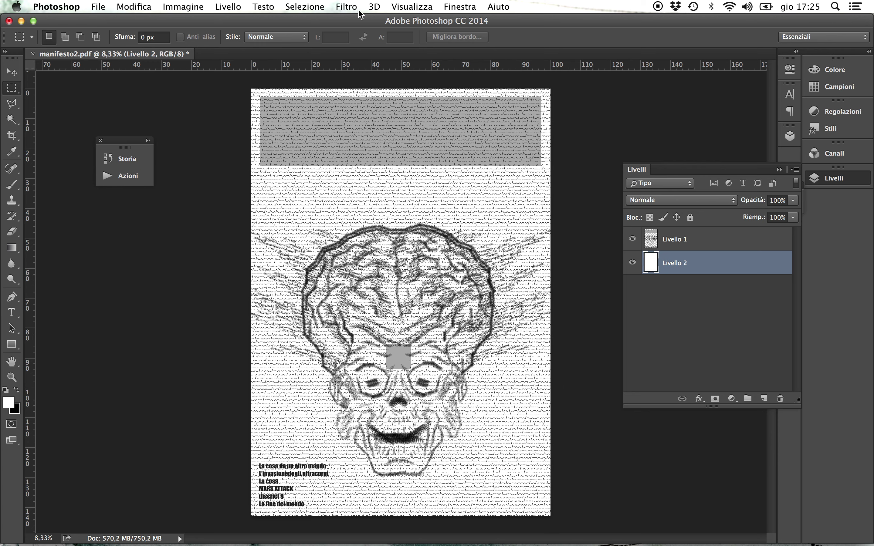
- Make Livello 1 the active layer
{"action": "left_click", "coordinate": [346, 4]}
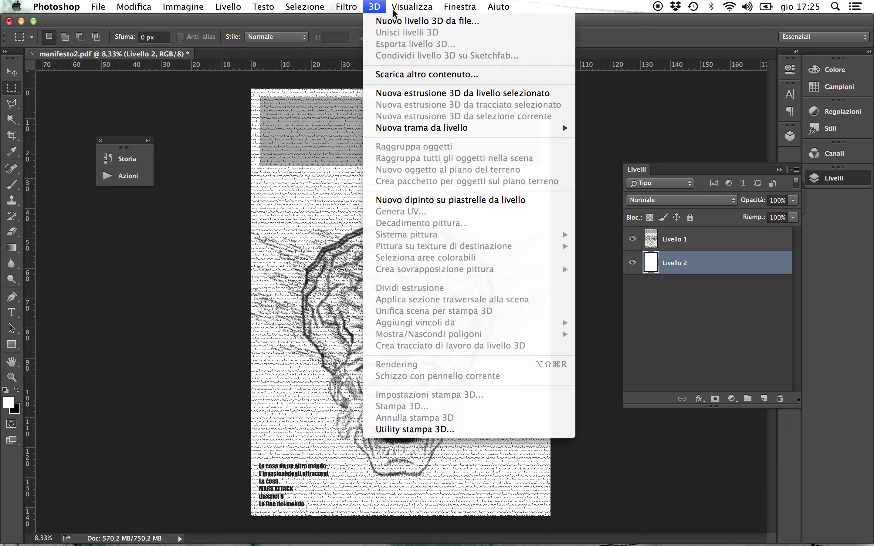
{"action": "mouse_move", "coordinate": [412, 6]}
{"action": "left_click", "coordinate": [692, 247]}
{"action": "left_click", "coordinate": [691, 246]}
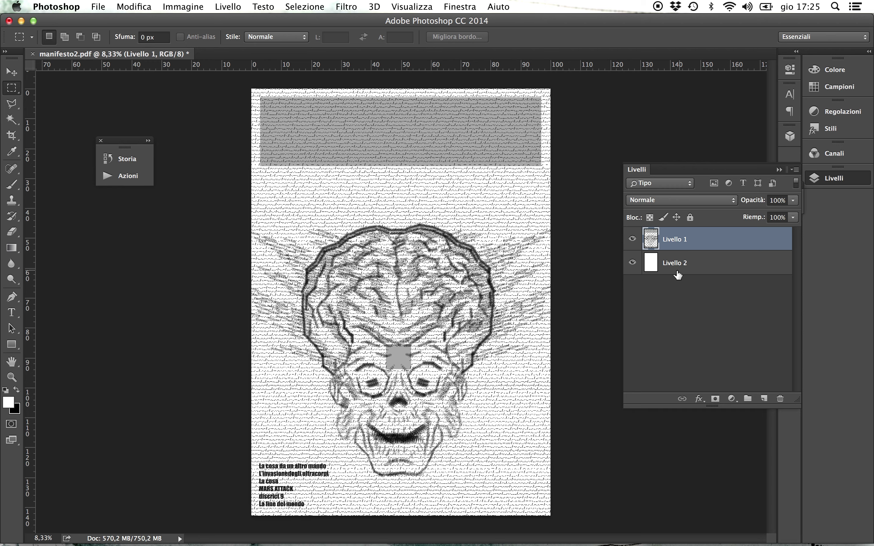
- Try the Effetto onda distortion on Livello 1 with a maximum wavelength of 533, then undo it
{"action": "left_click", "coordinate": [341, 8]}
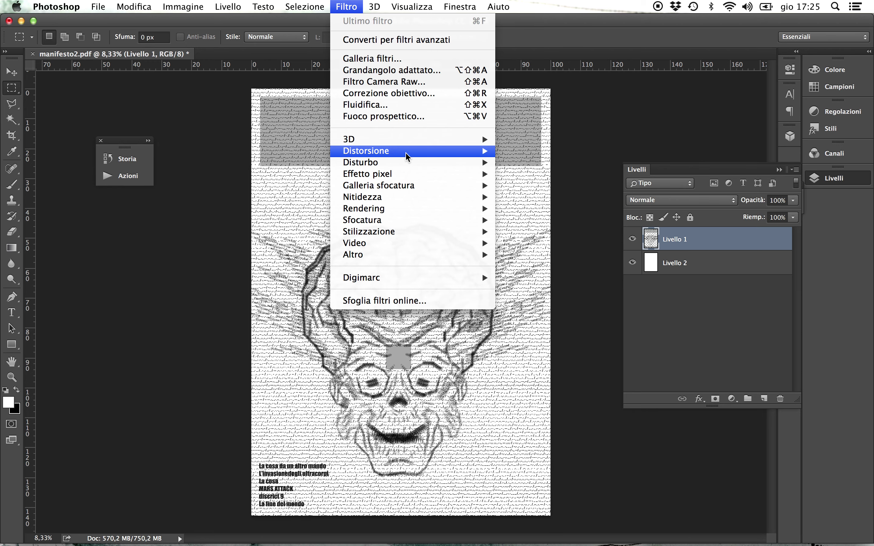
{"action": "mouse_move", "coordinate": [407, 155]}
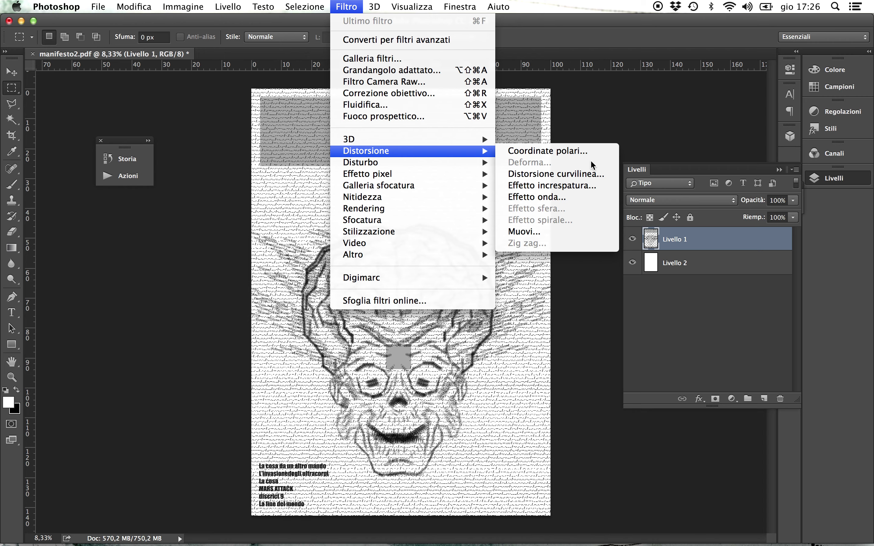
{"action": "left_click", "coordinate": [570, 199]}
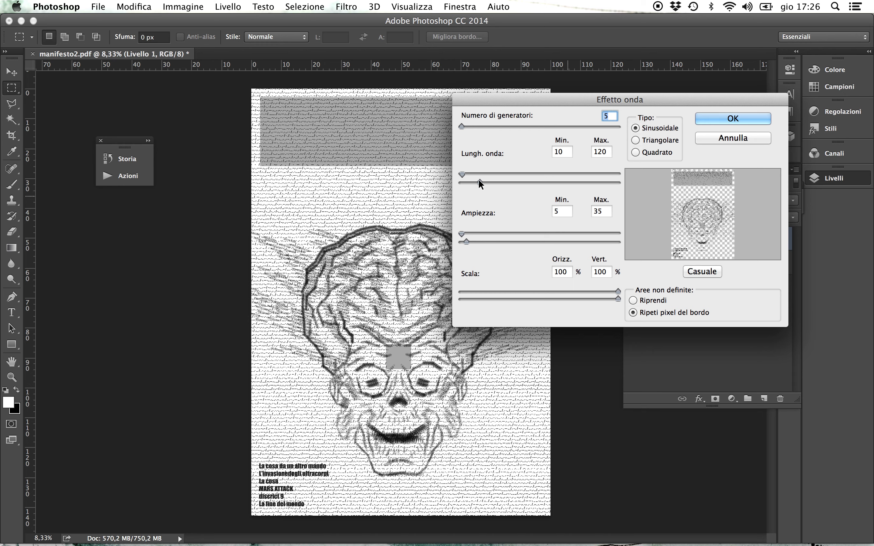
{"action": "left_click_drag", "start_coordinate": [479, 181], "coordinate": [544, 180]}
{"action": "left_click", "coordinate": [748, 116]}
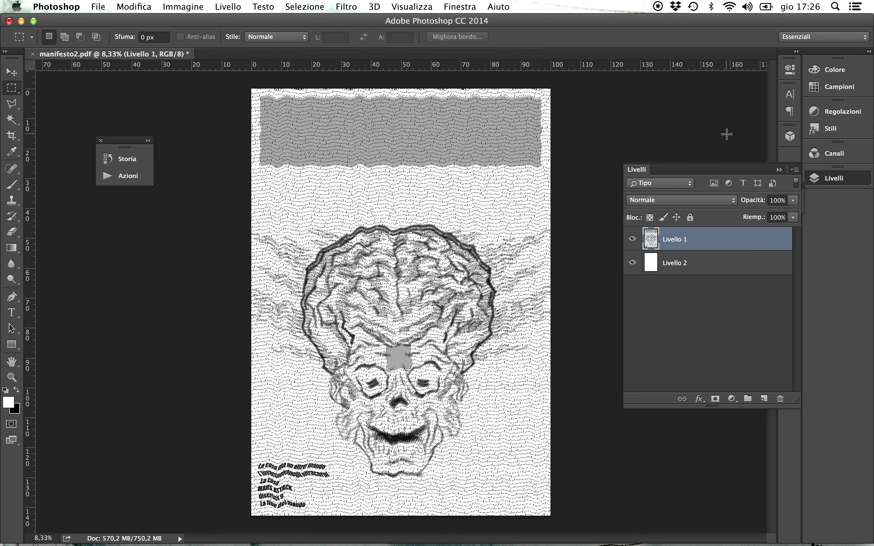
{"action": "key", "text": "super+z"}
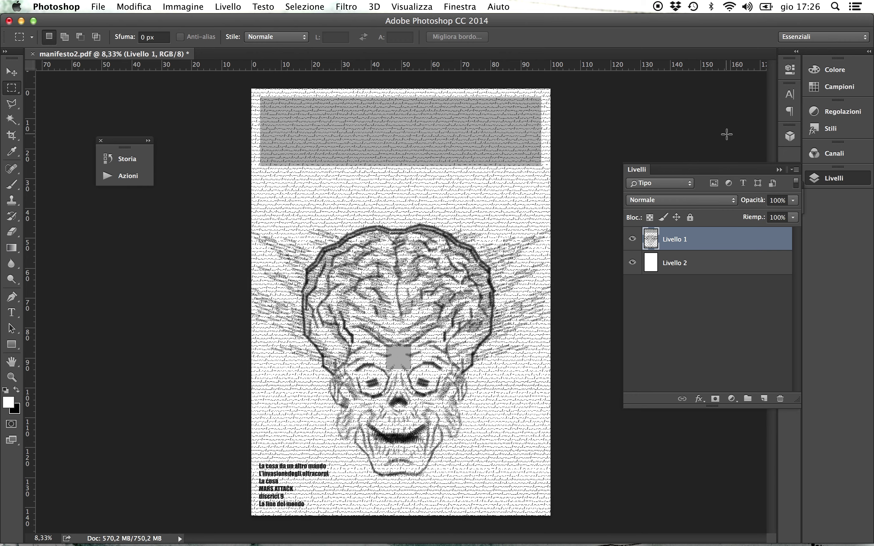
- Duplicate Livello 1 and merge the copy with the original layer
{"action": "left_click", "coordinate": [796, 170]}
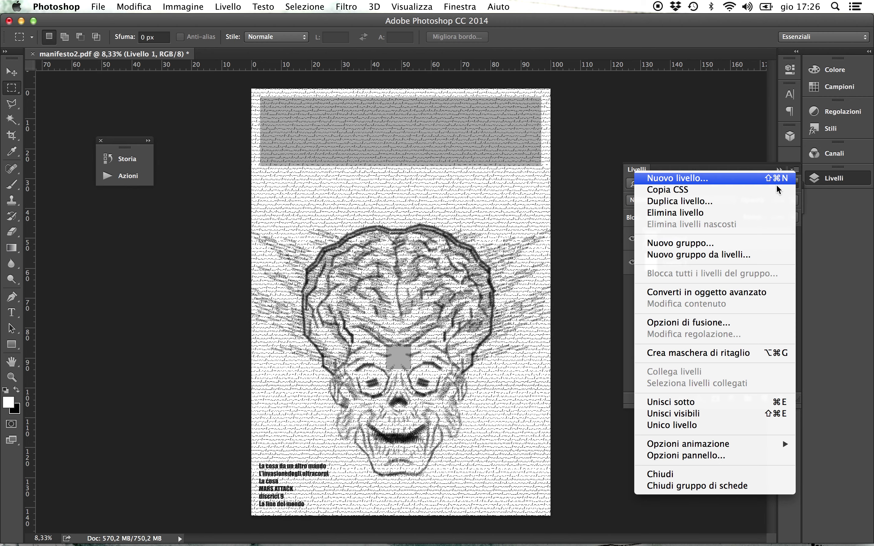
{"action": "left_click", "coordinate": [770, 200]}
{"action": "left_click", "coordinate": [576, 210]}
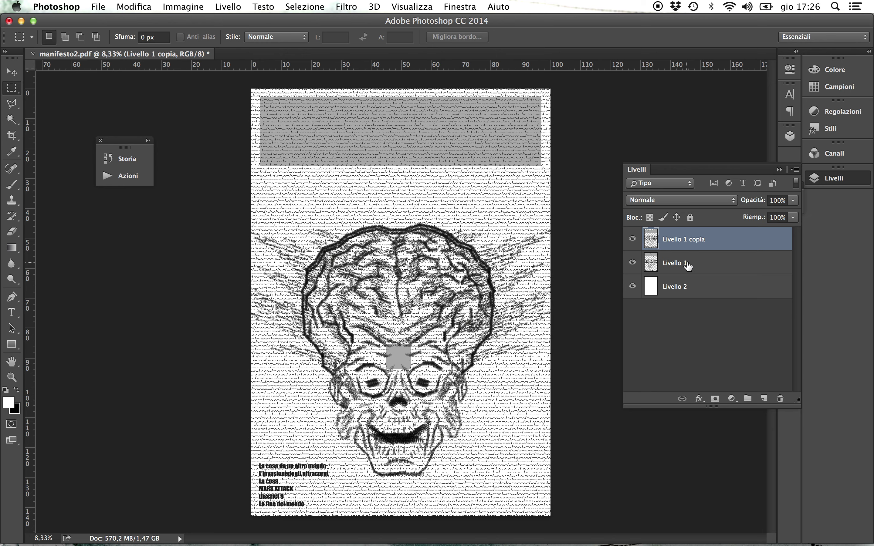
{"action": "left_click", "coordinate": [669, 262], "text": "shift"}
{"action": "left_click", "coordinate": [796, 170]}
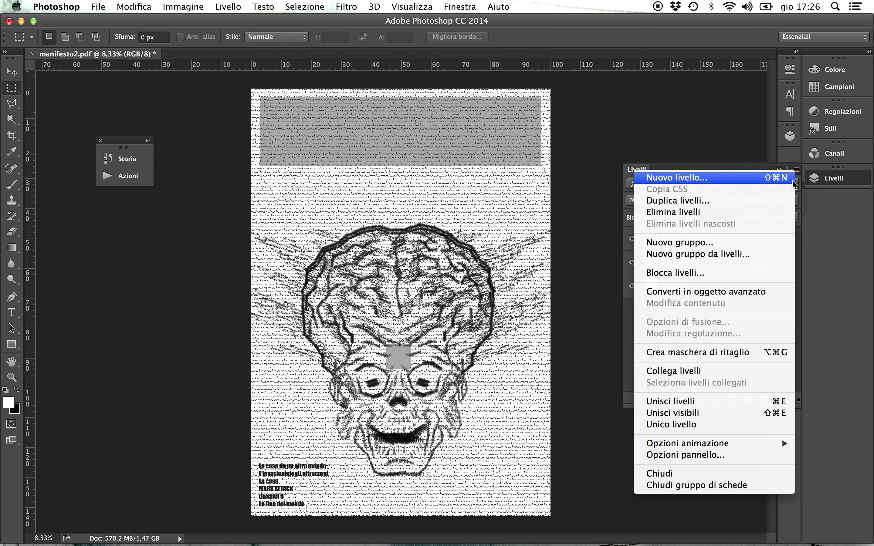
{"action": "left_click", "coordinate": [709, 397]}
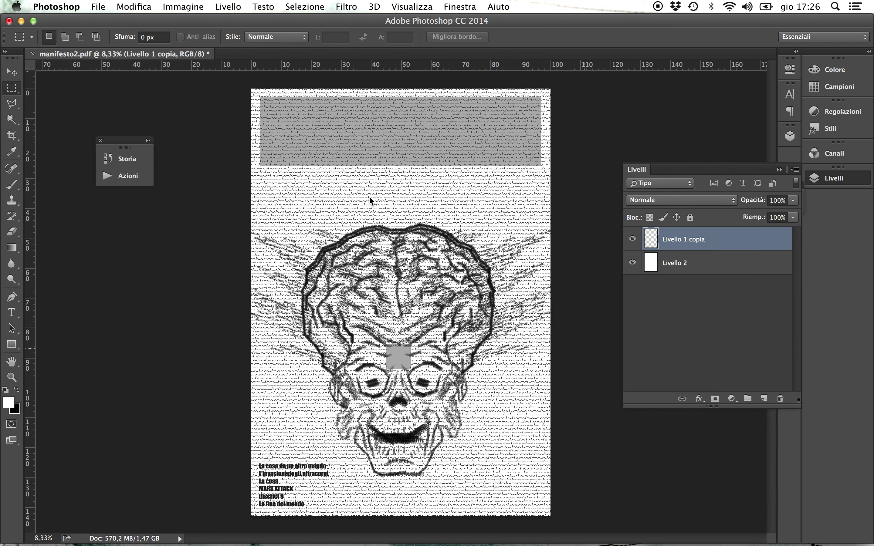
- Set up the Effetto onda filter on the merged layer with 51 generators, minimum wavelength 197 and amplitude from 1 to 10
{"action": "left_click", "coordinate": [197, 8]}
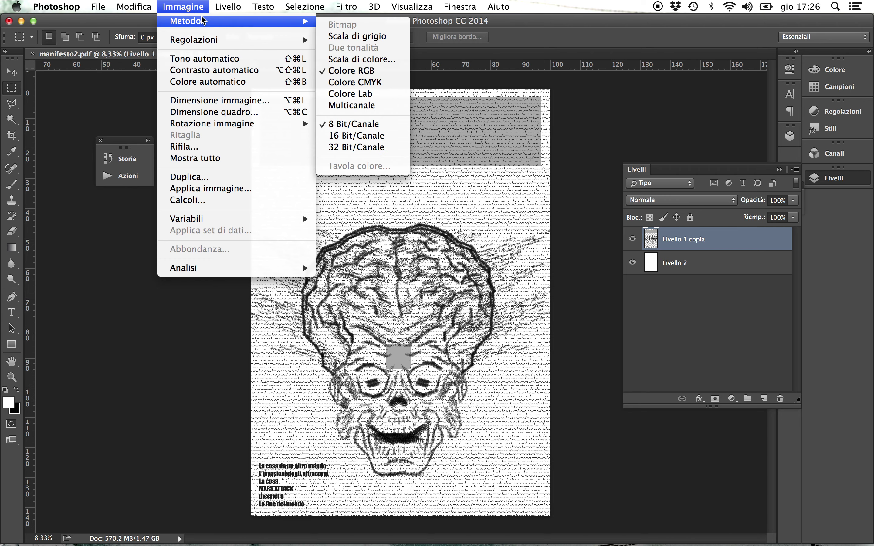
{"action": "mouse_move", "coordinate": [357, 7]}
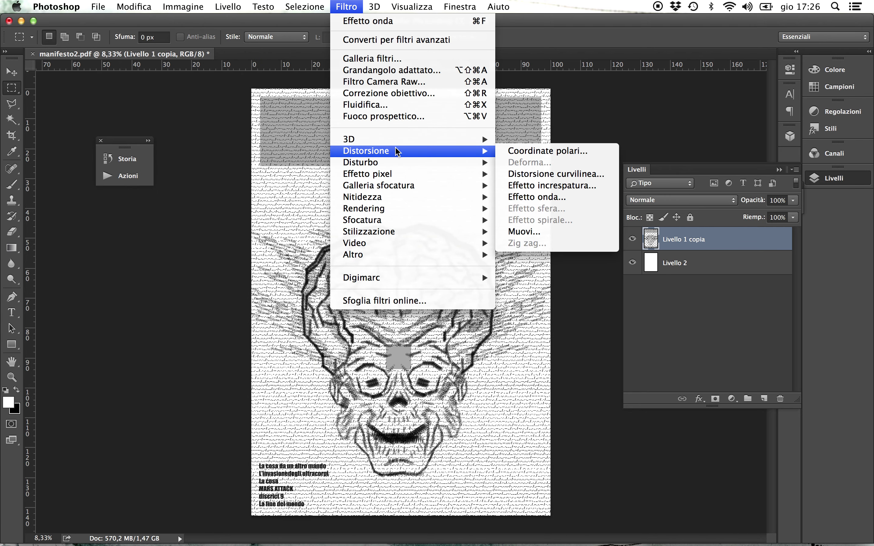
{"action": "left_click", "coordinate": [597, 197]}
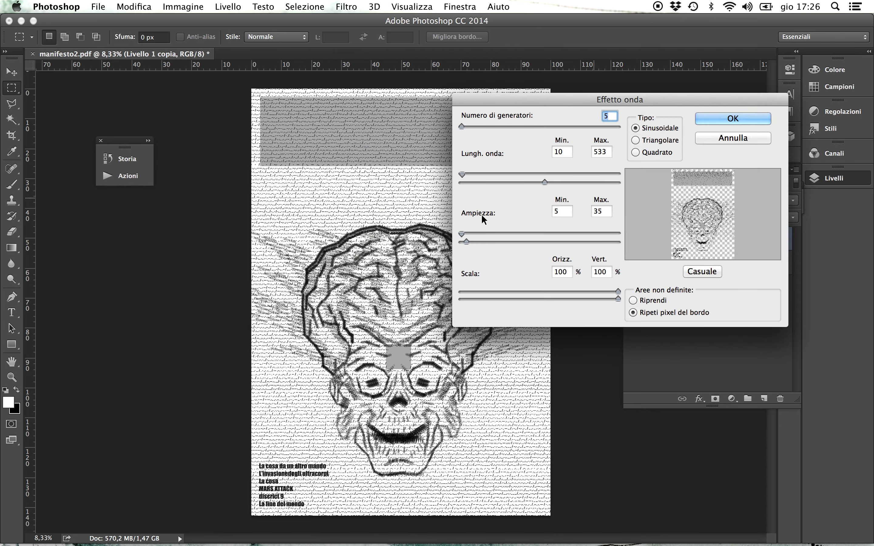
{"action": "left_click_drag", "start_coordinate": [462, 172], "coordinate": [487, 172]}
{"action": "mouse_move", "coordinate": [460, 125]}
{"action": "left_mouse_down"}
{"action": "mouse_move", "coordinate": [486, 125]}
{"action": "mouse_move", "coordinate": [471, 125]}
{"action": "left_mouse_up"}
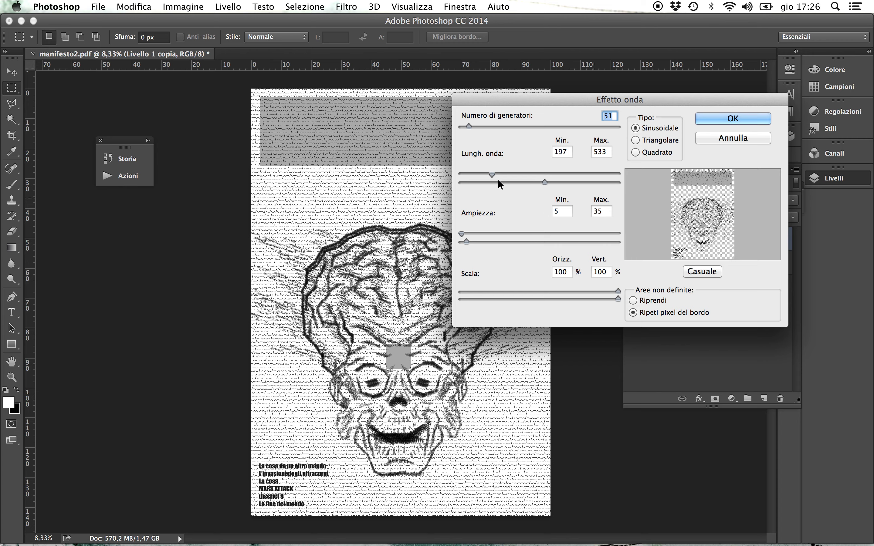
{"action": "mouse_move", "coordinate": [462, 232]}
{"action": "left_mouse_down"}
{"action": "mouse_move", "coordinate": [485, 231]}
{"action": "mouse_move", "coordinate": [450, 231]}
{"action": "mouse_move", "coordinate": [472, 240]}
{"action": "mouse_move", "coordinate": [461, 241]}
{"action": "left_mouse_up"}
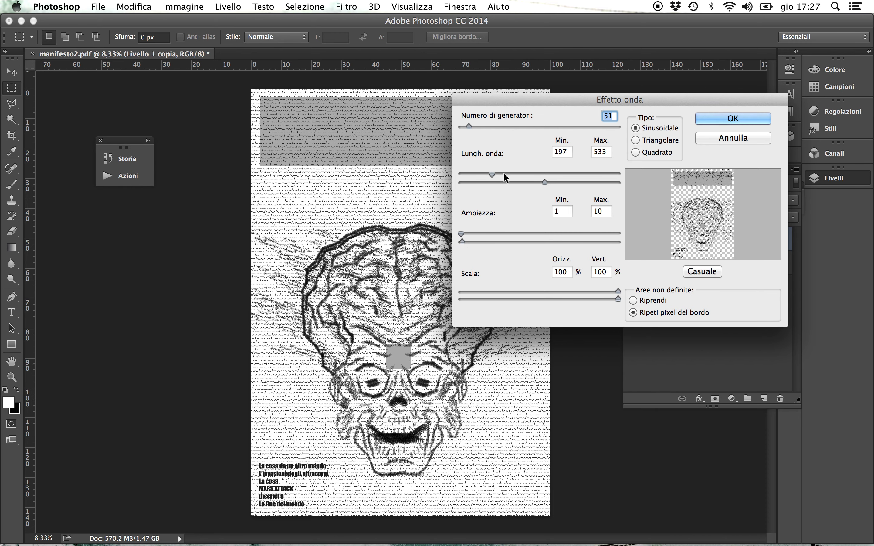
- Try the wave distortion with 20 generators, wavelength from 755 to 918 and maximum amplitude 56, then undo it
{"action": "left_click_drag", "start_coordinate": [492, 175], "coordinate": [582, 177]}
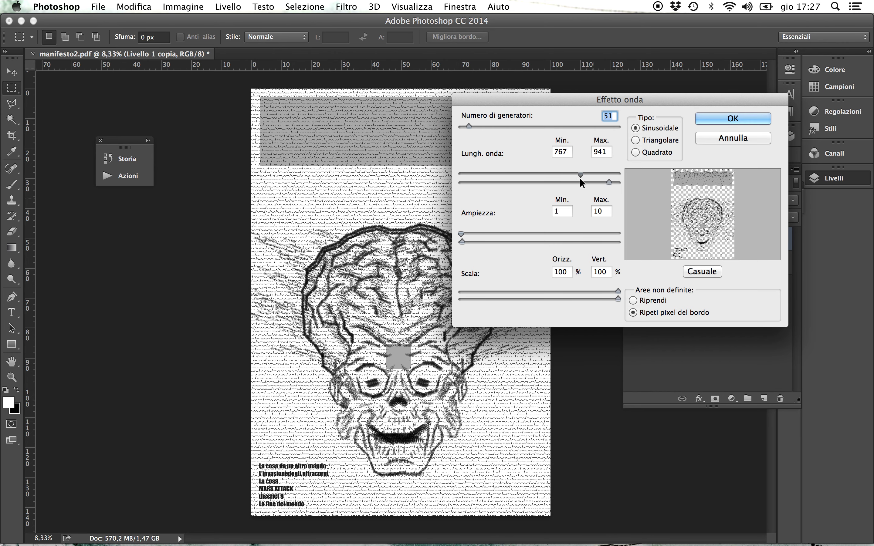
{"action": "mouse_move", "coordinate": [469, 124]}
{"action": "left_mouse_down"}
{"action": "mouse_move", "coordinate": [527, 124]}
{"action": "mouse_move", "coordinate": [485, 129]}
{"action": "left_mouse_up"}
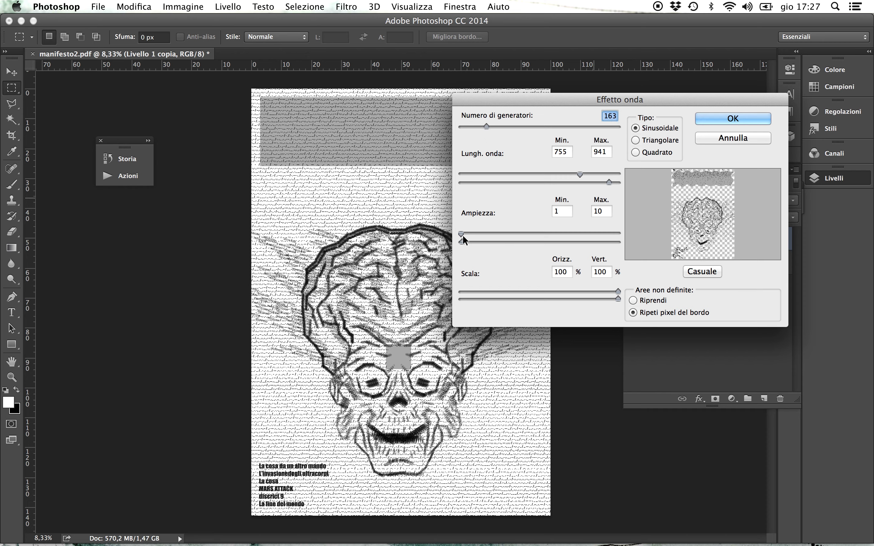
{"action": "left_click_drag", "start_coordinate": [462, 239], "coordinate": [472, 240]}
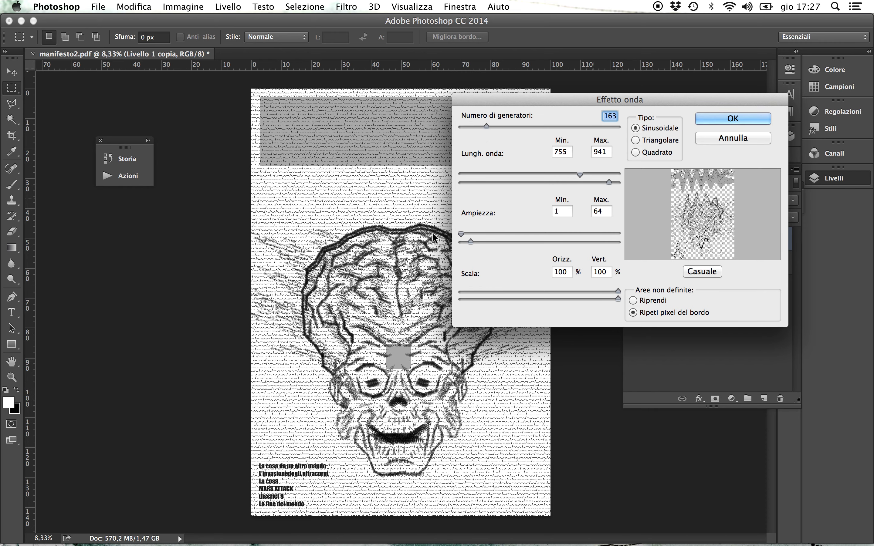
{"action": "left_click_drag", "start_coordinate": [487, 125], "coordinate": [462, 128]}
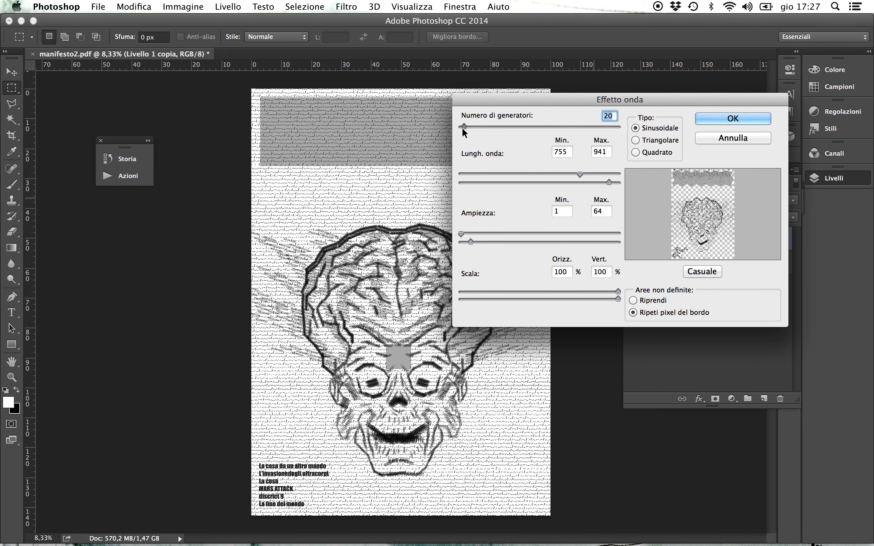
{"action": "mouse_move", "coordinate": [468, 241]}
{"action": "left_mouse_down"}
{"action": "mouse_move", "coordinate": [485, 240]}
{"action": "mouse_move", "coordinate": [460, 243]}
{"action": "mouse_move", "coordinate": [471, 243]}
{"action": "left_mouse_up"}
{"action": "mouse_move", "coordinate": [471, 241]}
{"action": "left_mouse_down"}
{"action": "mouse_move", "coordinate": [481, 239]}
{"action": "mouse_move", "coordinate": [469, 241]}
{"action": "left_mouse_up"}
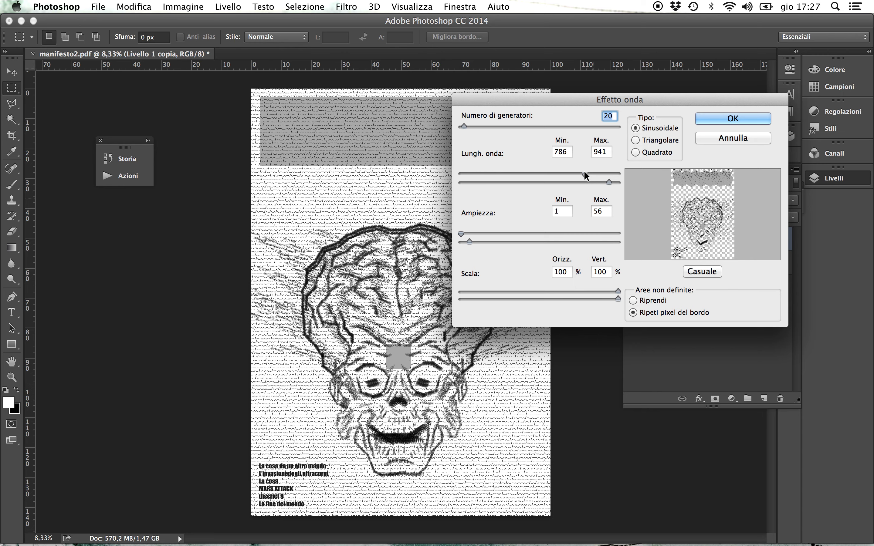
{"action": "mouse_move", "coordinate": [582, 172]}
{"action": "left_mouse_down"}
{"action": "mouse_move", "coordinate": [567, 174]}
{"action": "mouse_move", "coordinate": [612, 180]}
{"action": "mouse_move", "coordinate": [580, 177]}
{"action": "left_mouse_up"}
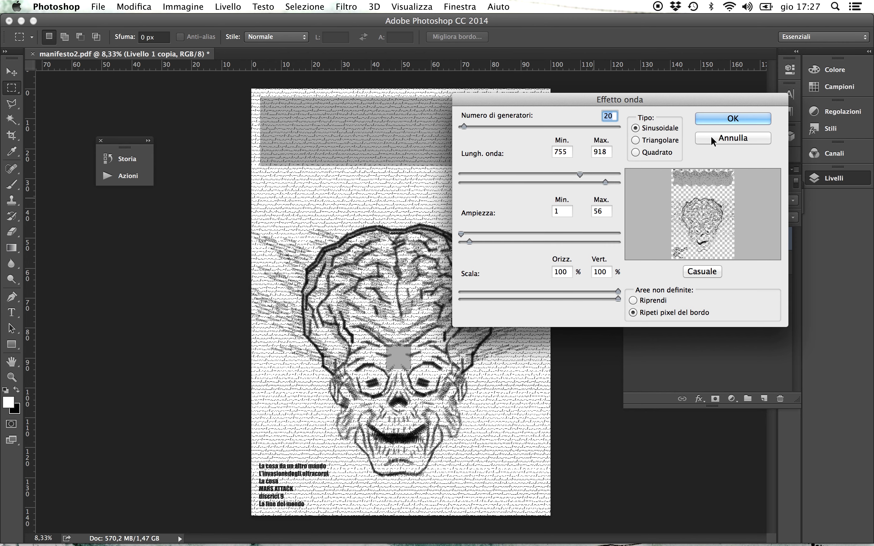
{"action": "left_click", "coordinate": [713, 120]}
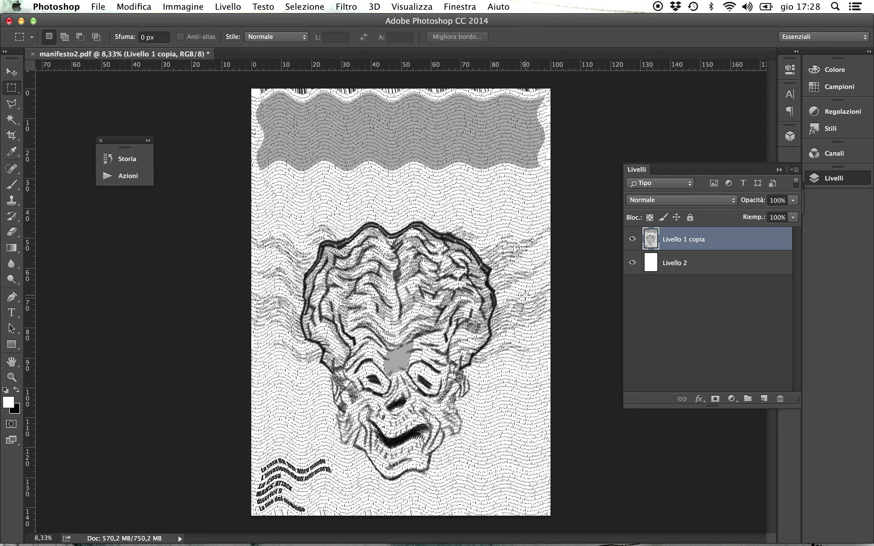
{"action": "key", "text": "super+z"}
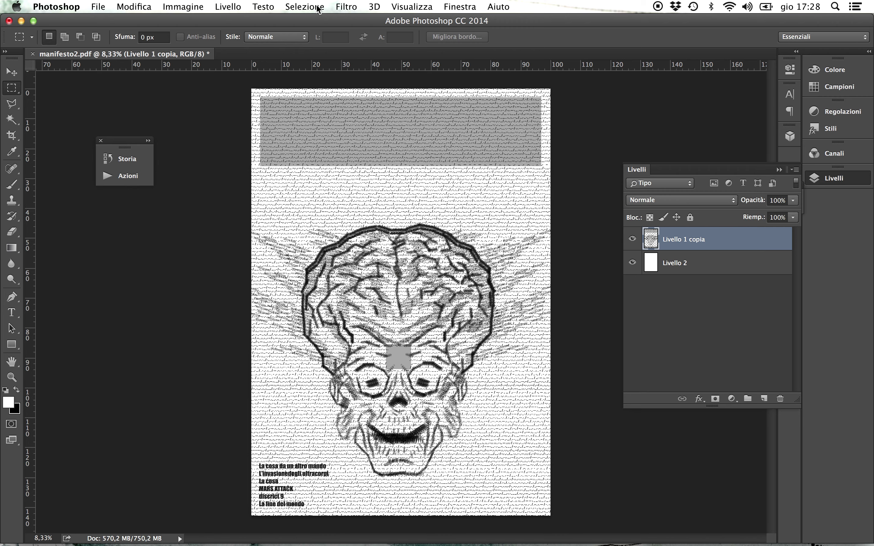
- Try the Effetto increspatura distortion with a factor of 450% on the merged layer, then cancel it
{"action": "left_click", "coordinate": [360, 7]}
{"action": "mouse_move", "coordinate": [394, 154]}
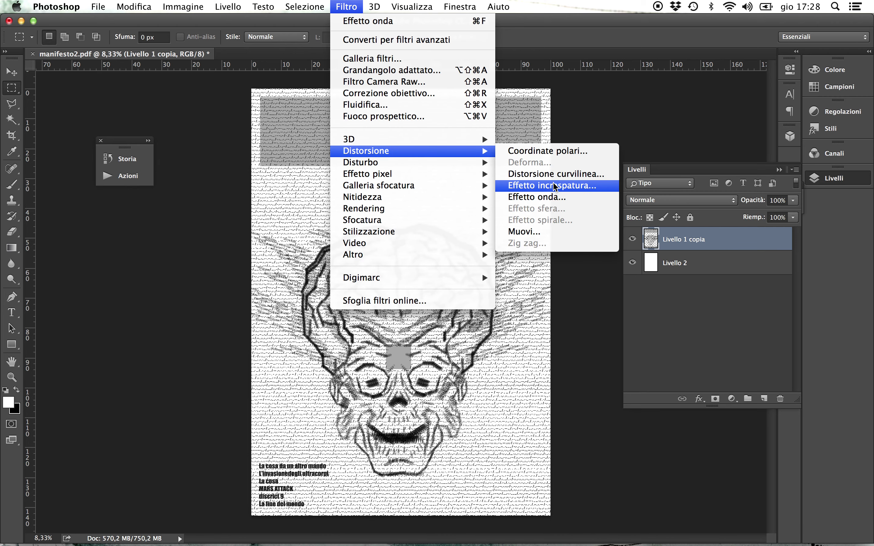
{"action": "left_click", "coordinate": [547, 186]}
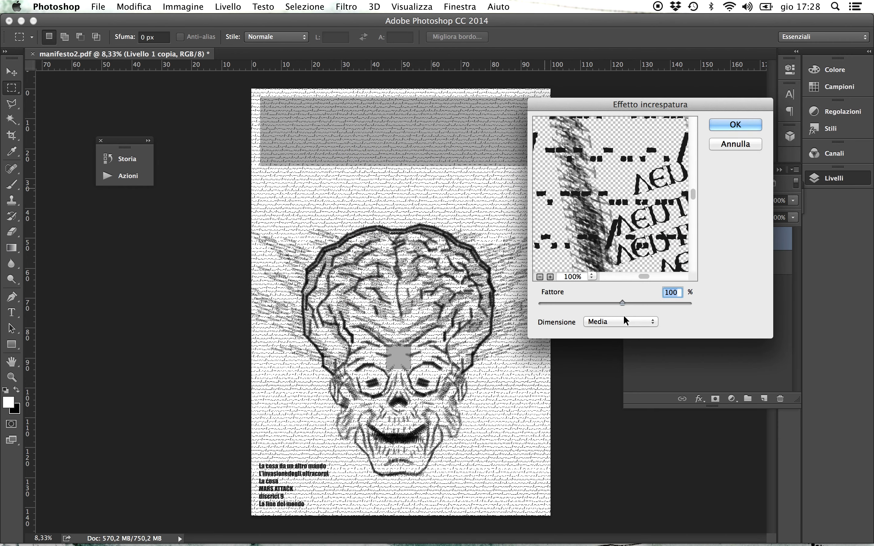
{"action": "left_click_drag", "start_coordinate": [628, 306], "coordinate": [650, 298]}
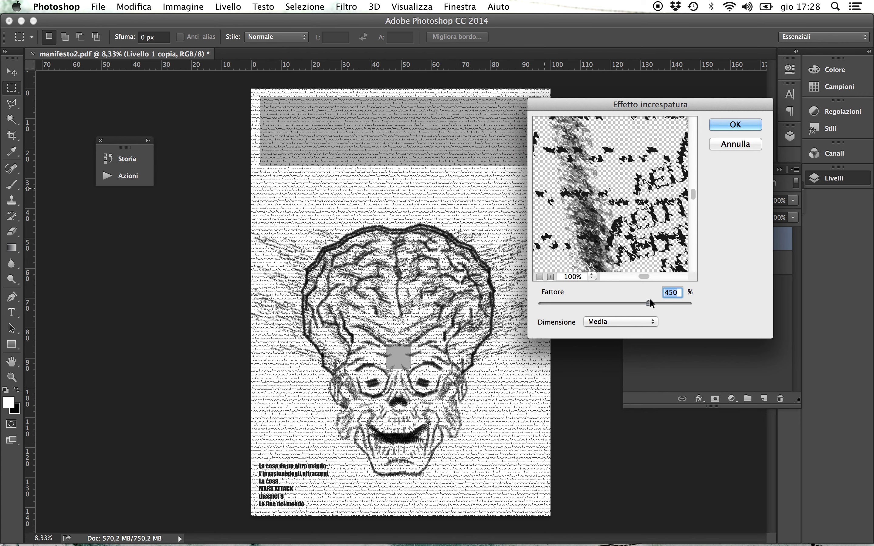
{"action": "left_click", "coordinate": [737, 143]}
- Reopen the Effetto onda filter on the merged layer and set 36 generators with a minimum wavelength of 852
{"action": "left_click", "coordinate": [346, 6]}
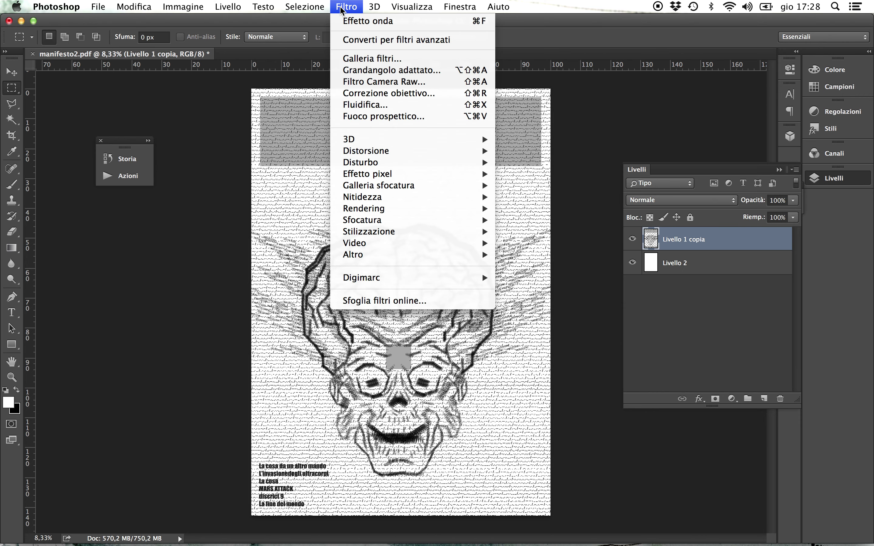
{"action": "mouse_move", "coordinate": [431, 150]}
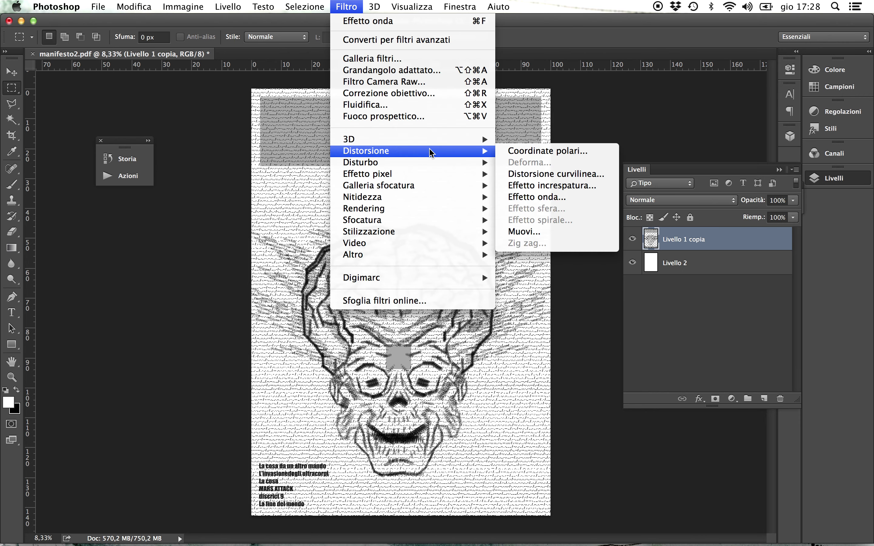
{"action": "left_click", "coordinate": [562, 197]}
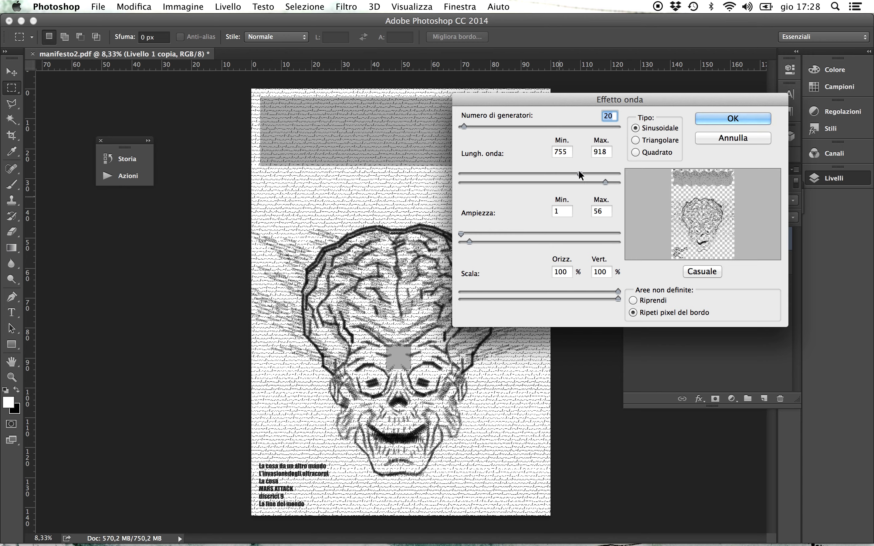
{"action": "mouse_move", "coordinate": [579, 172]}
{"action": "left_mouse_down"}
{"action": "mouse_move", "coordinate": [558, 172]}
{"action": "mouse_move", "coordinate": [595, 173]}
{"action": "left_mouse_up"}
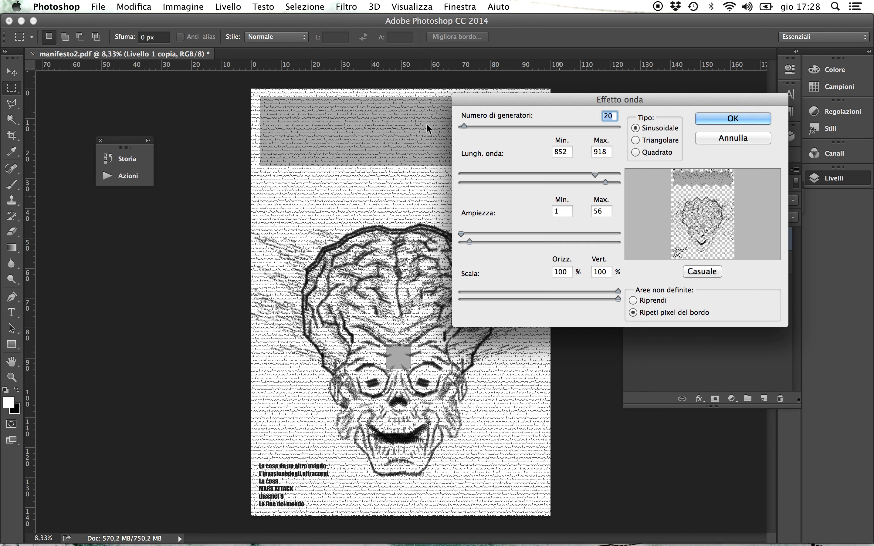
{"action": "mouse_move", "coordinate": [466, 125]}
{"action": "left_mouse_down"}
{"action": "mouse_move", "coordinate": [477, 123]}
{"action": "mouse_move", "coordinate": [468, 129]}
{"action": "left_mouse_up"}
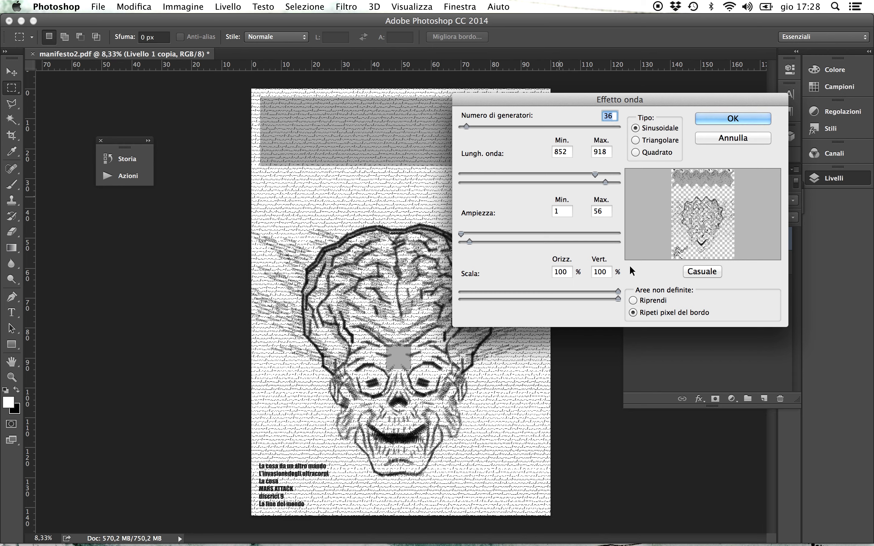
- Try the Triangolare and Quadrato wave types in the filter preview, then return to Sinusoidale
{"action": "left_click", "coordinate": [646, 140]}
{"action": "left_click", "coordinate": [636, 152]}
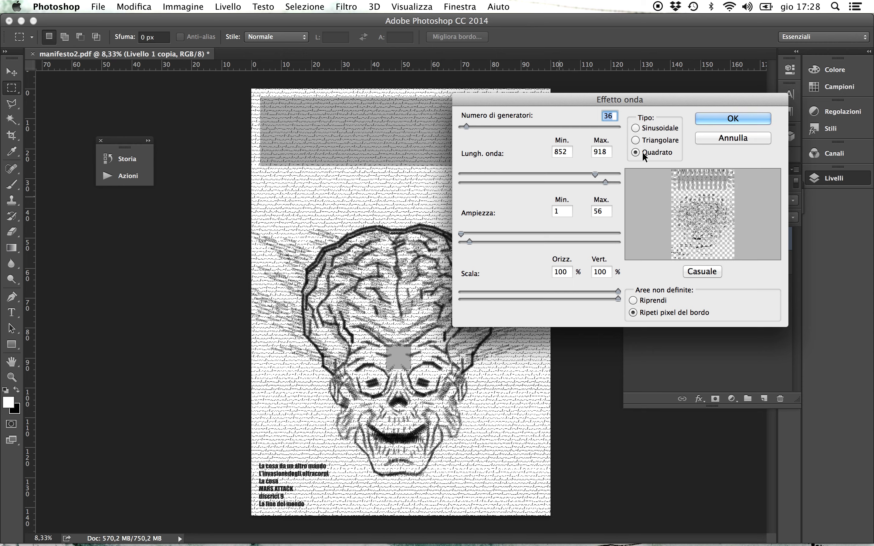
{"action": "left_click", "coordinate": [636, 128]}
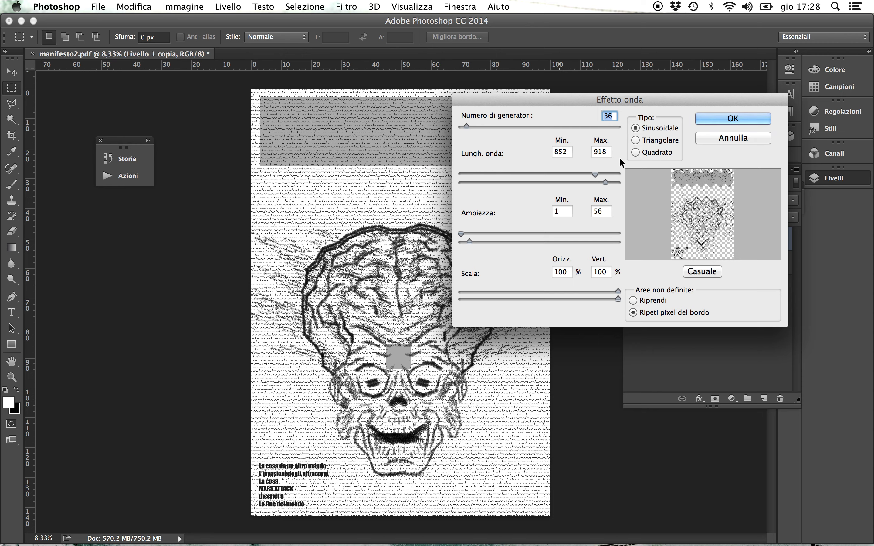
- Apply the Effetto onda filter to the merged artwork with minimum wavelength 544 and amplitude from 9 to 64
{"action": "left_click_drag", "start_coordinate": [589, 172], "coordinate": [586, 178]}
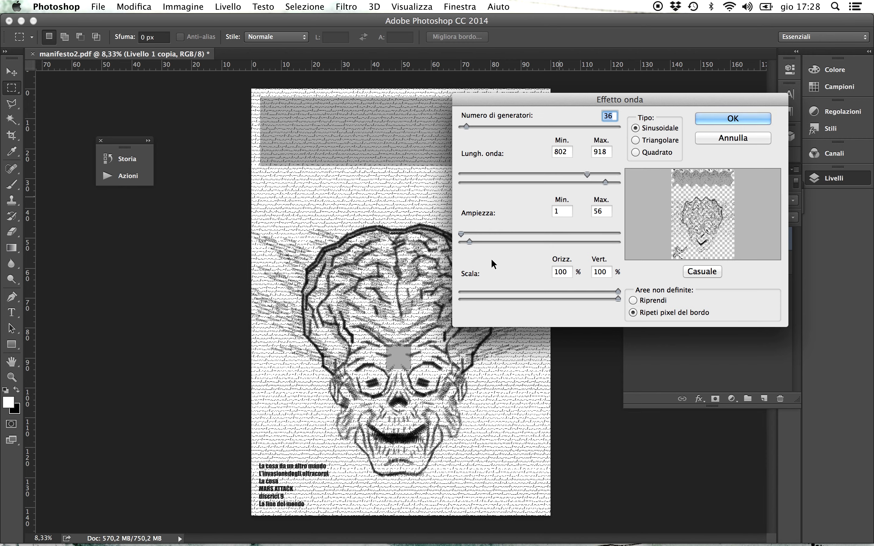
{"action": "mouse_move", "coordinate": [465, 234]}
{"action": "left_mouse_down"}
{"action": "mouse_move", "coordinate": [556, 234]}
{"action": "mouse_move", "coordinate": [463, 240]}
{"action": "mouse_move", "coordinate": [481, 243]}
{"action": "mouse_move", "coordinate": [472, 246]}
{"action": "left_mouse_up"}
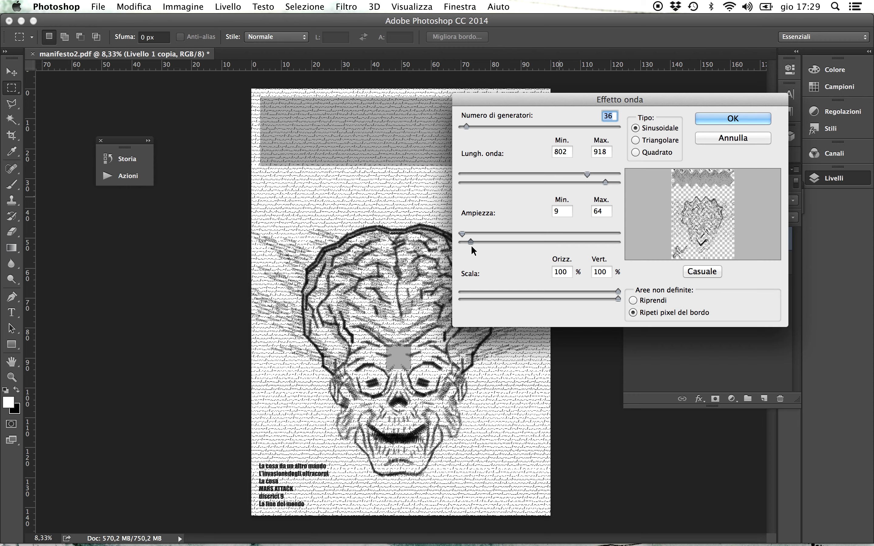
{"action": "left_click_drag", "start_coordinate": [587, 178], "coordinate": [481, 178]}
{"action": "key", "text": "Return"}
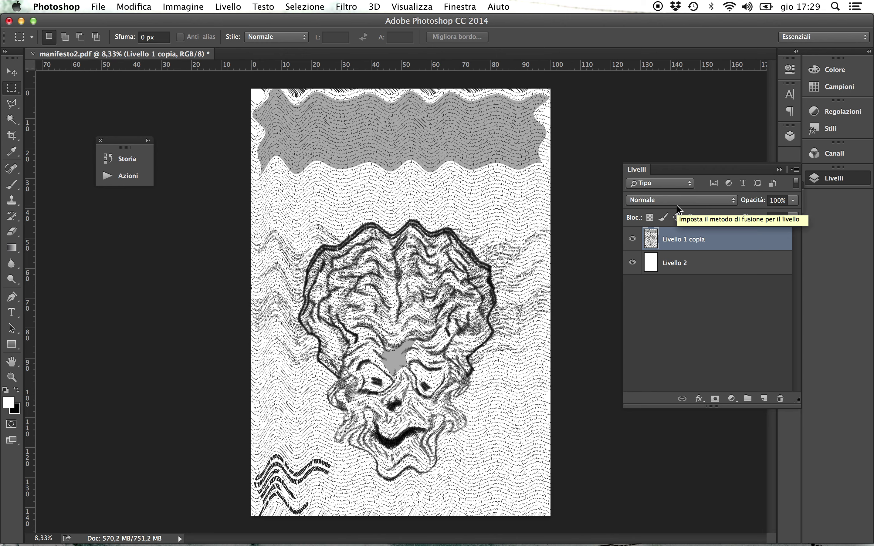
- Add a new empty layer with default settings above the distorted artwork layer
{"action": "left_click", "coordinate": [677, 217]}
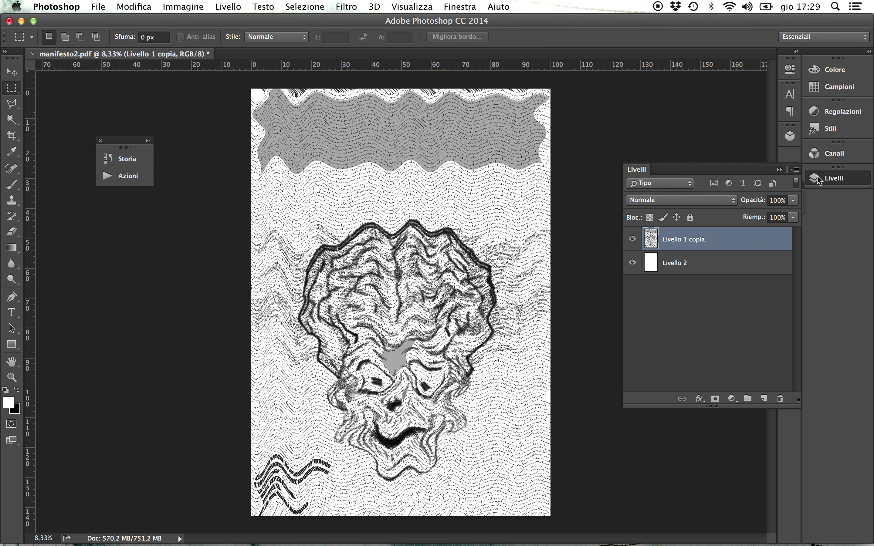
{"action": "left_click", "coordinate": [795, 170]}
{"action": "left_click", "coordinate": [650, 117]}
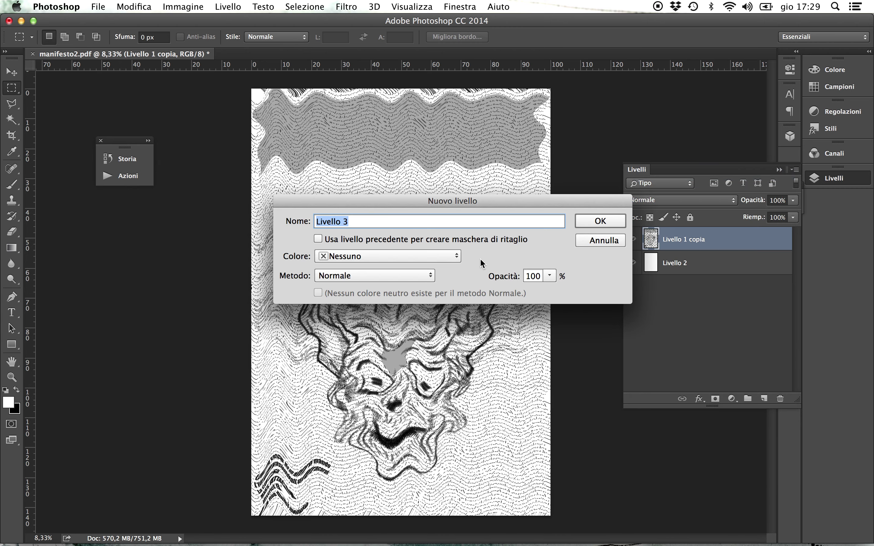
{"action": "left_click", "coordinate": [613, 219]}
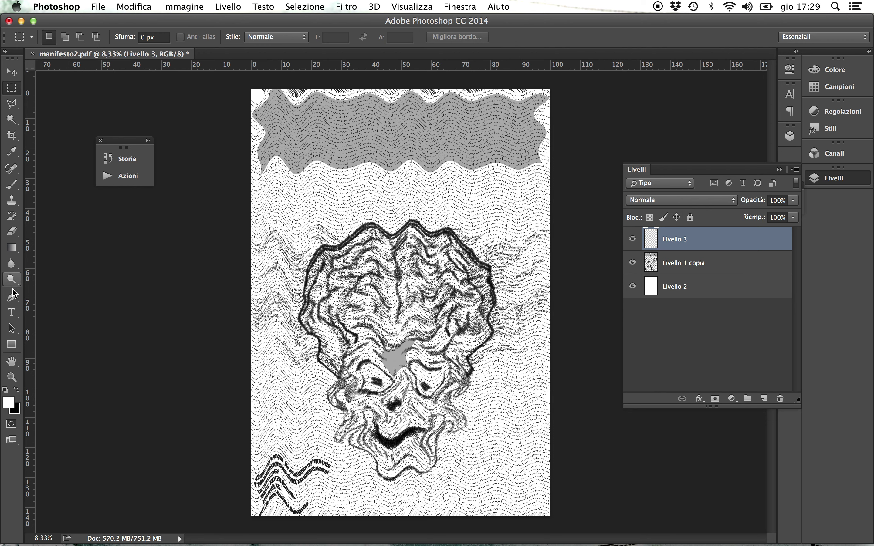
- Add the text "invasion" in 72 pt Futura Std Bold over the wavy grey title block
{"action": "left_click", "coordinate": [12, 311]}
{"action": "left_click", "coordinate": [292, 162]}
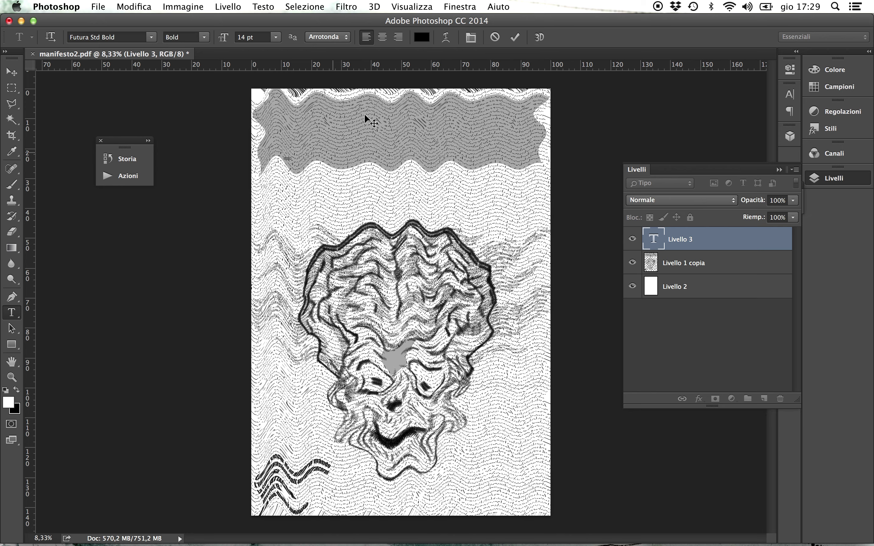
{"action": "left_click", "coordinate": [276, 38]}
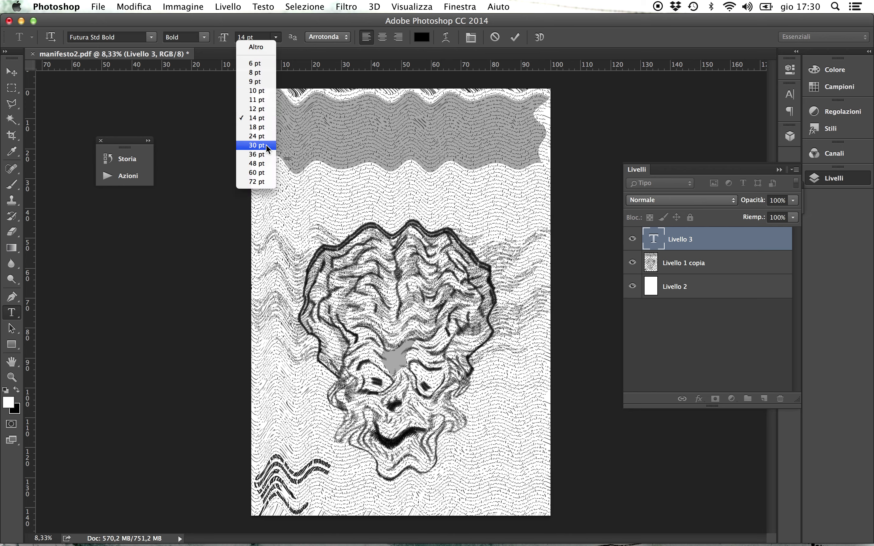
{"action": "left_click", "coordinate": [264, 182]}
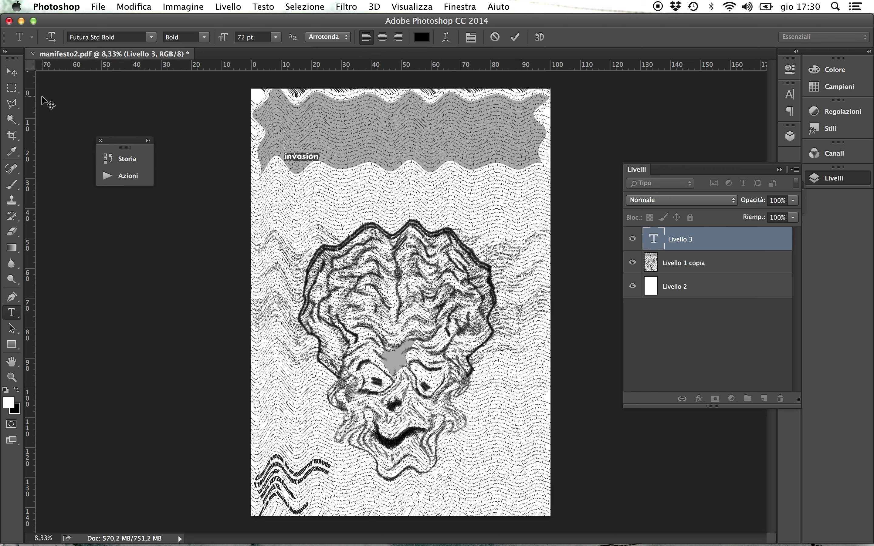
- Format the title text in all caps at 300 pt and commit it
{"action": "key", "text": "super+t"}
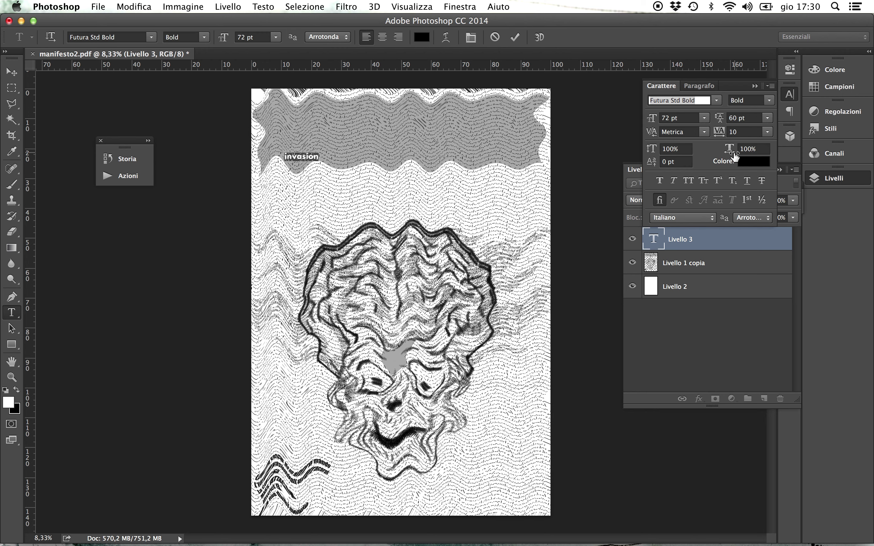
{"action": "left_click", "coordinate": [688, 180]}
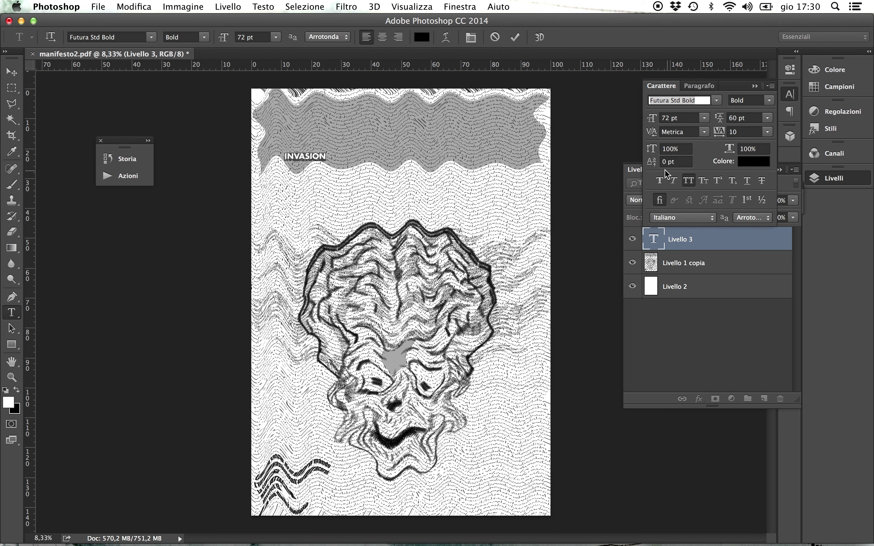
{"action": "left_click", "coordinate": [679, 119]}
{"action": "type", "text": "300"}
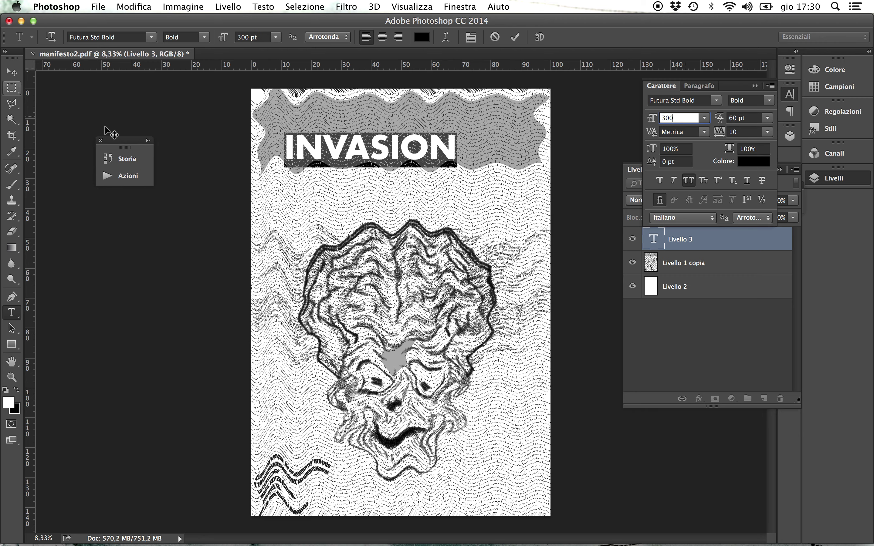
{"action": "key", "text": "super+Return"}
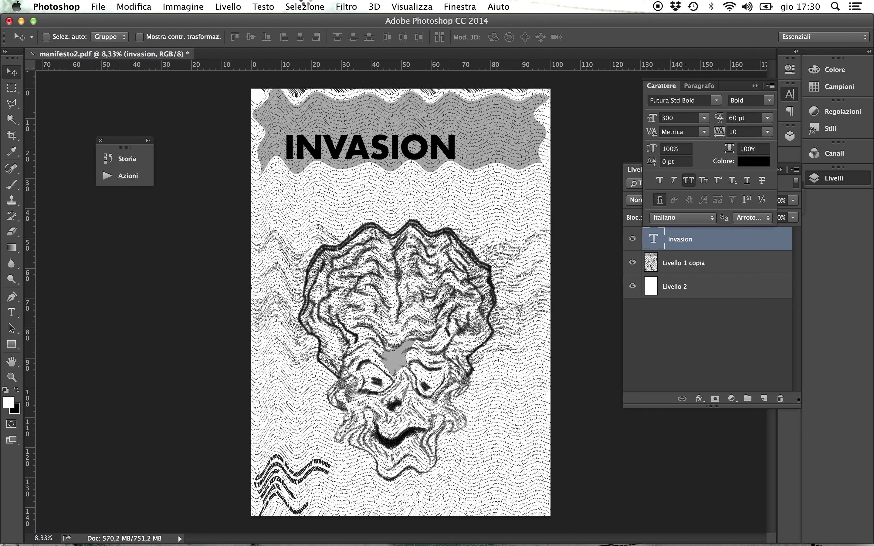
- Rasterize the title layer and apply Effetto onda to it with 36 generators, wavelength 544 to 918 and amplitude 9 to 64
{"action": "left_click", "coordinate": [352, 9]}
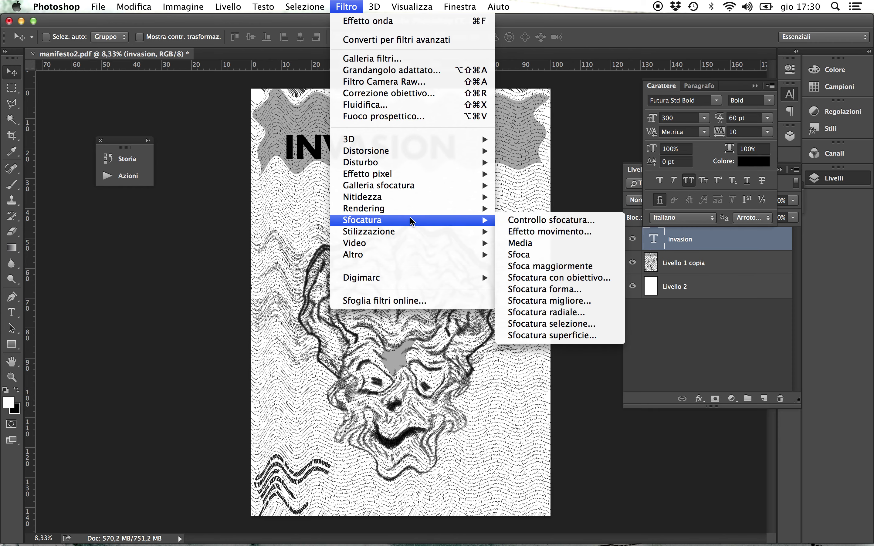
{"action": "mouse_move", "coordinate": [452, 153]}
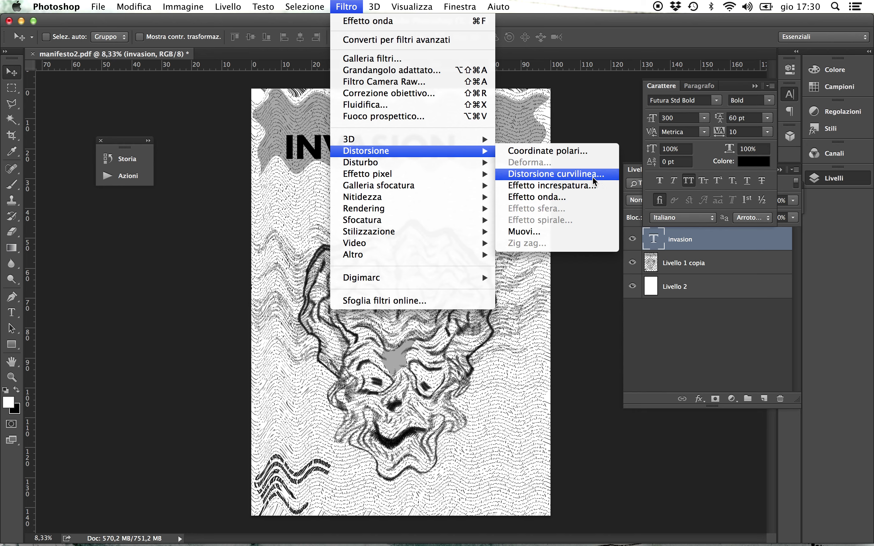
{"action": "left_click", "coordinate": [571, 197]}
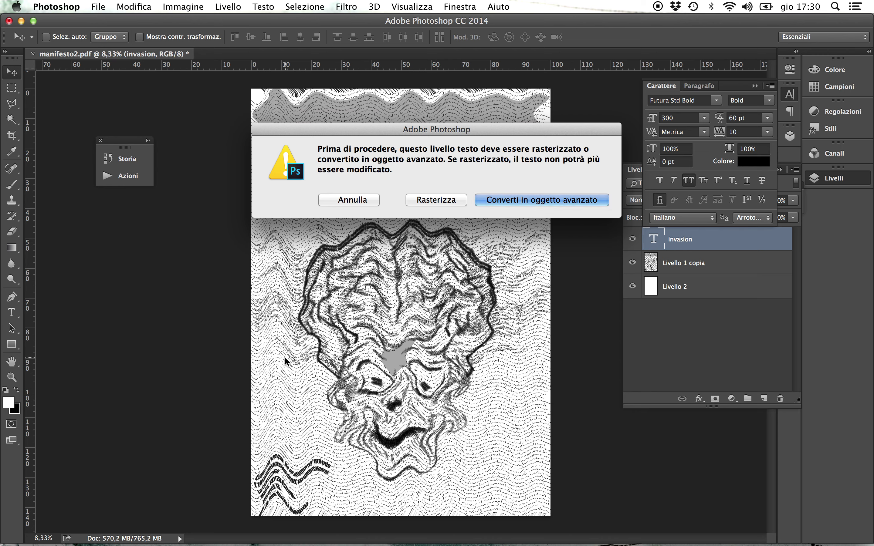
{"action": "left_click", "coordinate": [510, 200]}
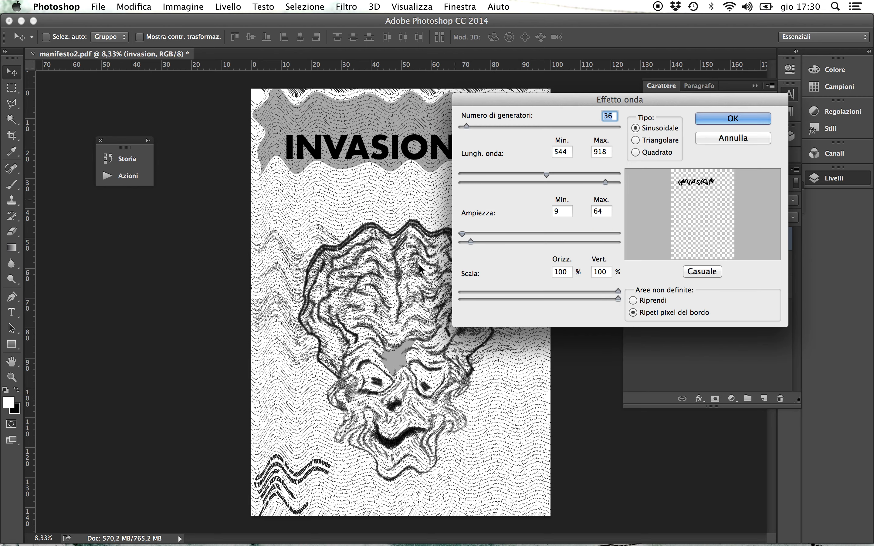
{"action": "left_click", "coordinate": [733, 119]}
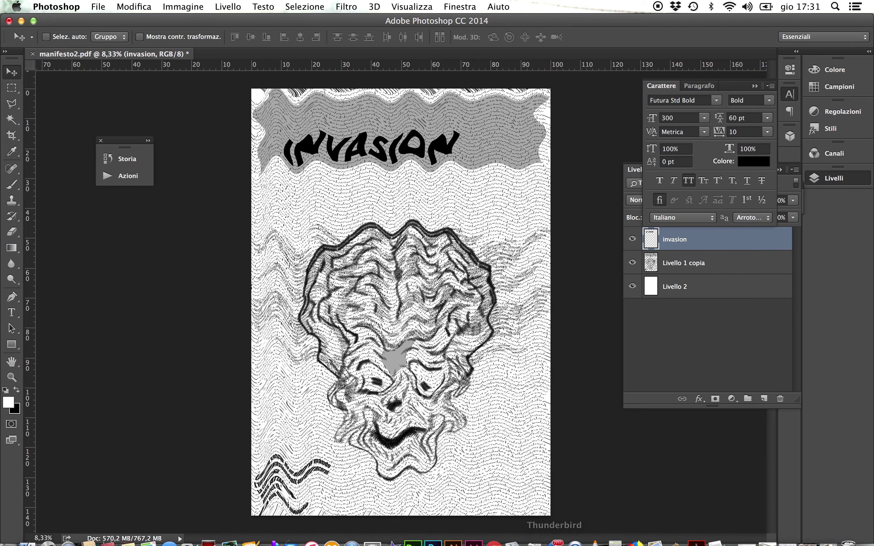
- Switch to Firefox, search Google Images for "effetto glich" and examine the glitch examples
{"action": "left_click", "coordinate": [638, 540]}
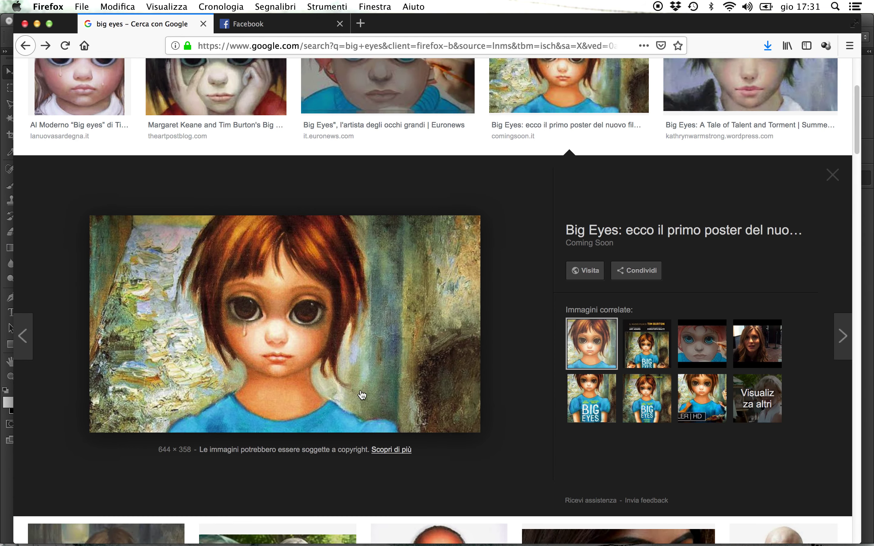
{"action": "scroll", "coordinate": [386, 141], "scroll_direction": "up", "scroll_amount": 5}
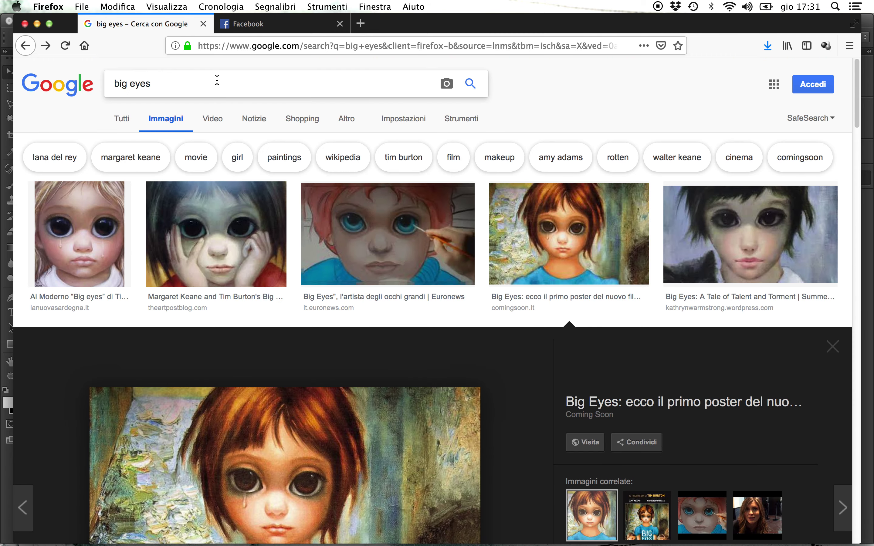
{"action": "triple_click", "coordinate": [150, 83]}
{"action": "type", "text": "effetto glich"}
{"action": "key", "text": "Return"}
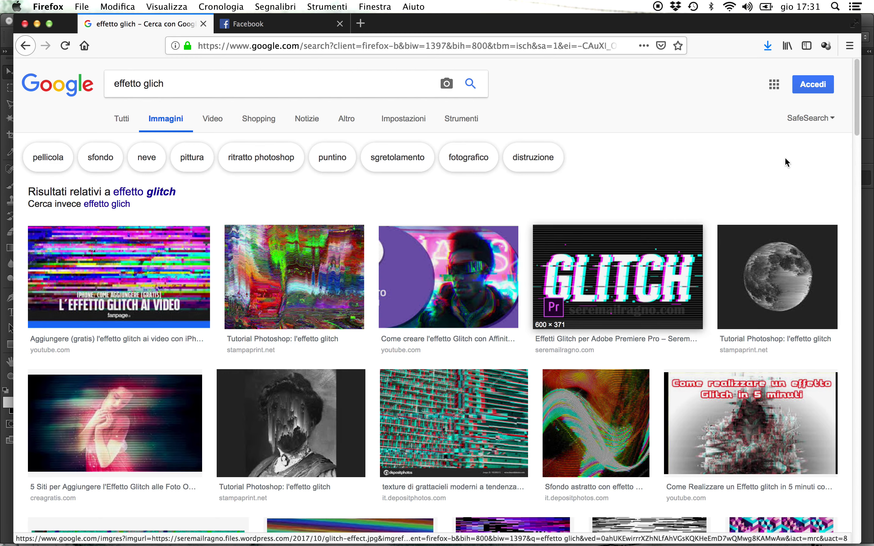
{"action": "left_click_drag", "start_coordinate": [854, 112], "coordinate": [855, 164]}
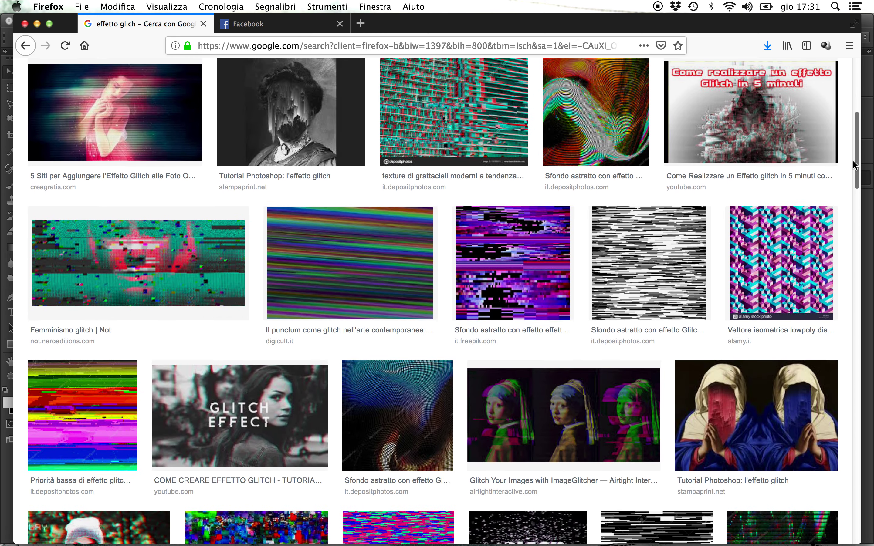
{"action": "left_click_drag", "start_coordinate": [853, 165], "coordinate": [797, 167]}
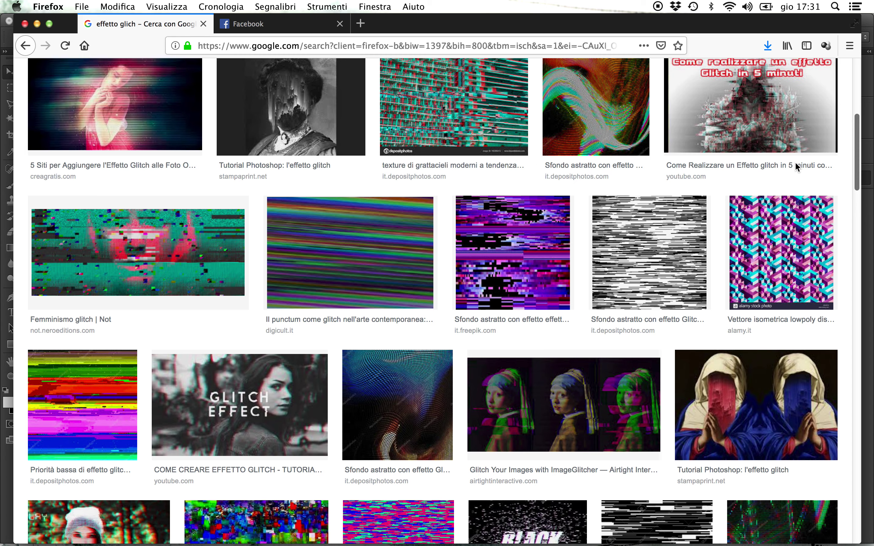
{"action": "left_click", "coordinate": [38, 25]}
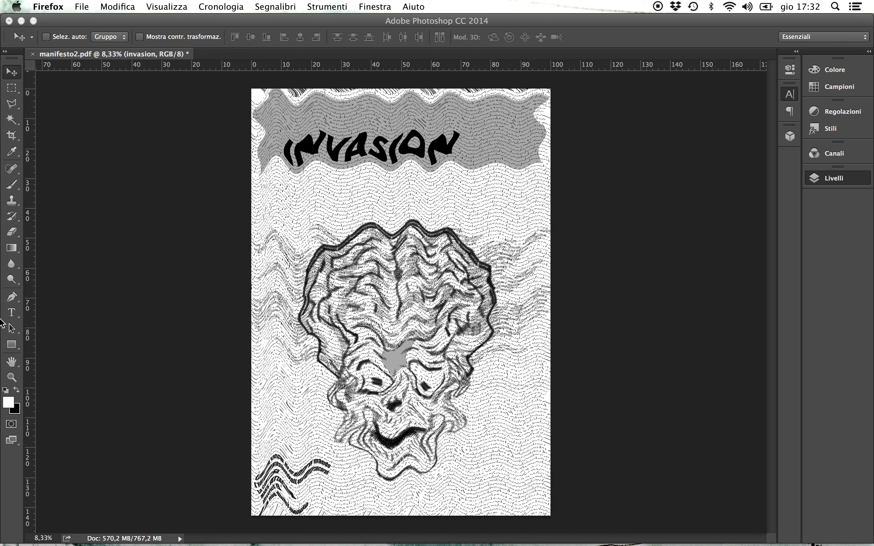
{"action": "mouse_move", "coordinate": [435, 539]}
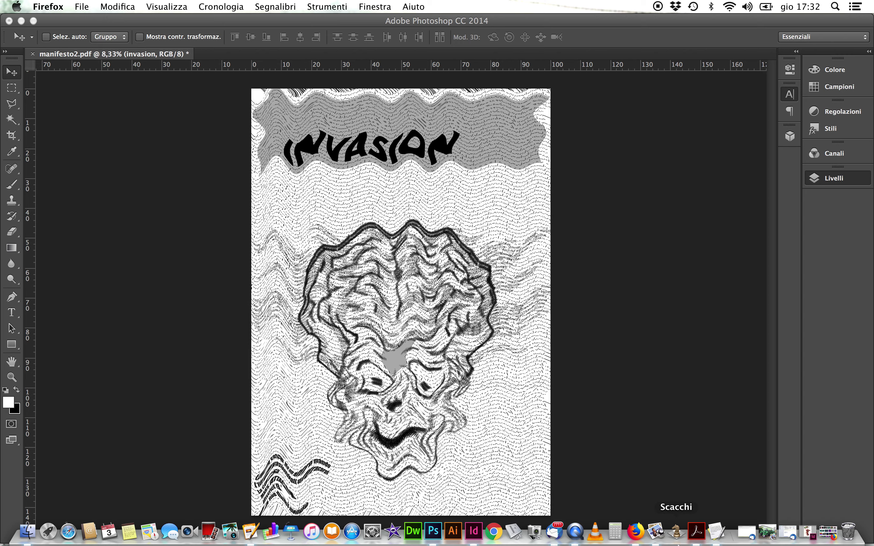
{"action": "left_click", "coordinate": [636, 534]}
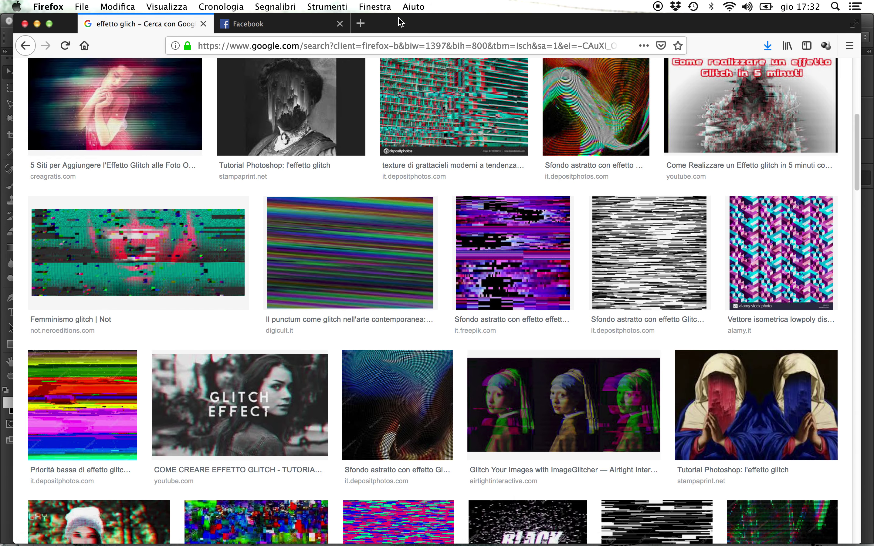
{"action": "left_click", "coordinate": [360, 23]}
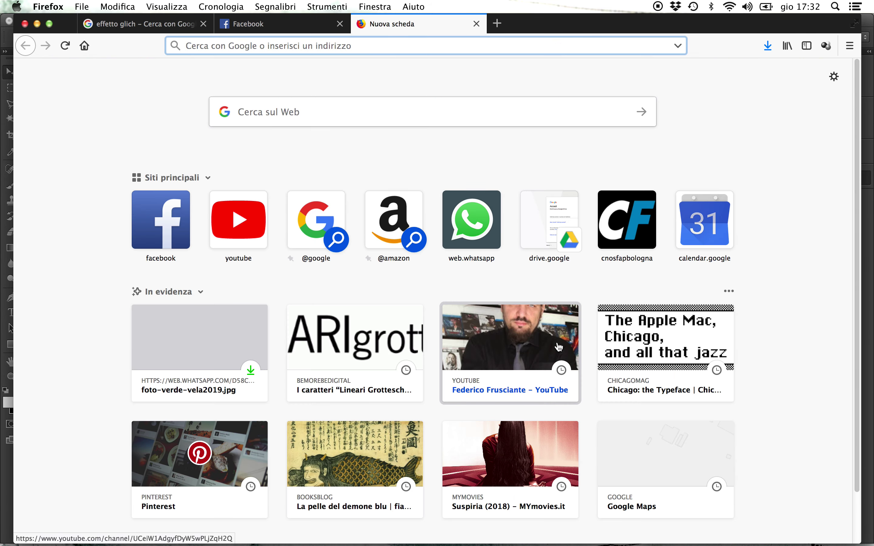
- Switch to InDesign and insert one blank page after page 2 of POSTER.indd
{"action": "mouse_move", "coordinate": [670, 532]}
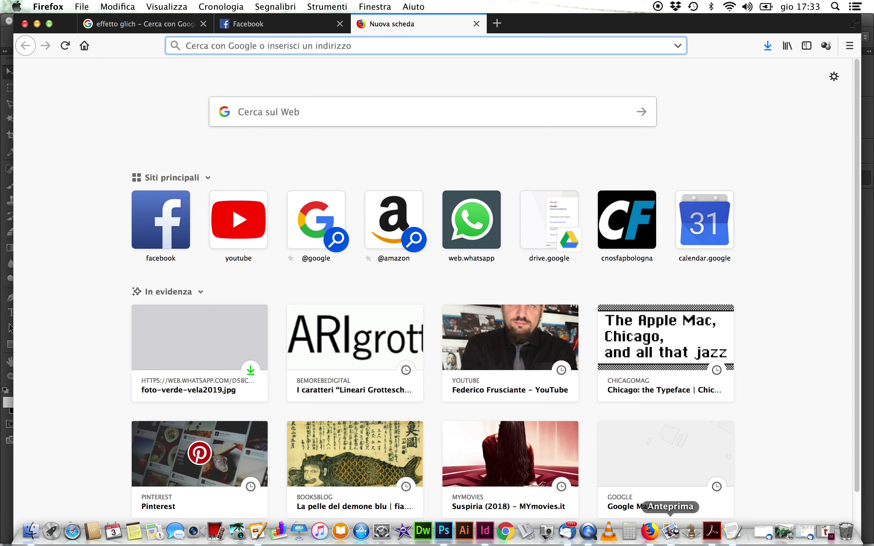
{"action": "left_click", "coordinate": [485, 531]}
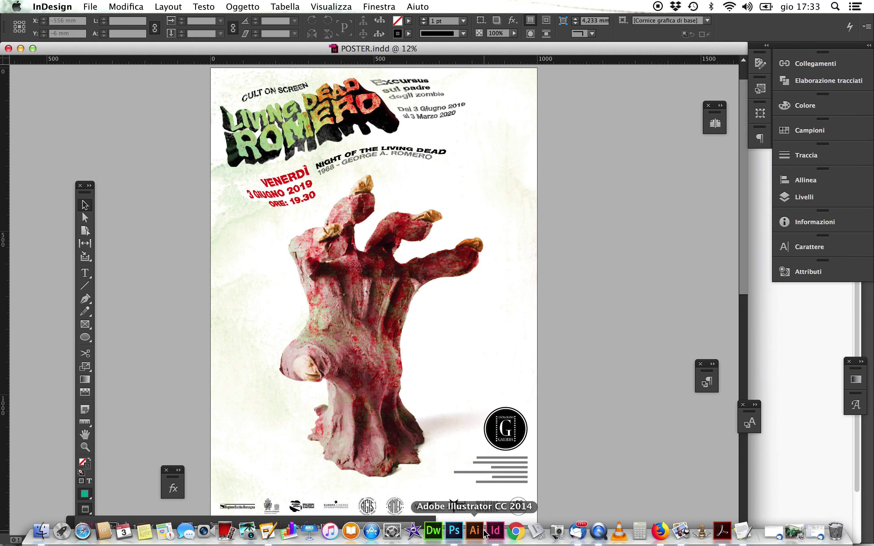
{"action": "left_click", "coordinate": [713, 123]}
{"action": "left_click", "coordinate": [696, 106]}
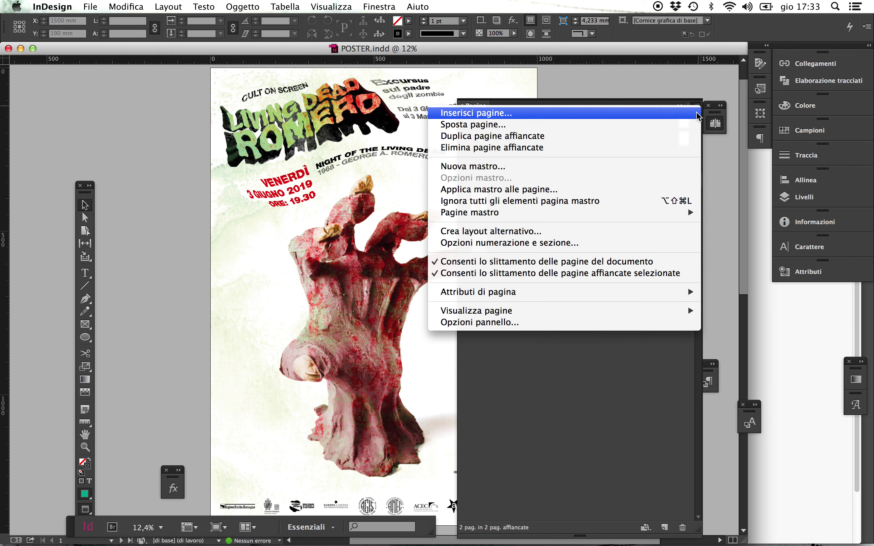
{"action": "left_click", "coordinate": [691, 111]}
{"action": "left_click", "coordinate": [545, 265]}
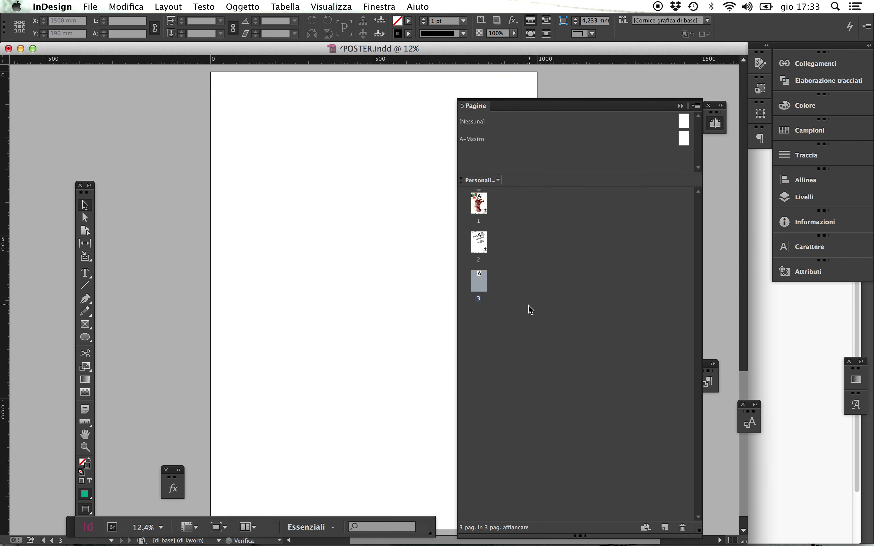
{"action": "left_click", "coordinate": [685, 106]}
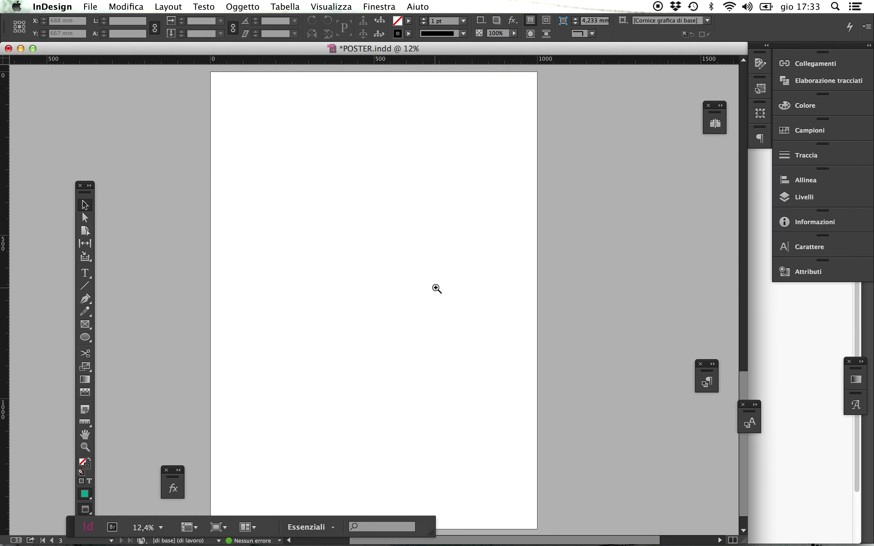
- Magnify the blank page to 400% so white fills the document window, and hide the InDesign panels
{"action": "left_click", "coordinate": [434, 287], "text": "super"}
{"action": "left_click", "coordinate": [393, 312], "text": "super"}
{"action": "left_click", "coordinate": [393, 312], "text": "super"}
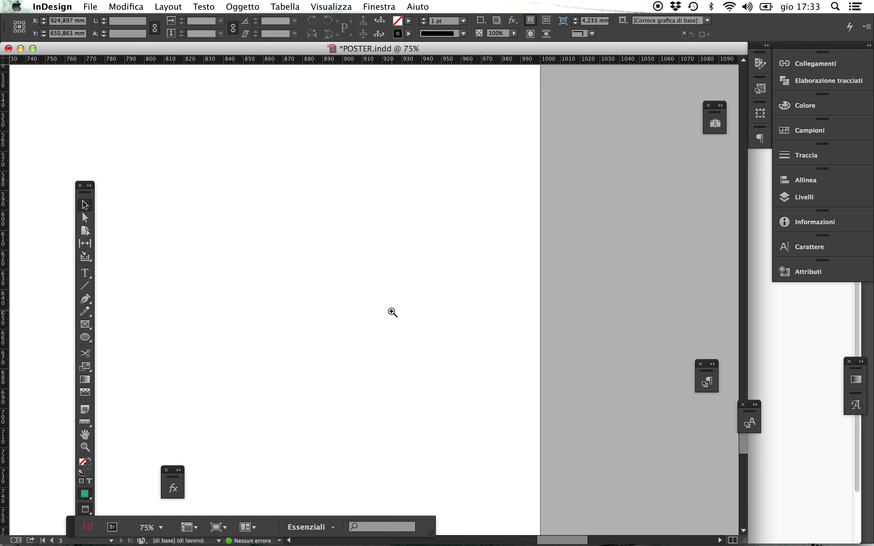
{"action": "left_click", "coordinate": [392, 313], "text": "super"}
{"action": "left_click", "coordinate": [392, 313], "text": "super"}
{"action": "left_click", "coordinate": [392, 312], "text": "super"}
{"action": "left_click", "coordinate": [393, 313], "text": "super"}
{"action": "left_click", "coordinate": [392, 313], "text": "super"}
{"action": "left_click", "coordinate": [393, 312], "text": "super"}
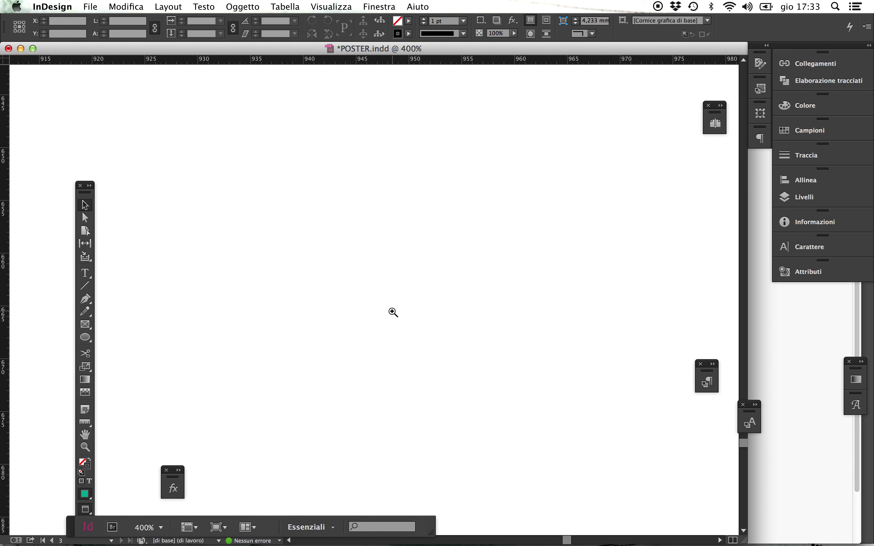
{"action": "key", "text": "Tab"}
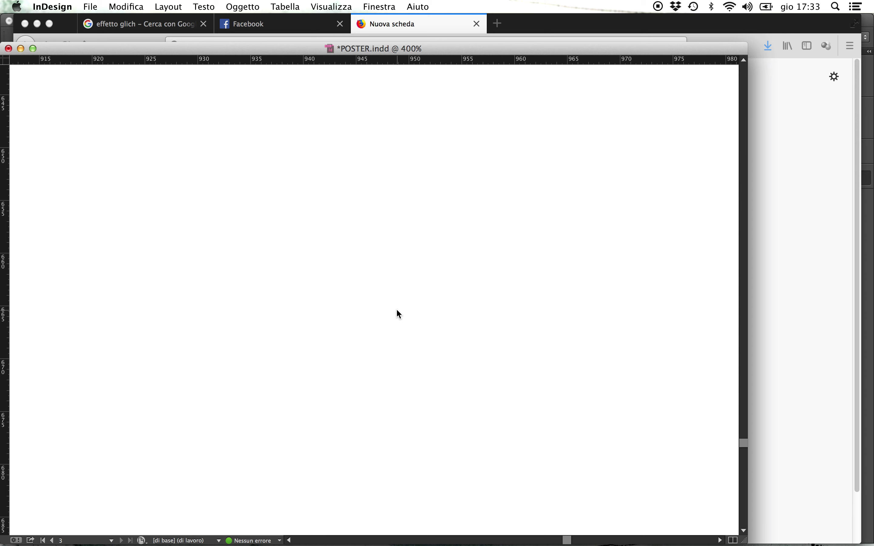
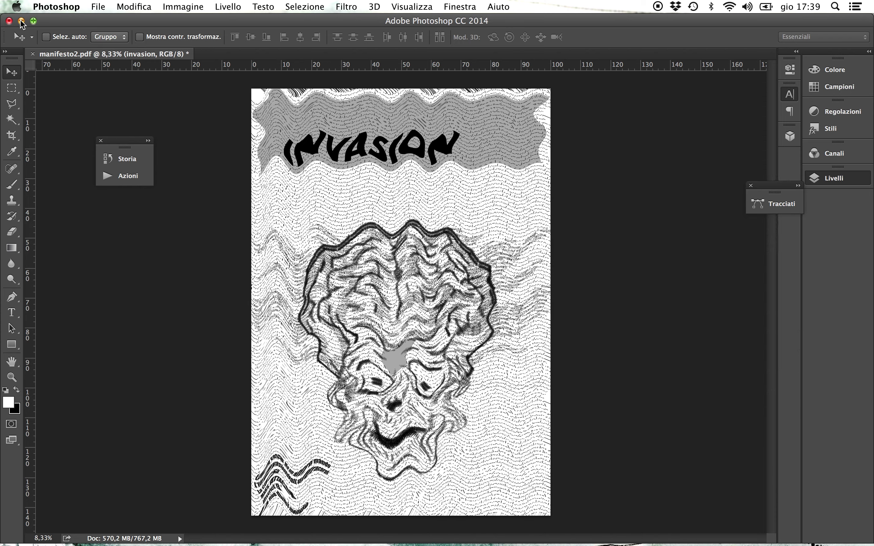
- Minimise the Photoshop window and eject the MN CNOS-FAP drive from the desktop
{"action": "left_click", "coordinate": [21, 22]}
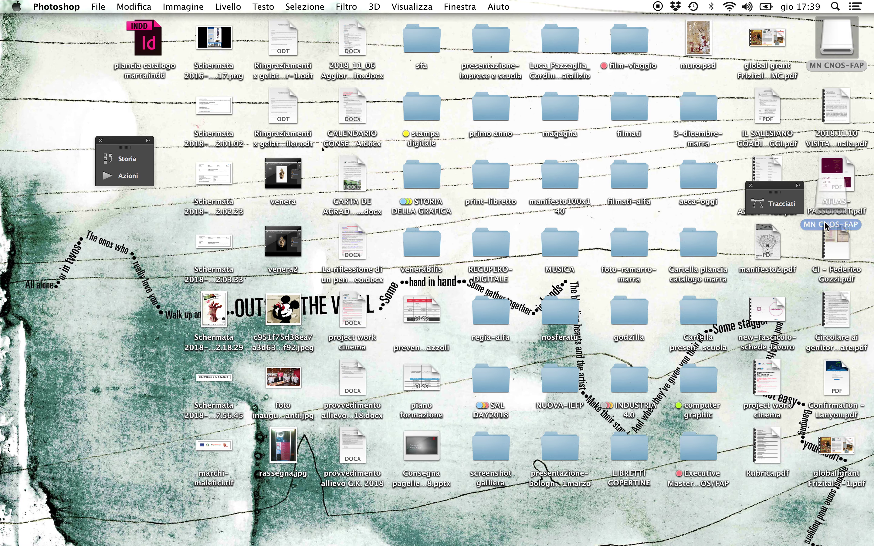
{"action": "mouse_move", "coordinate": [847, 537]}
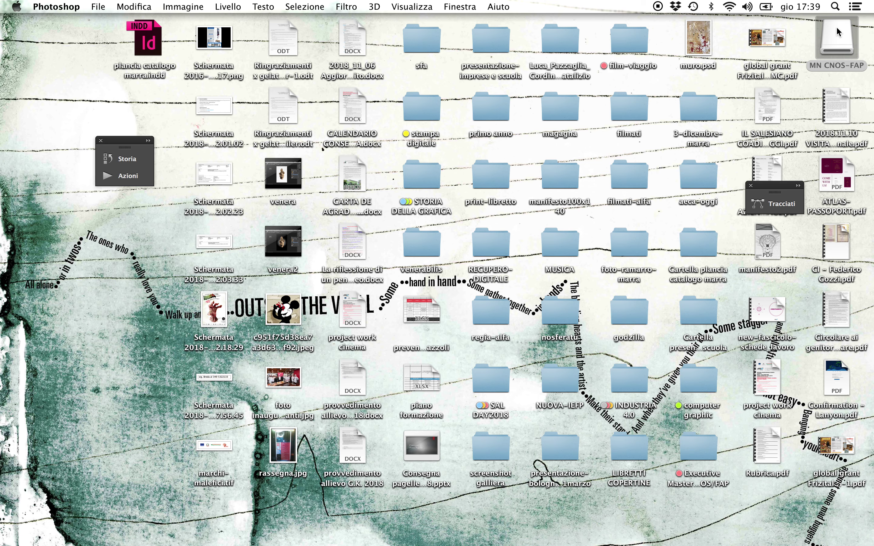
{"action": "left_click_drag", "start_coordinate": [839, 33], "coordinate": [850, 533]}
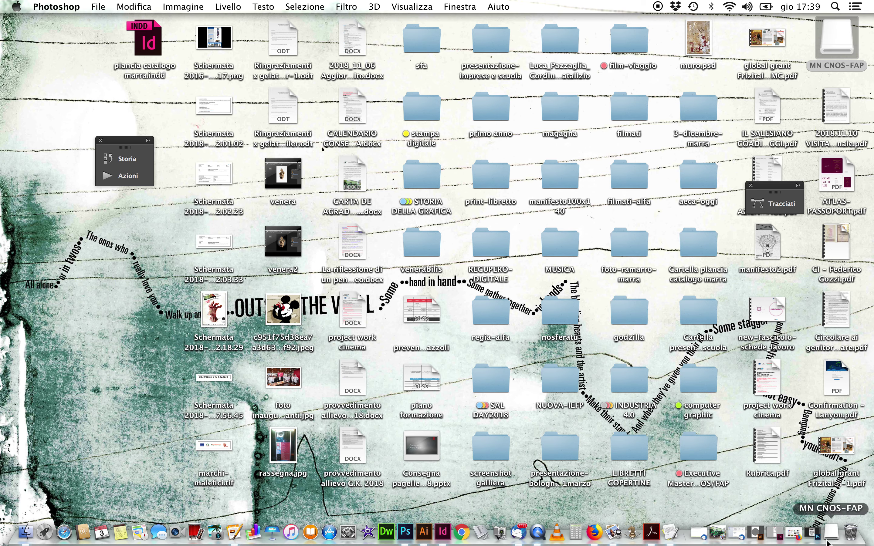
{"action": "left_click", "coordinate": [652, 532]}
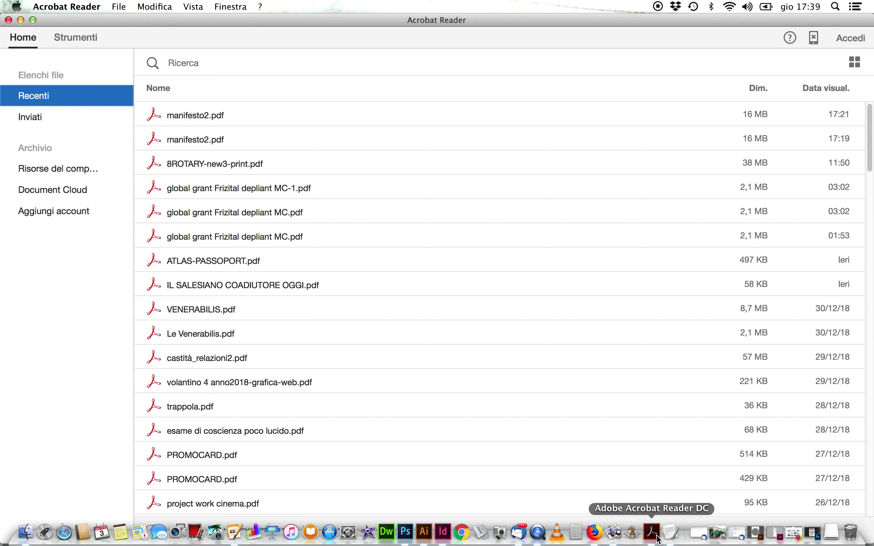
{"action": "key", "text": "super+h"}
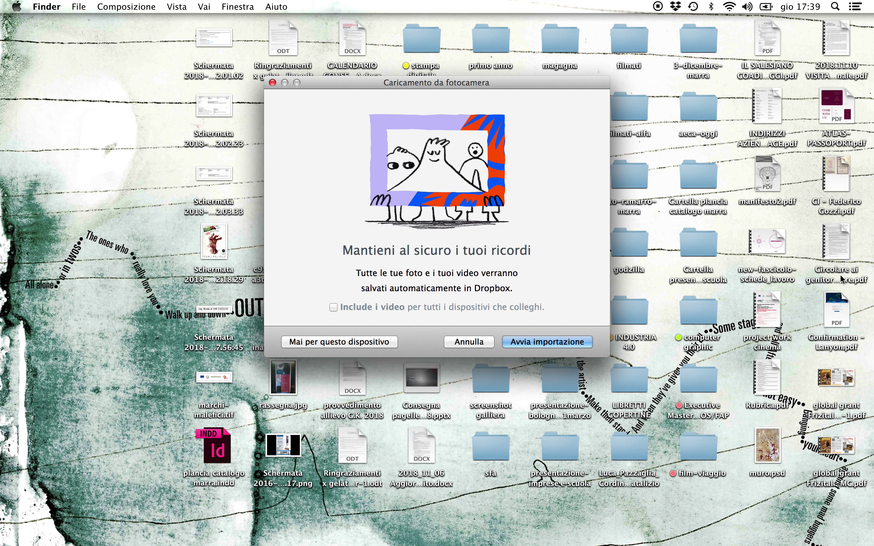
- Cancel the Dropbox camera import and open Acquisizione Immagine
{"action": "left_click", "coordinate": [479, 342]}
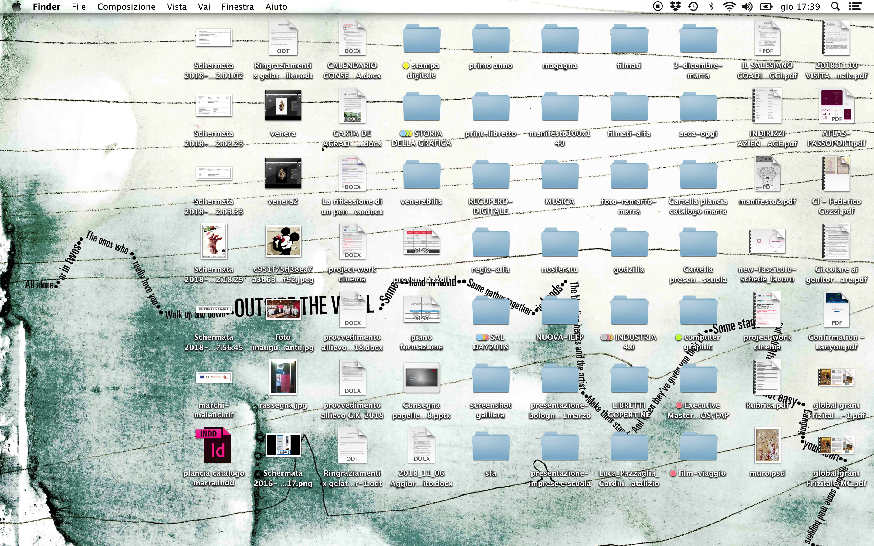
{"action": "mouse_move", "coordinate": [557, 535]}
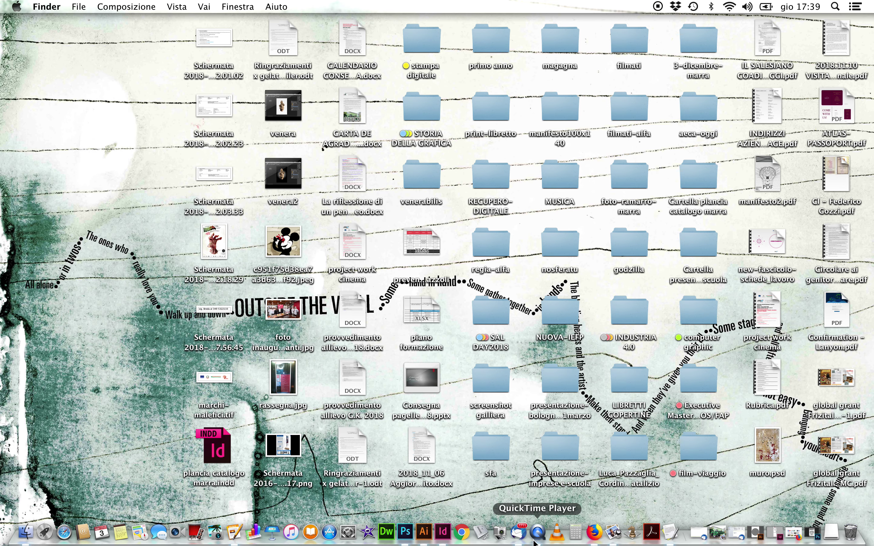
{"action": "left_click", "coordinate": [500, 535]}
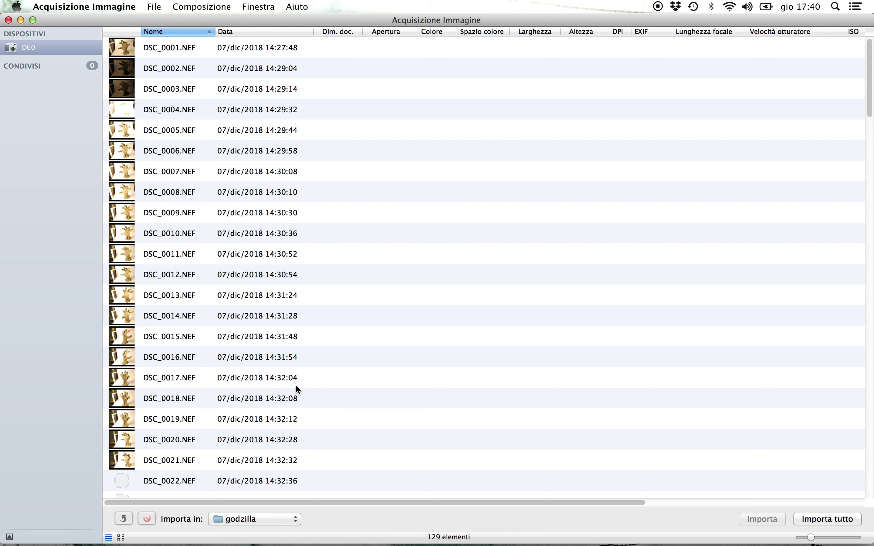
- Import photos DSC_0121.NEF to DSC_0129.NEF from the D60 camera into a new folder named alieni on the Scrivania
{"action": "left_click_drag", "start_coordinate": [870, 102], "coordinate": [869, 497]}
{"action": "mouse_move", "coordinate": [834, 528]}
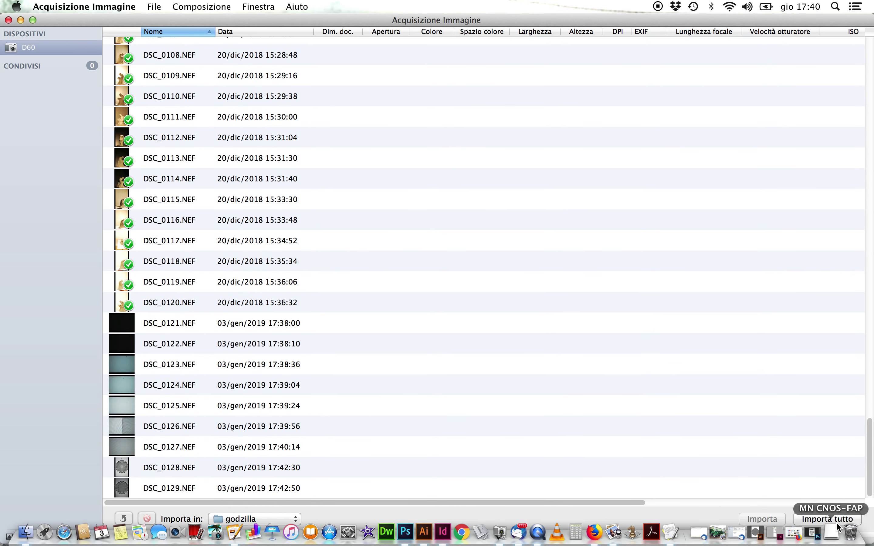
{"action": "left_click", "coordinate": [207, 488]}
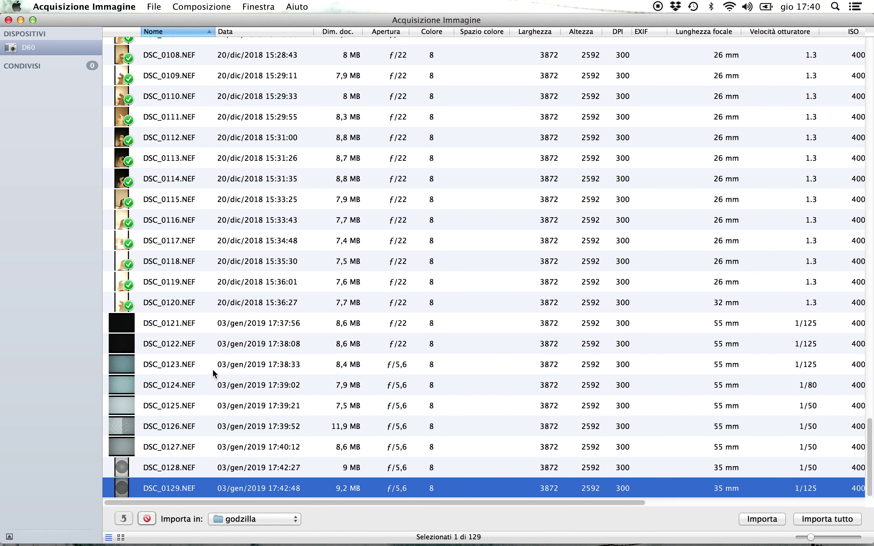
{"action": "left_click", "coordinate": [230, 324], "text": "shift"}
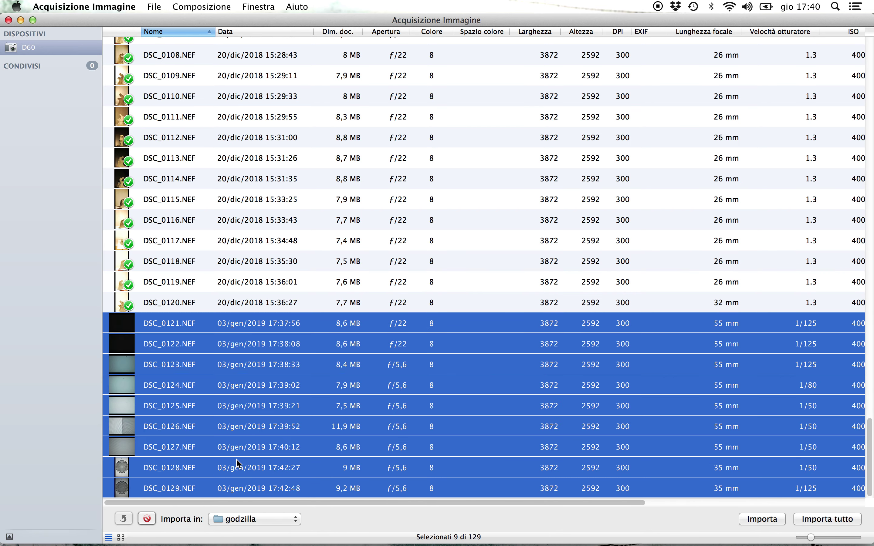
{"action": "left_click", "coordinate": [289, 520]}
{"action": "mouse_move", "coordinate": [268, 543]}
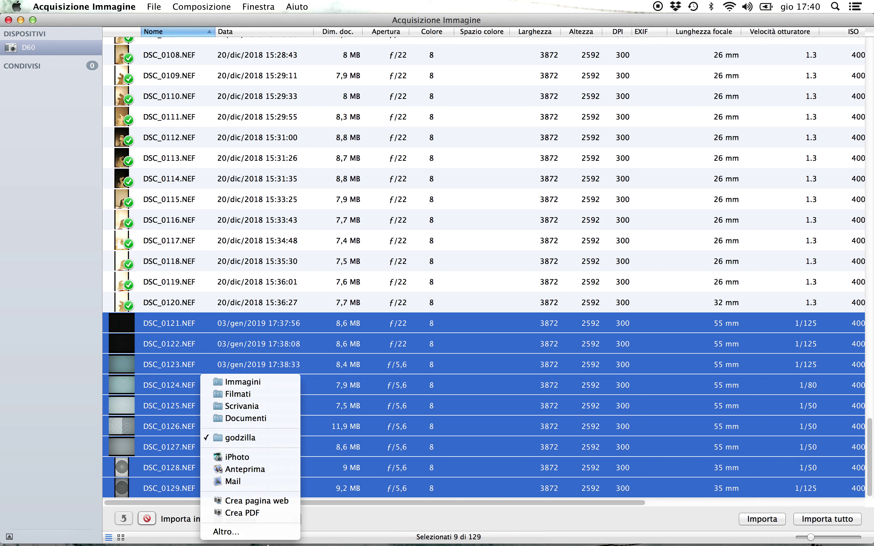
{"action": "left_click", "coordinate": [266, 538]}
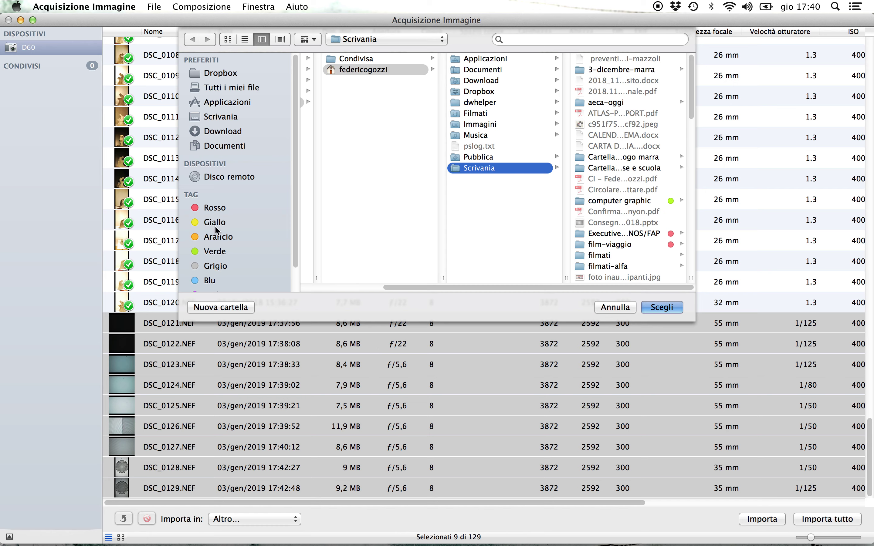
{"action": "left_click", "coordinate": [222, 122]}
{"action": "left_click", "coordinate": [218, 308]}
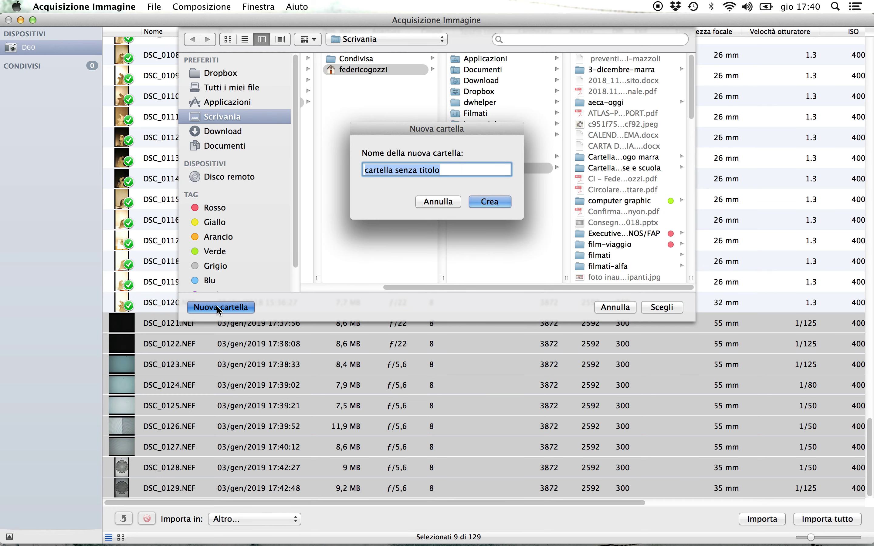
{"action": "type", "text": "alieni"}
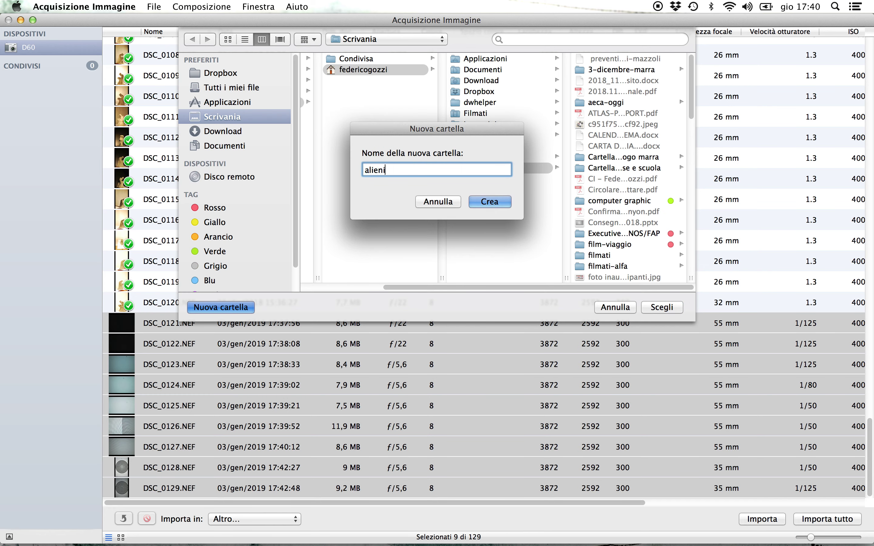
{"action": "left_click", "coordinate": [489, 202]}
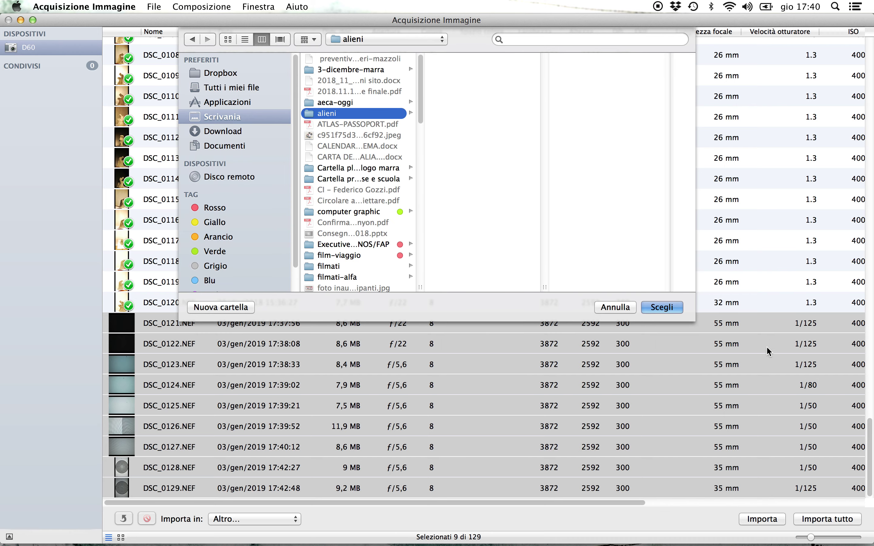
{"action": "left_click", "coordinate": [667, 308]}
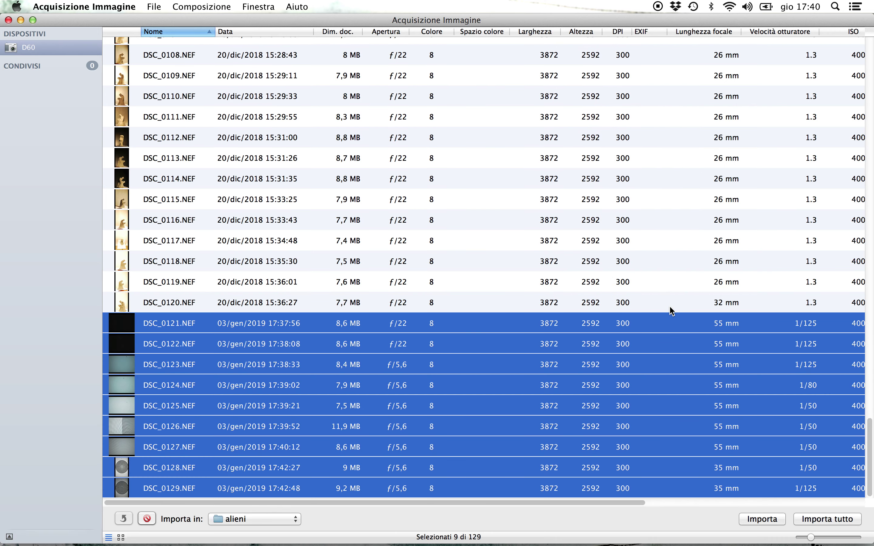
{"action": "left_click", "coordinate": [763, 520]}
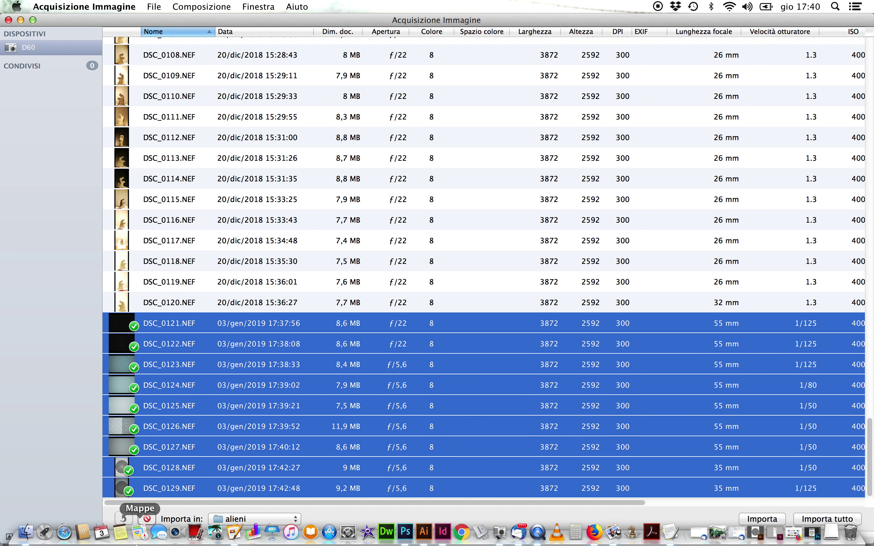
- In Finder, find the alieni folder on the Scrivania and open all nine NEF photos in Photoshop's Camera Raw
{"action": "left_click", "coordinate": [29, 539]}
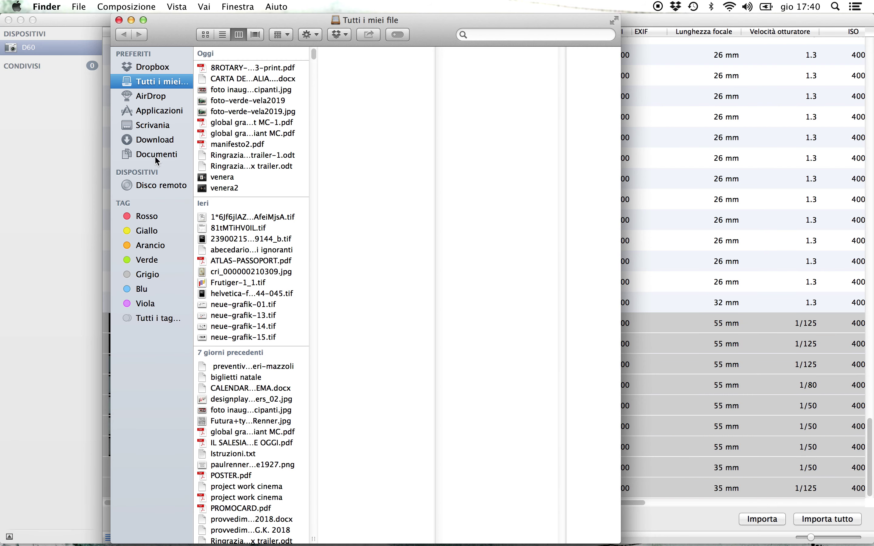
{"action": "left_click", "coordinate": [162, 127]}
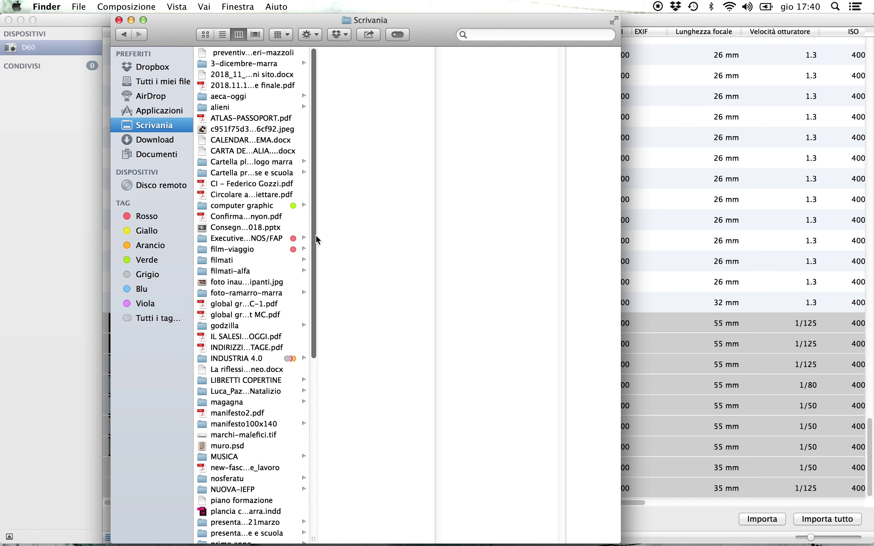
{"action": "left_click", "coordinate": [242, 108]}
{"action": "left_click", "coordinate": [385, 54]}
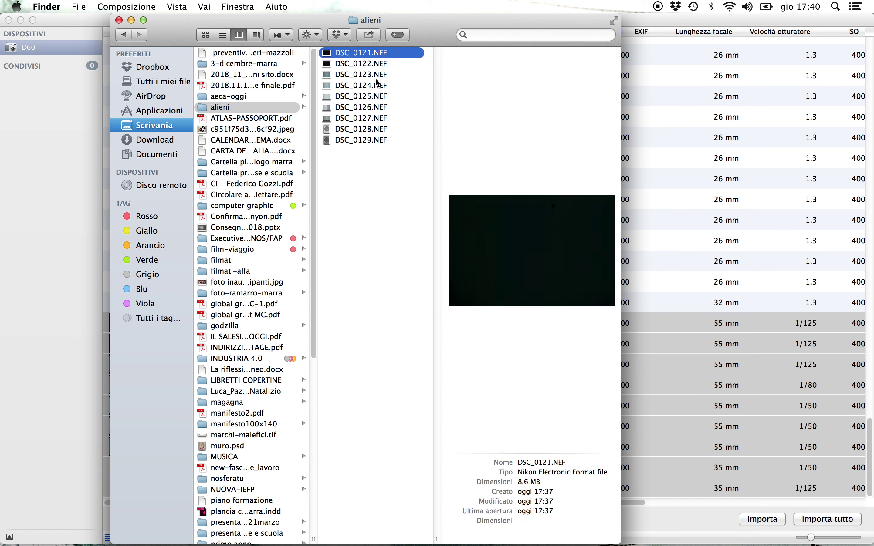
{"action": "left_click", "coordinate": [358, 140], "text": "shift"}
{"action": "left_click_drag", "start_coordinate": [358, 141], "coordinate": [406, 540]}
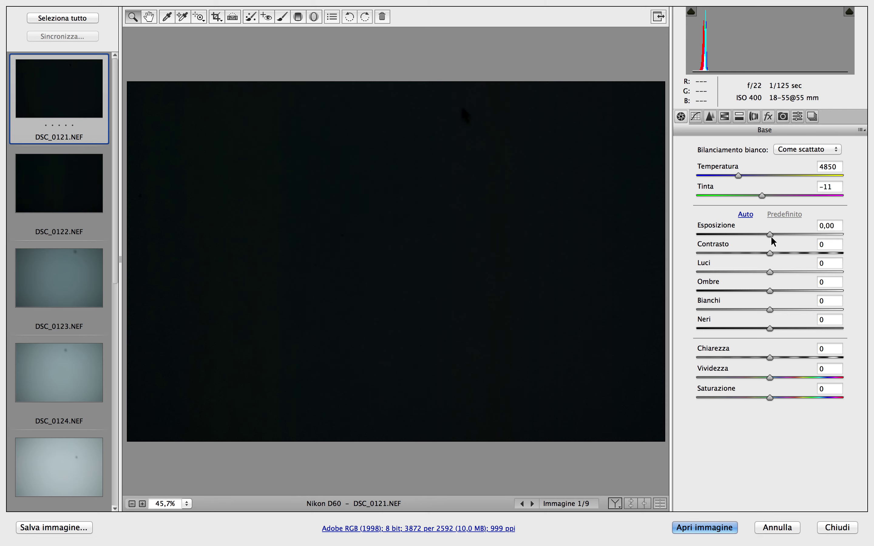
- For DSC_0121.NEF, set Esposizione to +4,75, Chiarezza to +70, Contrasto to +57 and Luci to +48
{"action": "left_click_drag", "start_coordinate": [770, 234], "coordinate": [841, 229]}
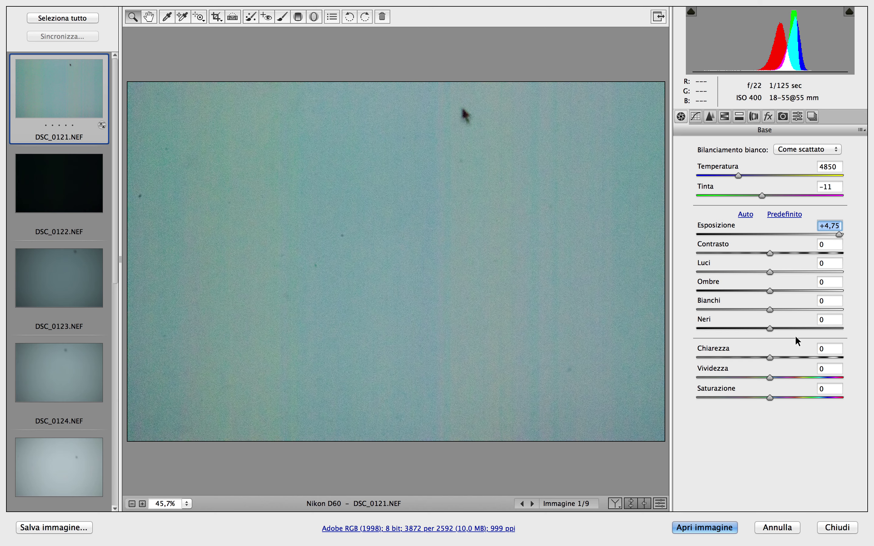
{"action": "left_click_drag", "start_coordinate": [768, 356], "coordinate": [823, 353]}
{"action": "left_click_drag", "start_coordinate": [773, 252], "coordinate": [806, 271]}
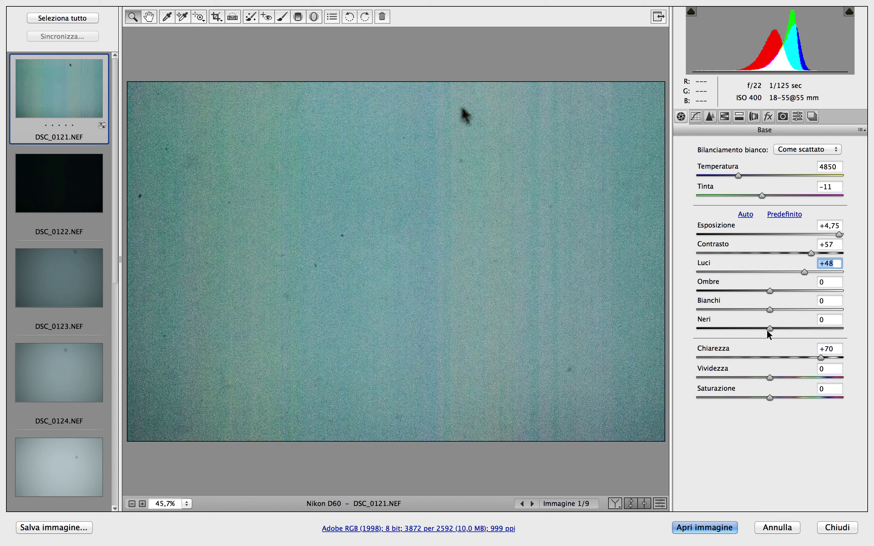
- For DSC_0121.NEF, set Saturazione to +67, Vividezza to +49, Neri to +36 and Bianchi to +54
{"action": "left_click_drag", "start_coordinate": [770, 398], "coordinate": [820, 394]}
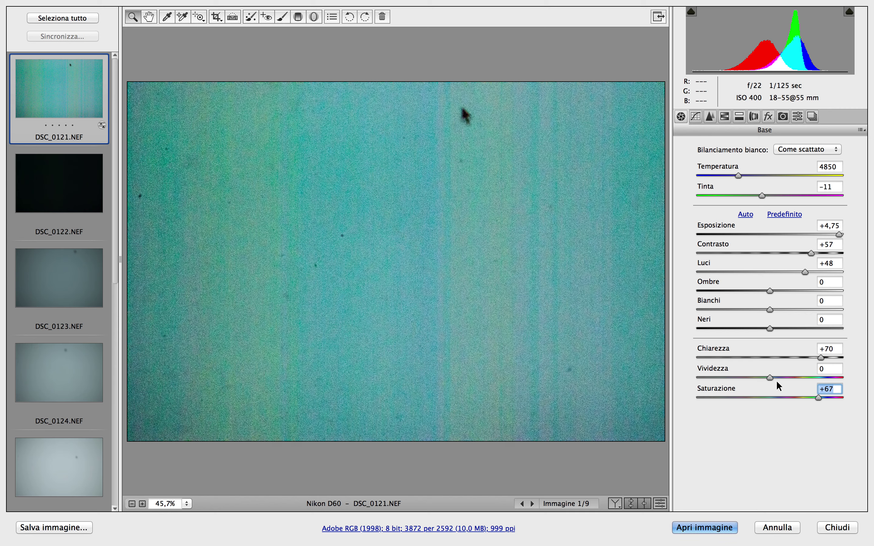
{"action": "left_click_drag", "start_coordinate": [769, 375], "coordinate": [806, 376]}
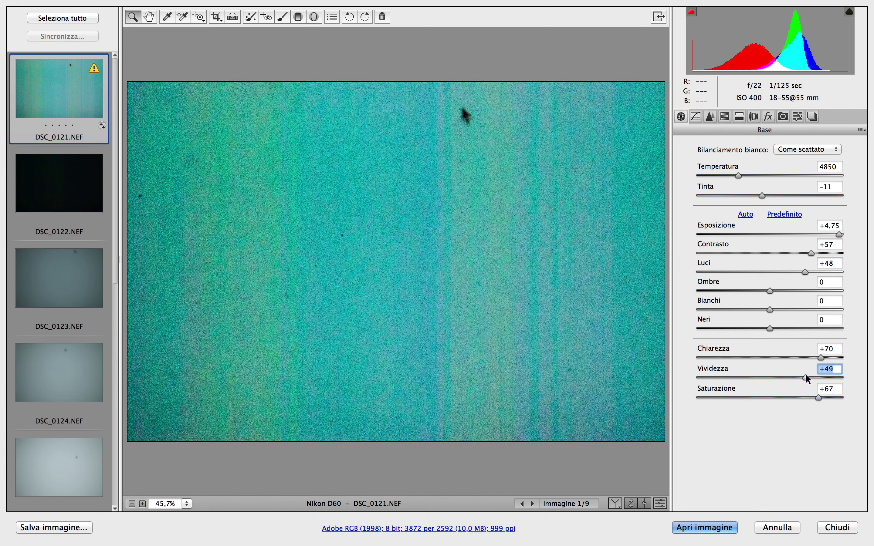
{"action": "left_click_drag", "start_coordinate": [770, 328], "coordinate": [796, 328]}
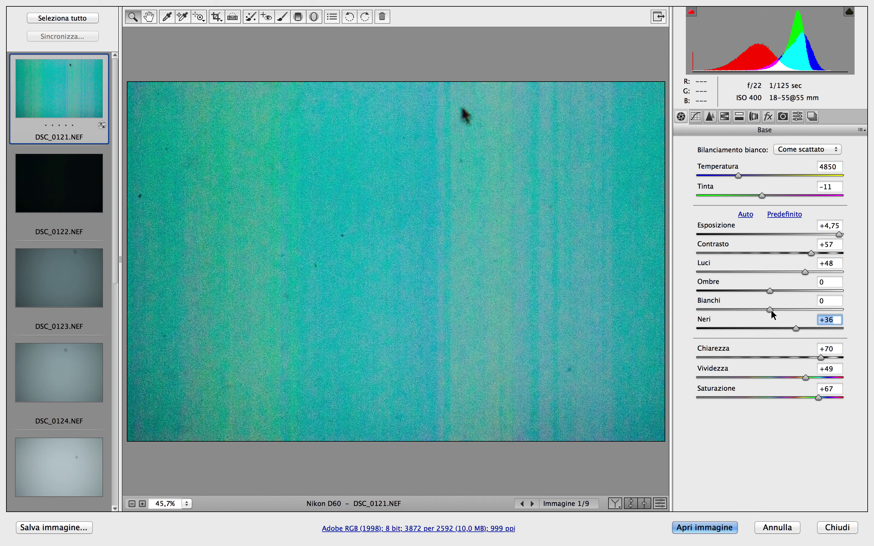
{"action": "left_click_drag", "start_coordinate": [771, 310], "coordinate": [811, 307]}
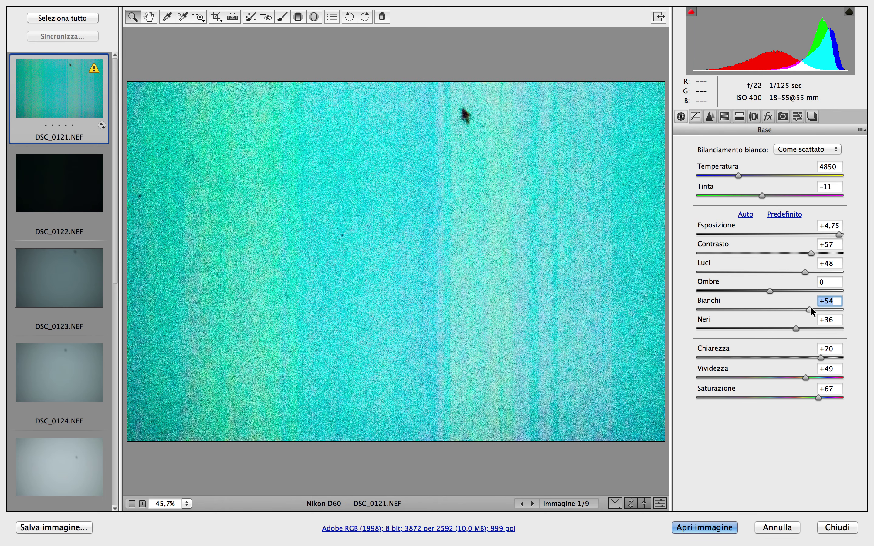
- For DSC_0122.NEF, set Esposizione to +5,00, Contrasto to +85, Luci to +46, Ombre to +29 and Bianchi to -1
{"action": "left_click", "coordinate": [82, 192]}
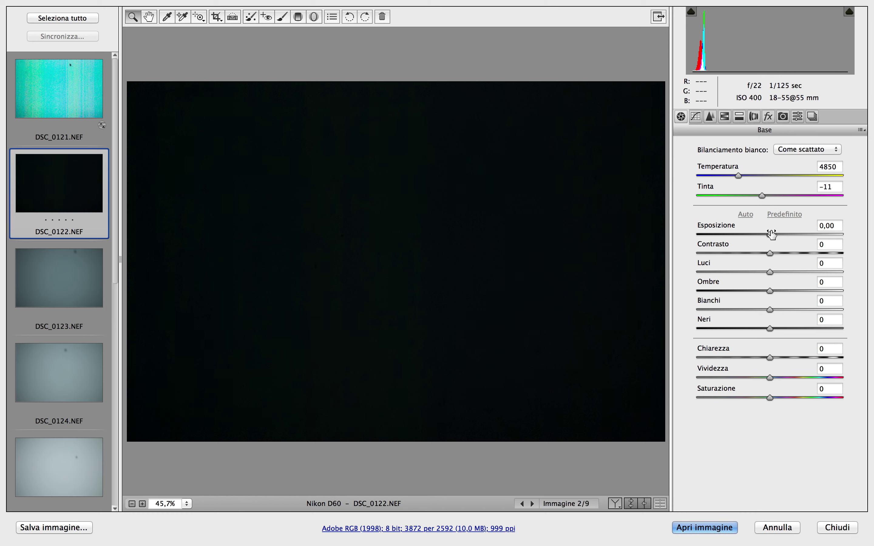
{"action": "left_click_drag", "start_coordinate": [770, 234], "coordinate": [845, 235]}
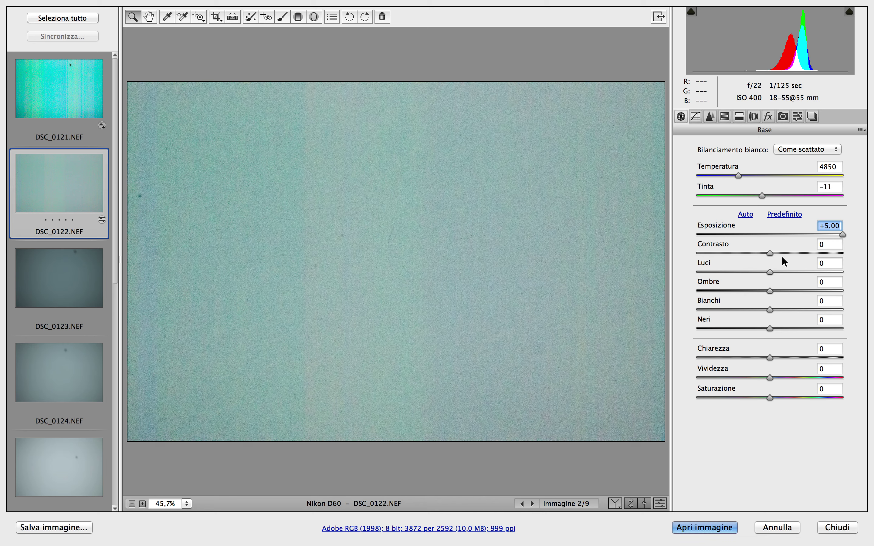
{"action": "left_click_drag", "start_coordinate": [770, 253], "coordinate": [808, 251]}
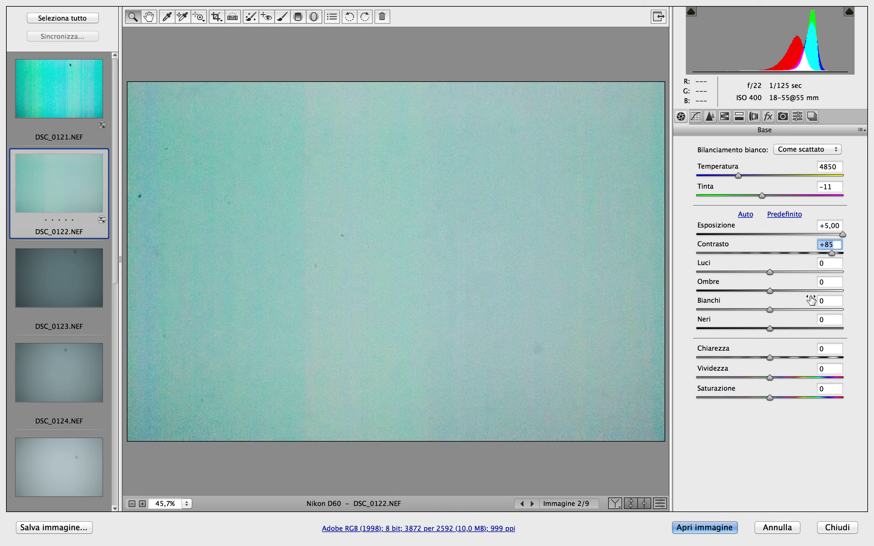
{"action": "left_click_drag", "start_coordinate": [772, 271], "coordinate": [772, 309]}
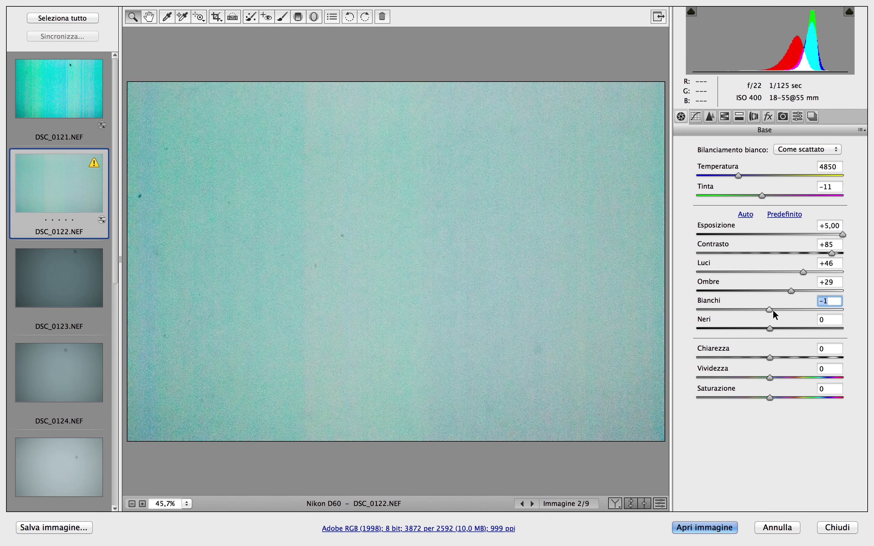
- For DSC_0122.NEF, set Neri to +48, Chiarezza to +78 and Vividezza to +61, and adjust Saturazione
{"action": "left_click_drag", "start_coordinate": [769, 328], "coordinate": [805, 328]}
{"action": "left_click_drag", "start_coordinate": [770, 357], "coordinate": [816, 376]}
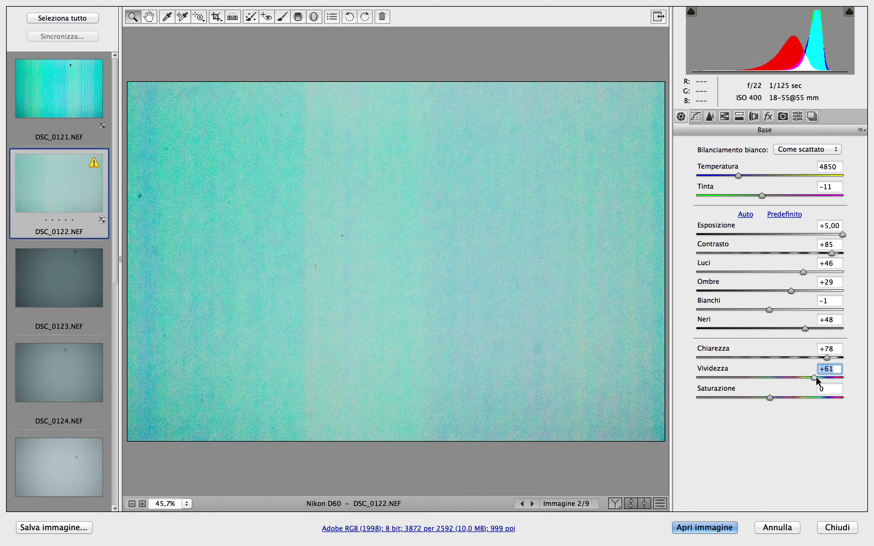
{"action": "mouse_move", "coordinate": [769, 397]}
{"action": "left_mouse_down"}
{"action": "mouse_move", "coordinate": [799, 397]}
{"action": "mouse_move", "coordinate": [769, 397]}
{"action": "left_mouse_up"}
- Try Esposizione +2,35 on DSC_0123.NEF, Esposizione +0,45 on DSC_0124.NEF and Contrasto +100 on DSC_0125.NEF
{"action": "left_click", "coordinate": [76, 280]}
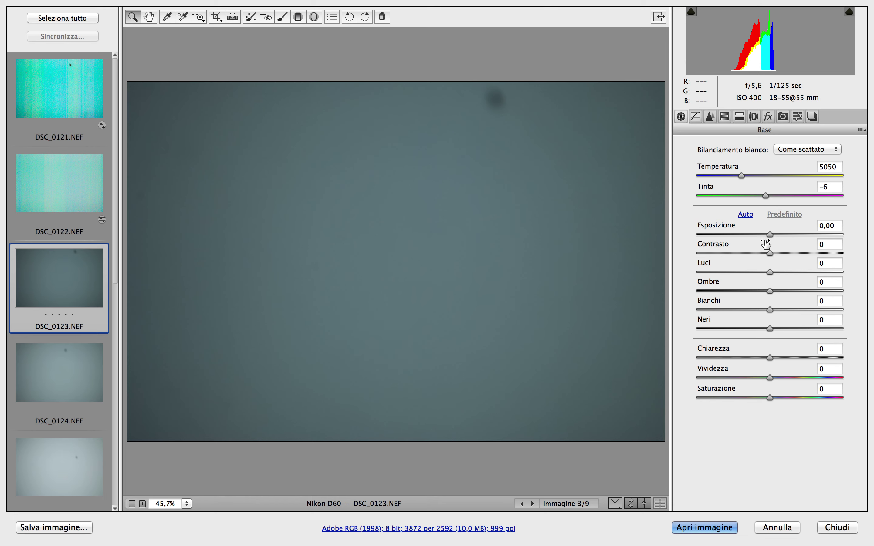
{"action": "left_click_drag", "start_coordinate": [769, 235], "coordinate": [804, 236]}
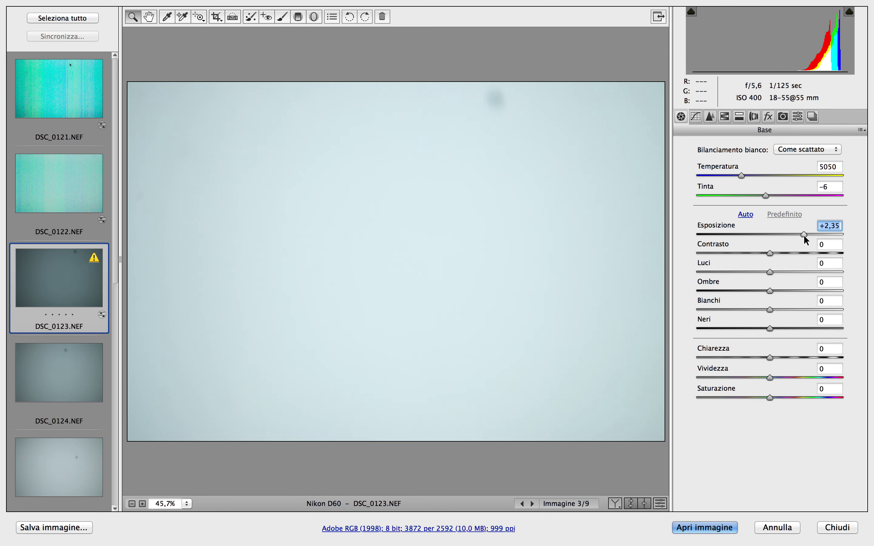
{"action": "key", "text": "super+Right"}
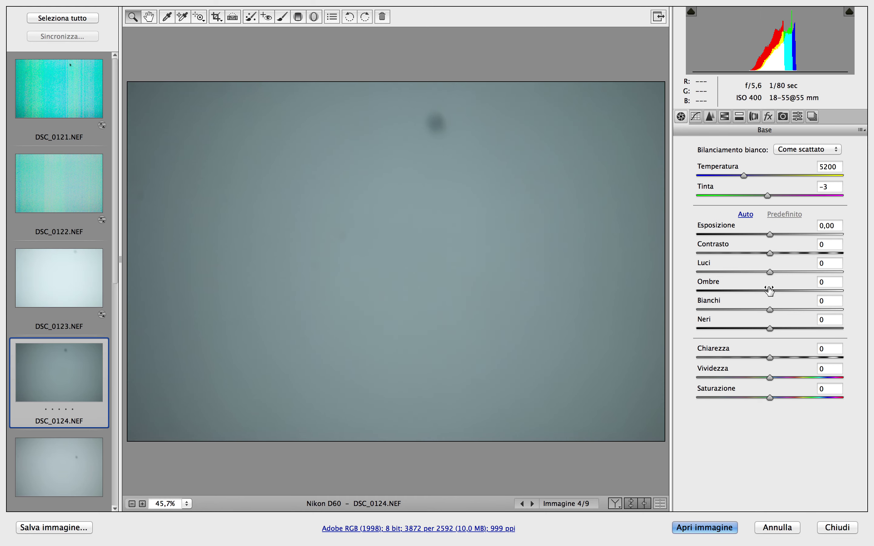
{"action": "mouse_move", "coordinate": [769, 234]}
{"action": "left_mouse_down"}
{"action": "mouse_move", "coordinate": [800, 233]}
{"action": "mouse_move", "coordinate": [775, 239]}
{"action": "left_mouse_up"}
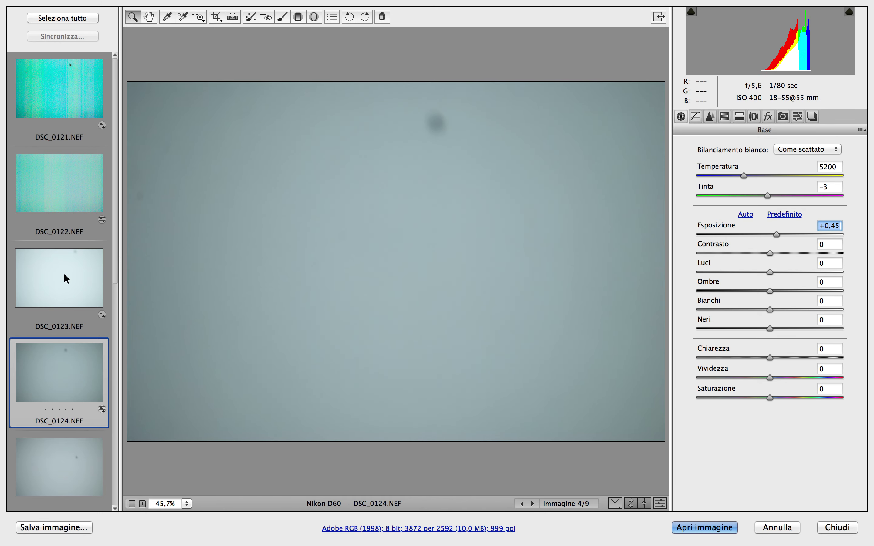
{"action": "scroll", "coordinate": [104, 289], "scroll_direction": "down", "scroll_amount": 3}
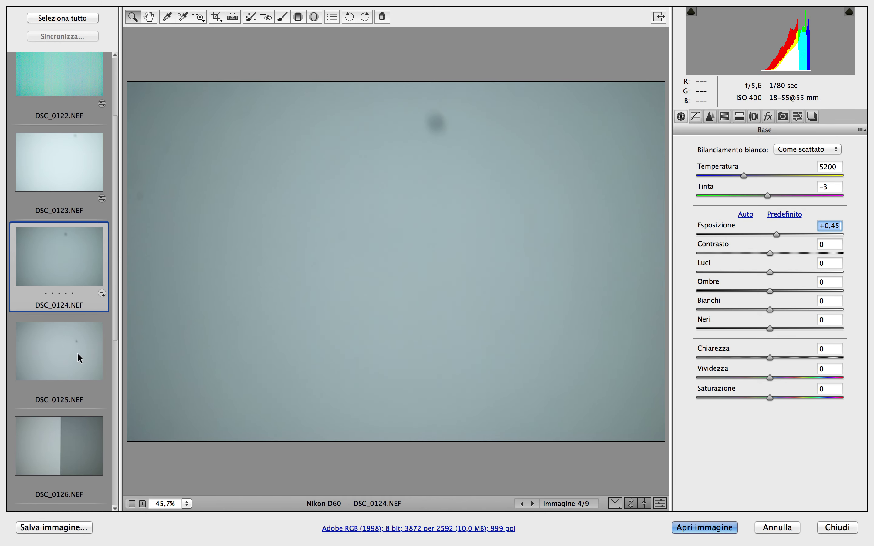
{"action": "left_click", "coordinate": [79, 361]}
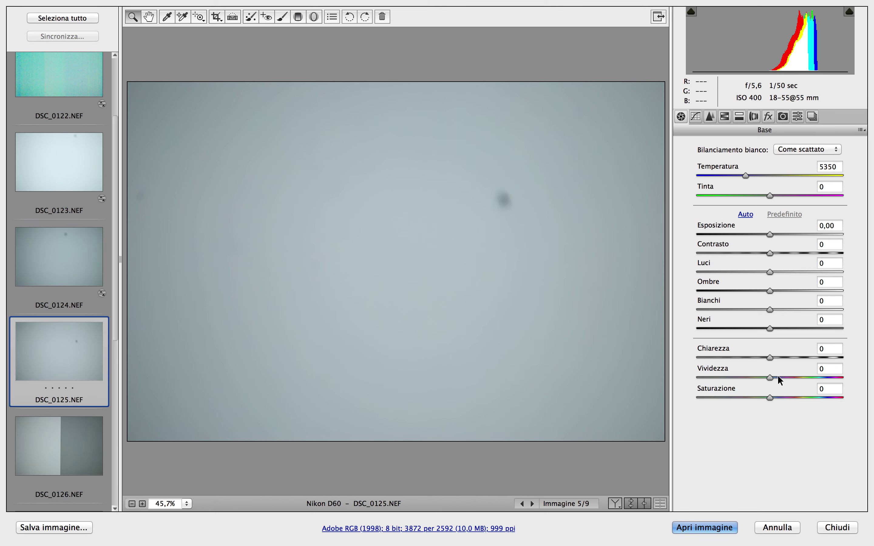
{"action": "left_click_drag", "start_coordinate": [770, 252], "coordinate": [849, 258]}
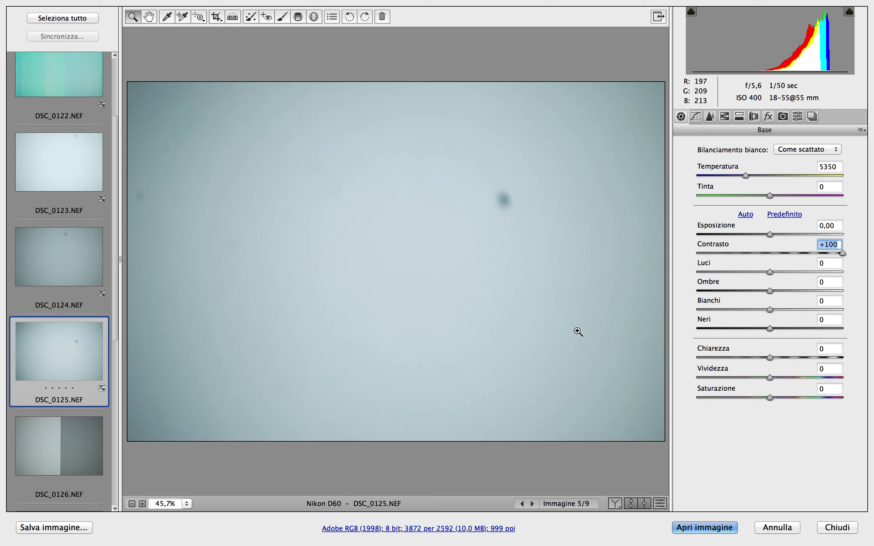
- Mark the photos DSC_0123.NEF, DSC_0124.NEF and DSC_0125.NEF for deletion
{"action": "left_click", "coordinate": [41, 174]}
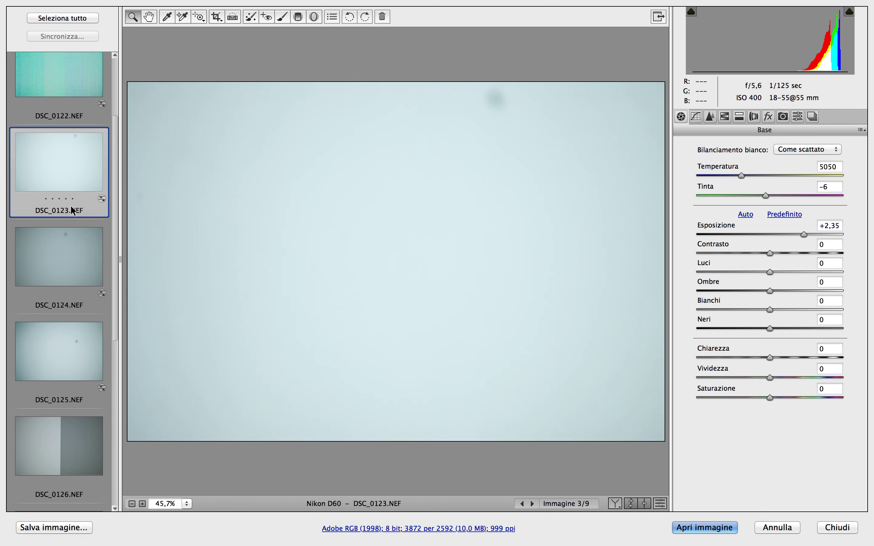
{"action": "key", "text": "Delete"}
{"action": "left_click", "coordinate": [66, 268]}
{"action": "key", "text": "Delete"}
{"action": "left_click", "coordinate": [79, 347]}
{"action": "key", "text": "Delete"}
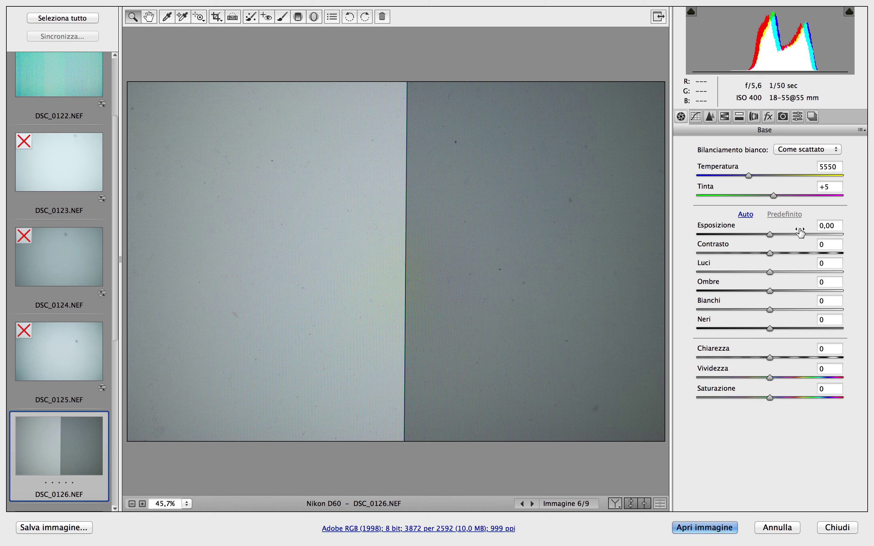
- For DSC_0126.NEF, set Esposizione to +0,40, Contrasto to +100 and Neri to +18
{"action": "mouse_move", "coordinate": [775, 234]}
{"action": "left_mouse_down"}
{"action": "mouse_move", "coordinate": [790, 232]}
{"action": "mouse_move", "coordinate": [777, 237]}
{"action": "left_mouse_up"}
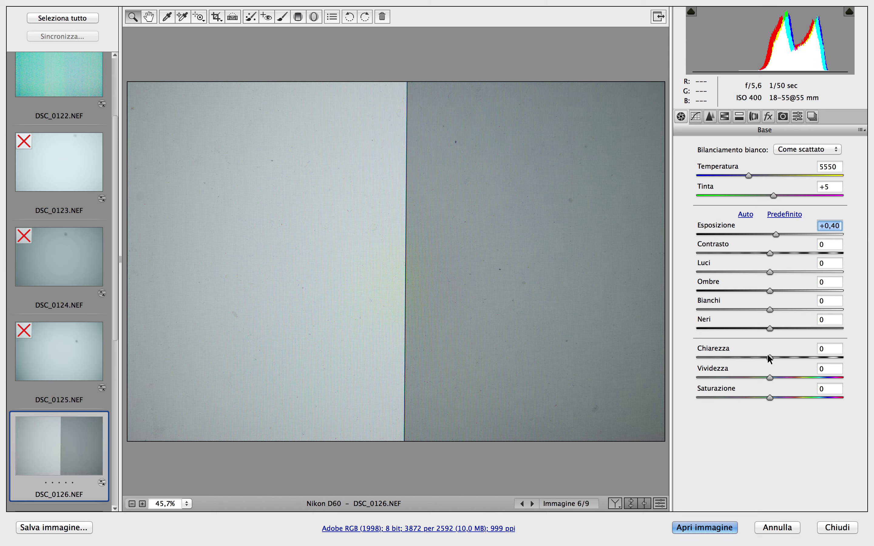
{"action": "left_click_drag", "start_coordinate": [778, 252], "coordinate": [859, 253]}
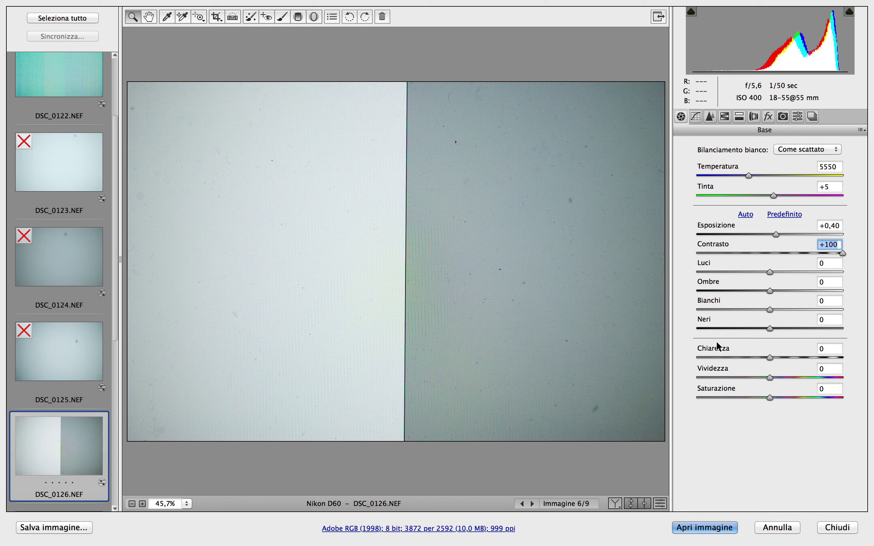
{"action": "left_click_drag", "start_coordinate": [771, 329], "coordinate": [783, 329]}
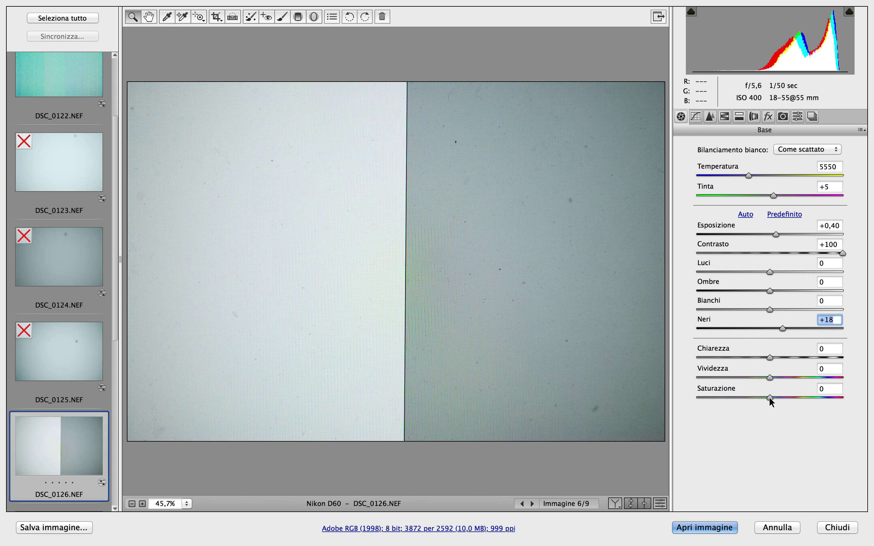
- For DSC_0126.NEF, set Saturazione to +100, Vividezza to +91 and Chiarezza to +92
{"action": "left_click_drag", "start_coordinate": [769, 397], "coordinate": [859, 399]}
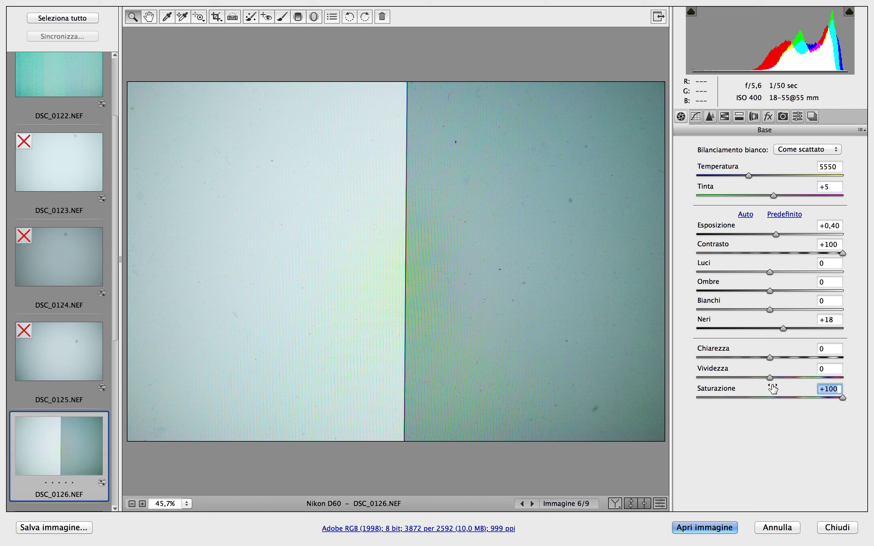
{"action": "left_click_drag", "start_coordinate": [770, 377], "coordinate": [849, 378]}
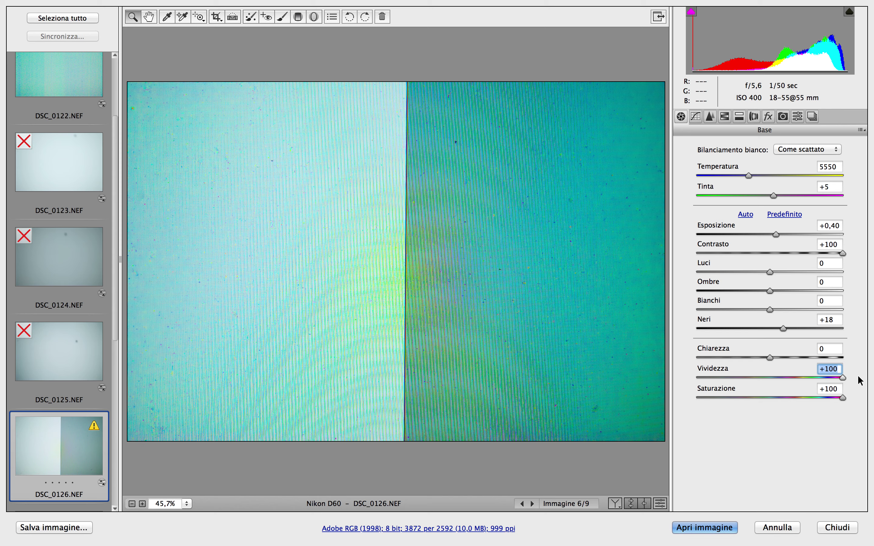
{"action": "left_click_drag", "start_coordinate": [843, 378], "coordinate": [836, 378]}
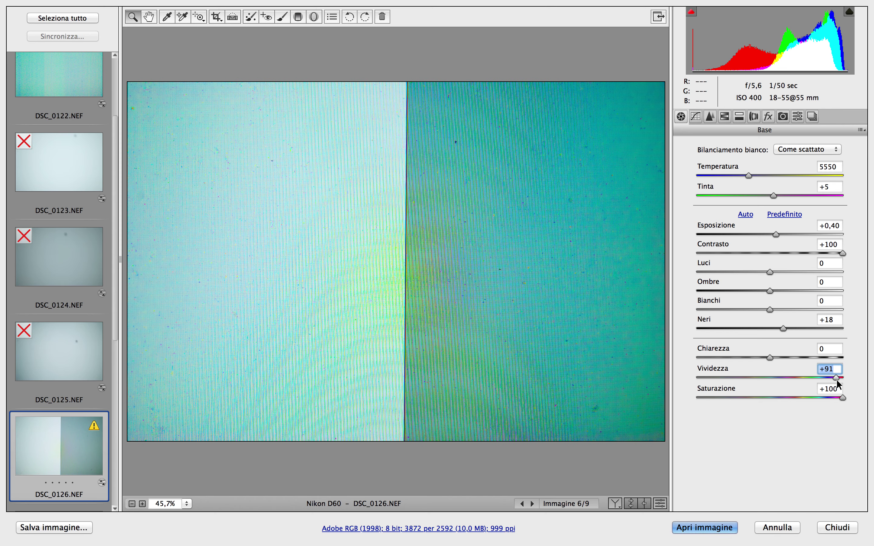
{"action": "left_click_drag", "start_coordinate": [770, 359], "coordinate": [837, 357]}
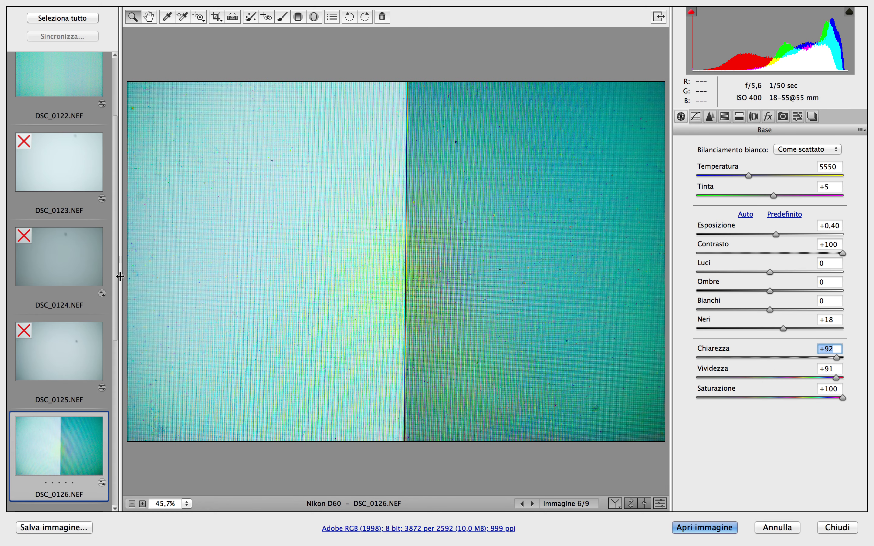
- Test DSC_0127.NEF with Esposizione at +0,40 and mark the photo for deletion
{"action": "scroll", "coordinate": [113, 355], "scroll_direction": "down", "scroll_amount": 6}
{"action": "left_click", "coordinate": [67, 341]}
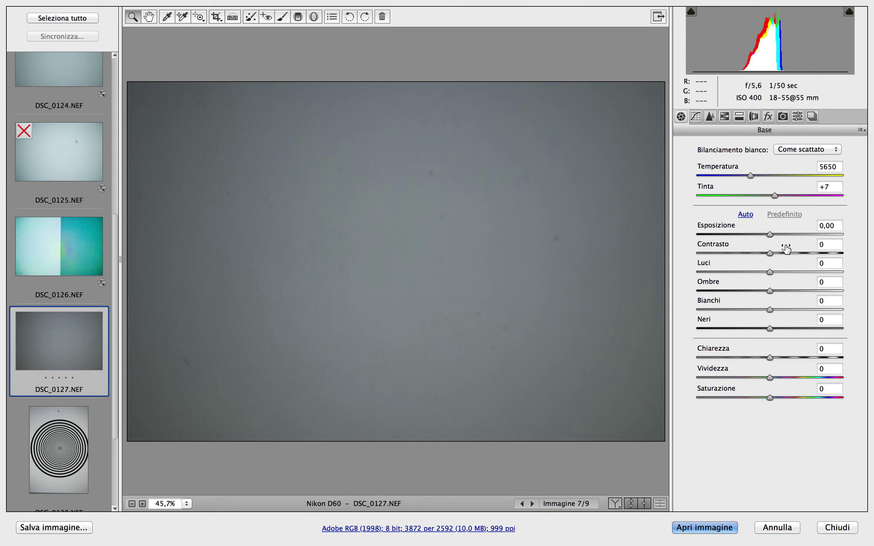
{"action": "mouse_move", "coordinate": [773, 234]}
{"action": "left_mouse_down"}
{"action": "mouse_move", "coordinate": [806, 233]}
{"action": "mouse_move", "coordinate": [777, 235]}
{"action": "left_mouse_up"}
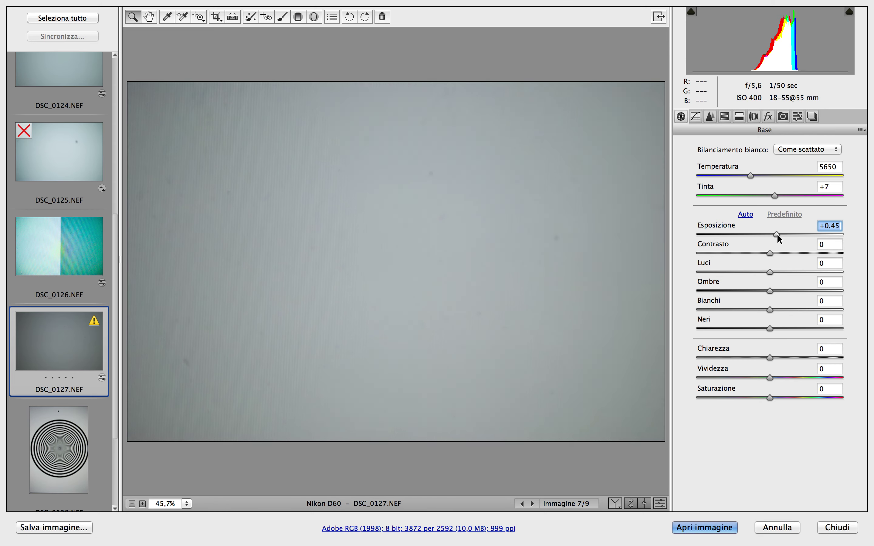
{"action": "left_click", "coordinate": [76, 357]}
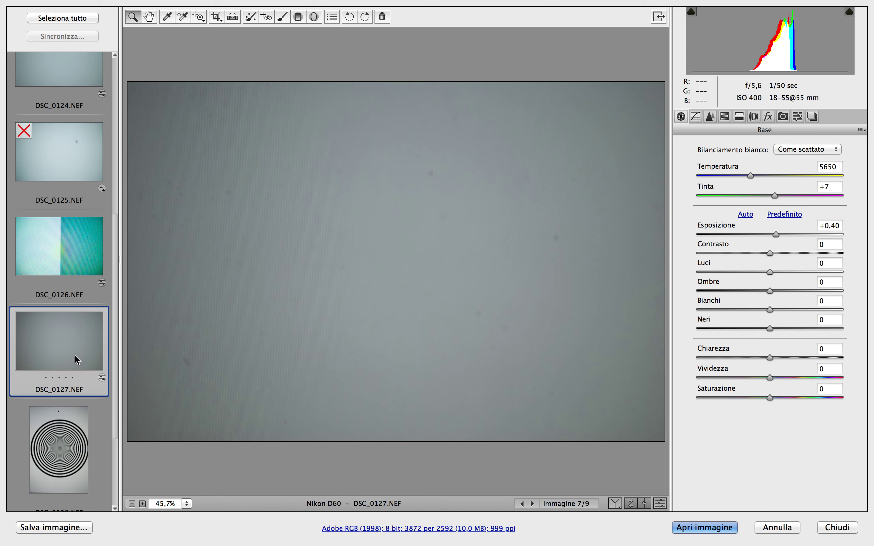
{"action": "key", "text": "Delete"}
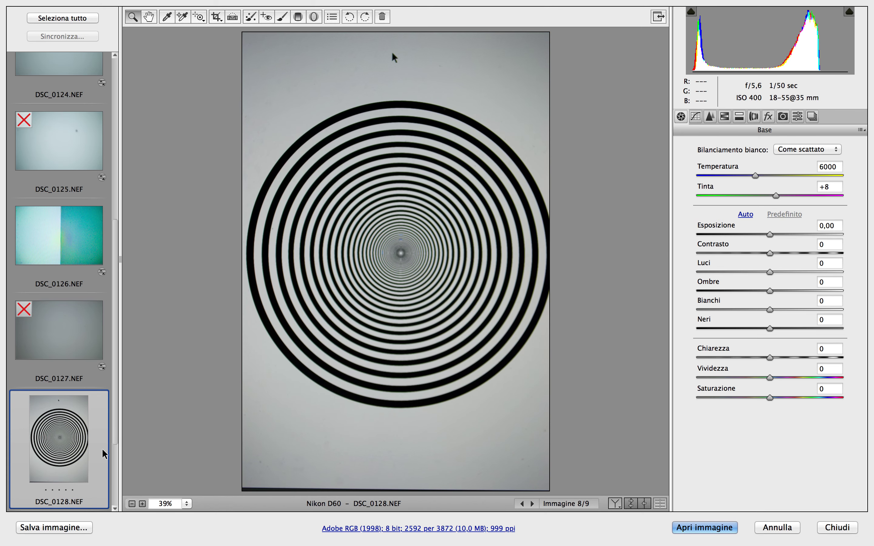
- For DSC_0128.NEF, set Chiarezza to +51, Vividezza to +81, Saturazione to +95, Esposizione to +0,35 and Contrasto to +100
{"action": "left_click_drag", "start_coordinate": [769, 358], "coordinate": [829, 378]}
{"action": "left_click_drag", "start_coordinate": [770, 398], "coordinate": [840, 397]}
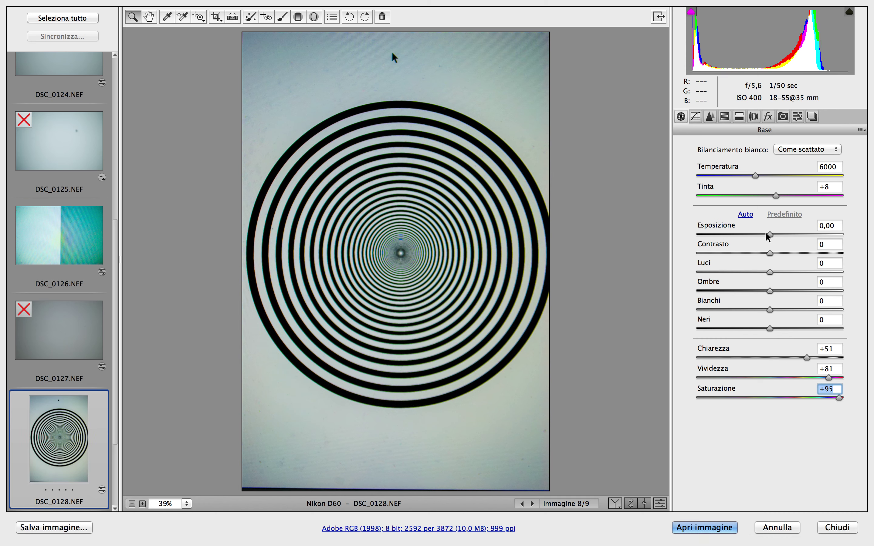
{"action": "left_click_drag", "start_coordinate": [770, 234], "coordinate": [843, 254]}
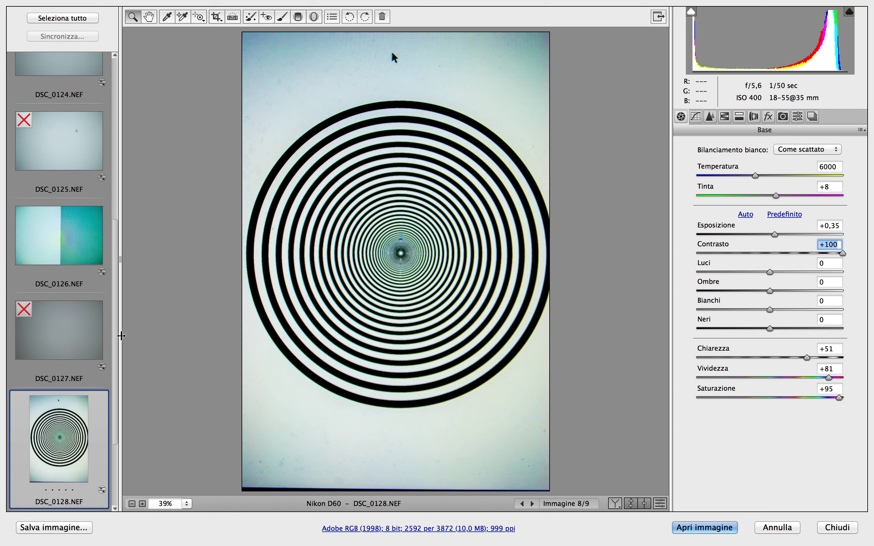
- For DSC_0129.NEF, set Esposizione to +1,40 and Chiarezza, Vividezza, Saturazione and Contrasto to +100
{"action": "scroll", "coordinate": [110, 415], "scroll_direction": "down", "scroll_amount": 2}
{"action": "left_click", "coordinate": [81, 429]}
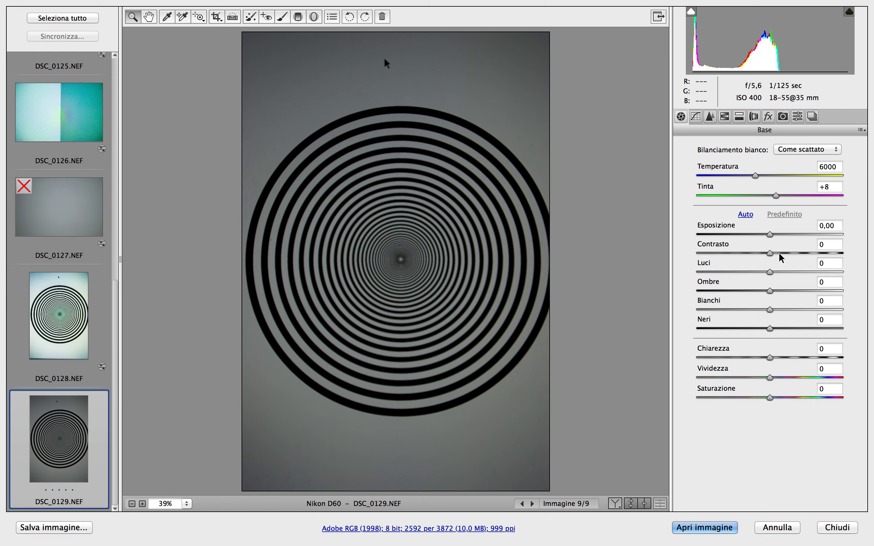
{"action": "left_click_drag", "start_coordinate": [771, 235], "coordinate": [791, 236]}
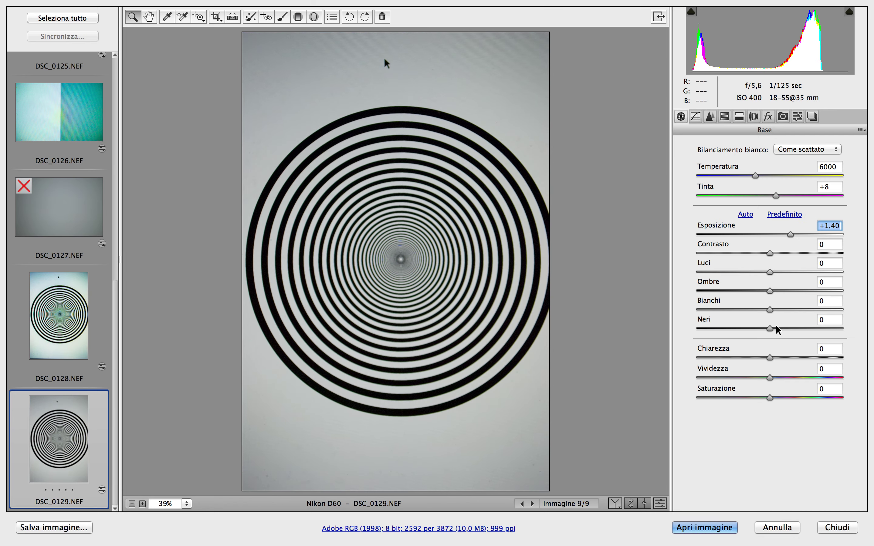
{"action": "left_click_drag", "start_coordinate": [771, 358], "coordinate": [843, 357]}
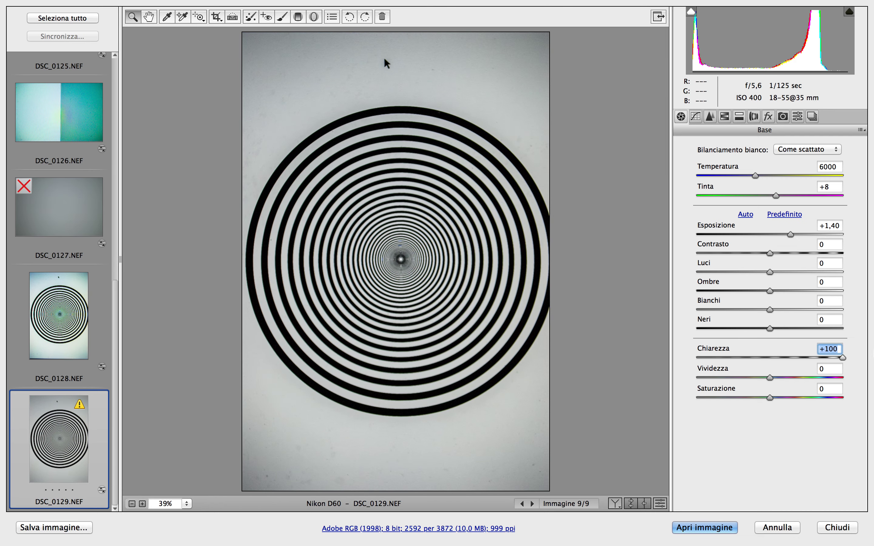
{"action": "left_click_drag", "start_coordinate": [770, 378], "coordinate": [854, 374]}
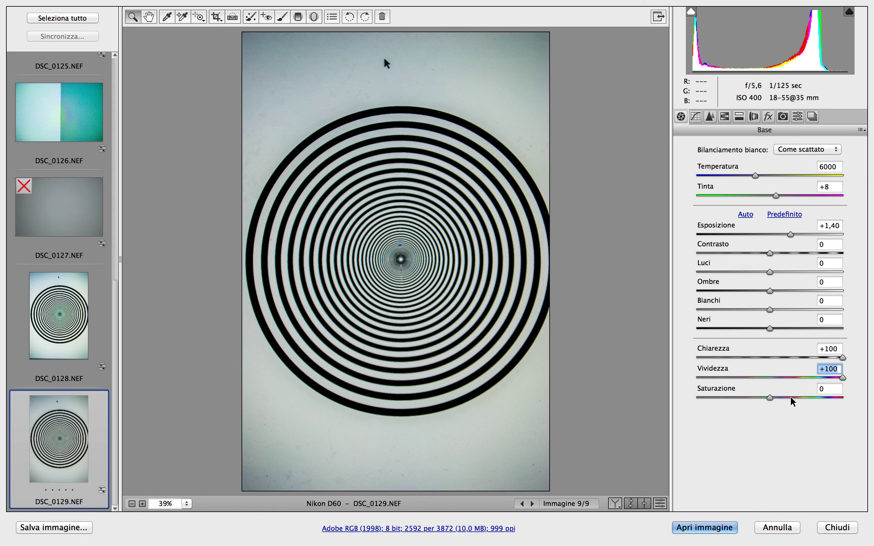
{"action": "left_click_drag", "start_coordinate": [770, 398], "coordinate": [856, 395]}
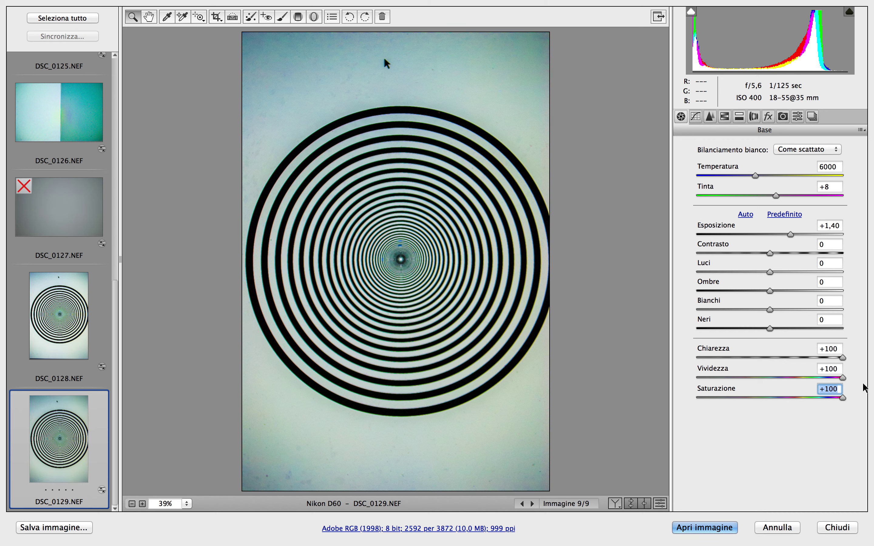
{"action": "left_click_drag", "start_coordinate": [771, 254], "coordinate": [856, 260]}
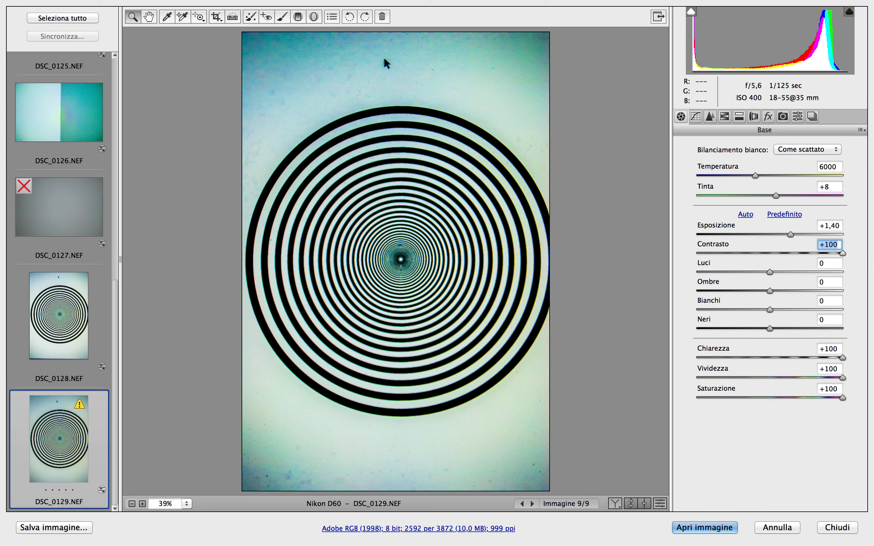
- Select DSC_0121.NEF, DSC_0122.NEF, DSC_0126.NEF, DSC_0128.NEF and DSC_0129.NEF and open them as Photoshop documents
{"action": "scroll", "coordinate": [27, 356], "scroll_direction": "up", "scroll_amount": 10}
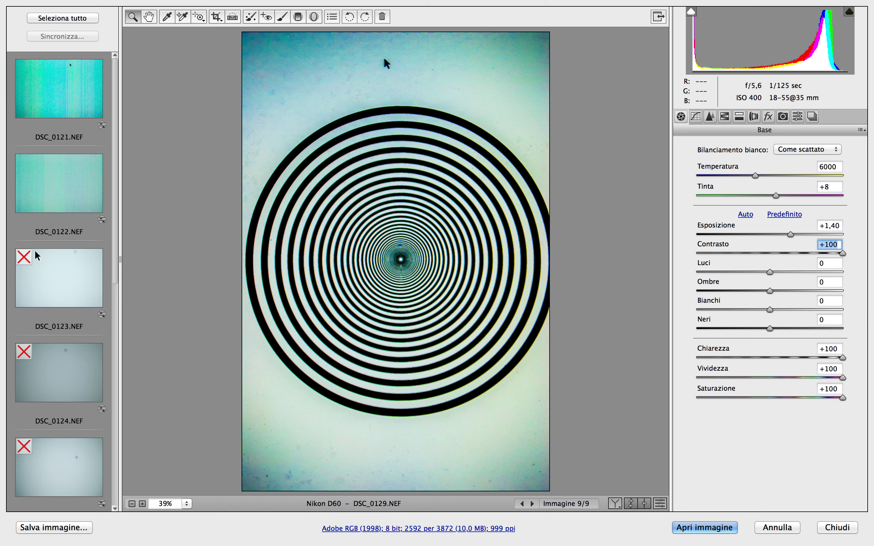
{"action": "left_click", "coordinate": [74, 115]}
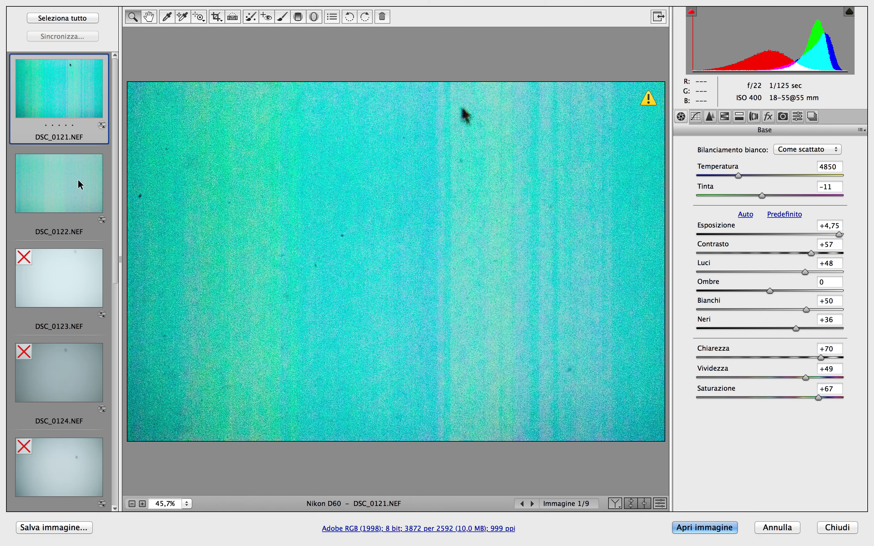
{"action": "left_click", "coordinate": [78, 179], "text": "shift"}
{"action": "left_click_drag", "start_coordinate": [118, 103], "coordinate": [108, 337]}
{"action": "left_click", "coordinate": [63, 104], "text": "super"}
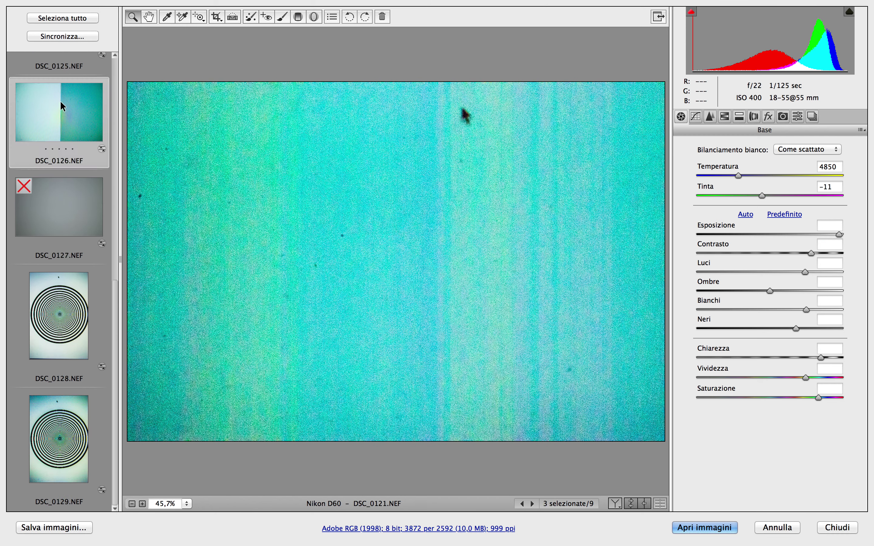
{"action": "left_click", "coordinate": [70, 344], "text": "super"}
{"action": "left_click", "coordinate": [76, 441], "text": "super"}
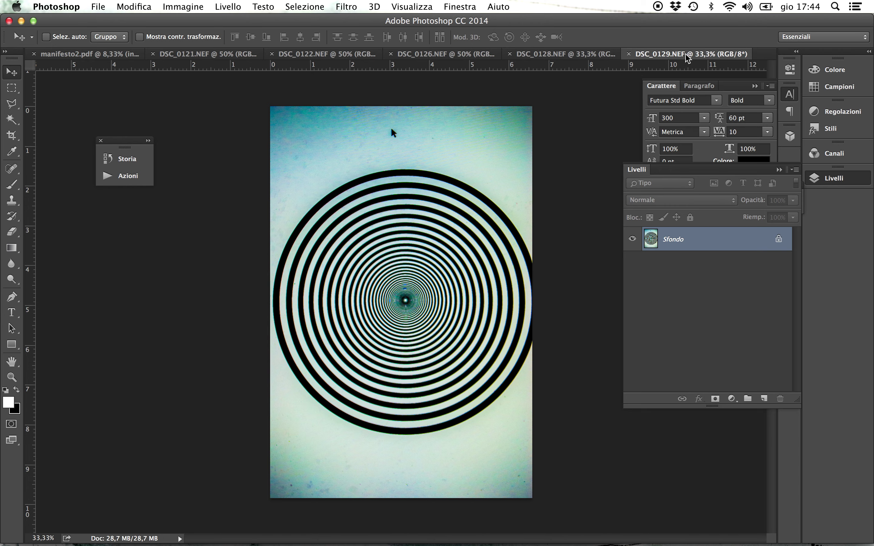
- Detach DSC_0129.NEF, DSC_0128.NEF and DSC_0126.NEF from the tabbed documents into separate floating windows
{"action": "left_click_drag", "start_coordinate": [687, 58], "coordinate": [589, 176]}
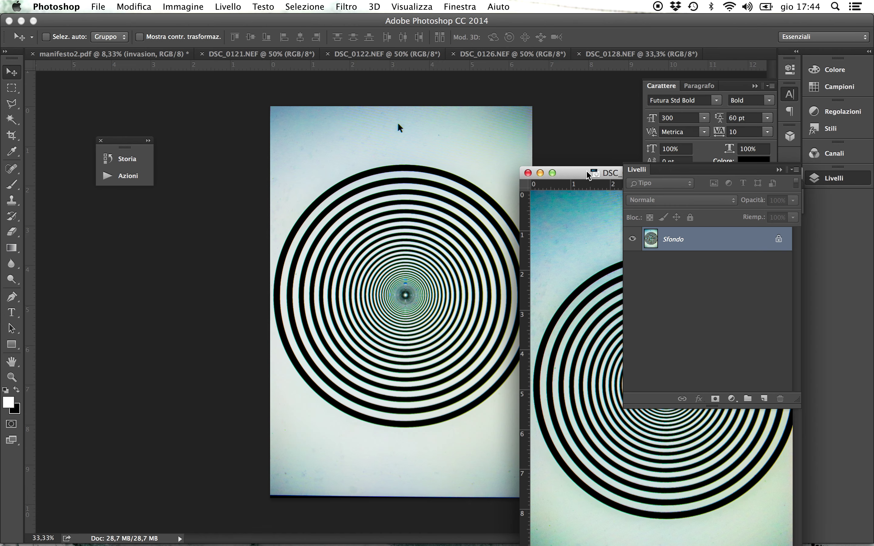
{"action": "left_click", "coordinate": [527, 173]}
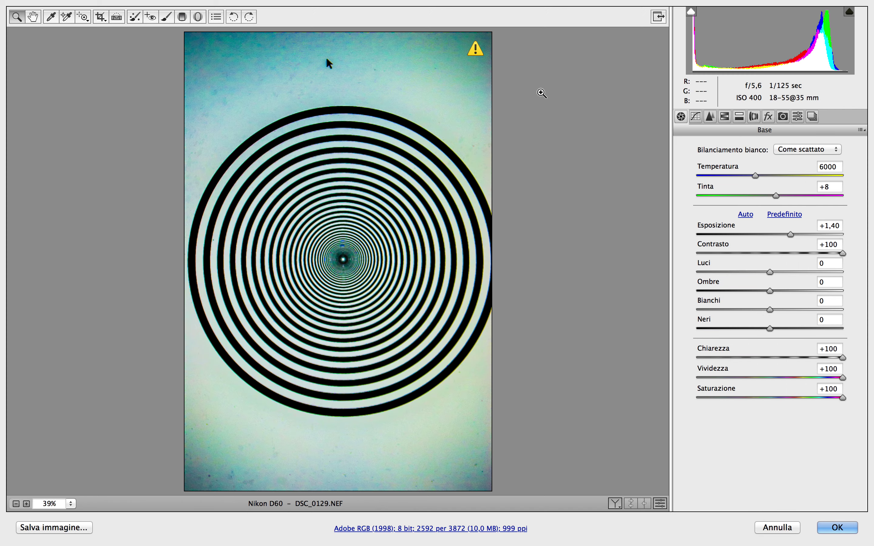
{"action": "left_click", "coordinate": [779, 530]}
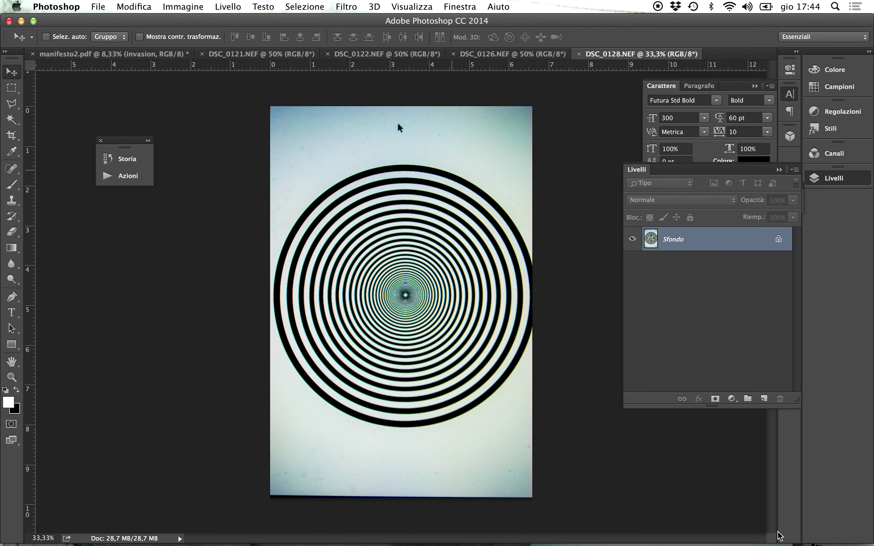
{"action": "left_click_drag", "start_coordinate": [595, 53], "coordinate": [503, 145]}
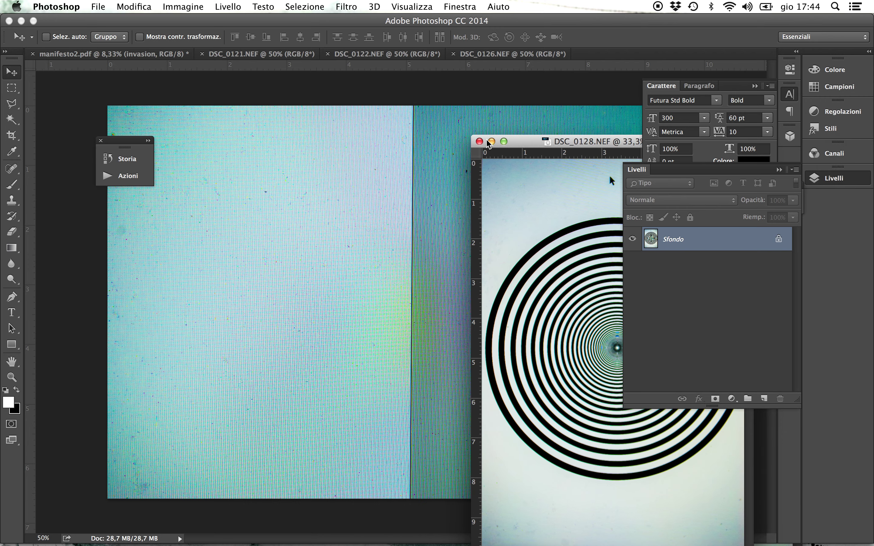
{"action": "double_click", "coordinate": [502, 144]}
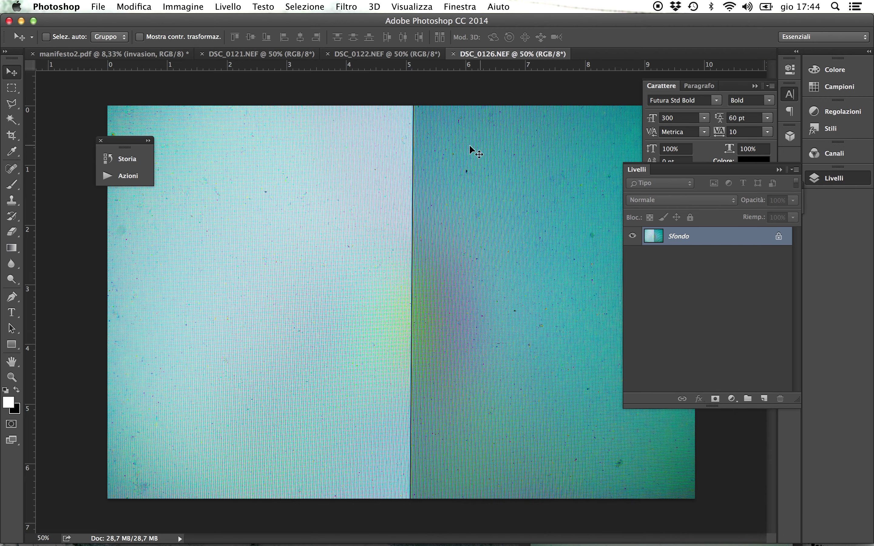
{"action": "left_click_drag", "start_coordinate": [492, 54], "coordinate": [492, 141]}
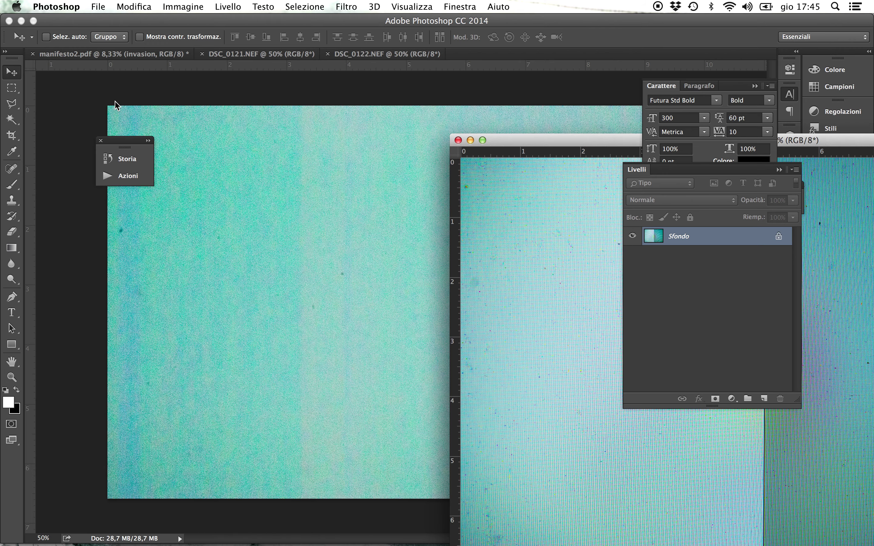
- Show manifesto2.pdf behind the DSC_0126.NEF window and copy the two-tone photo onto the alien poster as a new layer
{"action": "left_click", "coordinate": [120, 55]}
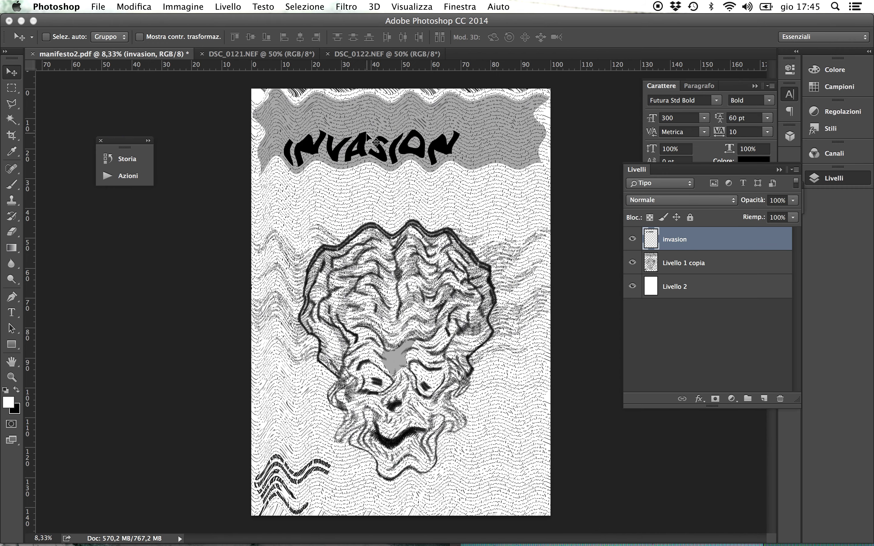
{"action": "key", "text": "ctrl+Up"}
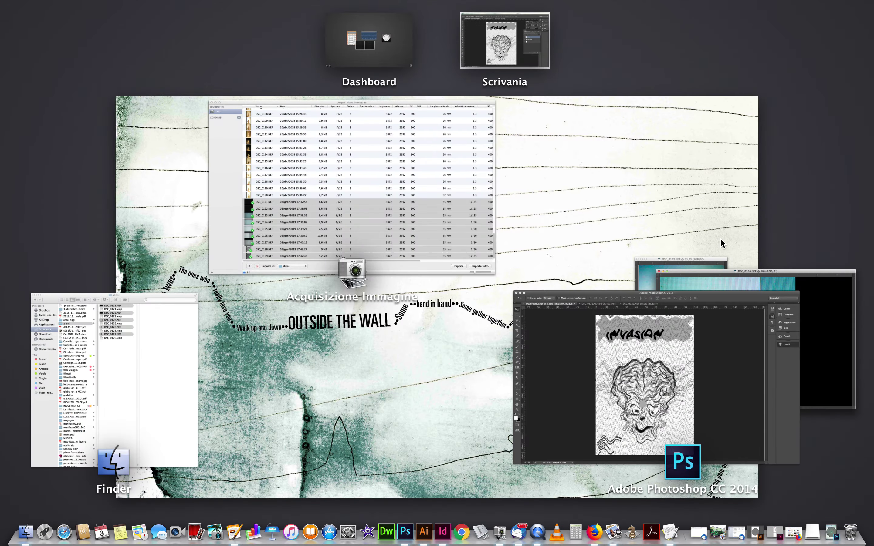
{"action": "left_click", "coordinate": [711, 292]}
{"action": "left_click", "coordinate": [554, 275]}
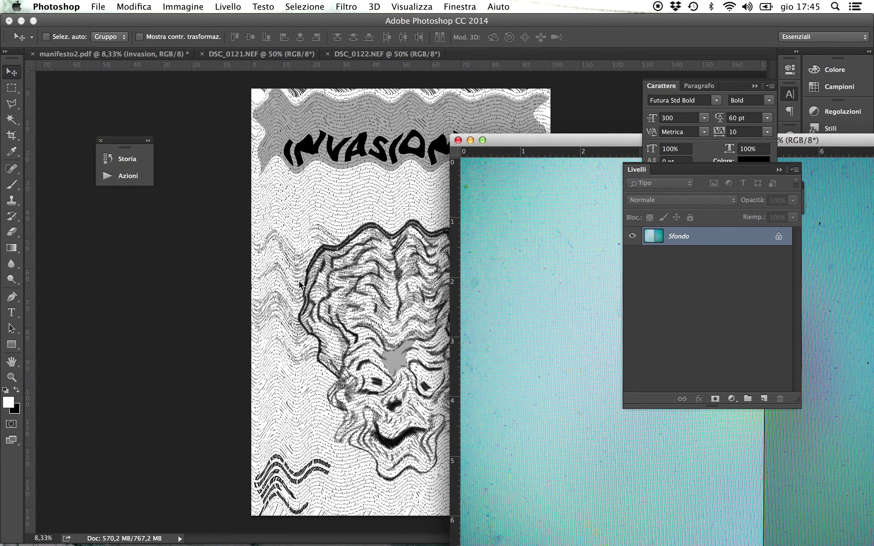
{"action": "left_click_drag", "start_coordinate": [476, 260], "coordinate": [377, 292]}
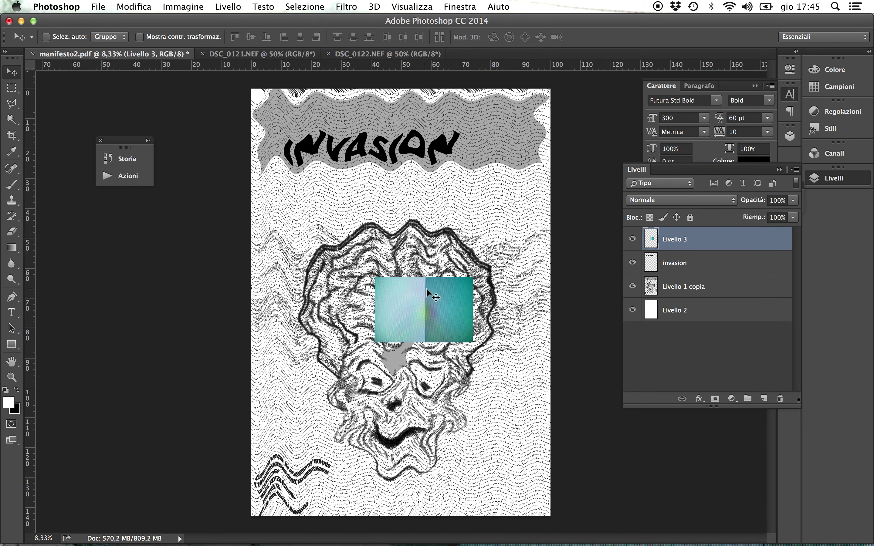
- Rotate the pasted photo layer -90° and scale it to about 557% so that it covers the whole poster
{"action": "key", "text": "super+t"}
{"action": "left_click_drag", "start_coordinate": [474, 276], "coordinate": [197, 67]}
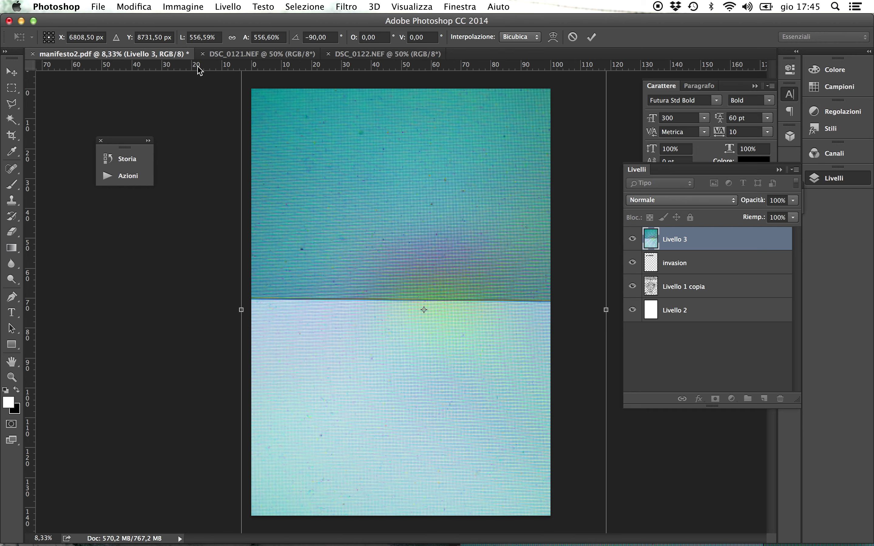
{"action": "key", "text": "Return"}
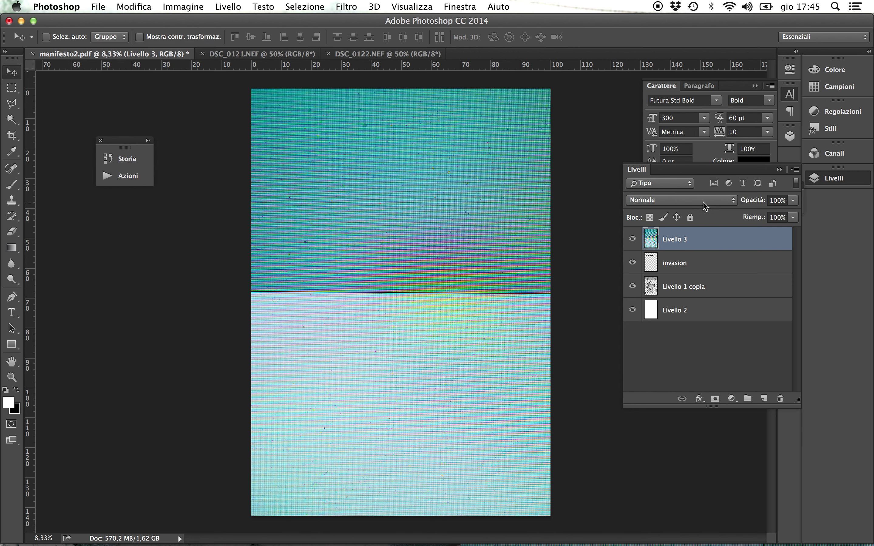
- Try the Moltiplica blending mode on the photo layer, and settle on Brucia lineare
{"action": "left_click", "coordinate": [704, 201]}
{"action": "left_click", "coordinate": [696, 234]}
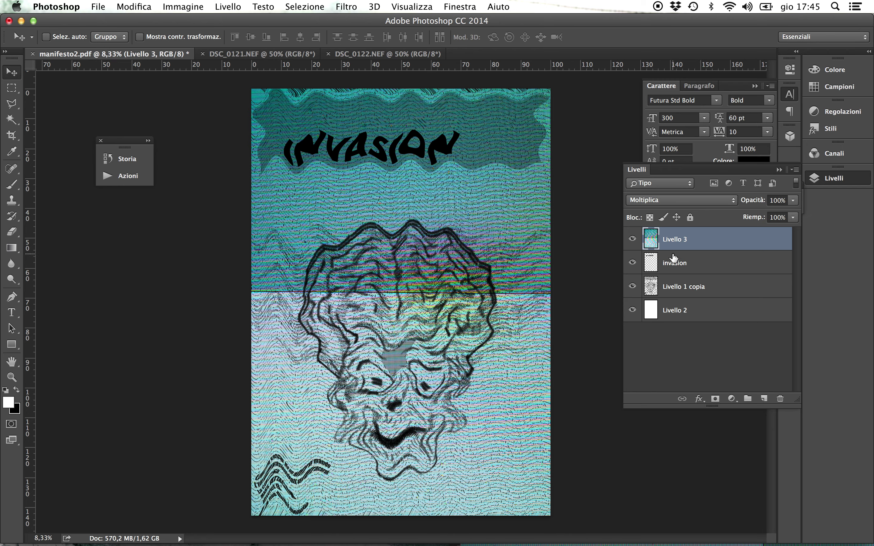
{"action": "left_click", "coordinate": [691, 201]}
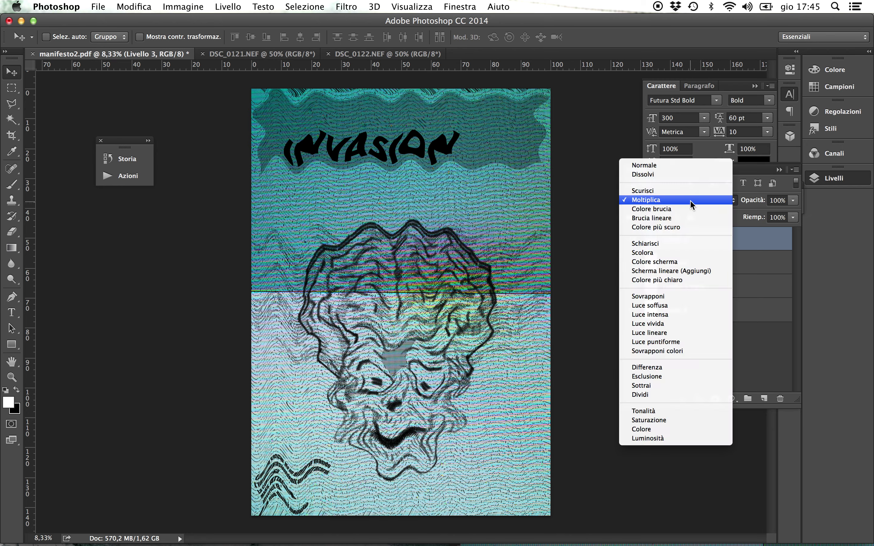
{"action": "left_click", "coordinate": [691, 200]}
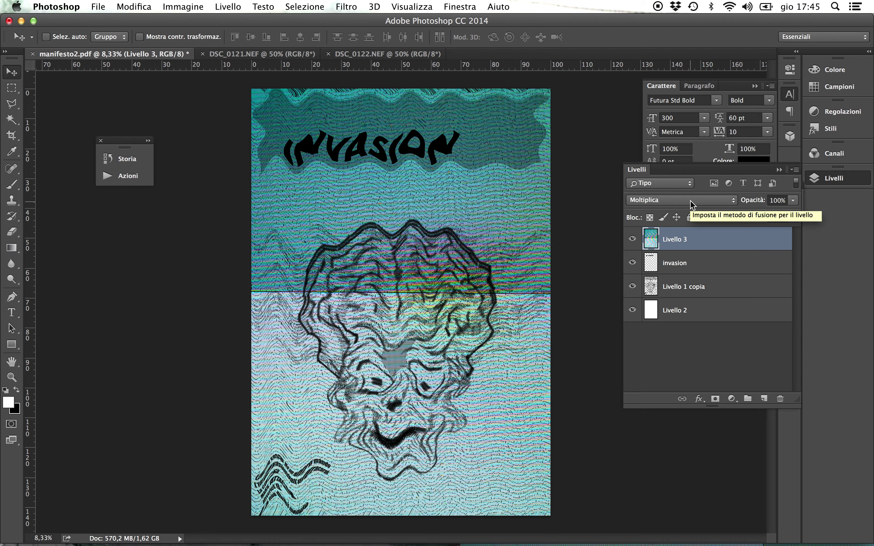
{"action": "left_click", "coordinate": [691, 201]}
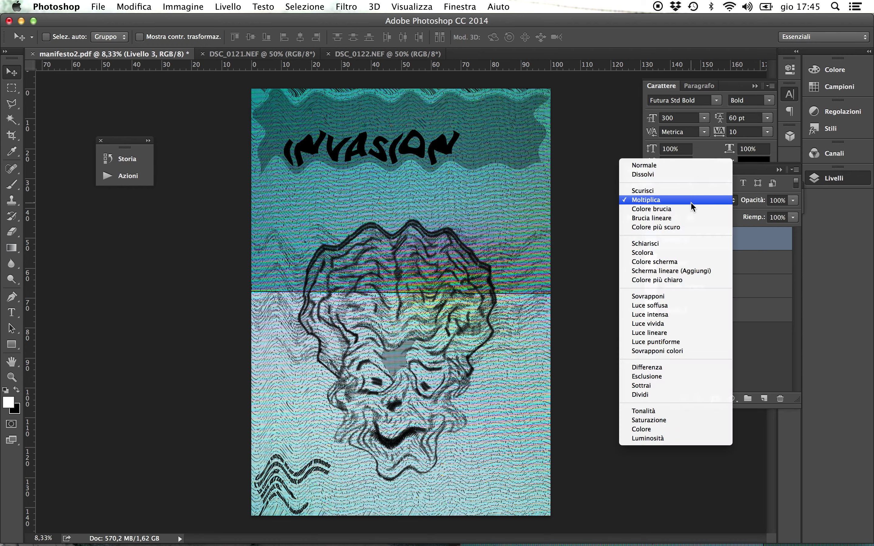
{"action": "left_click", "coordinate": [694, 218]}
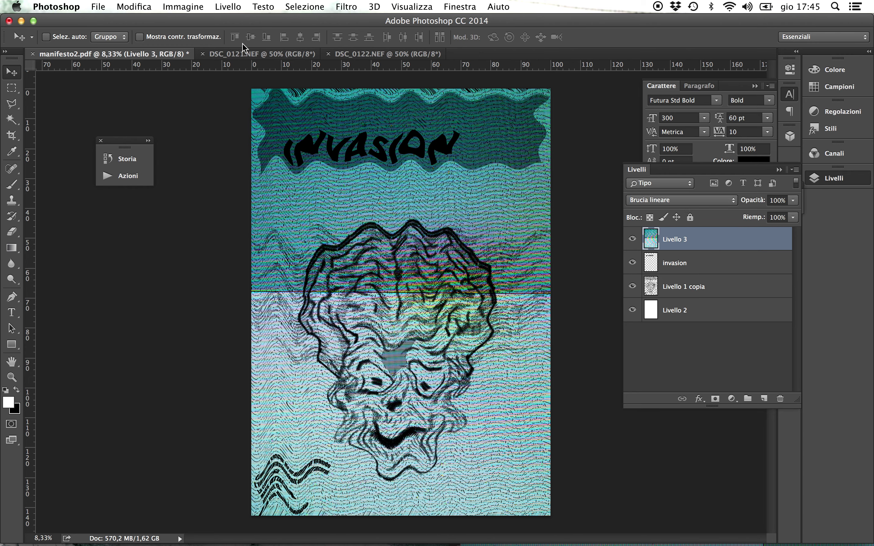
{"action": "left_click", "coordinate": [183, 7]}
{"action": "mouse_move", "coordinate": [213, 40]}
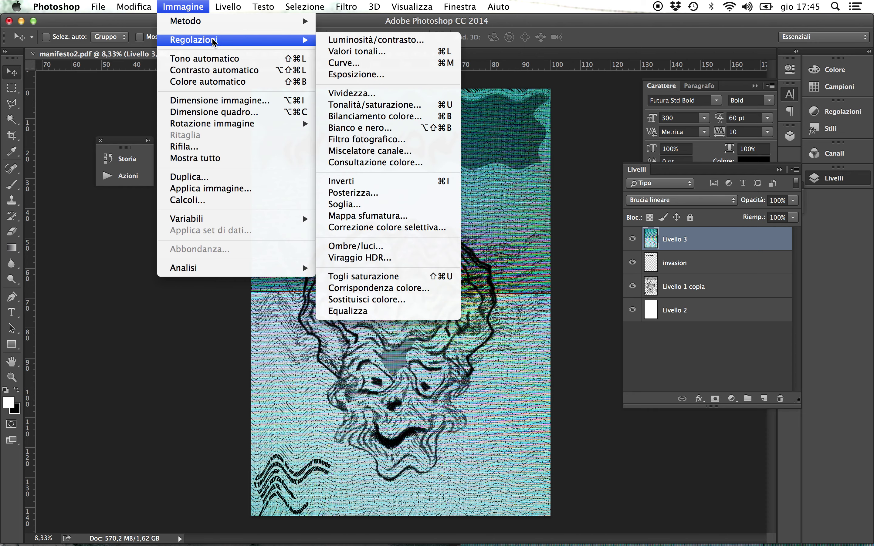
{"action": "left_click", "coordinate": [428, 52]}
{"action": "left_click_drag", "start_coordinate": [583, 272], "coordinate": [622, 271]}
{"action": "left_click_drag", "start_coordinate": [737, 273], "coordinate": [677, 276]}
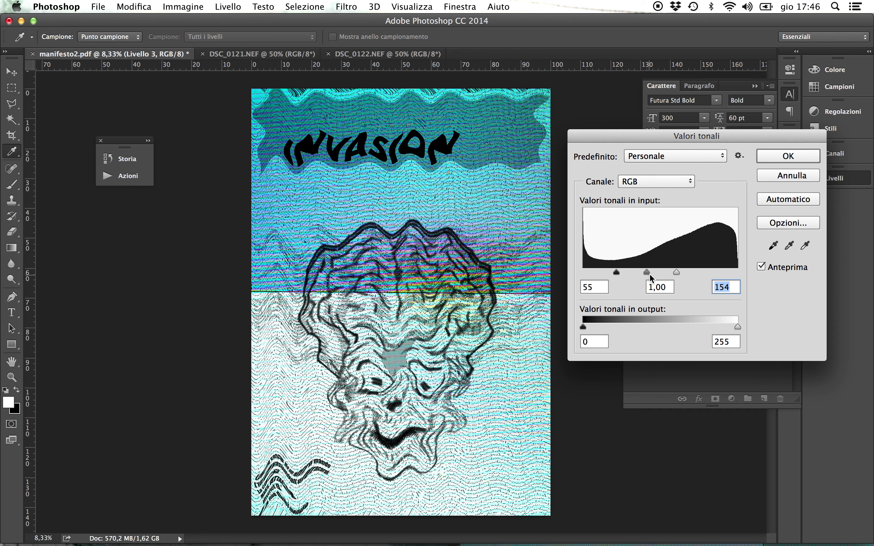
{"action": "left_click", "coordinate": [787, 177]}
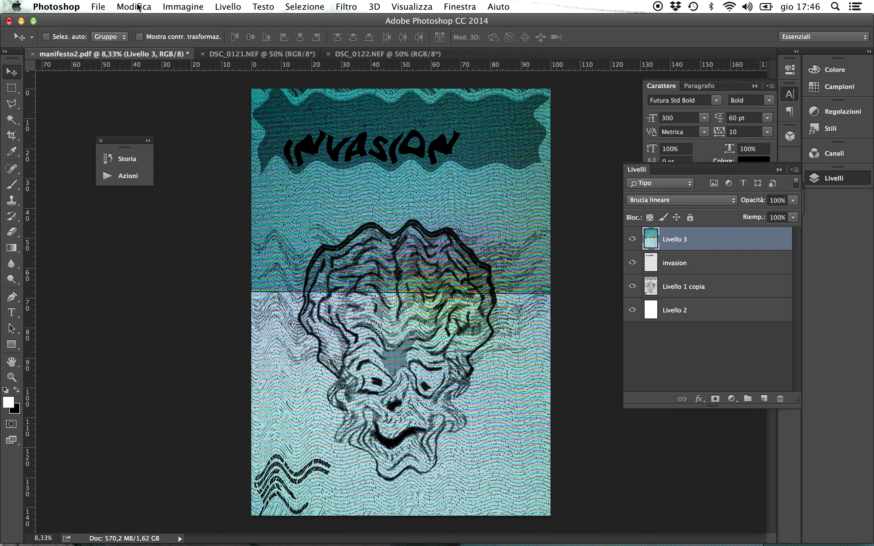
- Raise the photo layer's Saturazione to +95 with the Tonalità/saturazione adjustment
{"action": "left_click", "coordinate": [174, 7]}
{"action": "mouse_move", "coordinate": [235, 44]}
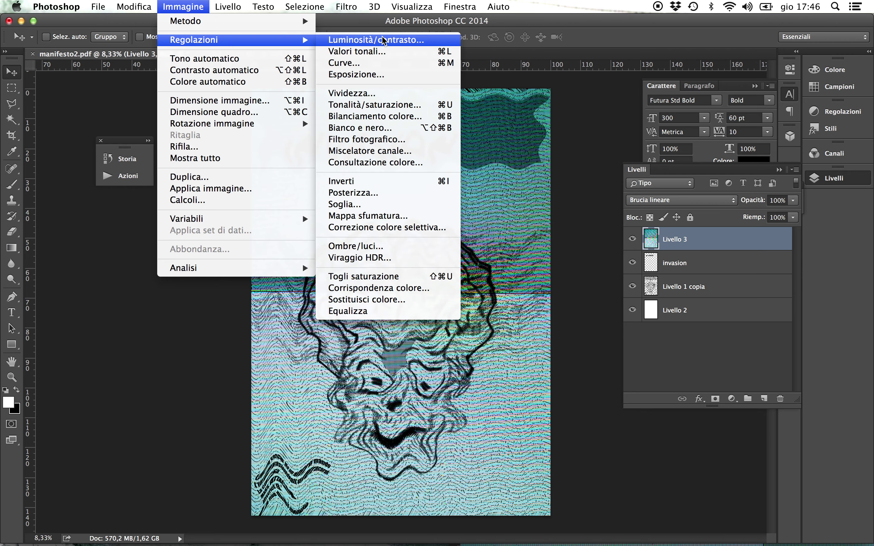
{"action": "left_click", "coordinate": [374, 105]}
{"action": "left_click_drag", "start_coordinate": [686, 166], "coordinate": [743, 159]}
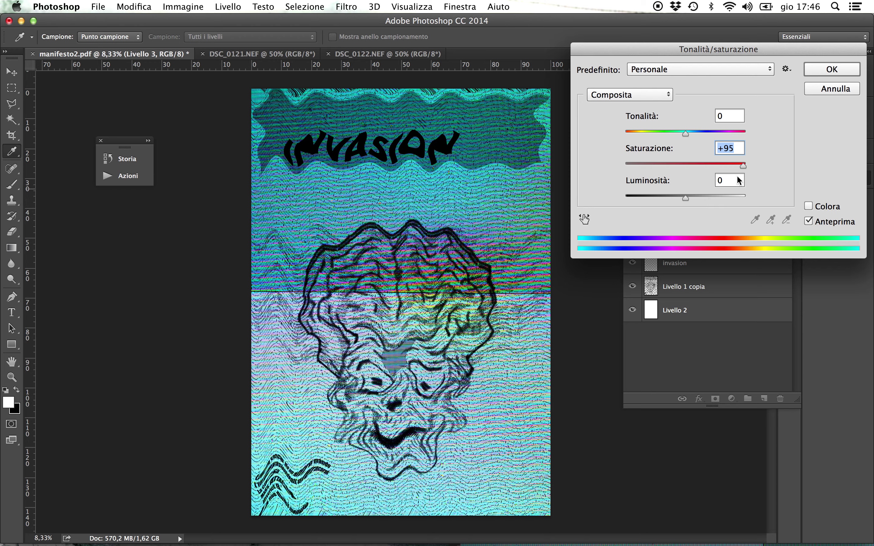
{"action": "left_click", "coordinate": [819, 73]}
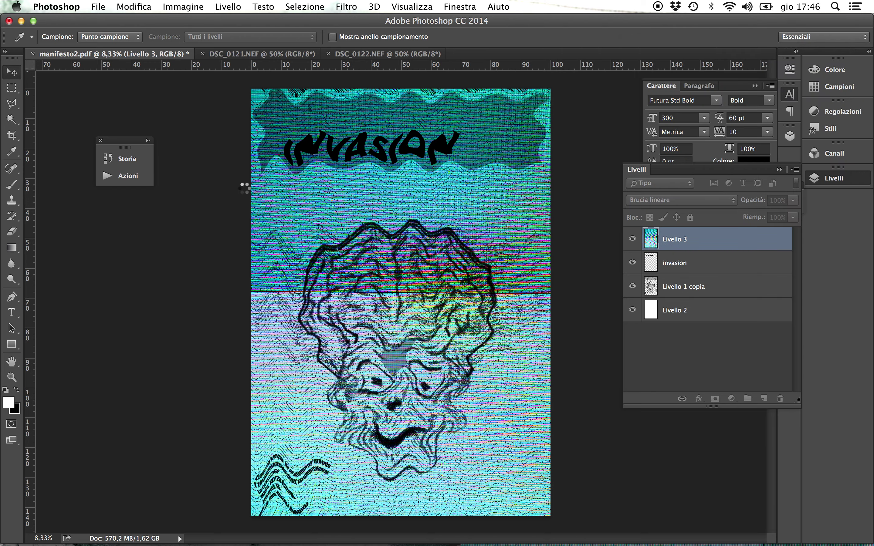
{"action": "key", "text": "v"}
- Set the photo layer's white point in Valori tonali by sampling the light area just below the dark dividing line
{"action": "scroll", "coordinate": [338, 342], "scroll_direction": "up", "scroll_amount": 1}
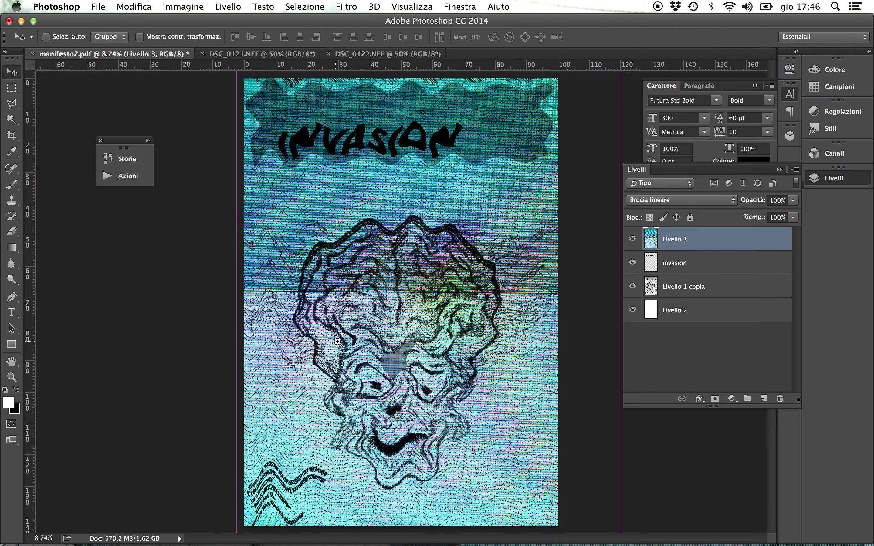
{"action": "left_click_drag", "start_coordinate": [261, 286], "coordinate": [374, 377]}
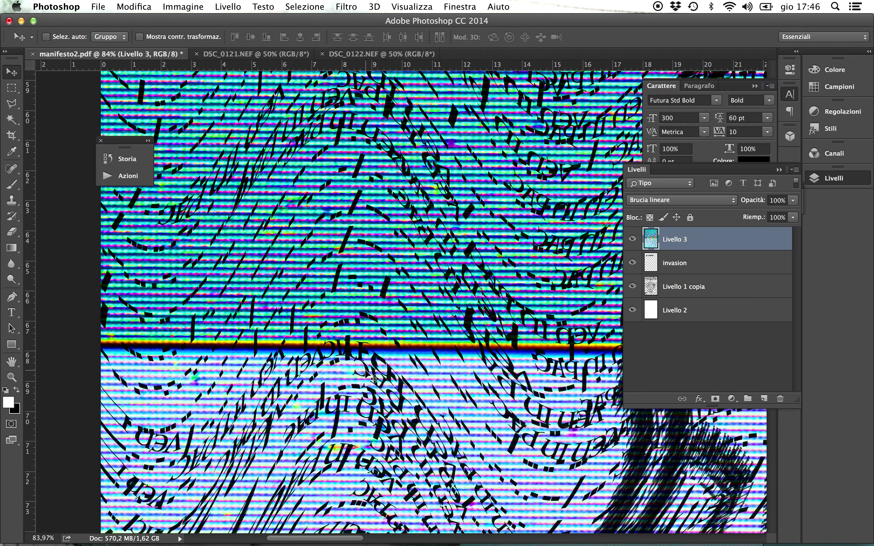
{"action": "left_click", "coordinate": [169, 8]}
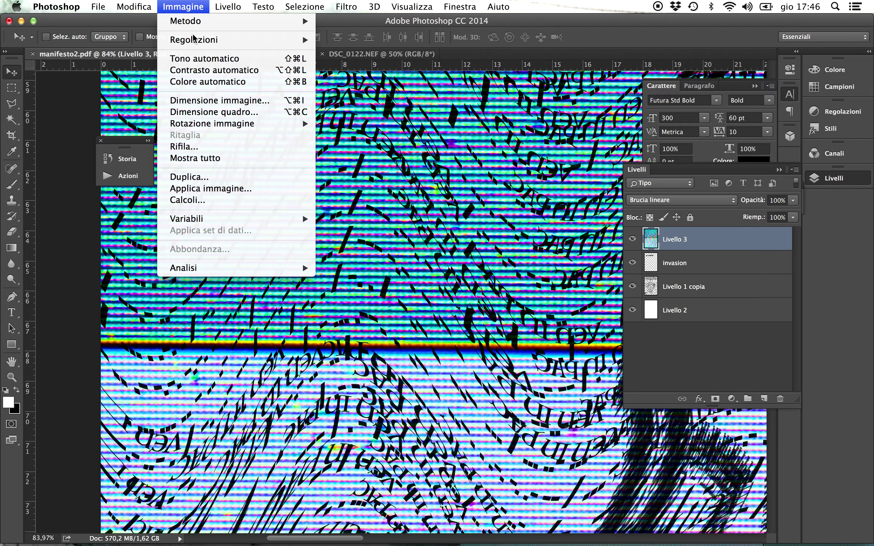
{"action": "mouse_move", "coordinate": [202, 43]}
{"action": "left_click", "coordinate": [357, 51]}
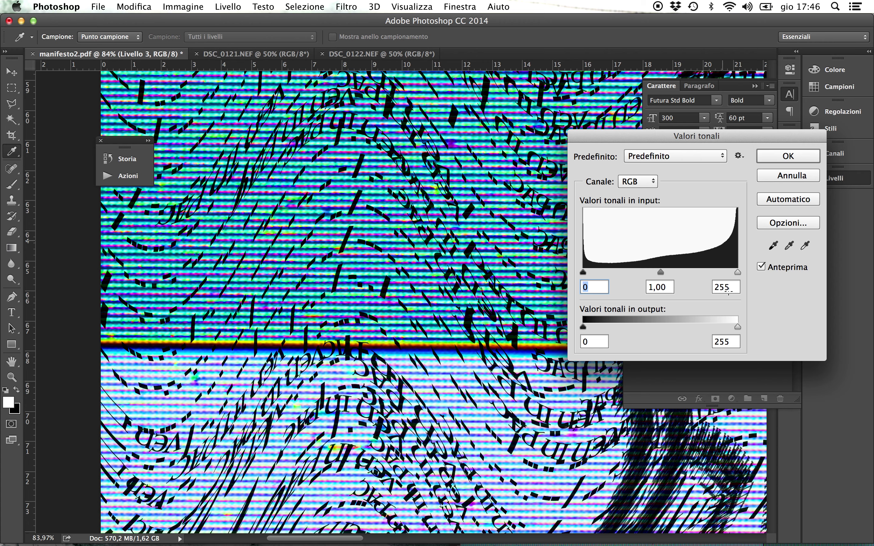
{"action": "left_click", "coordinate": [805, 247]}
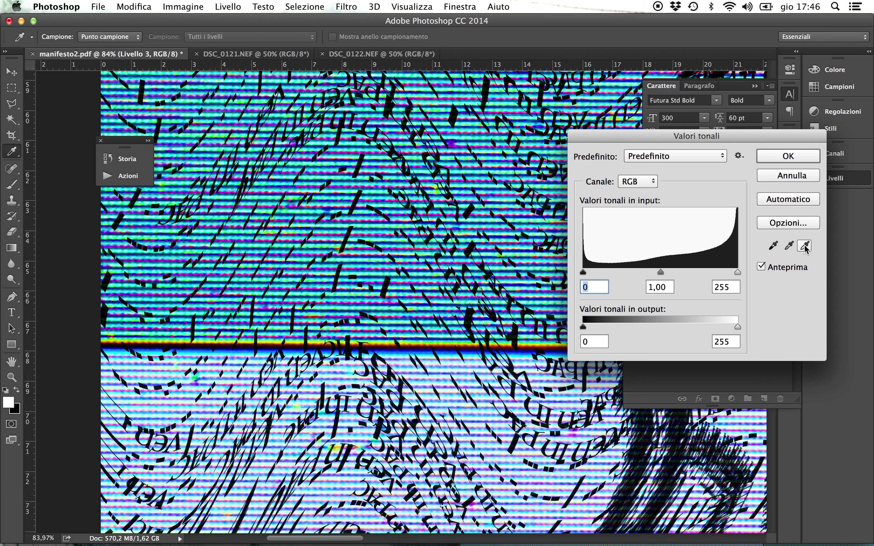
{"action": "left_click", "coordinate": [353, 367]}
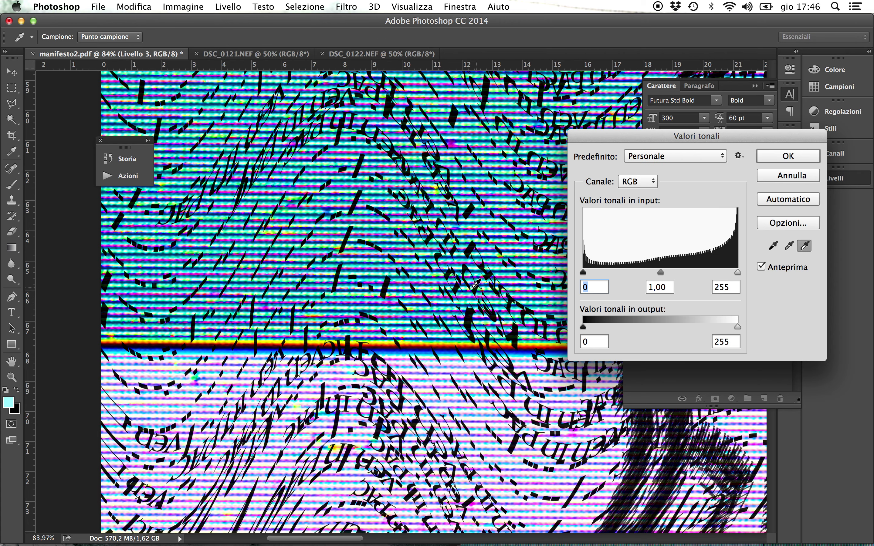
{"action": "left_click", "coordinate": [788, 159]}
{"action": "left_click", "coordinate": [376, 341], "text": "alt+super"}
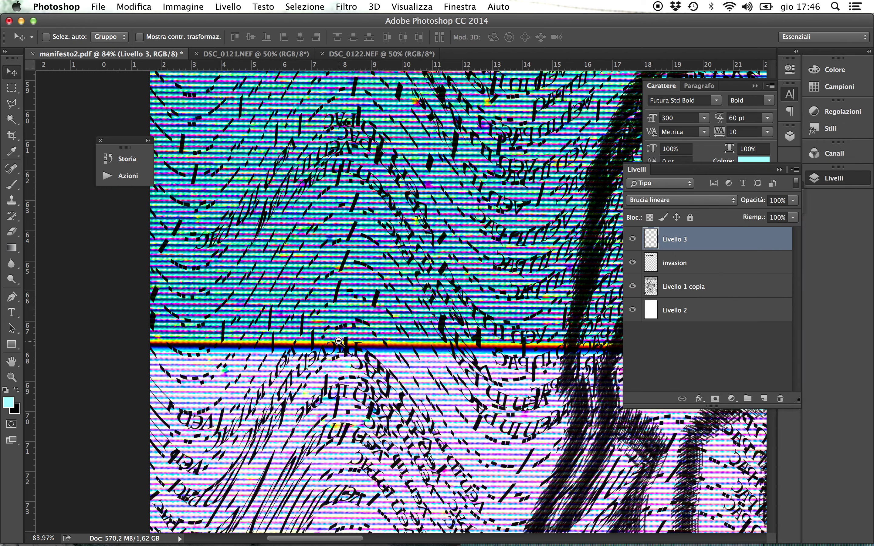
{"action": "left_click", "coordinate": [376, 341], "text": "alt+super"}
{"action": "left_click", "coordinate": [378, 341], "text": "alt+super"}
{"action": "left_click", "coordinate": [379, 342], "text": "alt+super"}
{"action": "left_click", "coordinate": [379, 342], "text": "alt+super"}
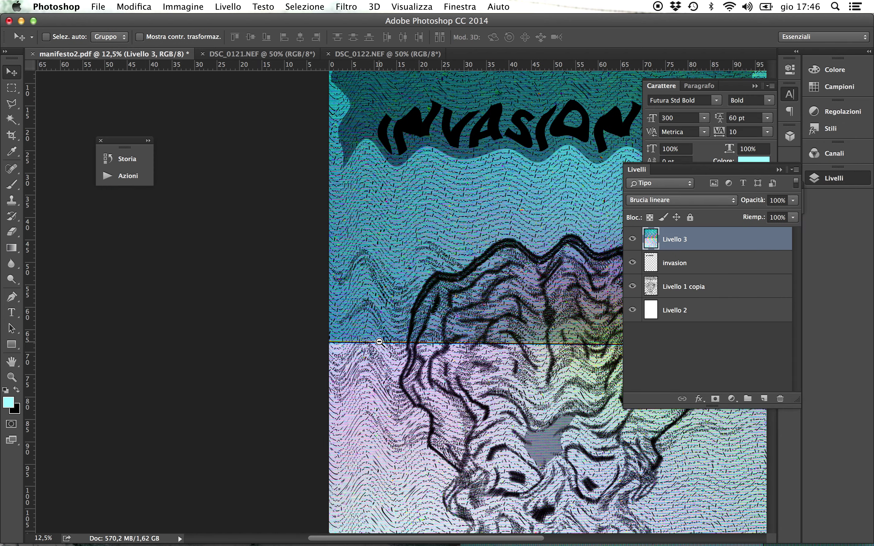
- Start the Effetto onda filter on the photo layer with 20 generators and a wavelength of 775 to 776
{"action": "left_click", "coordinate": [379, 341], "text": "alt+super"}
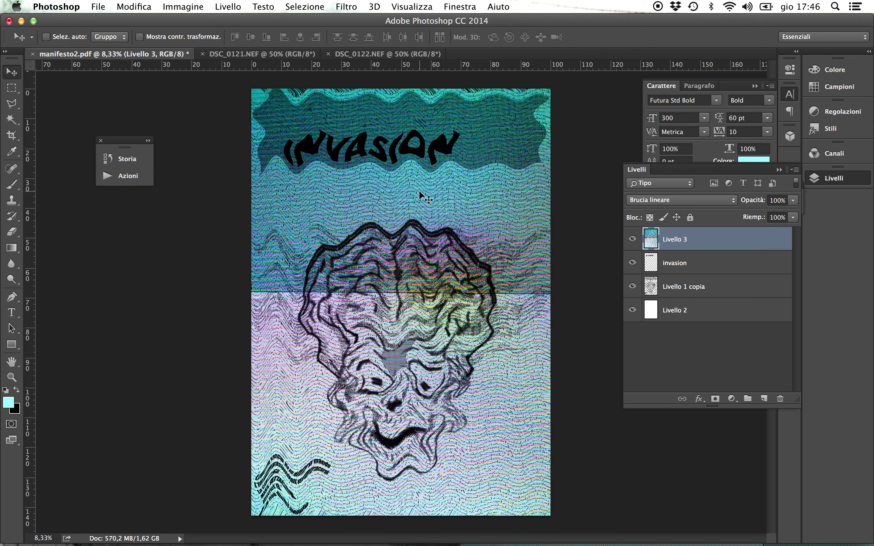
{"action": "left_click", "coordinate": [346, 7]}
{"action": "mouse_move", "coordinate": [221, 9]}
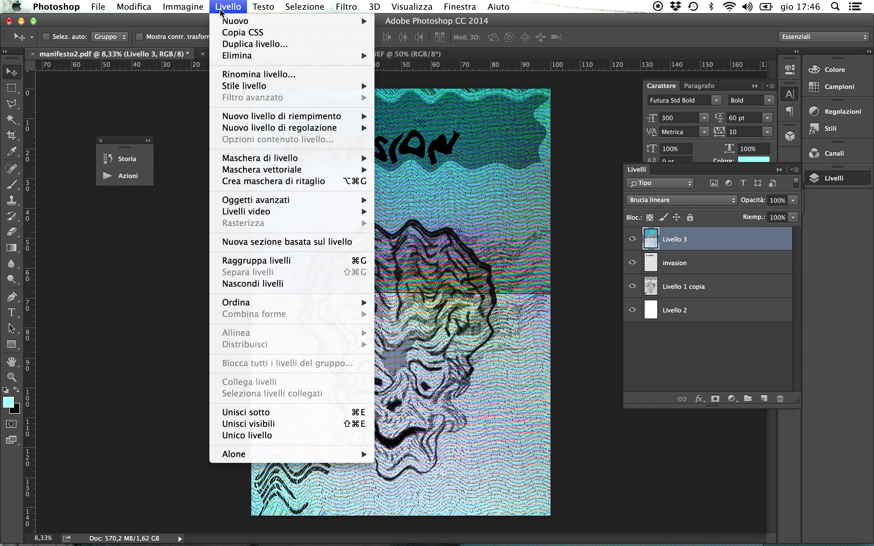
{"action": "mouse_move", "coordinate": [326, 8]}
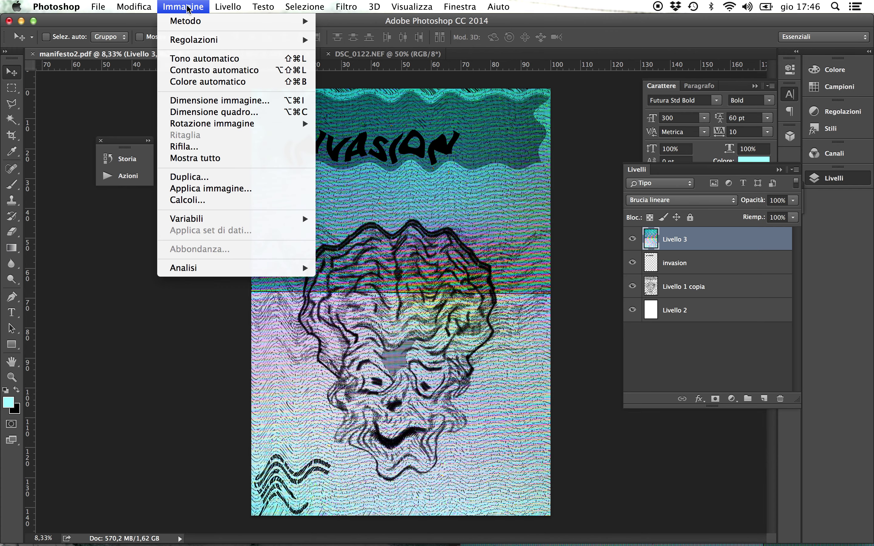
{"action": "mouse_move", "coordinate": [389, 11]}
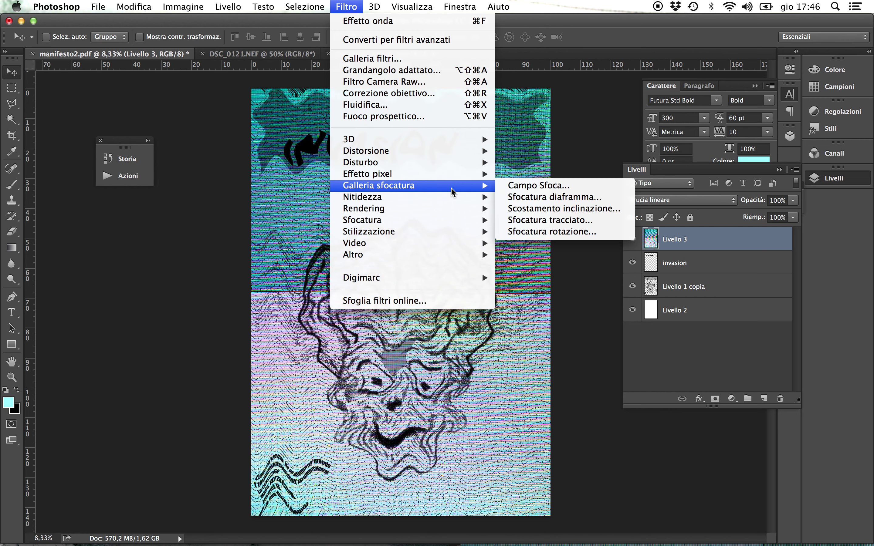
{"action": "mouse_move", "coordinate": [455, 172]}
{"action": "mouse_move", "coordinate": [456, 151]}
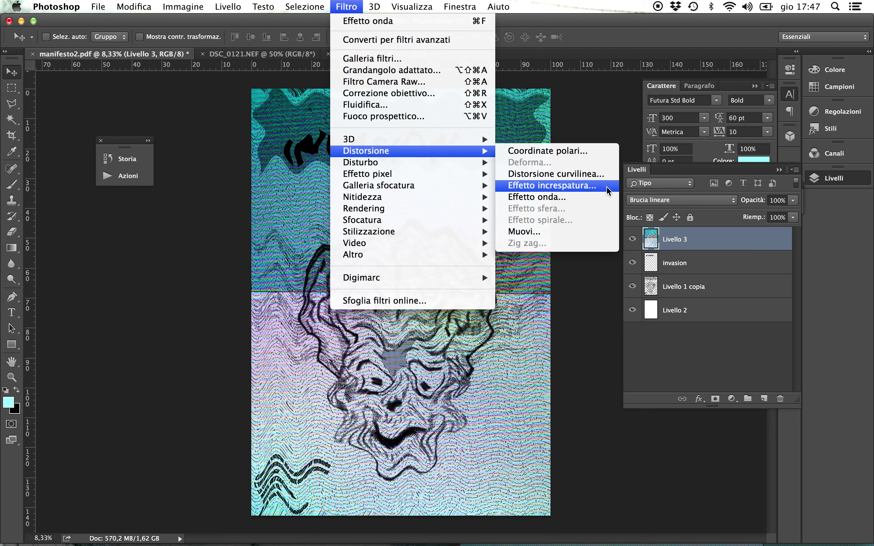
{"action": "left_click", "coordinate": [589, 197]}
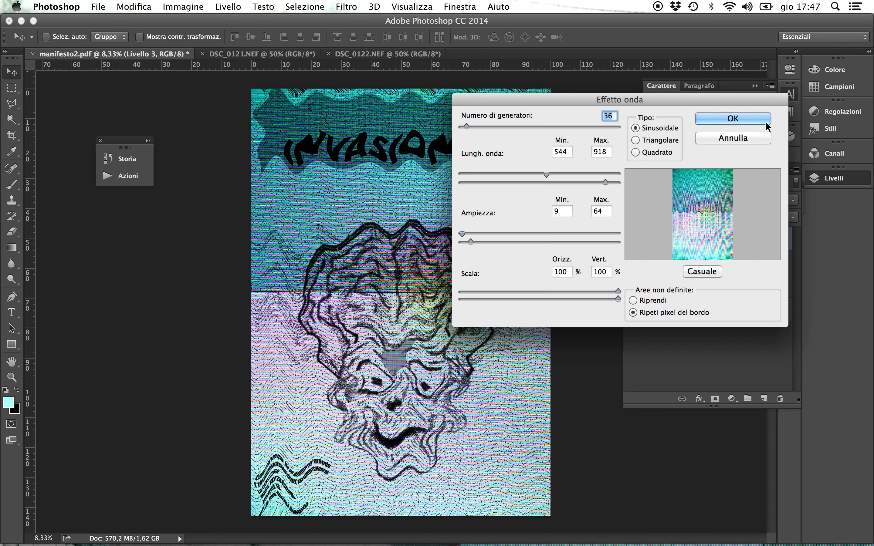
{"action": "left_click_drag", "start_coordinate": [548, 173], "coordinate": [591, 172]}
{"action": "mouse_move", "coordinate": [465, 124]}
{"action": "left_mouse_down"}
{"action": "mouse_move", "coordinate": [509, 124]}
{"action": "mouse_move", "coordinate": [463, 125]}
{"action": "left_mouse_up"}
{"action": "left_click_drag", "start_coordinate": [604, 181], "coordinate": [583, 182]}
- Set the wave amplitude to 397–398 and the scale to 38% horizontal and 6% vertical, and apply the filter
{"action": "left_click_drag", "start_coordinate": [477, 240], "coordinate": [513, 240]}
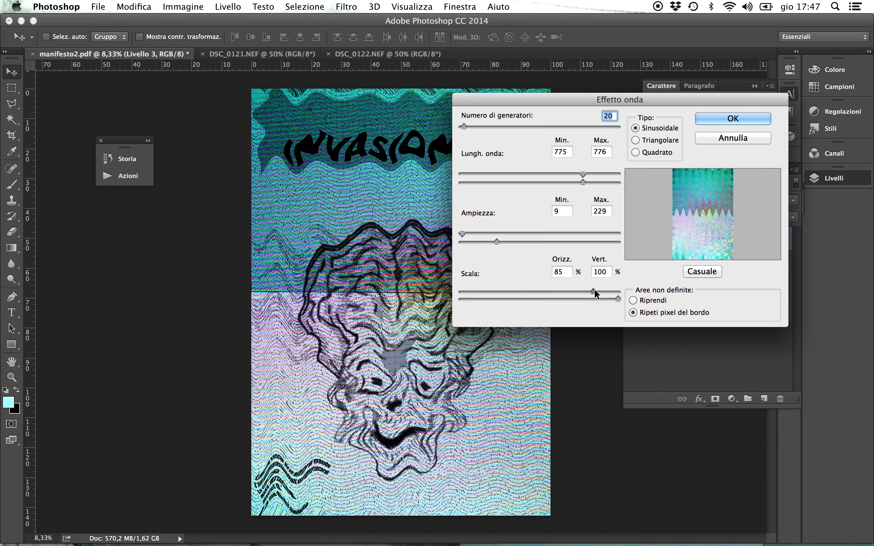
{"action": "left_click_drag", "start_coordinate": [619, 298], "coordinate": [470, 298]}
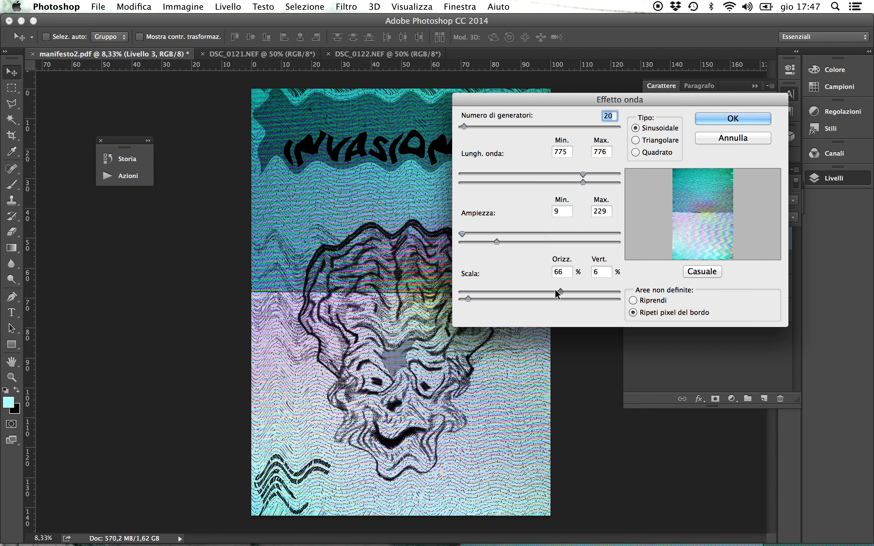
{"action": "left_click_drag", "start_coordinate": [462, 234], "coordinate": [585, 240]}
{"action": "mouse_move", "coordinate": [516, 234]}
{"action": "left_mouse_down"}
{"action": "mouse_move", "coordinate": [576, 238]}
{"action": "mouse_move", "coordinate": [523, 237]}
{"action": "left_mouse_up"}
{"action": "left_click_drag", "start_coordinate": [586, 241], "coordinate": [523, 242]}
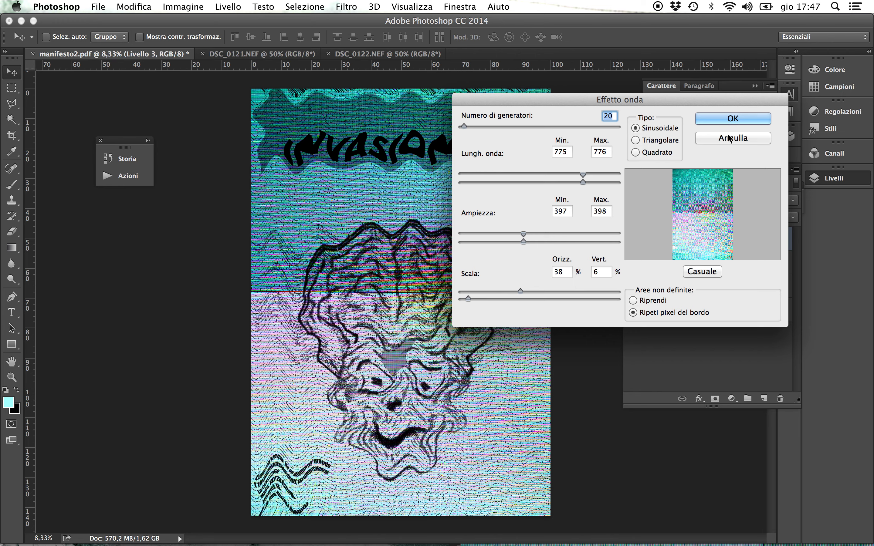
{"action": "left_click", "coordinate": [733, 120]}
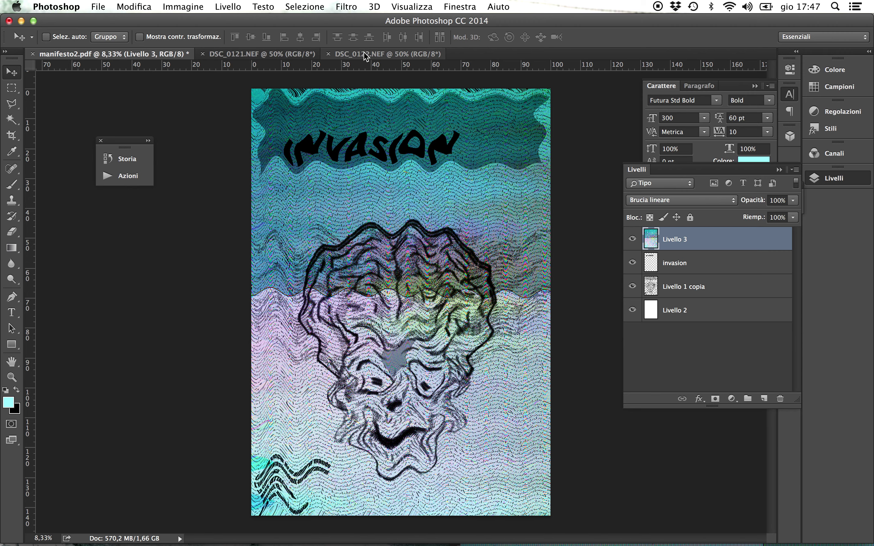
{"action": "left_click", "coordinate": [353, 8]}
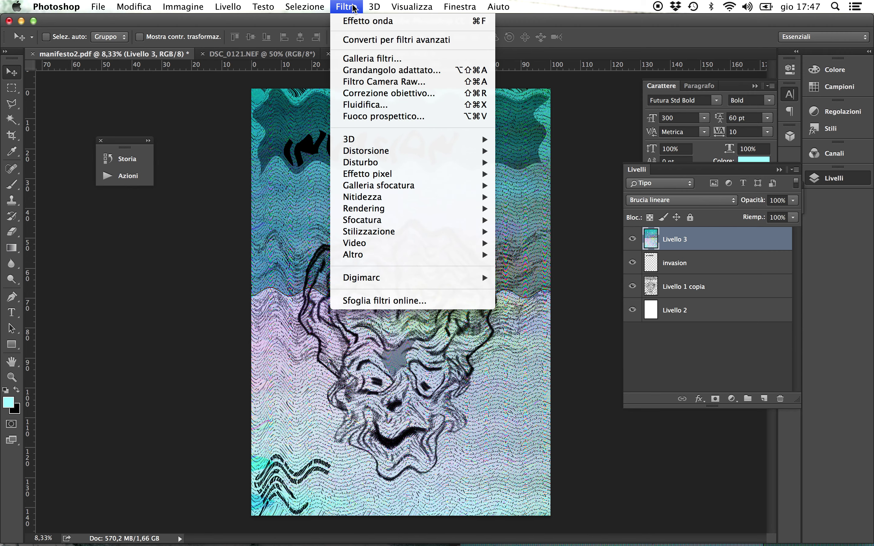
{"action": "mouse_move", "coordinate": [374, 158]}
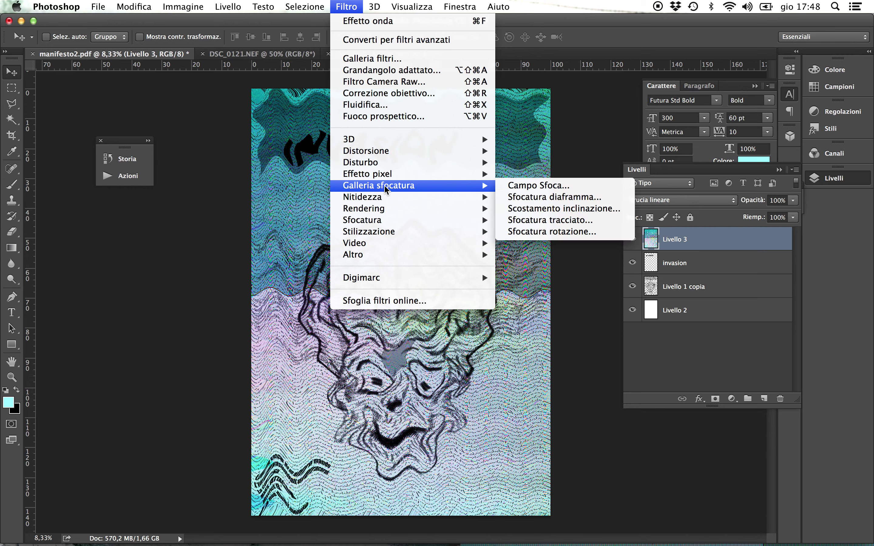
{"action": "mouse_move", "coordinate": [385, 201]}
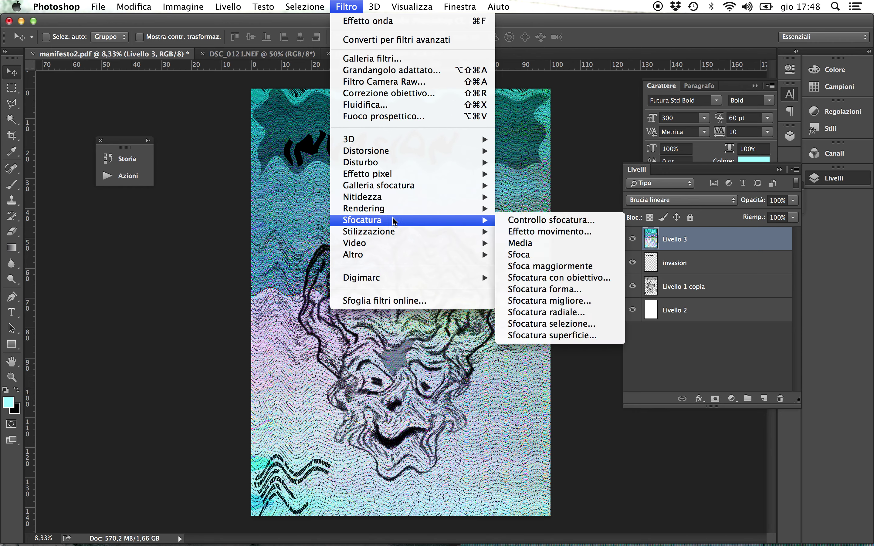
{"action": "mouse_move", "coordinate": [402, 234]}
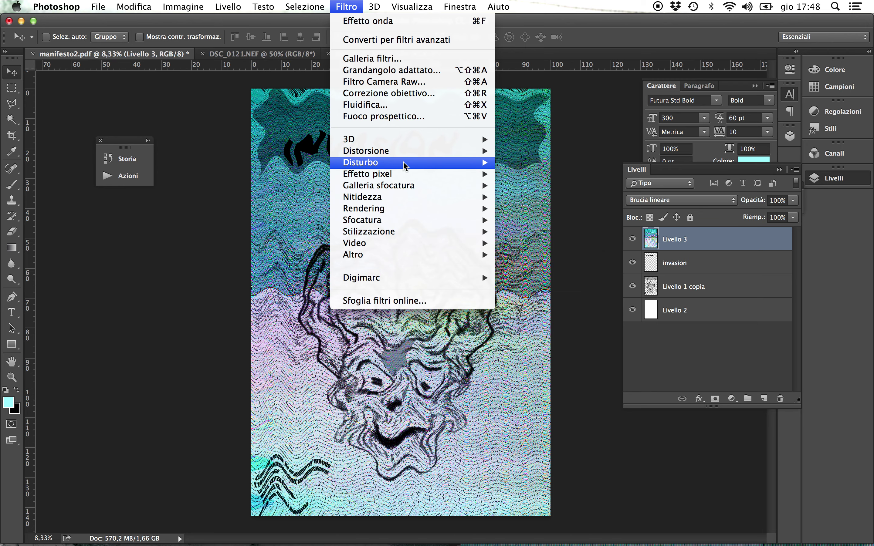
{"action": "mouse_move", "coordinate": [405, 155]}
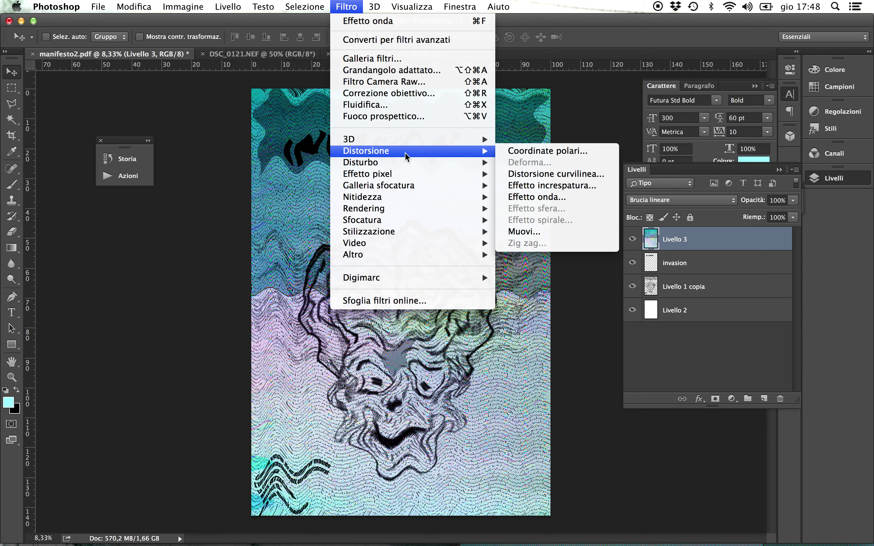
{"action": "mouse_move", "coordinate": [183, 7]}
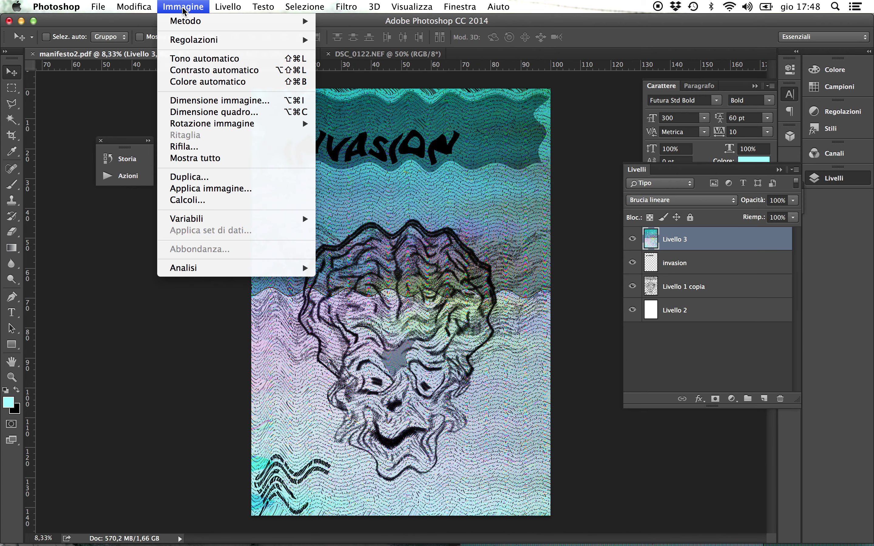
{"action": "mouse_move", "coordinate": [310, 19]}
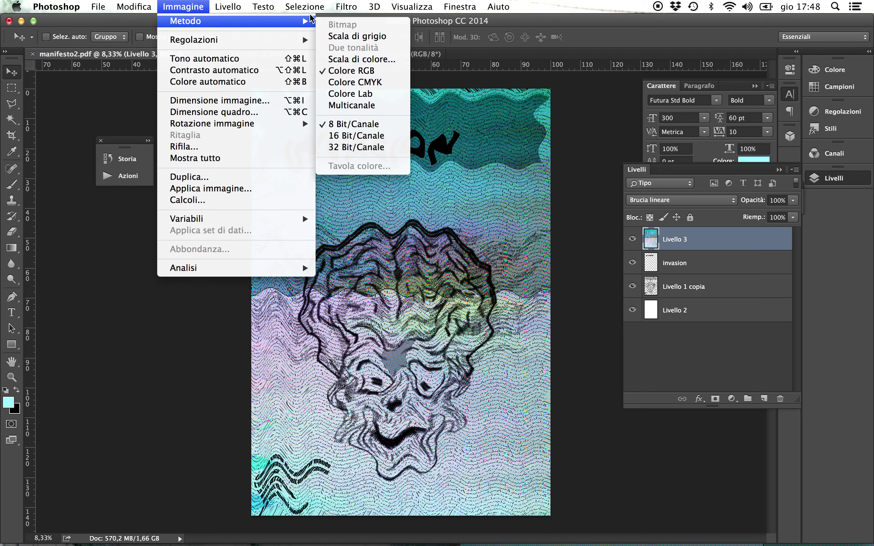
{"action": "mouse_move", "coordinate": [347, 8]}
{"action": "left_click", "coordinate": [347, 8]}
{"action": "left_click", "coordinate": [346, 8]}
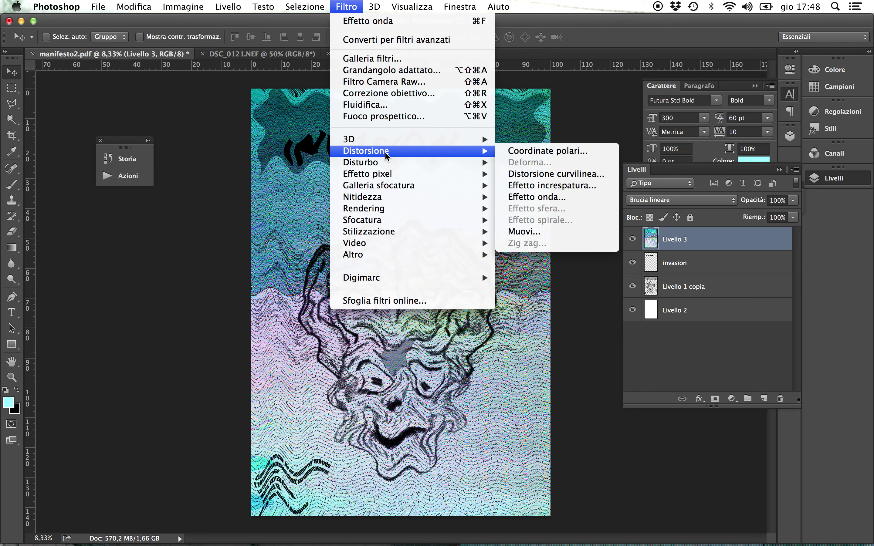
{"action": "left_click", "coordinate": [600, 124]}
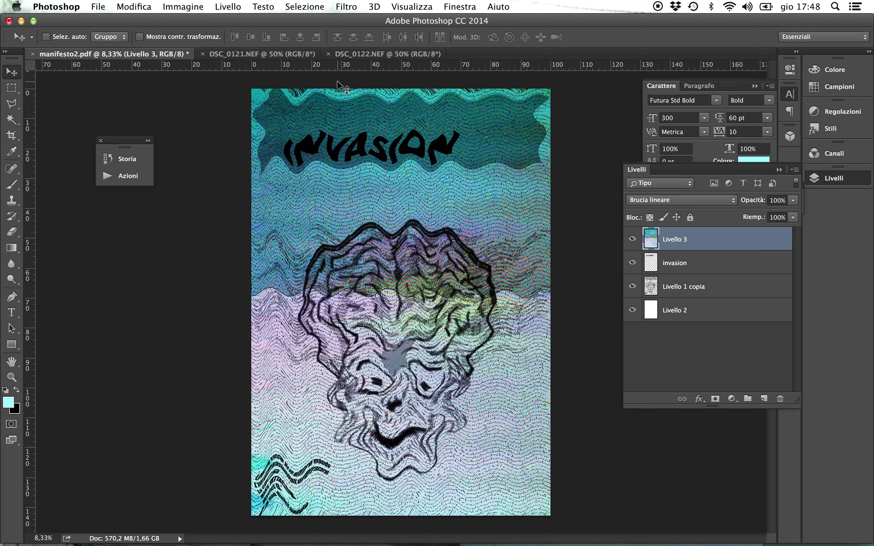
- Select the Livello 1 copia layer
{"action": "left_click", "coordinate": [724, 293]}
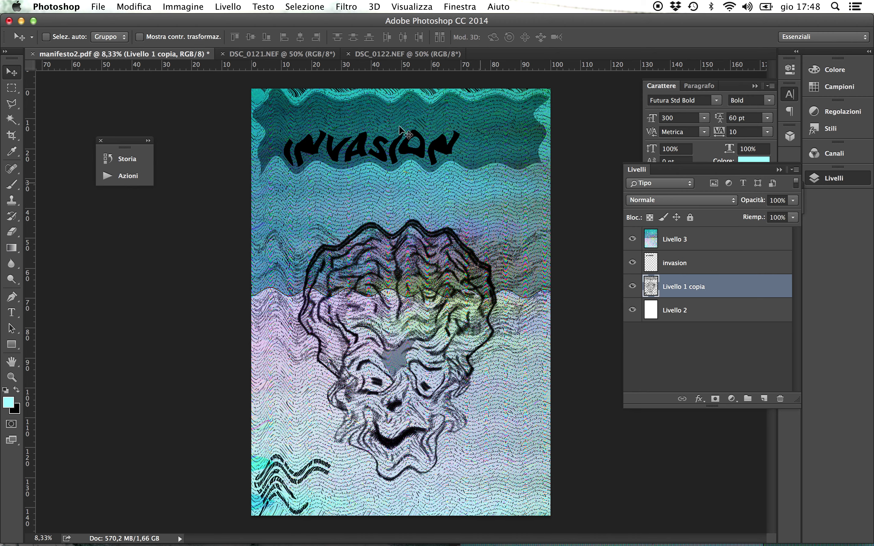
- Try converting the poster document to the Colore CMYK mode with the Coated FOGRA39 profile
{"action": "left_click", "coordinate": [346, 7]}
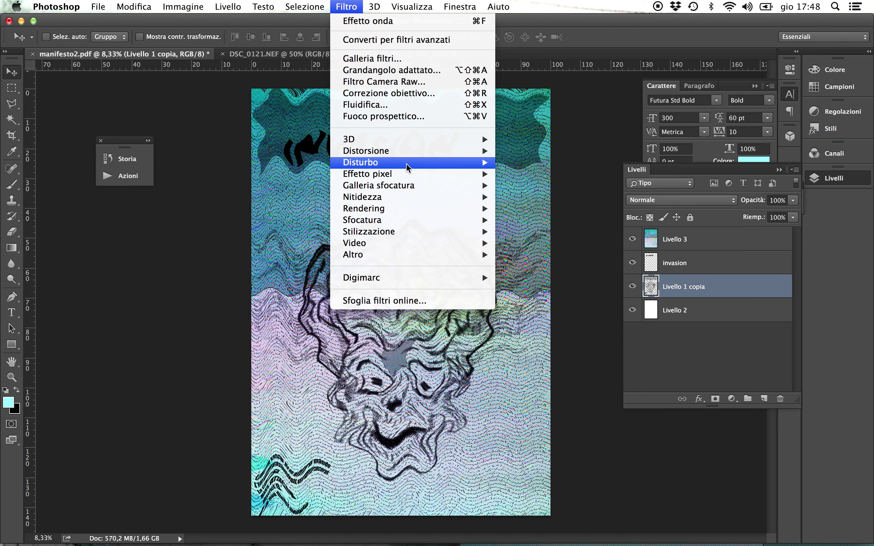
{"action": "mouse_move", "coordinate": [409, 159]}
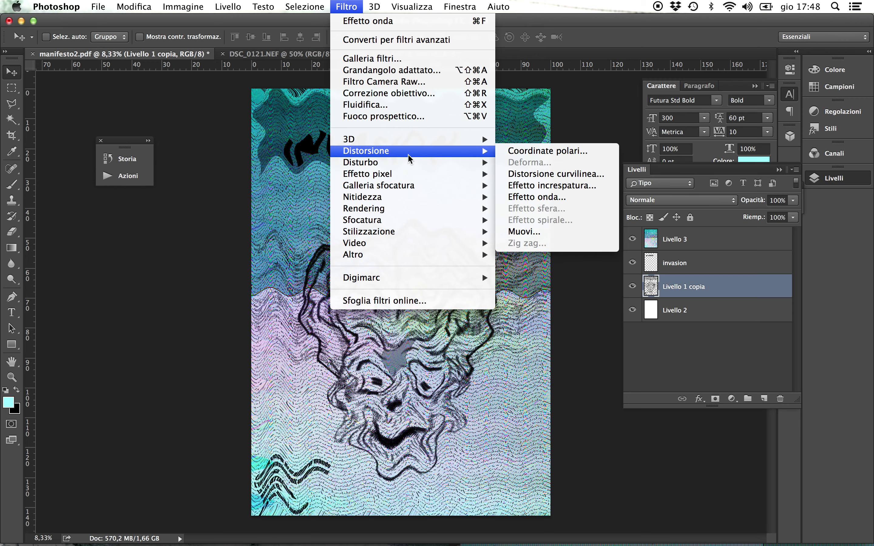
{"action": "mouse_move", "coordinate": [183, 6]}
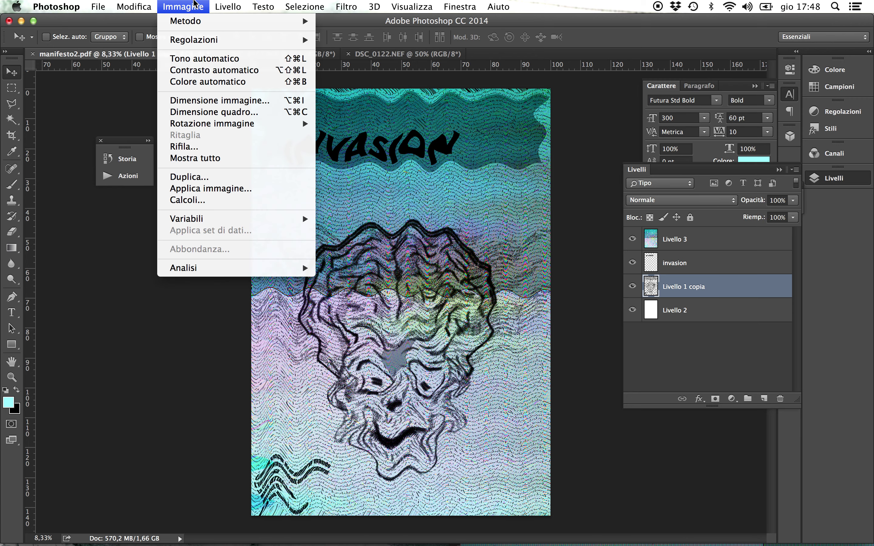
{"action": "mouse_move", "coordinate": [177, 24]}
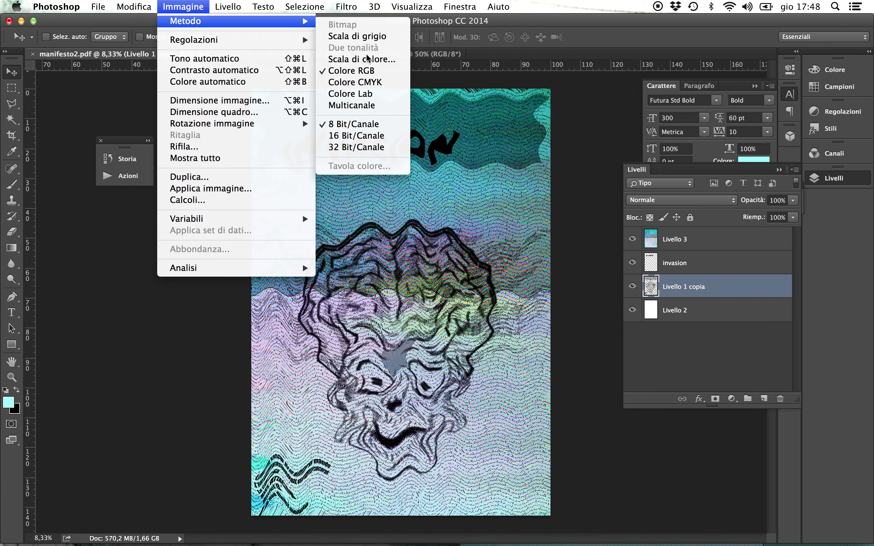
{"action": "left_click", "coordinate": [376, 81]}
{"action": "left_click", "coordinate": [543, 200]}
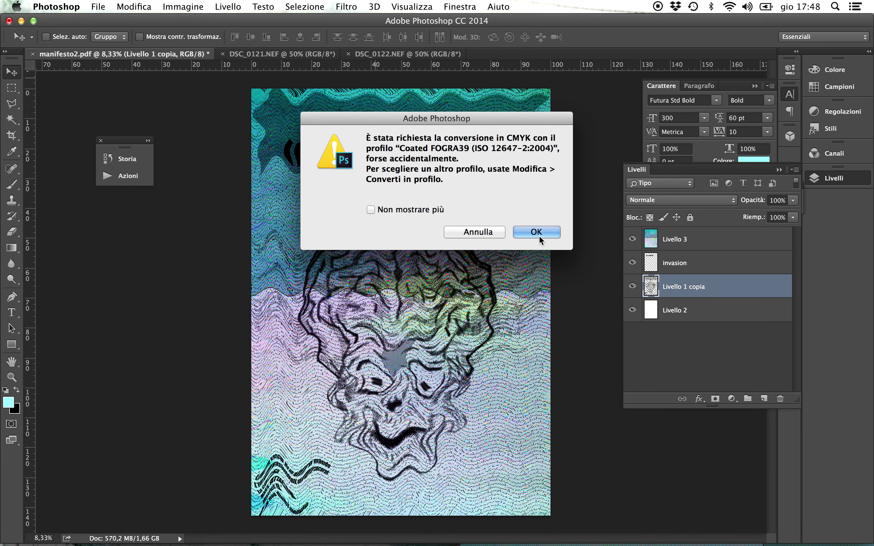
{"action": "left_click", "coordinate": [540, 237]}
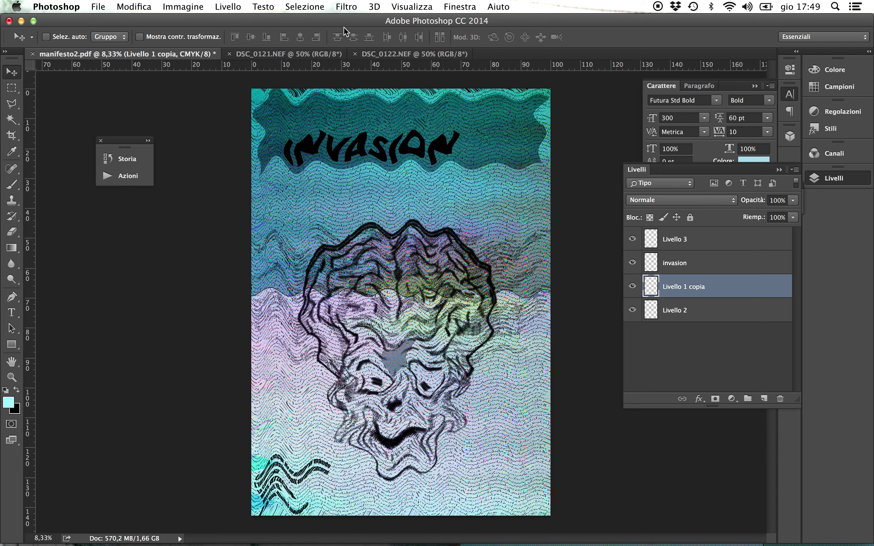
- Check which filters are available in CMYK, and undo the color mode conversion
{"action": "left_click", "coordinate": [346, 7]}
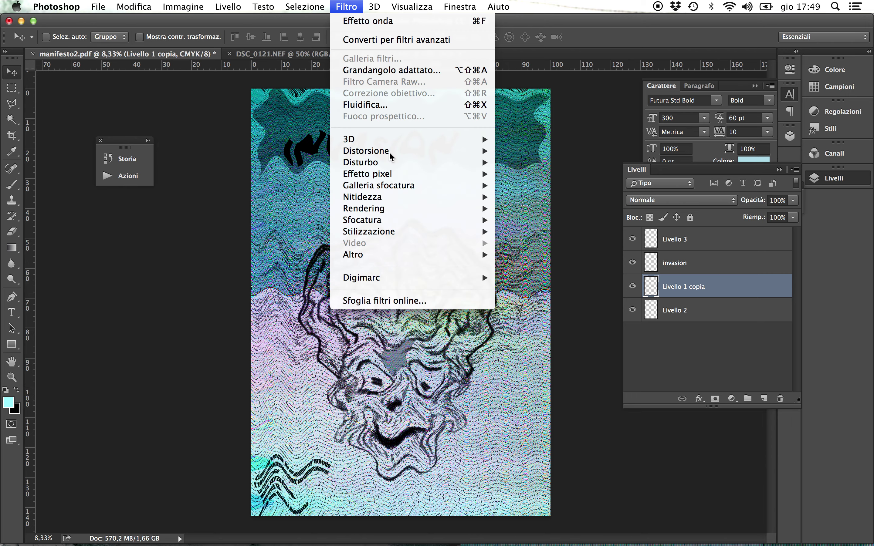
{"action": "key", "text": "Escape"}
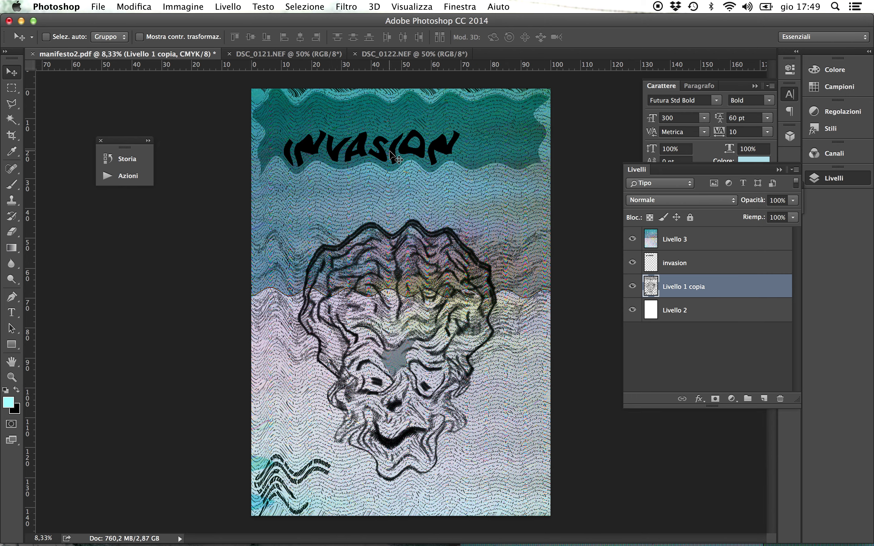
{"action": "left_click", "coordinate": [355, 8]}
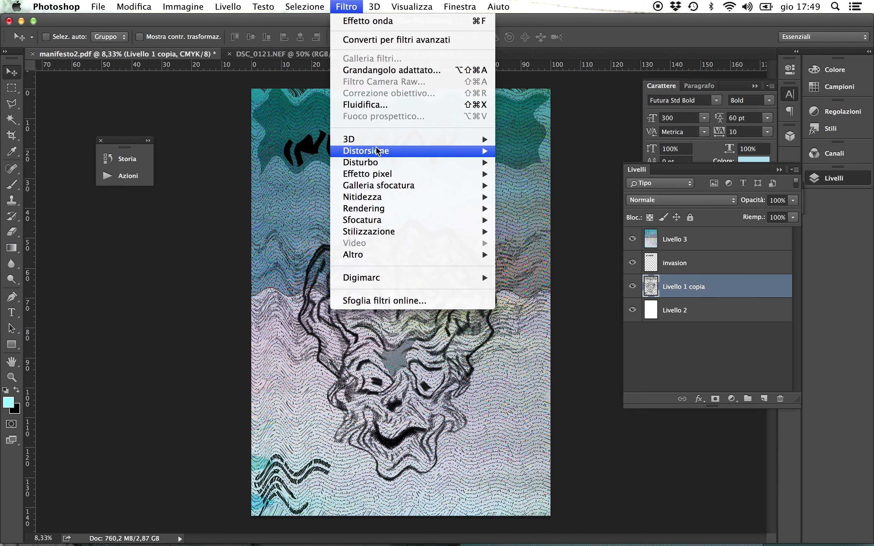
{"action": "mouse_move", "coordinate": [377, 151]}
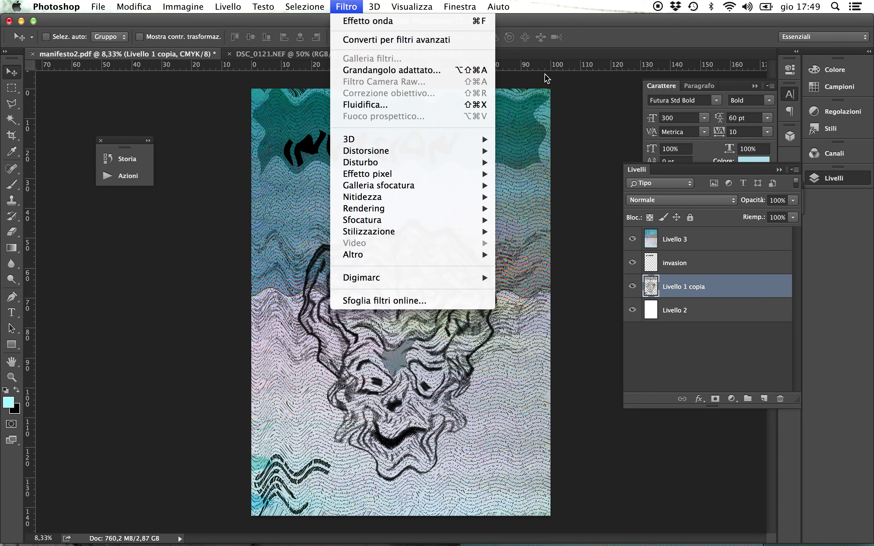
{"action": "left_click", "coordinate": [607, 128]}
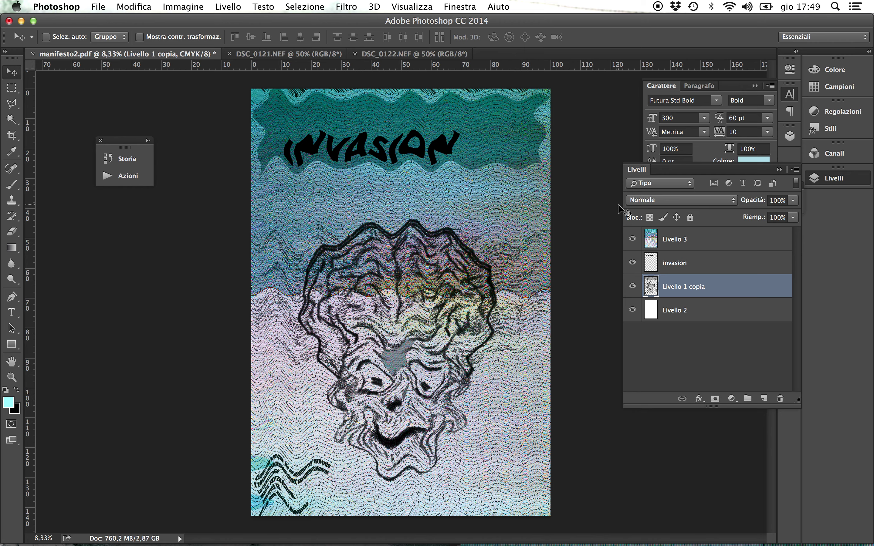
{"action": "key", "text": "super+z"}
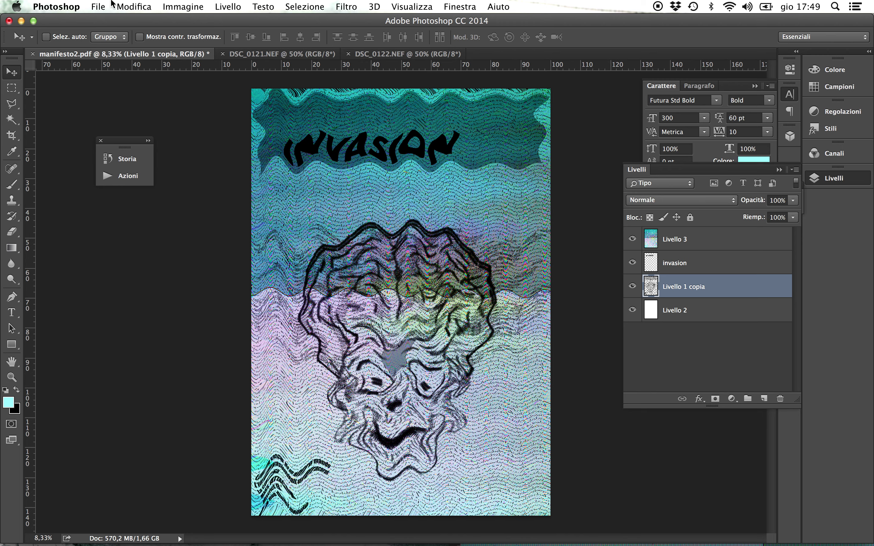
- Warp the Livello 1 copia layer with Altera, bulging its upper edge upward and pulling its lower-right corner and side beyond the canvas
{"action": "left_click", "coordinate": [184, 6]}
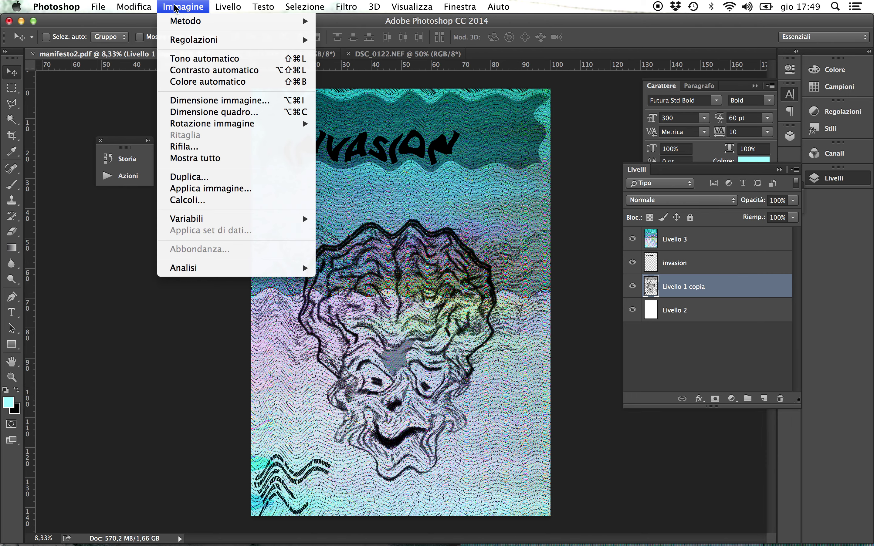
{"action": "mouse_move", "coordinate": [144, 6]}
{"action": "mouse_move", "coordinate": [189, 267]}
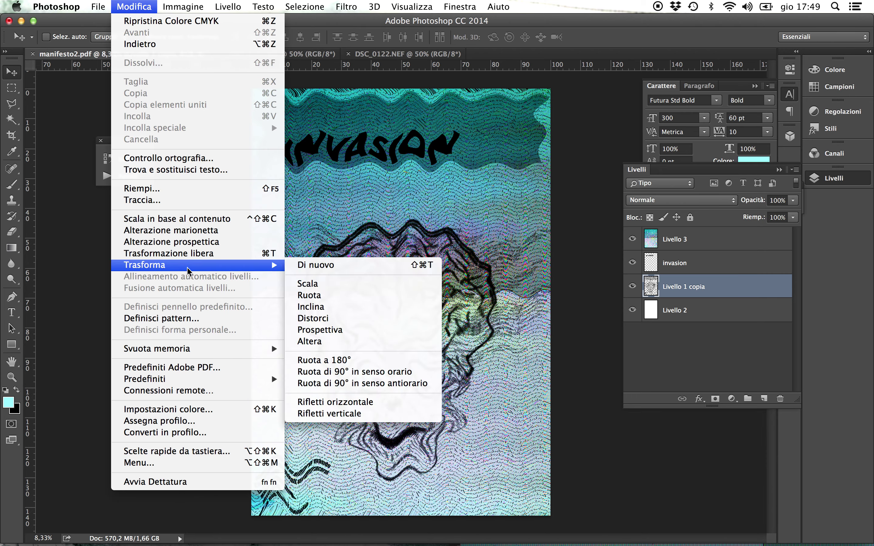
{"action": "left_click", "coordinate": [353, 342]}
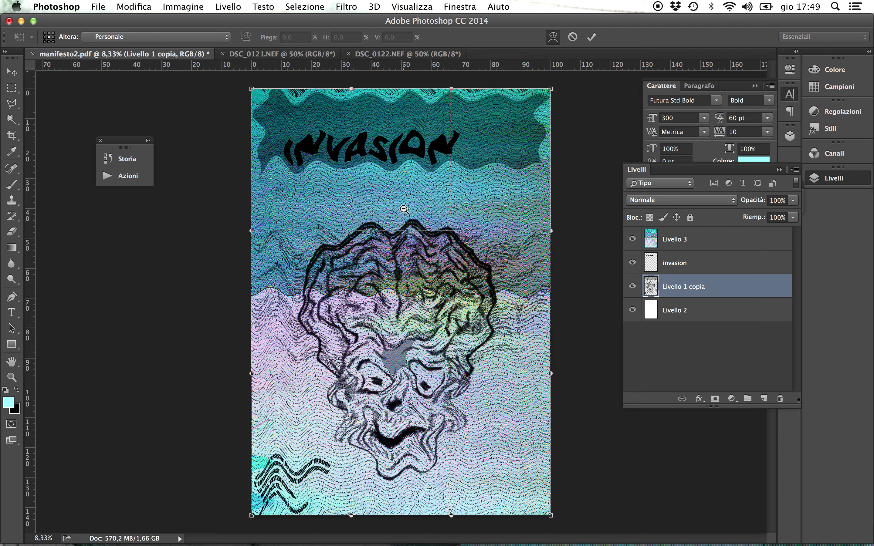
{"action": "key", "text": "super+minus"}
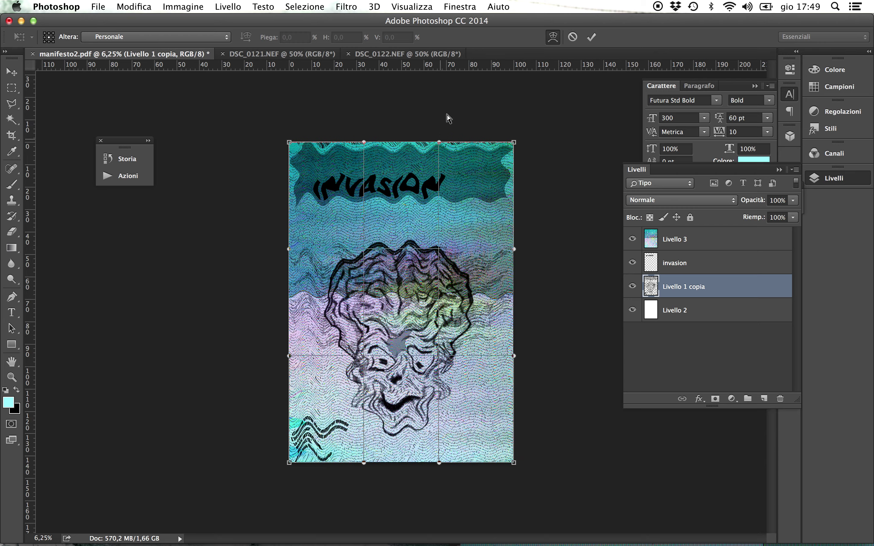
{"action": "left_click_drag", "start_coordinate": [363, 142], "coordinate": [328, 87]}
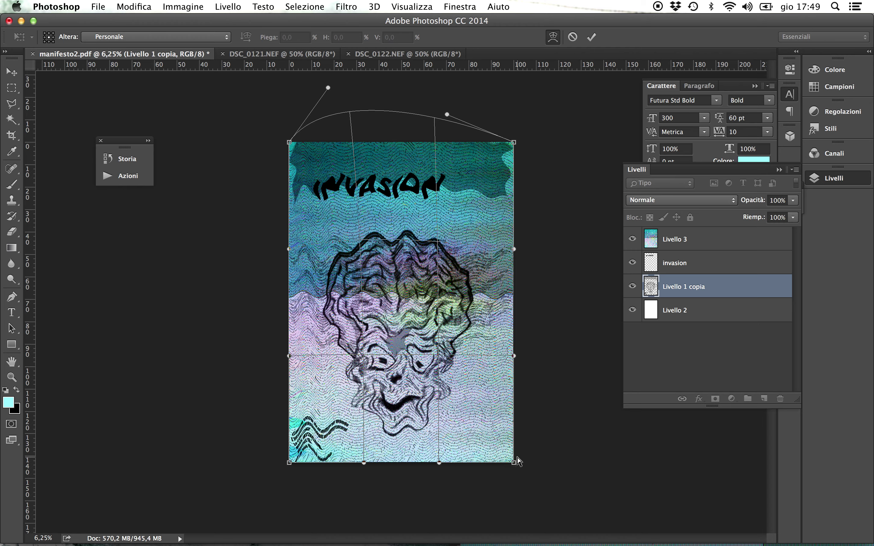
{"action": "left_click_drag", "start_coordinate": [513, 463], "coordinate": [468, 465]}
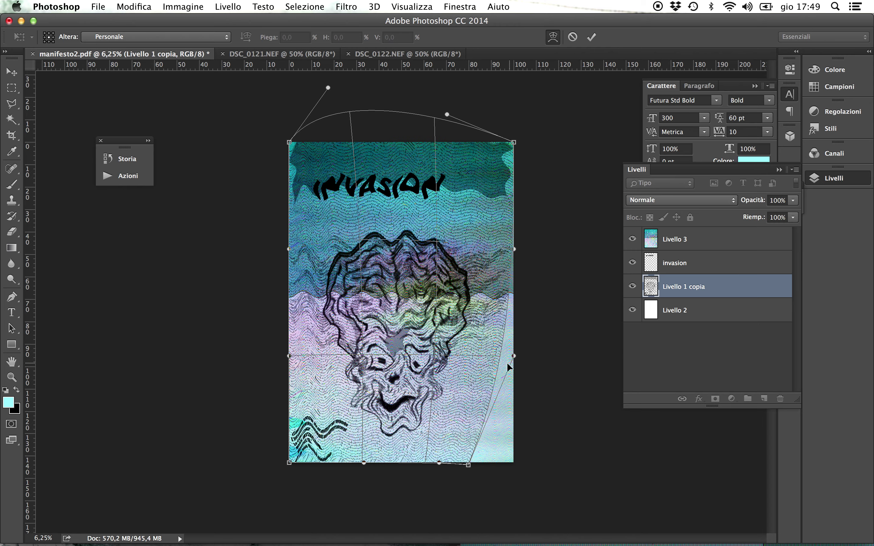
{"action": "left_click_drag", "start_coordinate": [515, 356], "coordinate": [582, 402]}
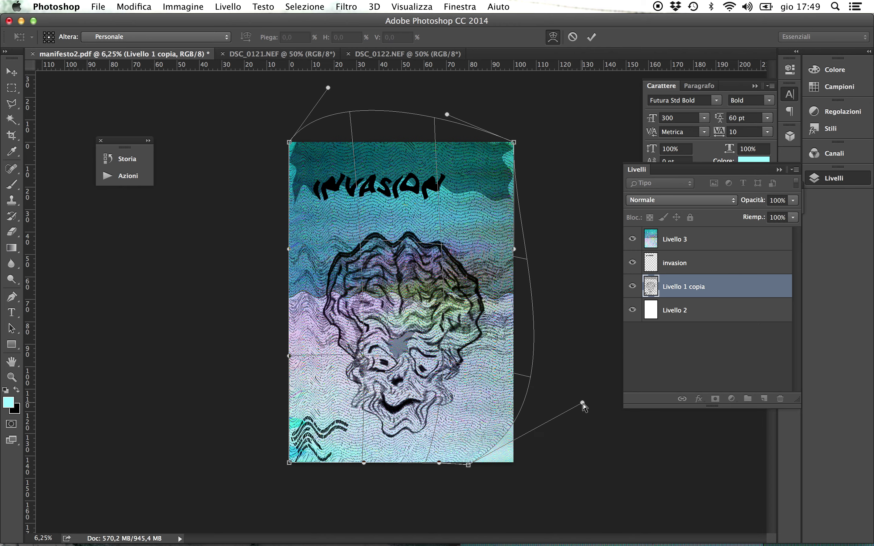
{"action": "left_click_drag", "start_coordinate": [469, 465], "coordinate": [550, 479]}
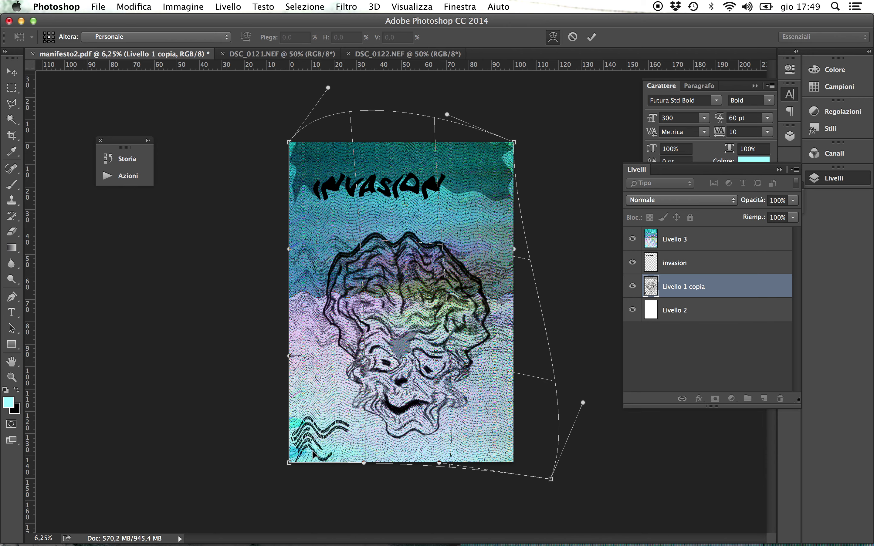
- Pull the warp's lower-left corner and left side outward, and bow its bottom edge below the canvas
{"action": "left_click_drag", "start_coordinate": [289, 357], "coordinate": [240, 322]}
{"action": "left_click_drag", "start_coordinate": [289, 462], "coordinate": [266, 468]}
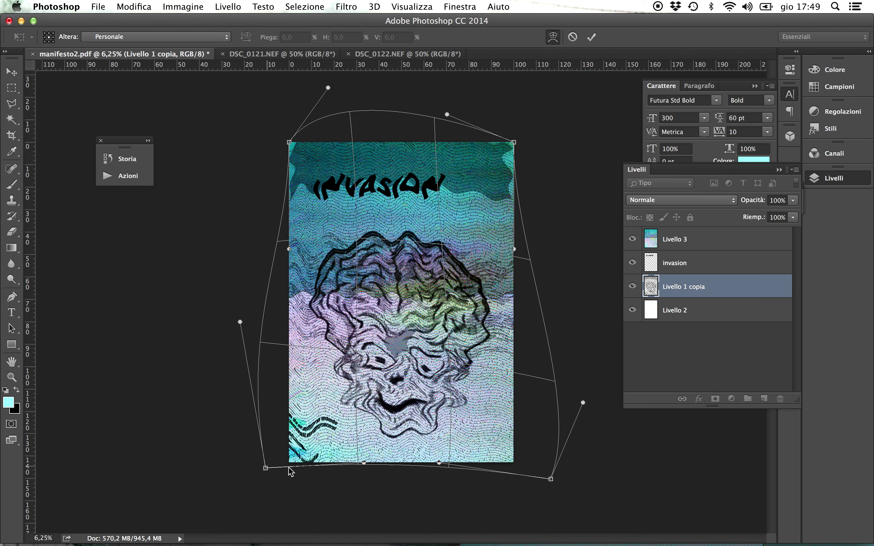
{"action": "left_click_drag", "start_coordinate": [363, 463], "coordinate": [355, 480]}
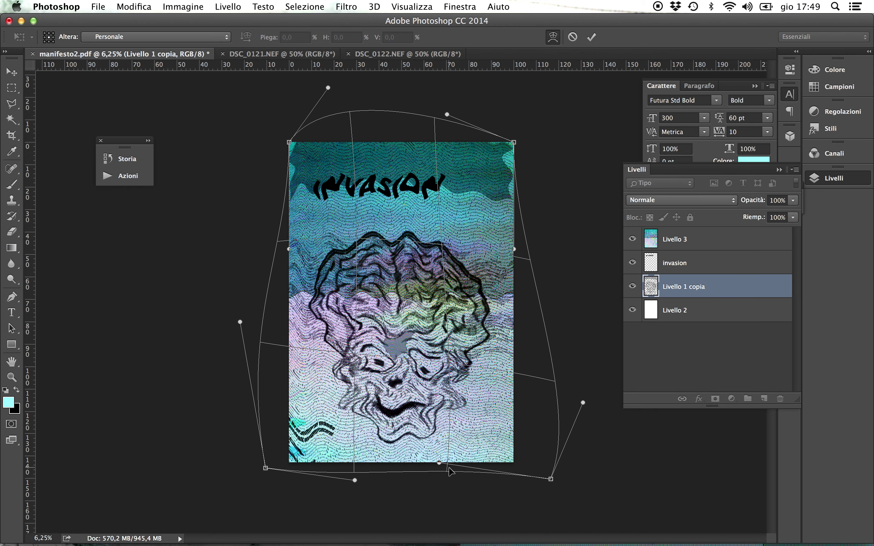
{"action": "left_click_drag", "start_coordinate": [439, 463], "coordinate": [428, 491]}
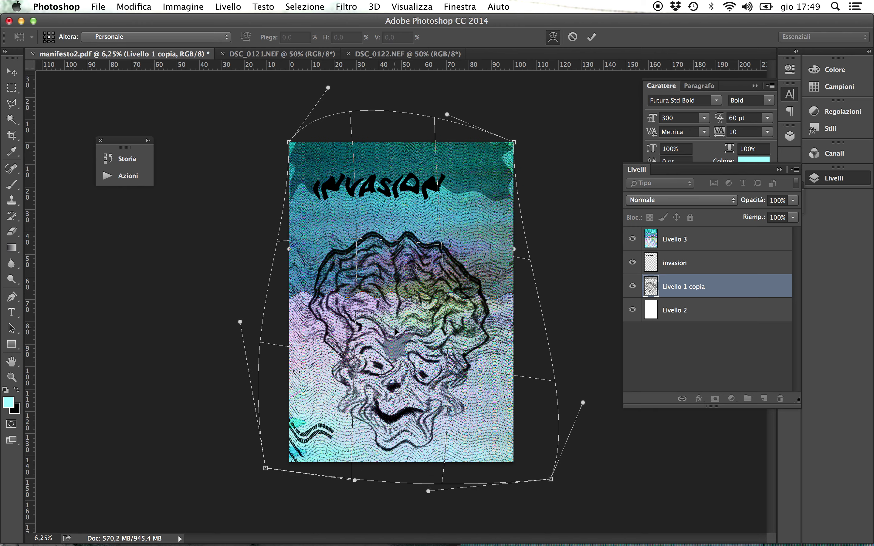
- Reshape the warp's upper-left curve, extend both upper corners slightly beyond the canvas, and apply the warp
{"action": "left_click_drag", "start_coordinate": [289, 248], "coordinate": [283, 182]}
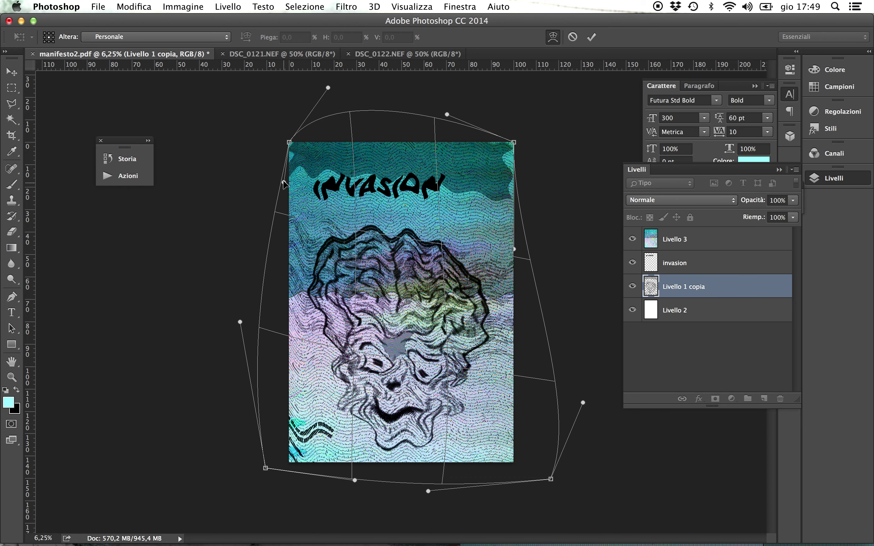
{"action": "left_click_drag", "start_coordinate": [289, 142], "coordinate": [280, 138]}
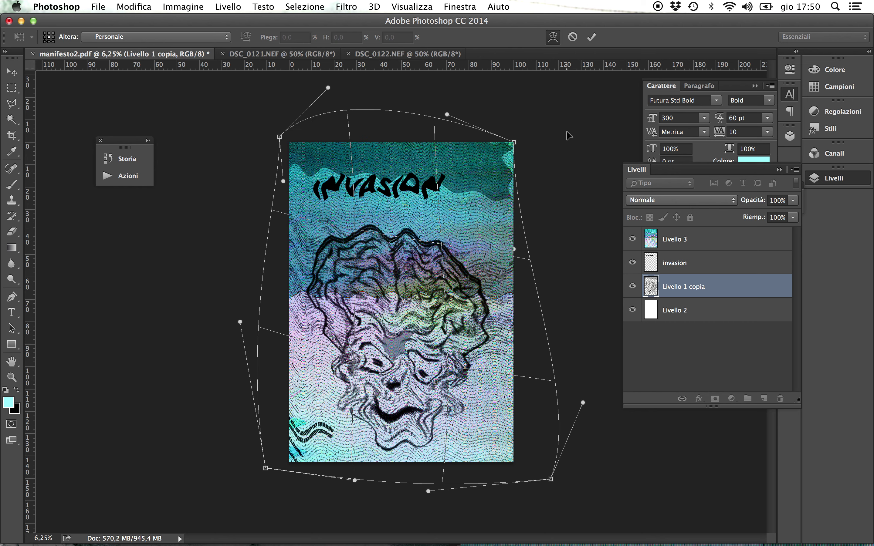
{"action": "left_click_drag", "start_coordinate": [521, 141], "coordinate": [533, 136]}
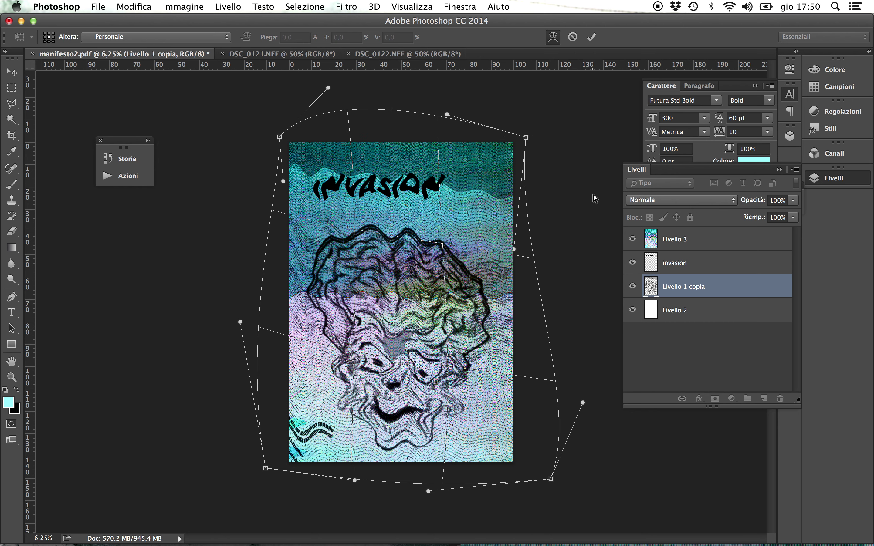
{"action": "key", "text": "Return"}
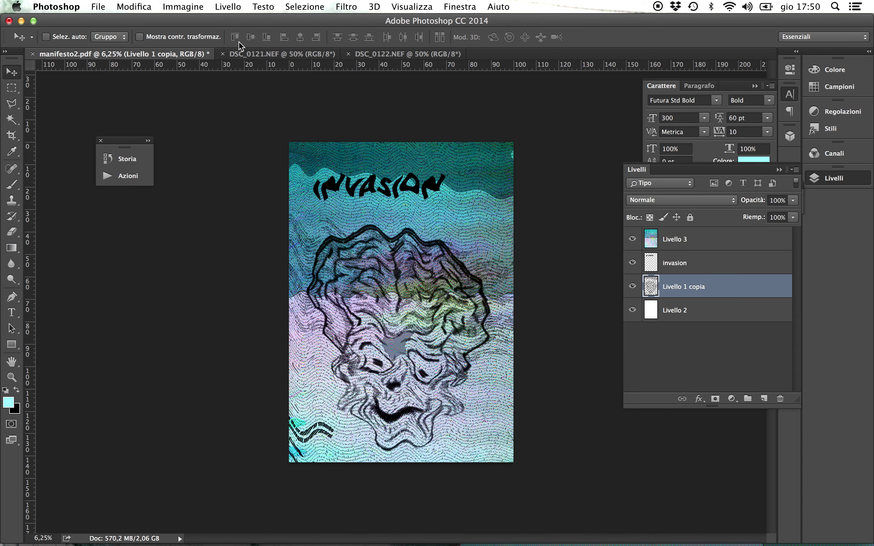
- Detach the DSC_0122.NEF photo into a floating window, and close DSC_0121.NEF without saving
{"action": "left_click", "coordinate": [267, 55]}
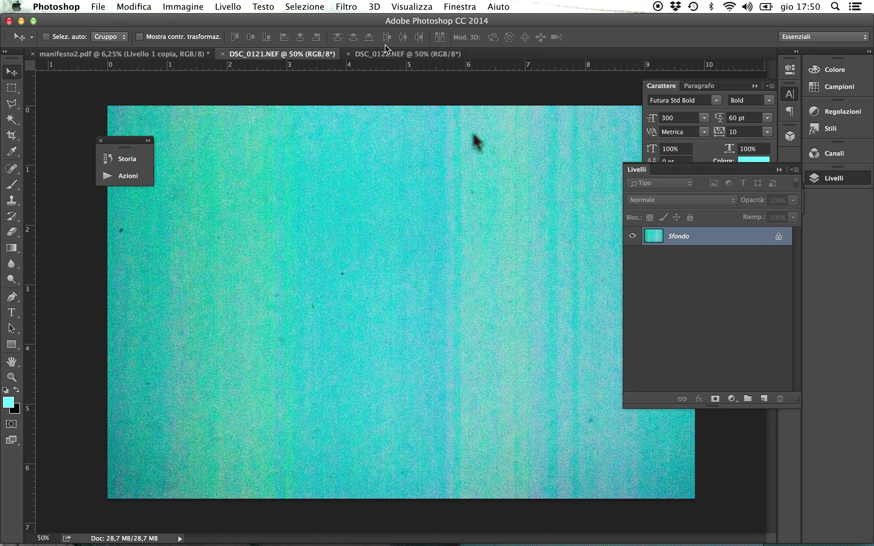
{"action": "left_click", "coordinate": [380, 55]}
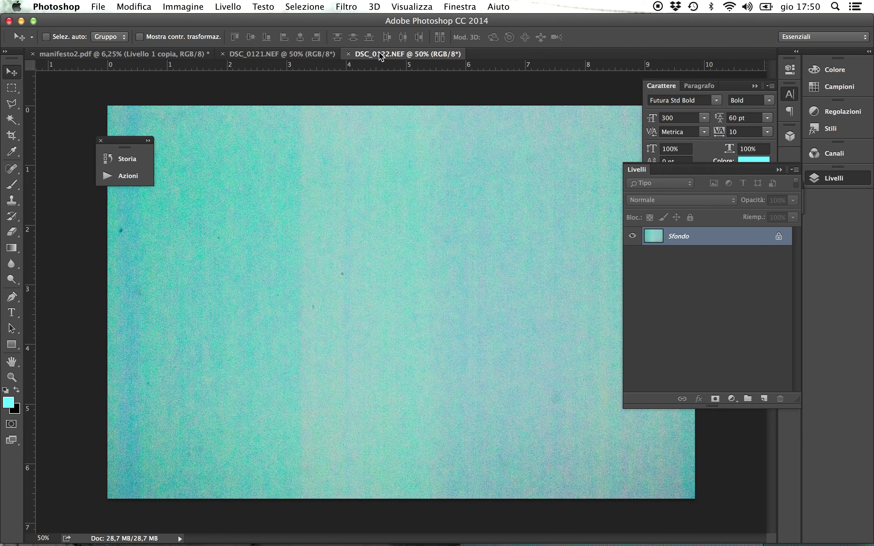
{"action": "left_click_drag", "start_coordinate": [380, 54], "coordinate": [504, 182]}
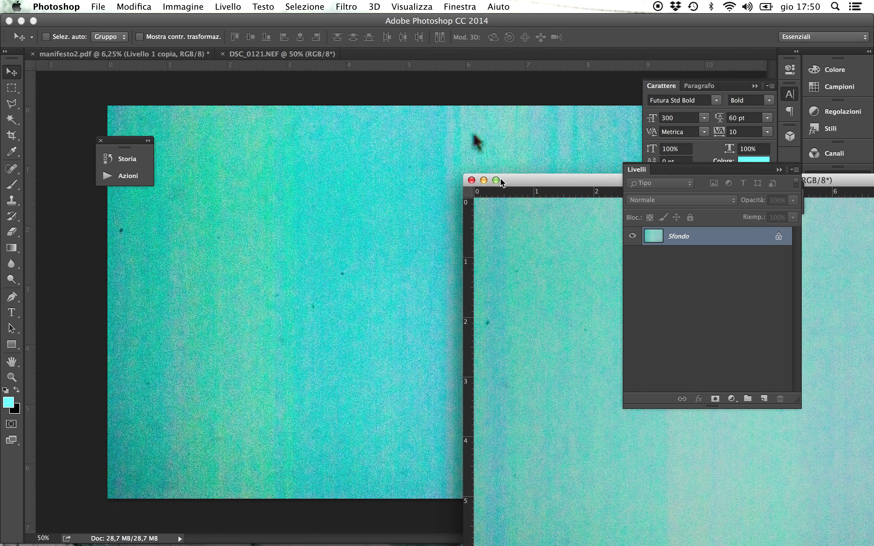
{"action": "key", "text": "super+w"}
{"action": "key", "text": "super+w"}
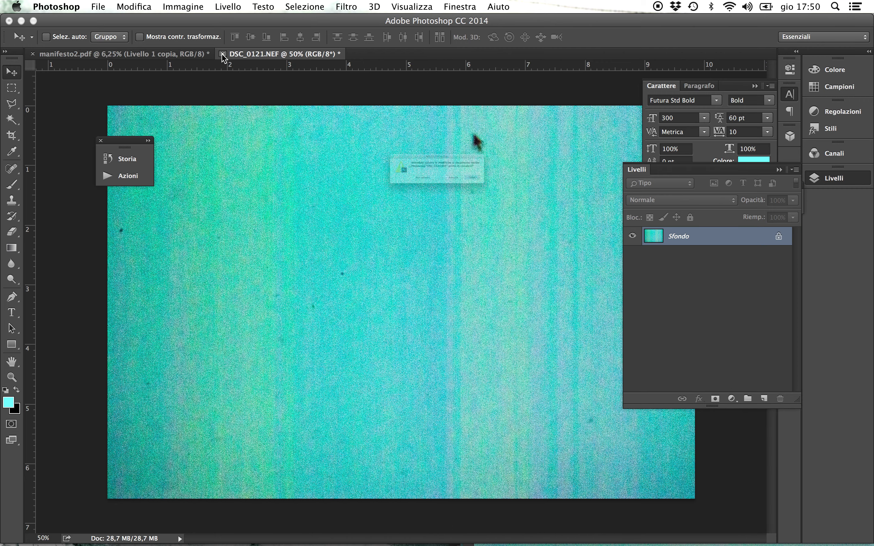
{"action": "left_click", "coordinate": [410, 196]}
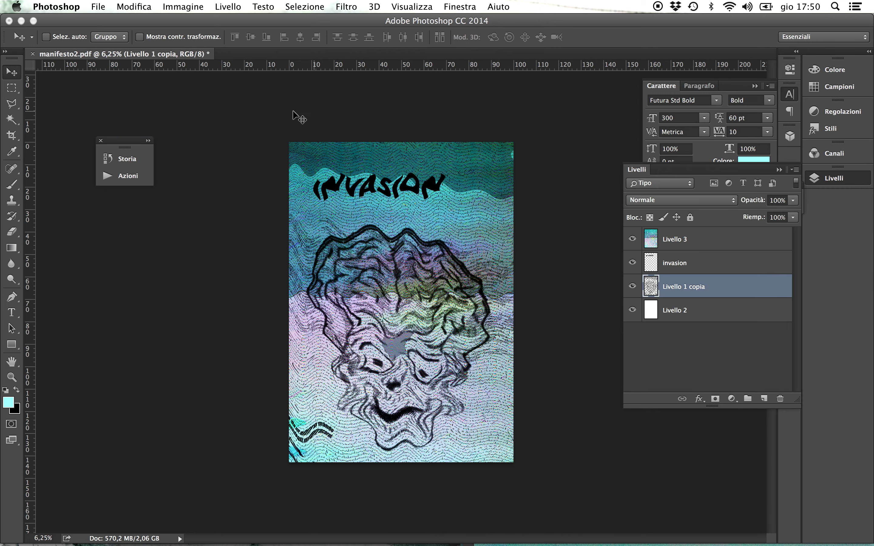
- Copy the DSC_0122.NEF photo into the poster as a new layer, and move that layer to the top of the stack
{"action": "key", "text": "ctrl+Up"}
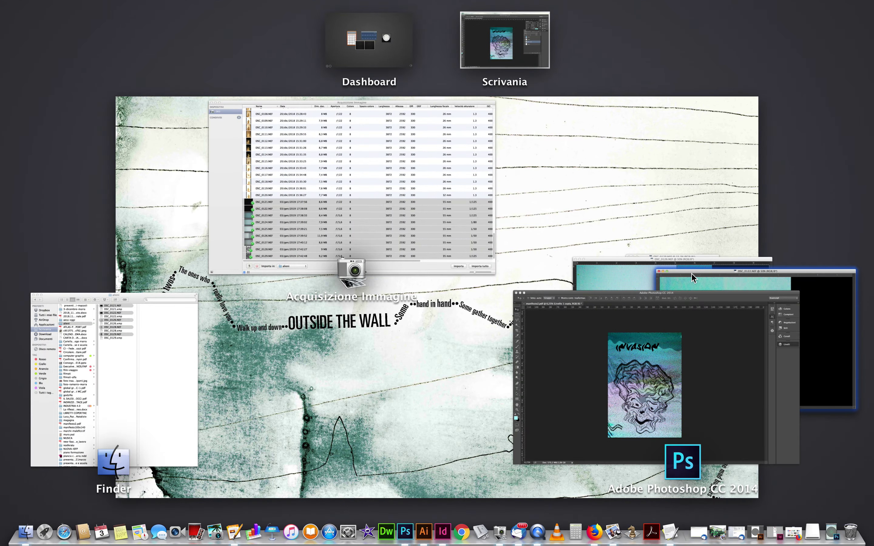
{"action": "left_click", "coordinate": [694, 286]}
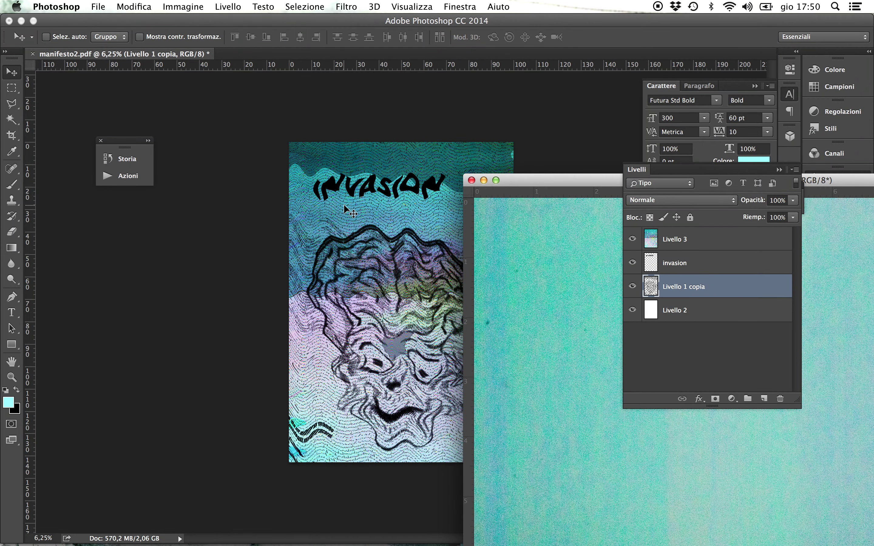
{"action": "left_click", "coordinate": [522, 264]}
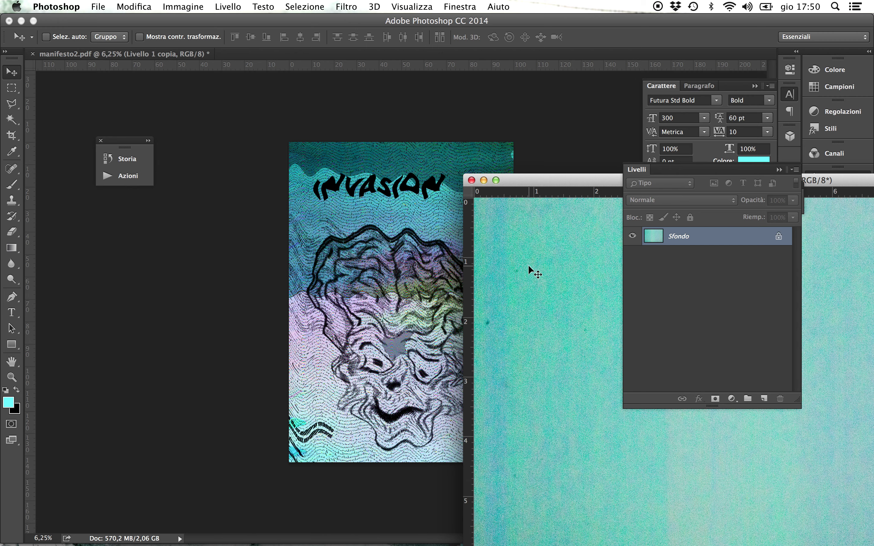
{"action": "left_click_drag", "start_coordinate": [381, 311], "coordinate": [381, 312]}
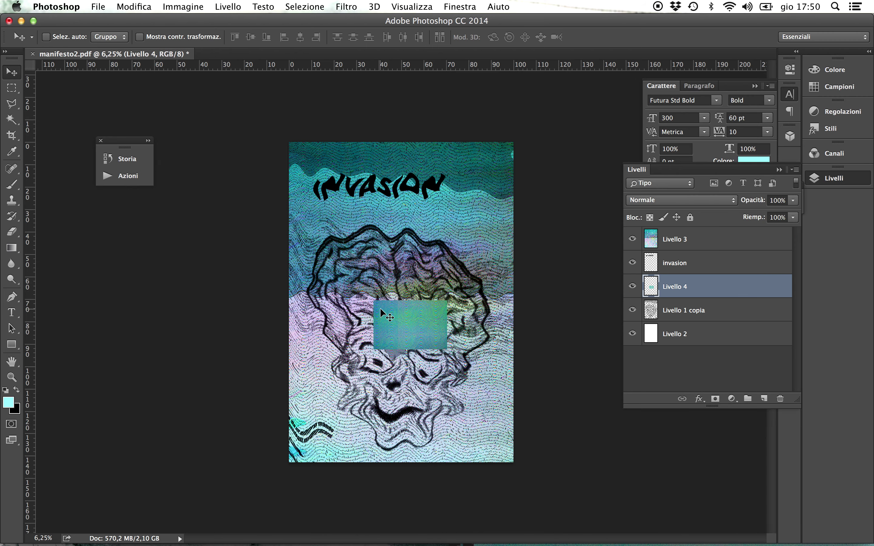
{"action": "left_click", "coordinate": [380, 308]}
{"action": "left_click_drag", "start_coordinate": [701, 289], "coordinate": [687, 236]}
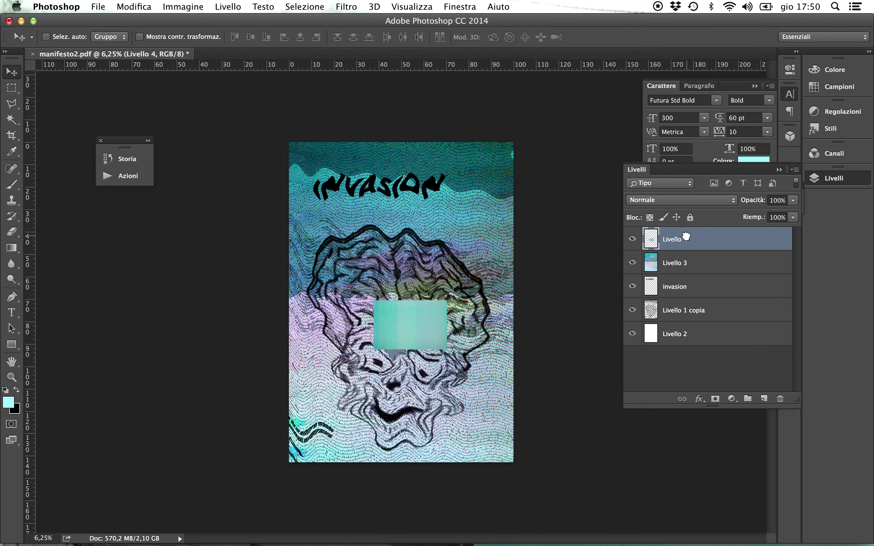
- Rotate the Livello 4 photo by -90° and scale it to about 522% so it covers the whole poster, and apply the transformation
{"action": "key", "text": "super+t"}
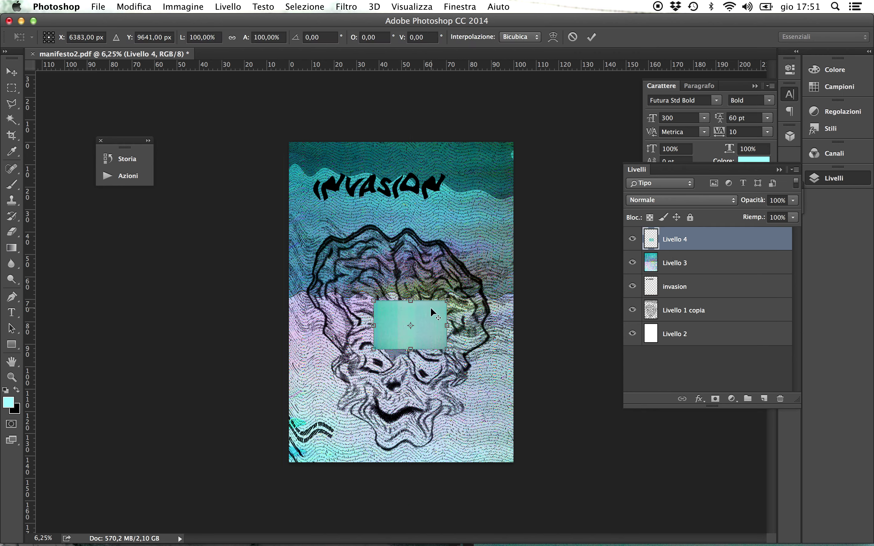
{"action": "left_click_drag", "start_coordinate": [452, 292], "coordinate": [372, 217]}
{"action": "left_click_drag", "start_coordinate": [435, 289], "coordinate": [567, 153]}
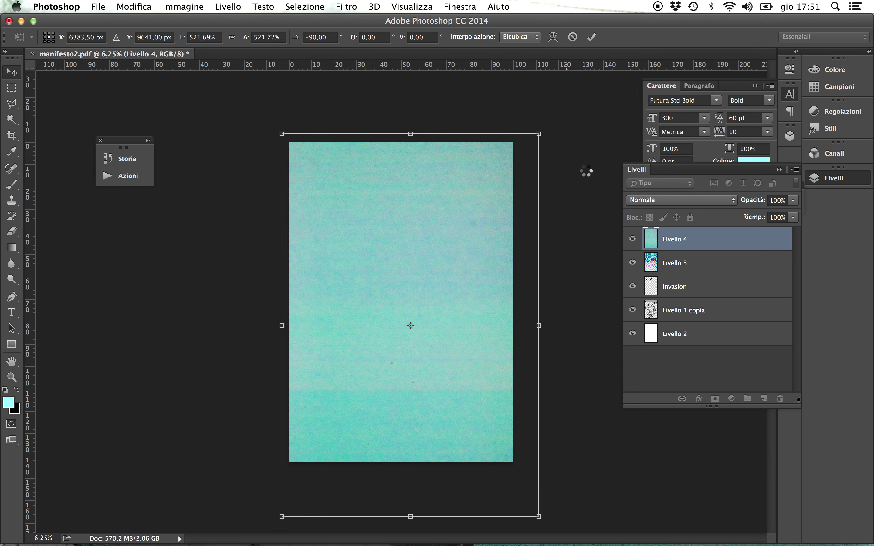
{"action": "key", "text": "Return"}
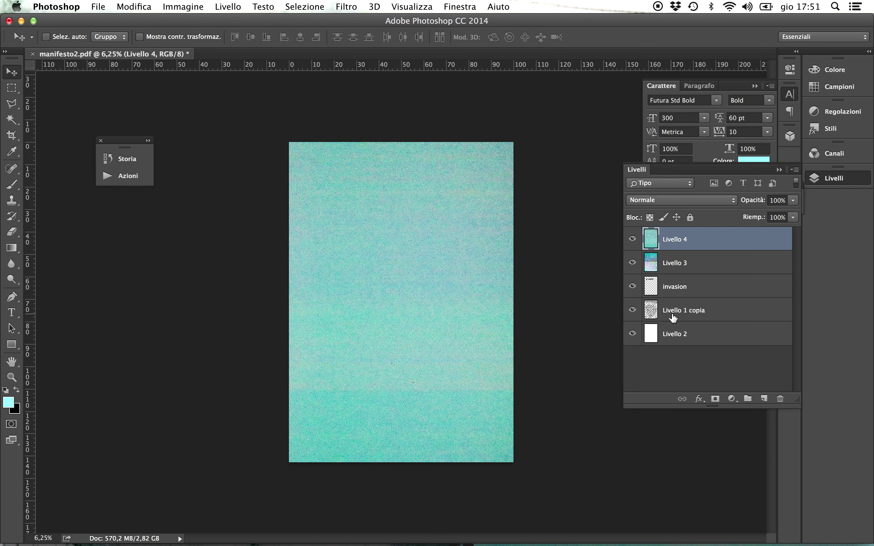
- Set the blend mode of the Livello 1 copia layer to Sovrapponi
{"action": "left_click", "coordinate": [672, 317]}
{"action": "left_click", "coordinate": [633, 312]}
{"action": "left_click", "coordinate": [633, 311]}
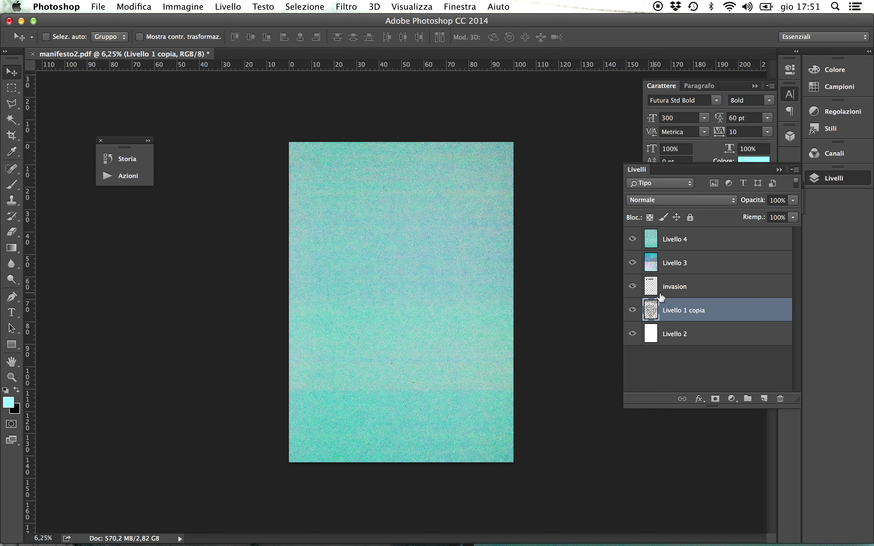
{"action": "left_click", "coordinate": [680, 200]}
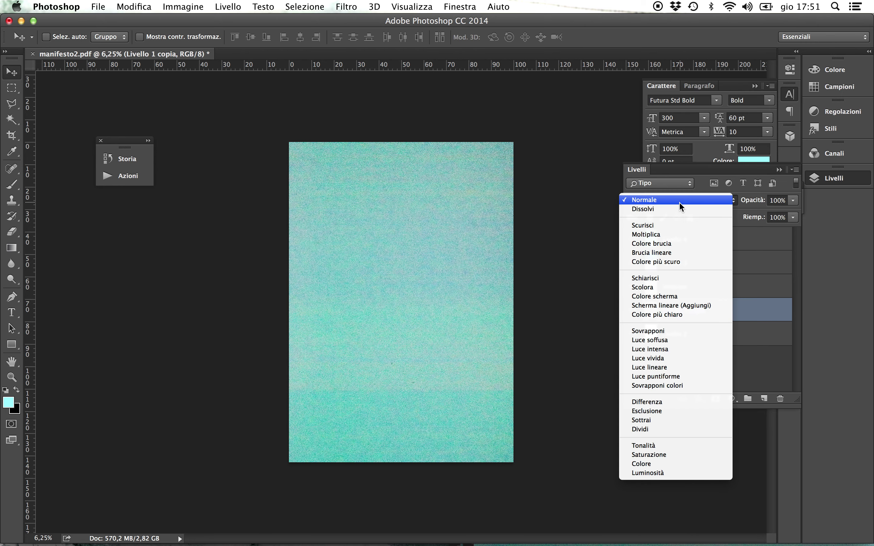
{"action": "left_click", "coordinate": [681, 333]}
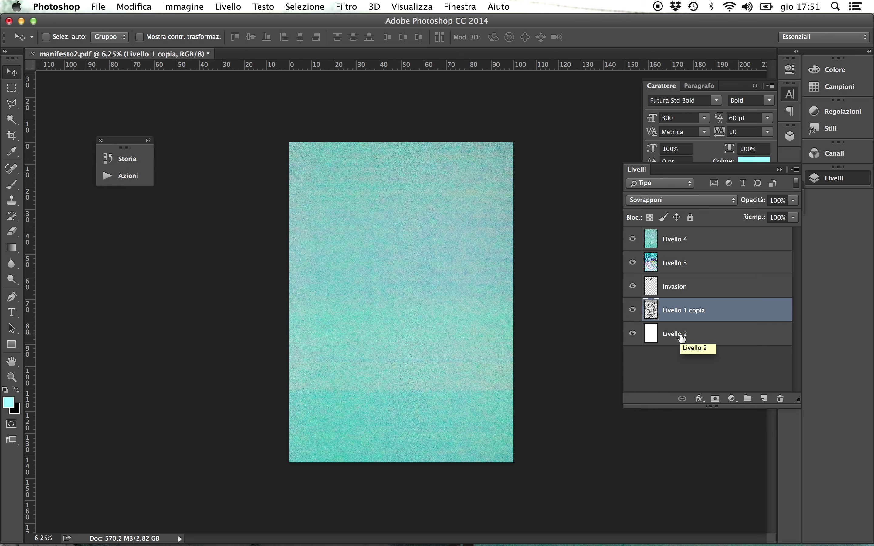
- Try the Sovrapponi blend mode on the Livello 4 photo layer, and change it to Scolora
{"action": "left_click", "coordinate": [681, 238]}
{"action": "left_click", "coordinate": [668, 196]}
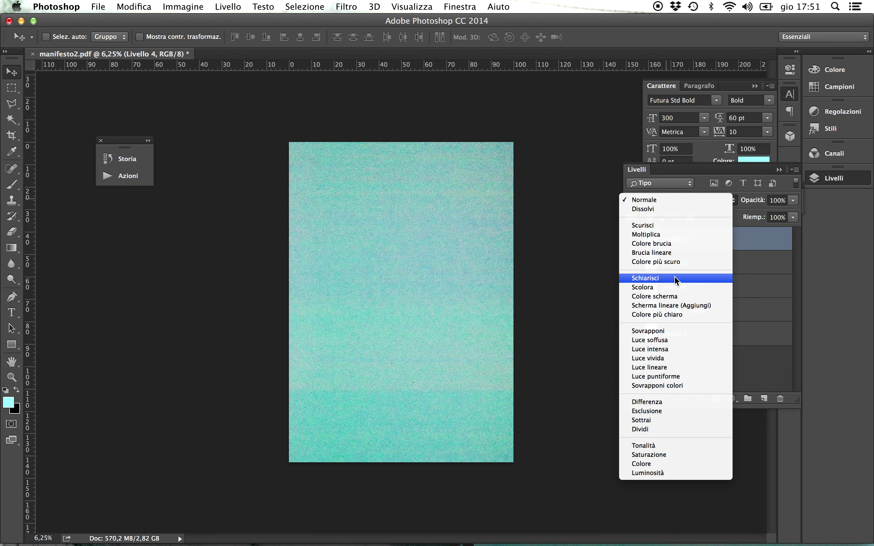
{"action": "left_click", "coordinate": [667, 331]}
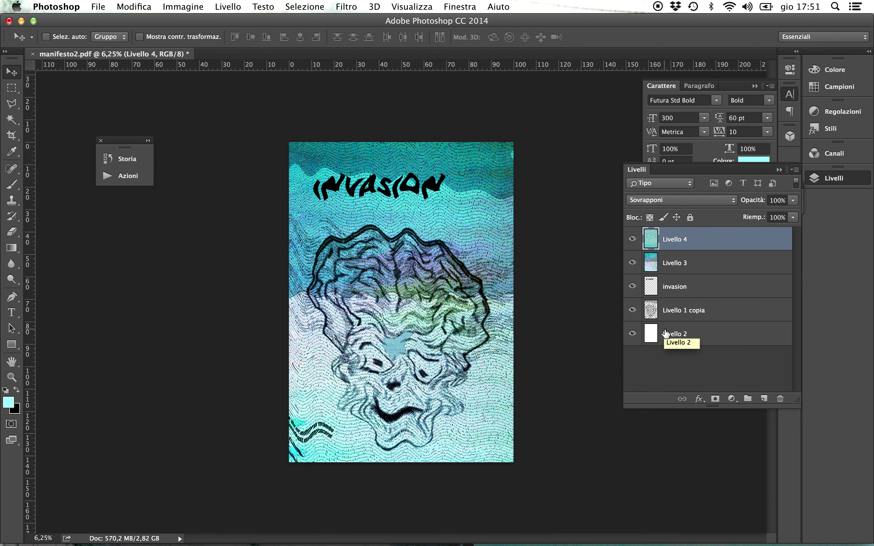
{"action": "left_click", "coordinate": [669, 200]}
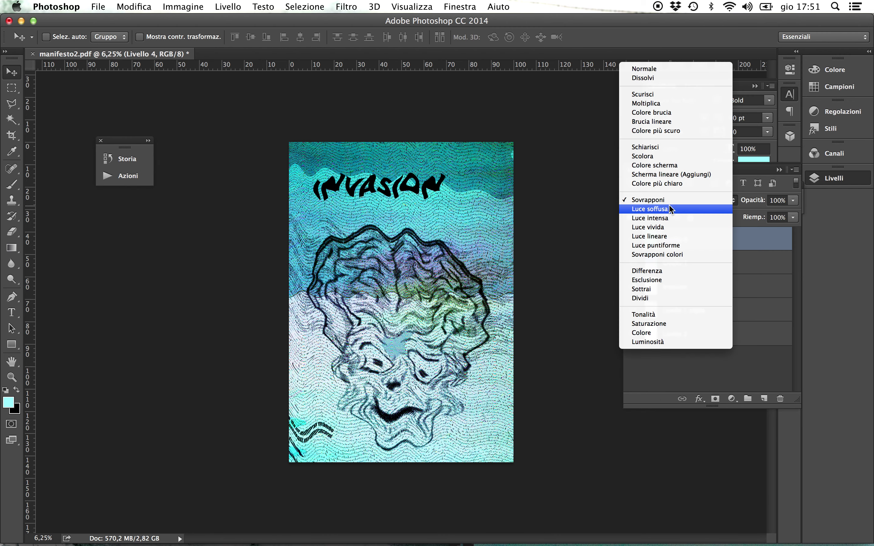
{"action": "left_click", "coordinate": [676, 156]}
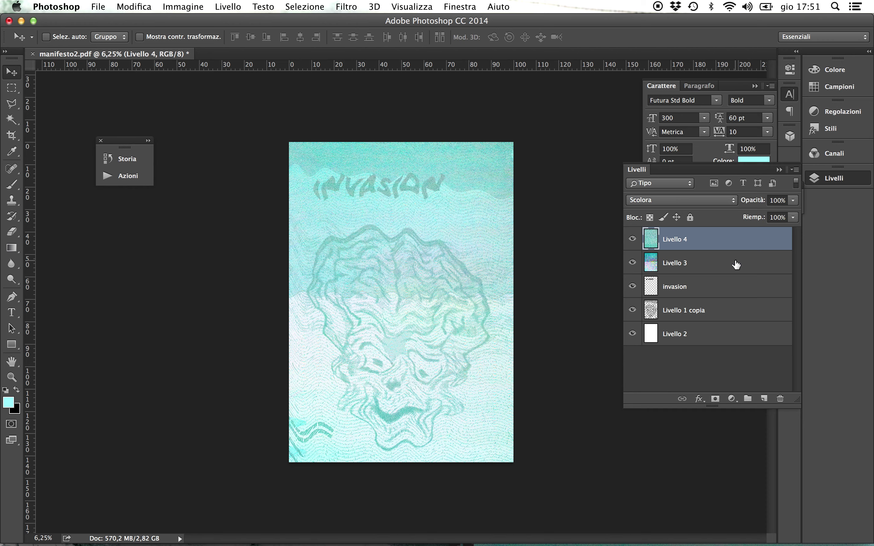
- Hide the Livello 4 photo layer, and duplicate the Livello 3 layer
{"action": "left_click", "coordinate": [632, 238]}
{"action": "left_click", "coordinate": [743, 268]}
{"action": "left_click", "coordinate": [795, 169]}
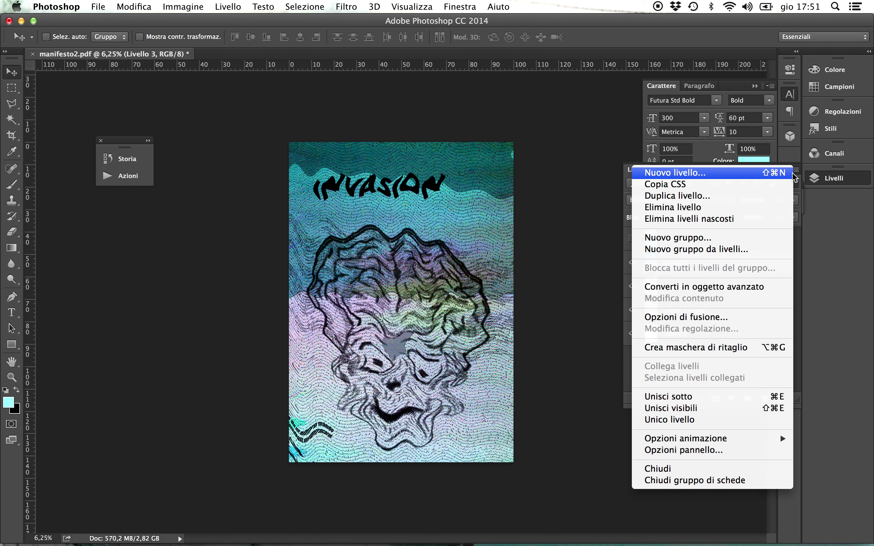
{"action": "left_click", "coordinate": [690, 227]}
{"action": "left_click", "coordinate": [577, 210]}
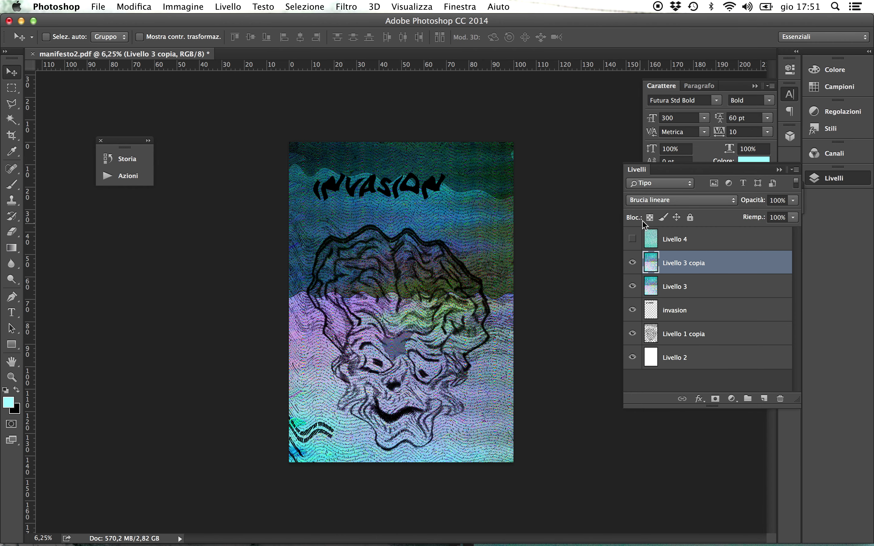
- Set the Livello 3 copia layer's blend mode to Scolora, and darken it strongly by raising its black input level in Valori tonali
{"action": "left_click", "coordinate": [666, 200]}
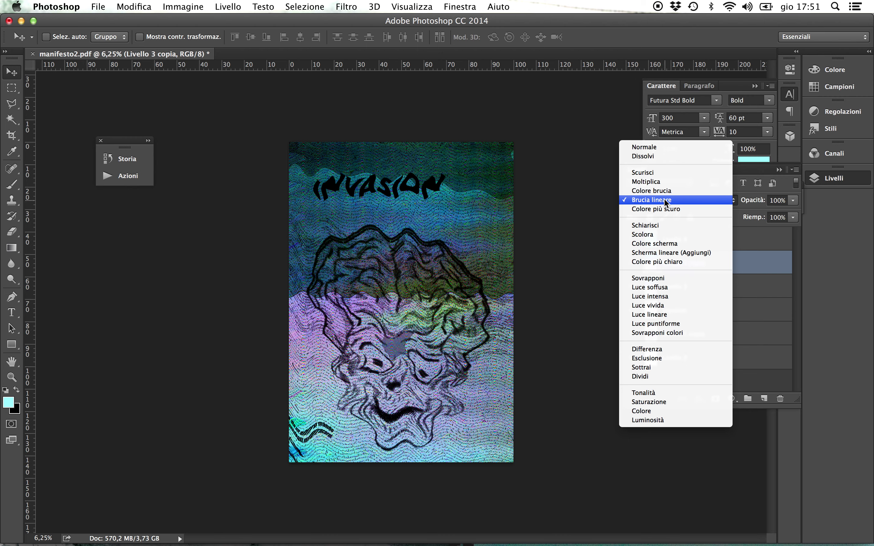
{"action": "left_click", "coordinate": [639, 234]}
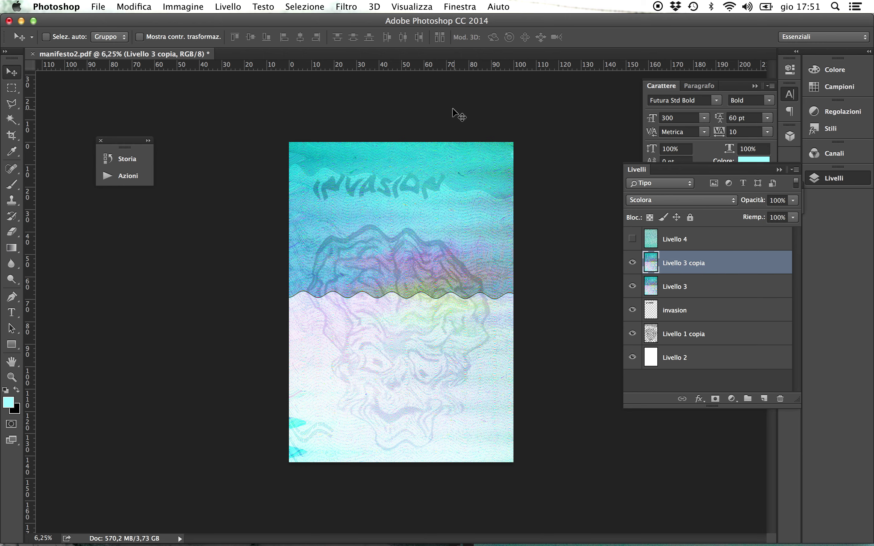
{"action": "left_click", "coordinate": [183, 7]}
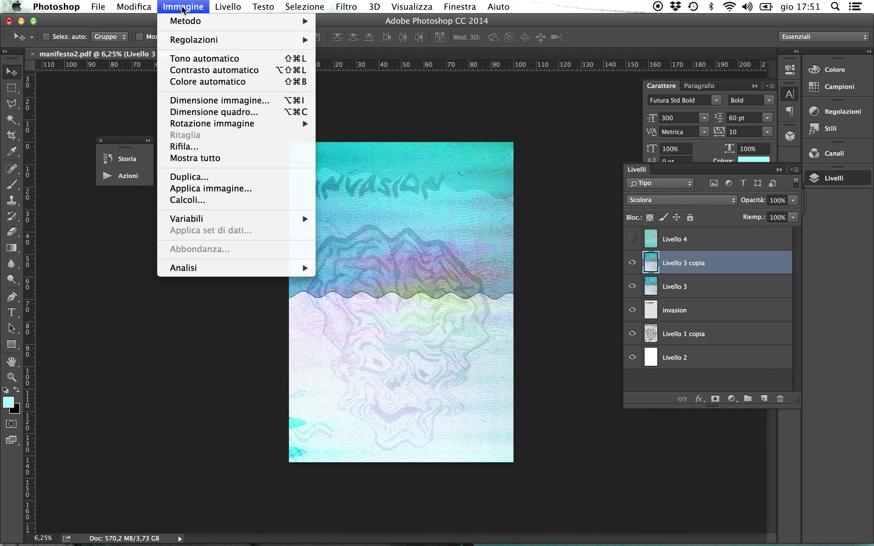
{"action": "mouse_move", "coordinate": [205, 40]}
{"action": "left_click", "coordinate": [357, 52]}
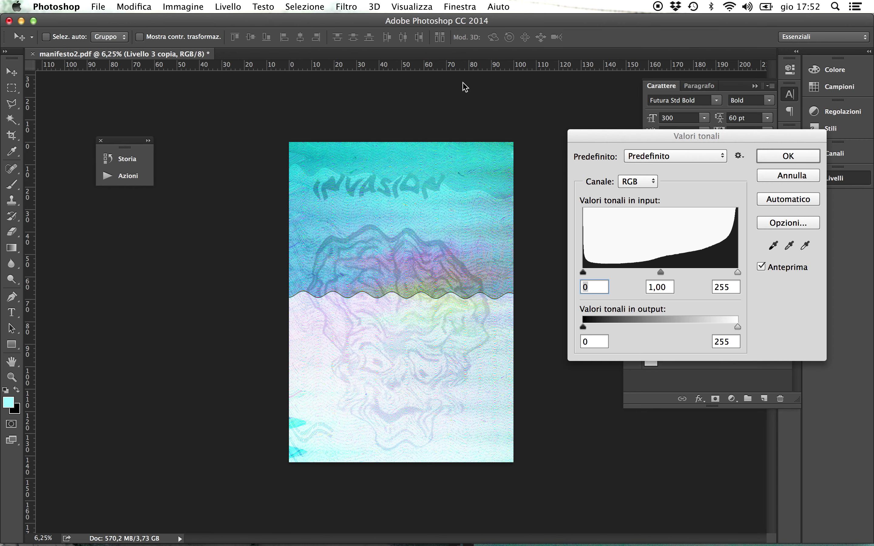
{"action": "left_click_drag", "start_coordinate": [584, 272], "coordinate": [745, 270]}
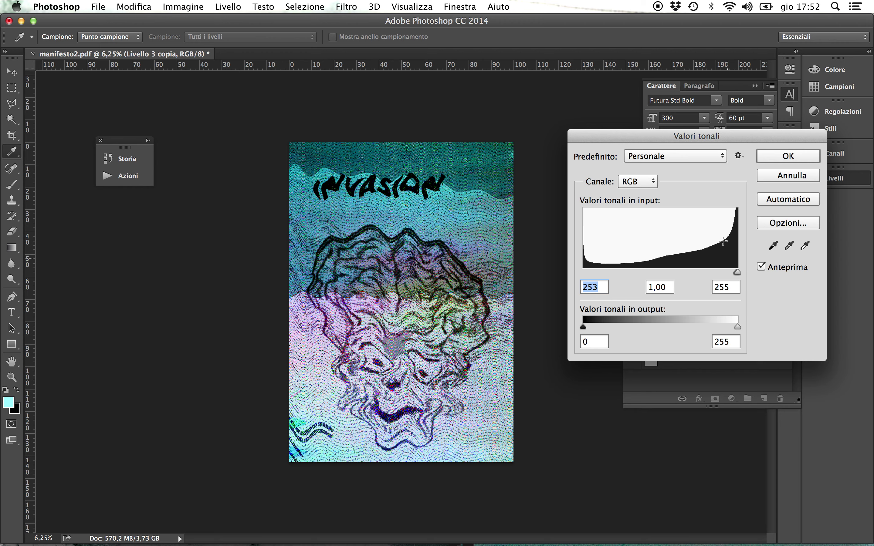
{"action": "left_click", "coordinate": [788, 156]}
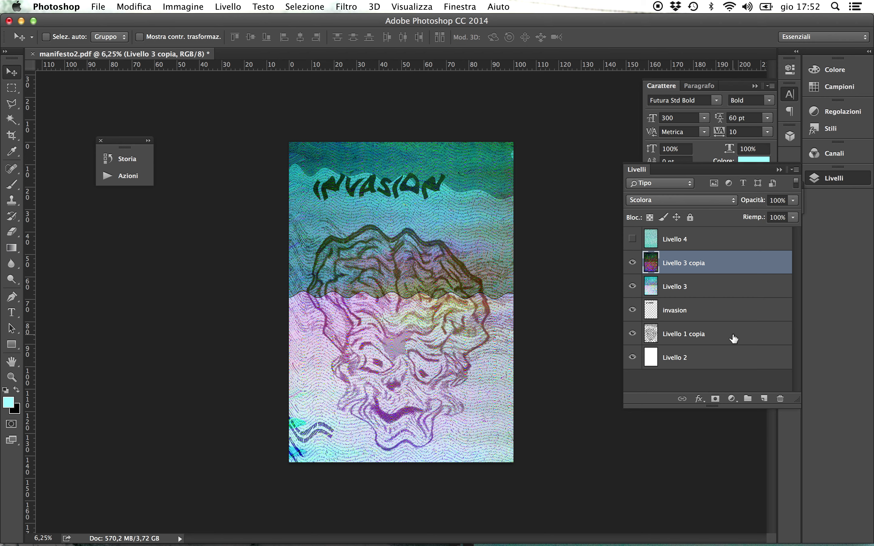
- Duplicate the Livello 1 copia layer, and move the duplicate directly above Livello 3 copia
{"action": "left_click", "coordinate": [717, 335]}
{"action": "left_click", "coordinate": [796, 169]}
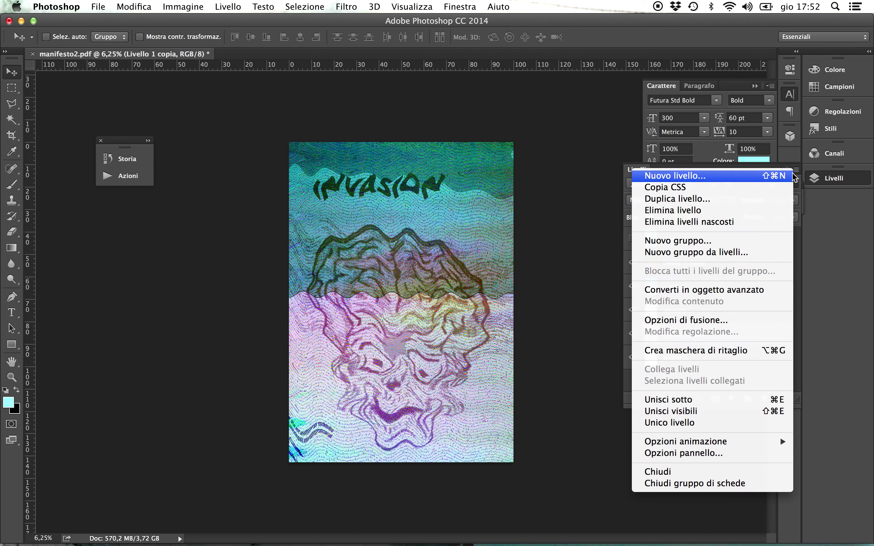
{"action": "left_click", "coordinate": [777, 202]}
{"action": "left_click", "coordinate": [560, 210]}
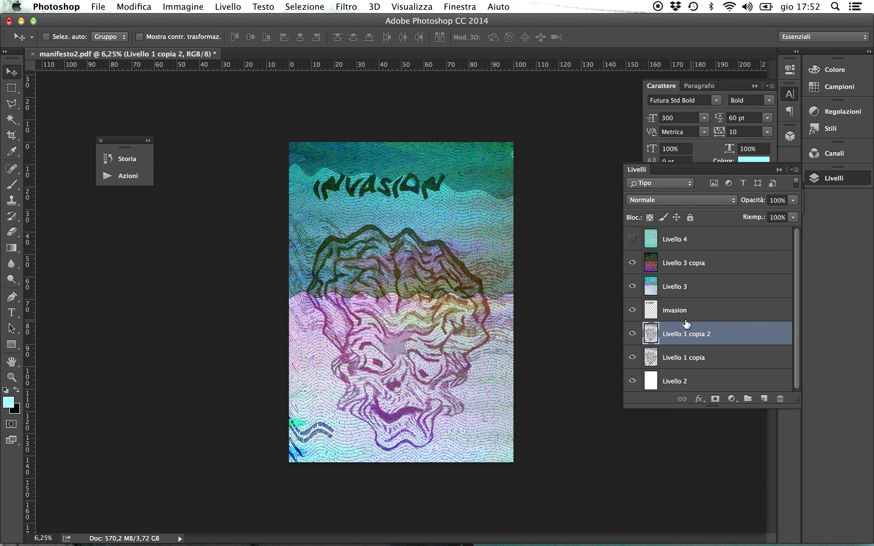
{"action": "left_click_drag", "start_coordinate": [679, 338], "coordinate": [683, 254]}
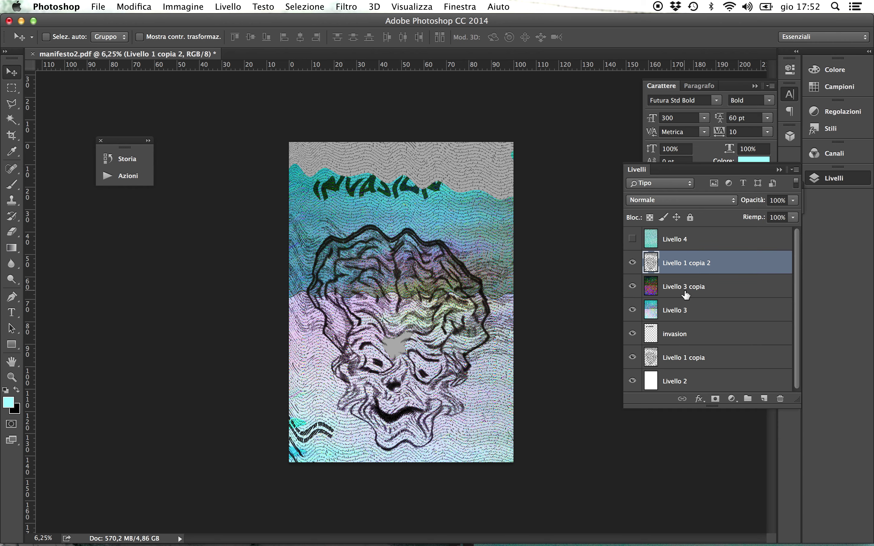
- Set the blend mode of the Livello 1 copia 2 layer to Colore
{"action": "left_click", "coordinate": [665, 200]}
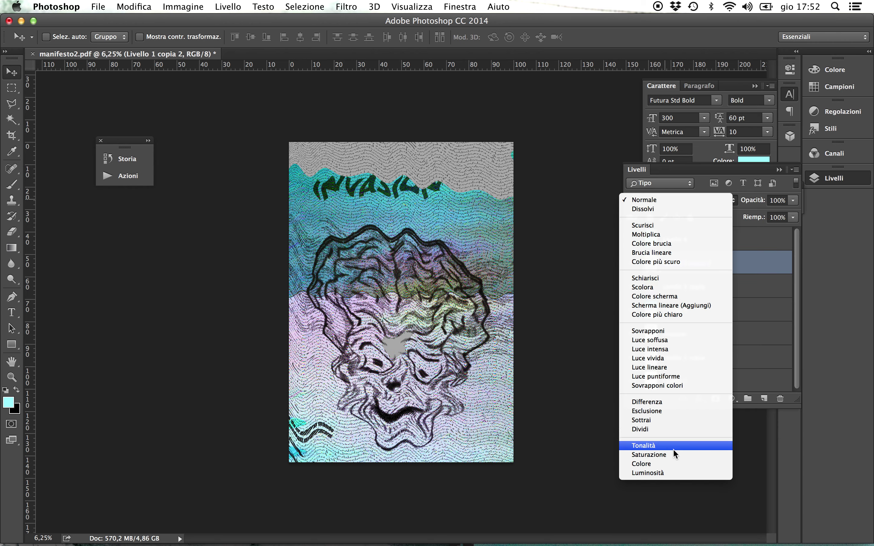
{"action": "left_click", "coordinate": [671, 464]}
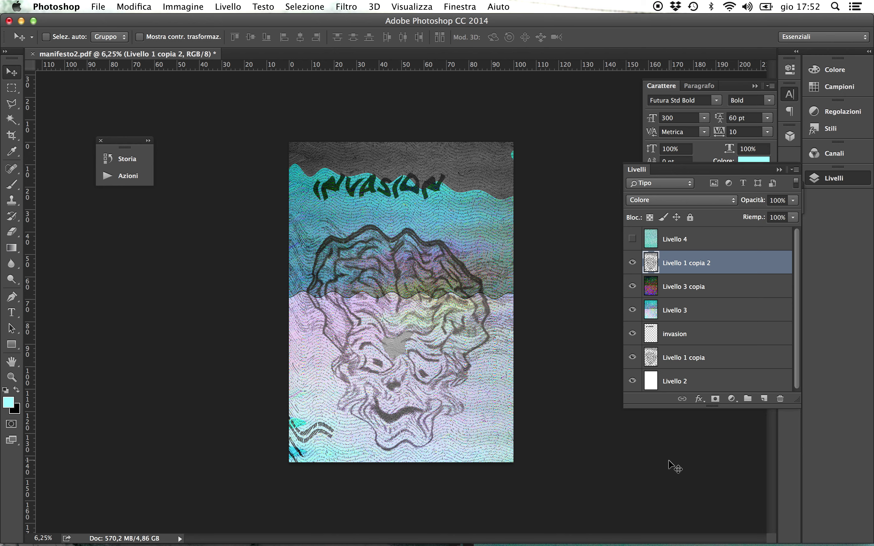
{"action": "key", "text": "super+space"}
- Try darkening the Livello 3 copia layer further with Valori tonali, using a black input level of 238
{"action": "left_click", "coordinate": [686, 287]}
{"action": "left_click", "coordinate": [188, 7]}
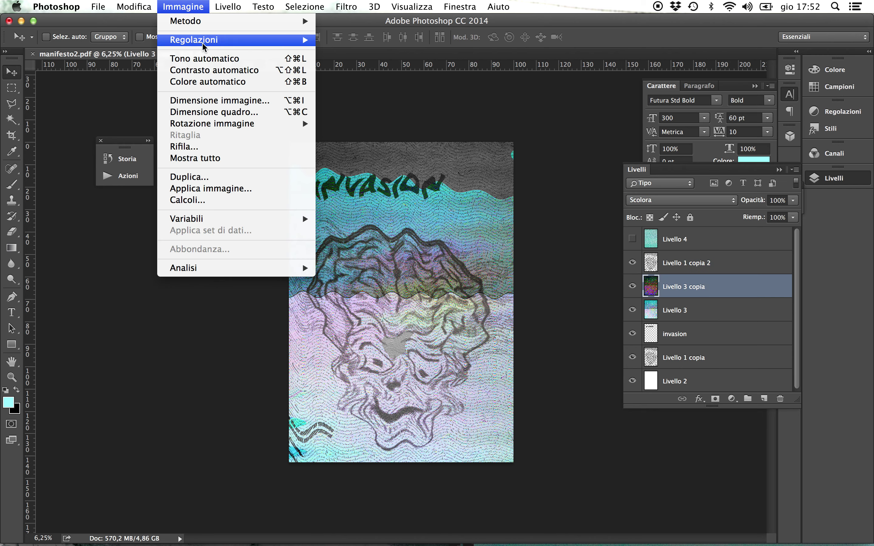
{"action": "mouse_move", "coordinate": [274, 40]}
{"action": "left_click", "coordinate": [329, 51]}
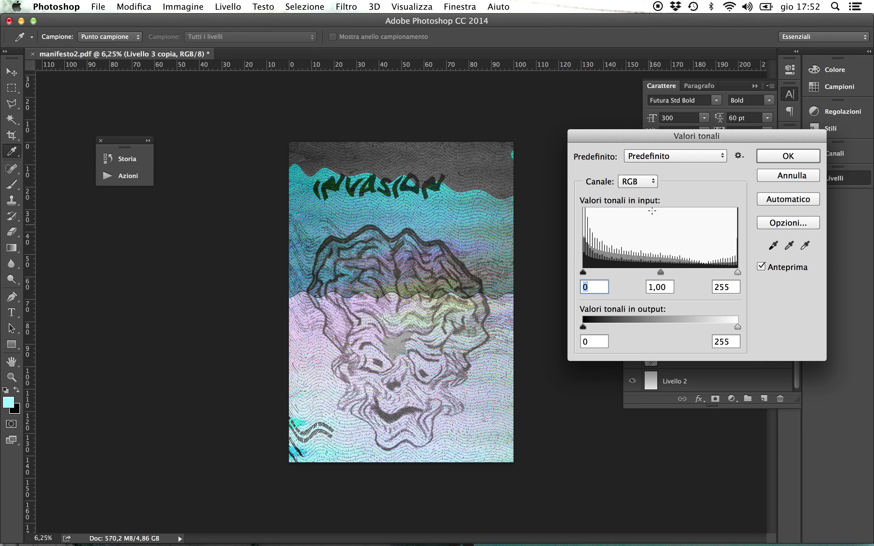
{"action": "left_click_drag", "start_coordinate": [583, 271], "coordinate": [727, 269]}
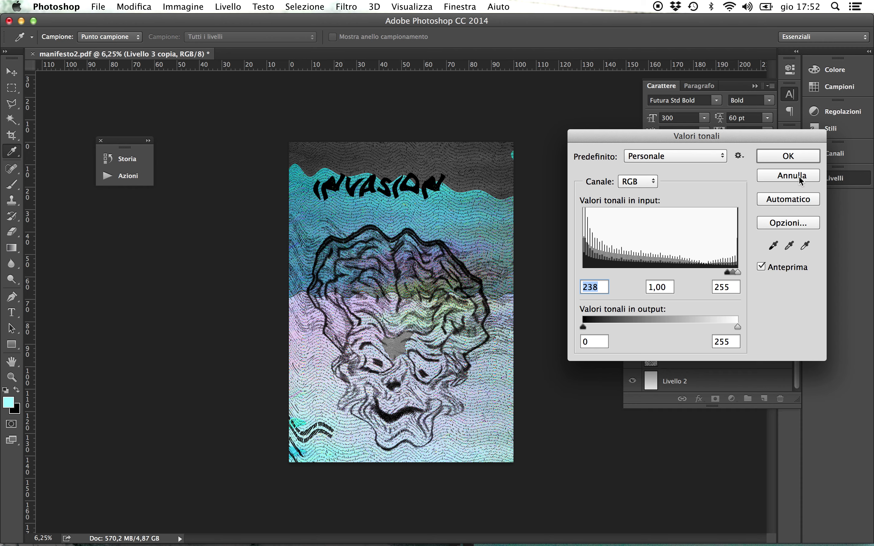
{"action": "left_click", "coordinate": [801, 157]}
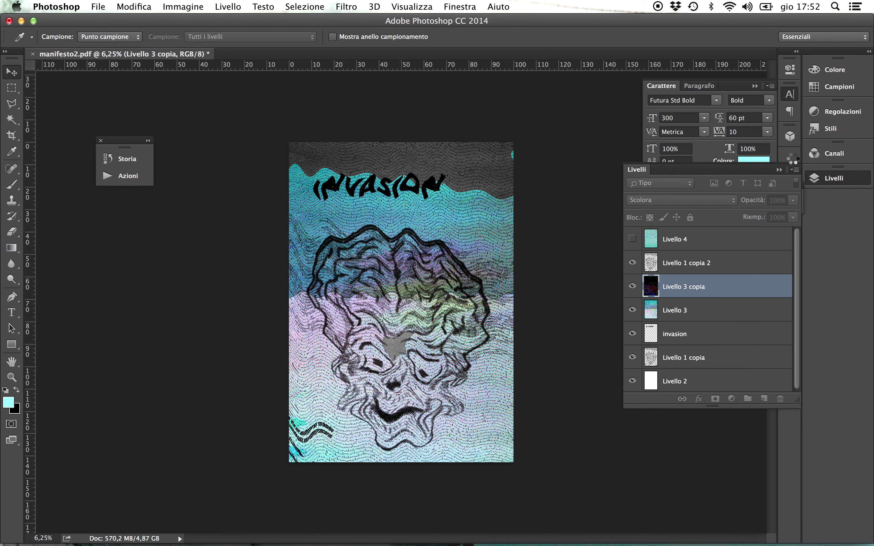
- Show the Livello 4 photo layer again and make it the active layer
{"action": "left_click", "coordinate": [633, 238]}
{"action": "left_click", "coordinate": [692, 240]}
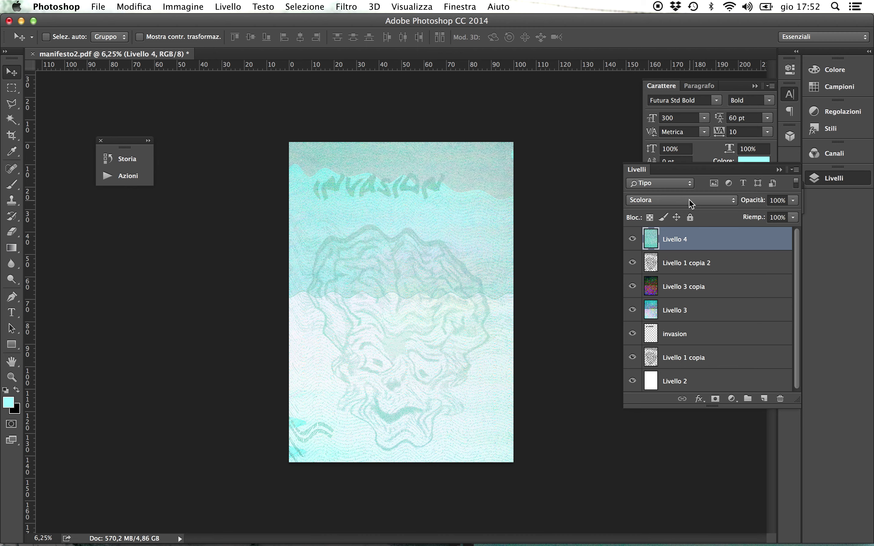
- Try a black input level of 216 on the Livello 4 layer with Valori tonali, without applying it
{"action": "left_click", "coordinate": [191, 7]}
{"action": "mouse_move", "coordinate": [205, 40]}
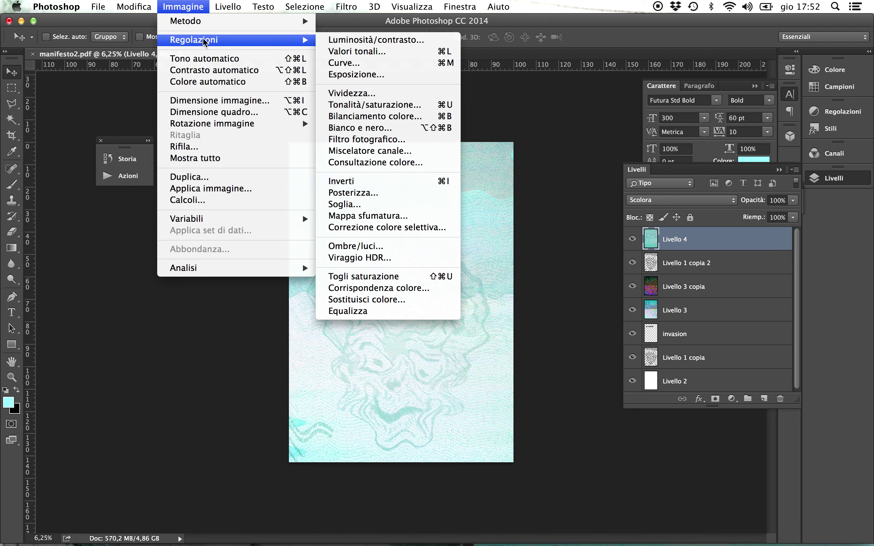
{"action": "left_click", "coordinate": [428, 51]}
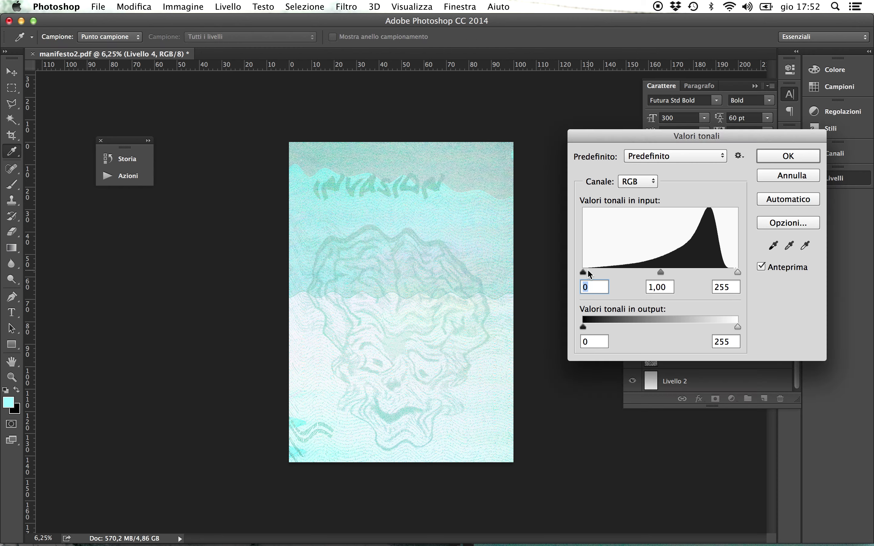
{"action": "left_click_drag", "start_coordinate": [587, 273], "coordinate": [715, 273]}
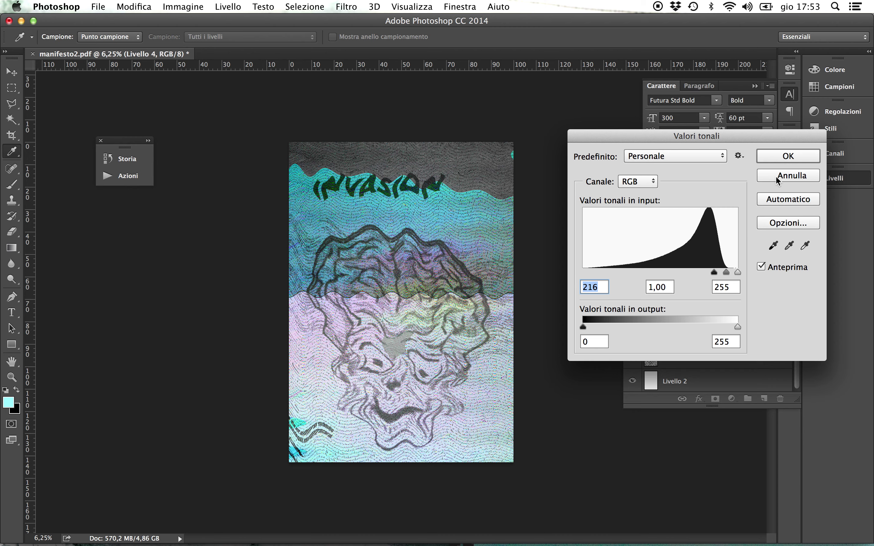
{"action": "left_click", "coordinate": [788, 176]}
{"action": "key", "text": "v"}
- Compare the Sovrapponi, Luce soffusa and Colore blend modes on the Livello 4 layer, and set it to Sovrapponi
{"action": "left_click", "coordinate": [678, 197]}
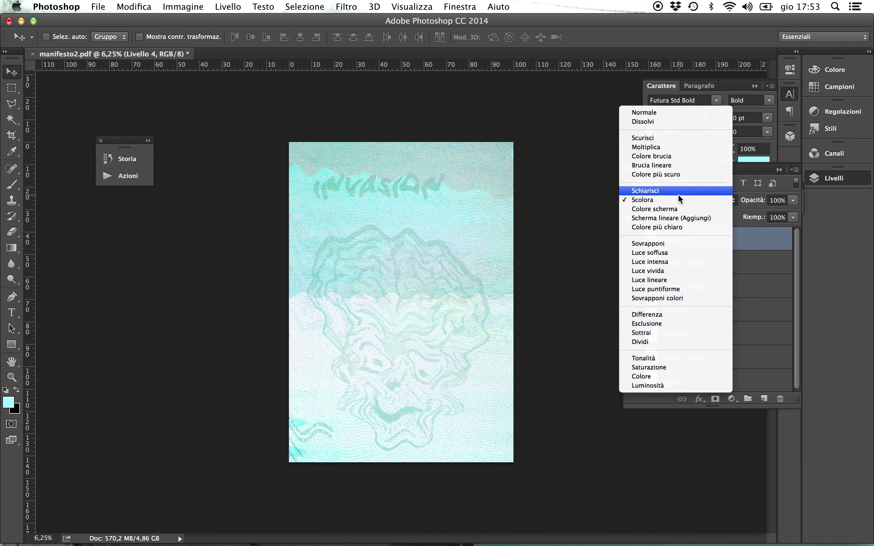
{"action": "left_click", "coordinate": [689, 244]}
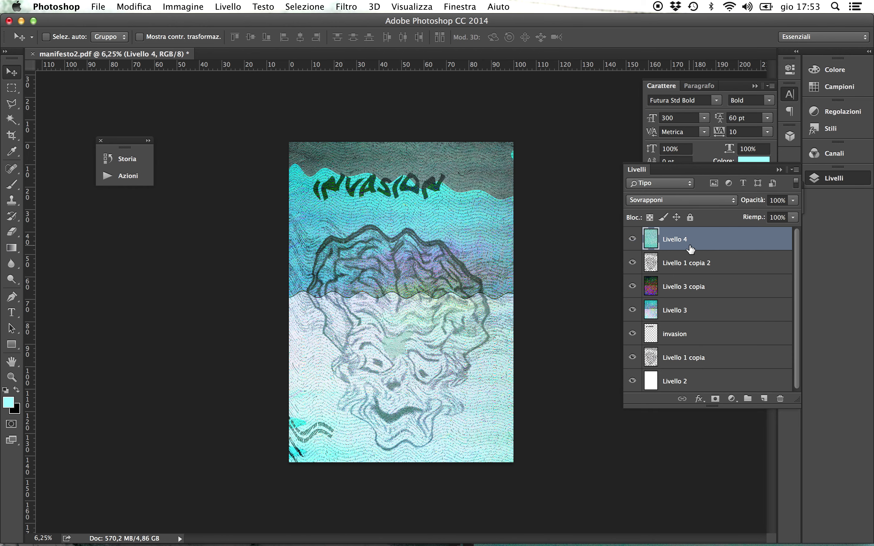
{"action": "left_click", "coordinate": [678, 201]}
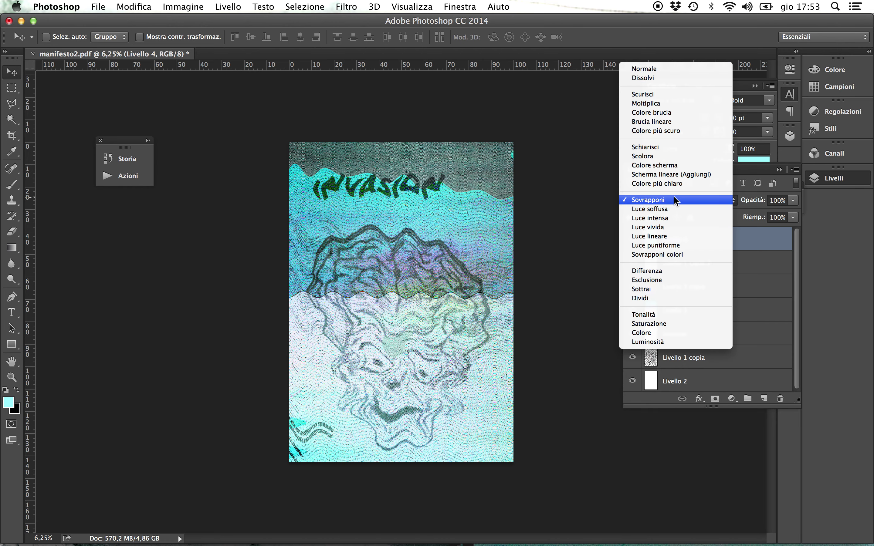
{"action": "left_click", "coordinate": [669, 209]}
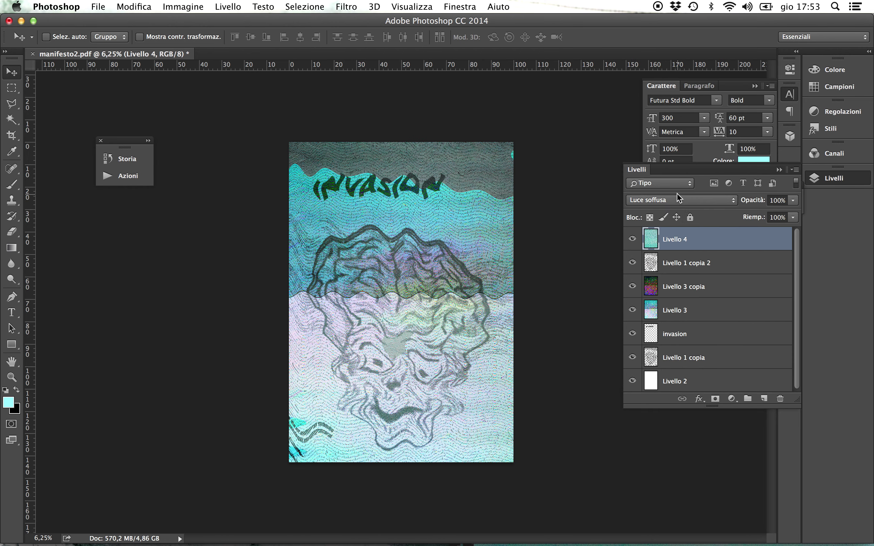
{"action": "left_click", "coordinate": [679, 200]}
{"action": "left_click", "coordinate": [662, 325]}
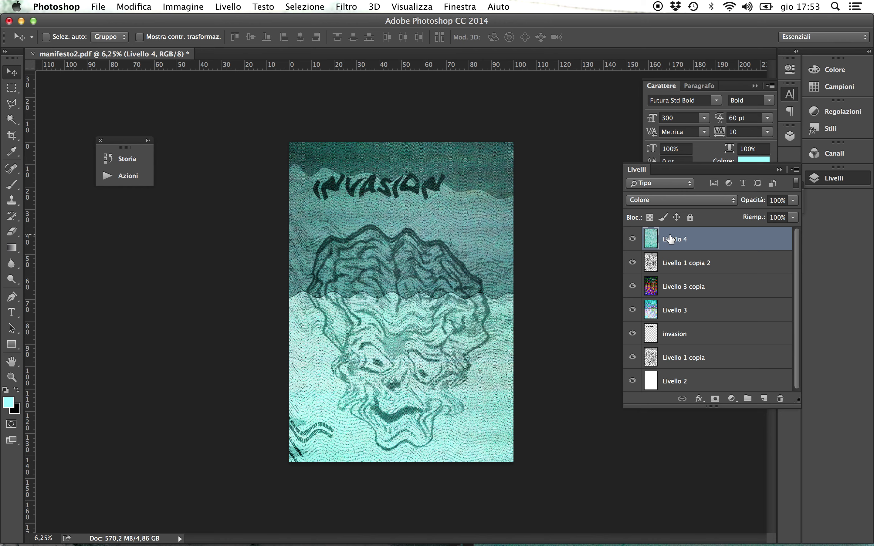
{"action": "left_click", "coordinate": [682, 201]}
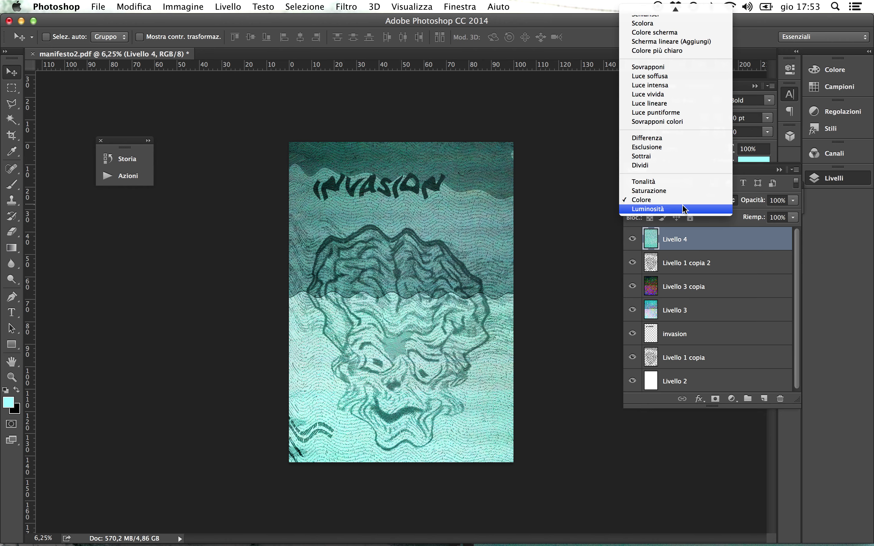
{"action": "left_click", "coordinate": [691, 68]}
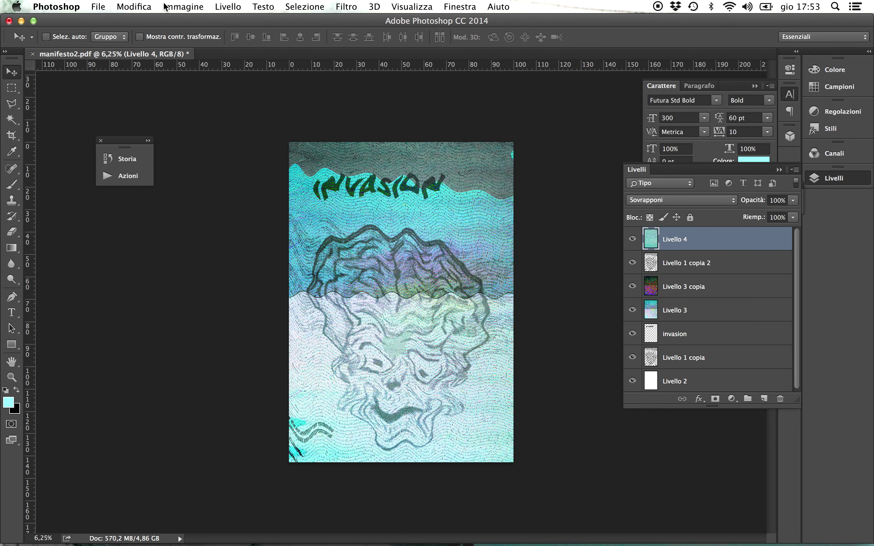
- Adjust the Livello 4 layer with Valori tonali, setting the input levels to 114, 1,64 and 203
{"action": "left_click", "coordinate": [187, 5]}
{"action": "mouse_move", "coordinate": [193, 38]}
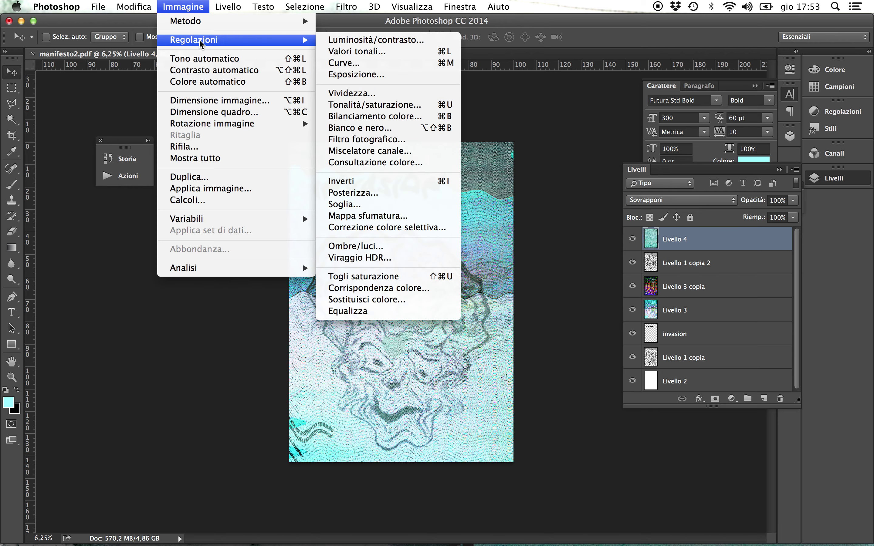
{"action": "left_click", "coordinate": [336, 70]}
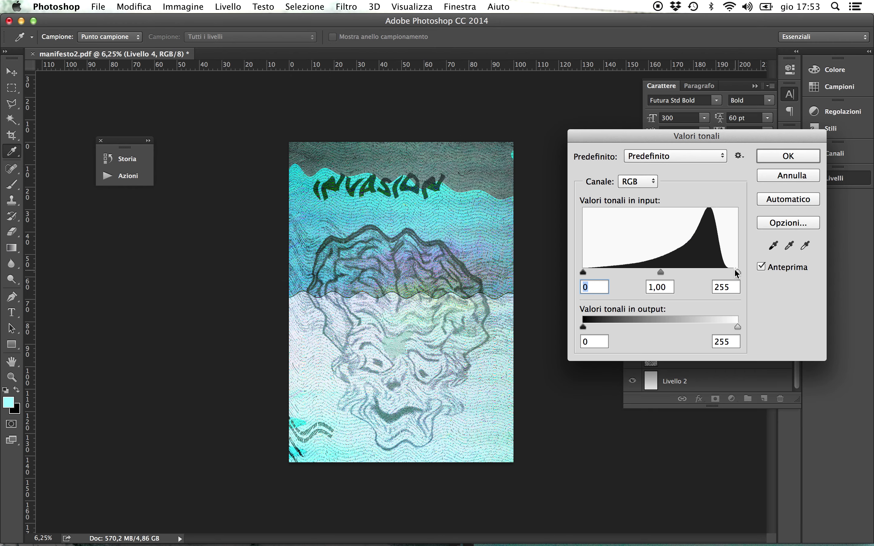
{"action": "left_click_drag", "start_coordinate": [737, 271], "coordinate": [707, 272]}
{"action": "left_click_drag", "start_coordinate": [587, 272], "coordinate": [668, 272]}
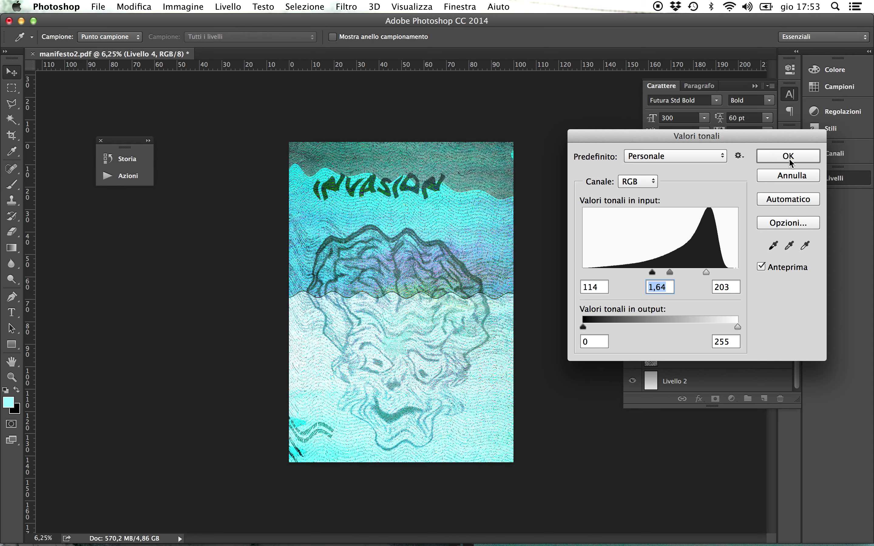
{"action": "left_click", "coordinate": [789, 156]}
- Raise the Livello 4 layer's saturation to +69 and lower its lightness slightly with Tonalità/saturazione
{"action": "left_click", "coordinate": [183, 6]}
{"action": "mouse_move", "coordinate": [238, 39]}
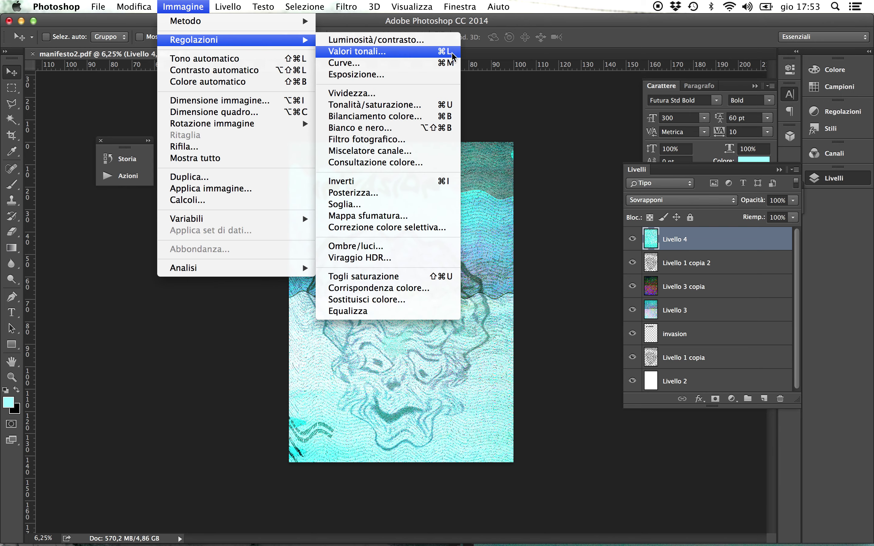
{"action": "left_click", "coordinate": [421, 105]}
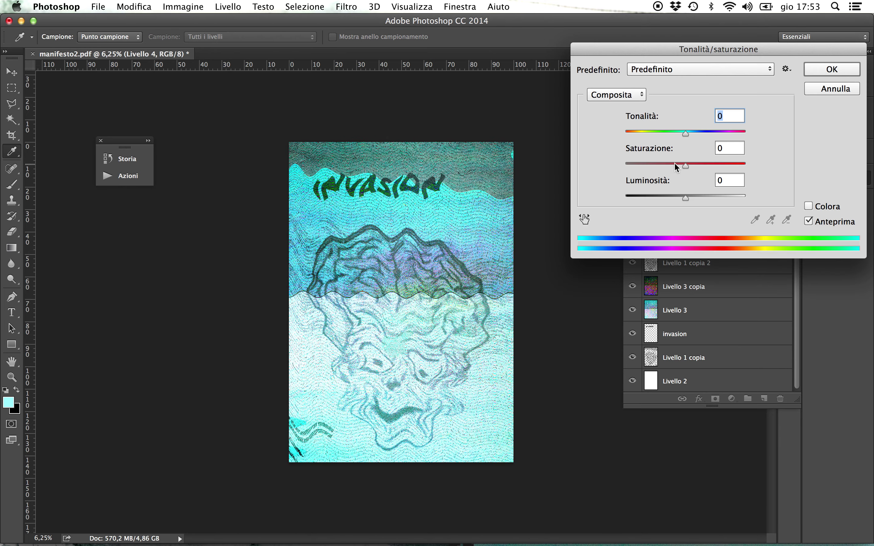
{"action": "left_click_drag", "start_coordinate": [683, 165], "coordinate": [734, 165]}
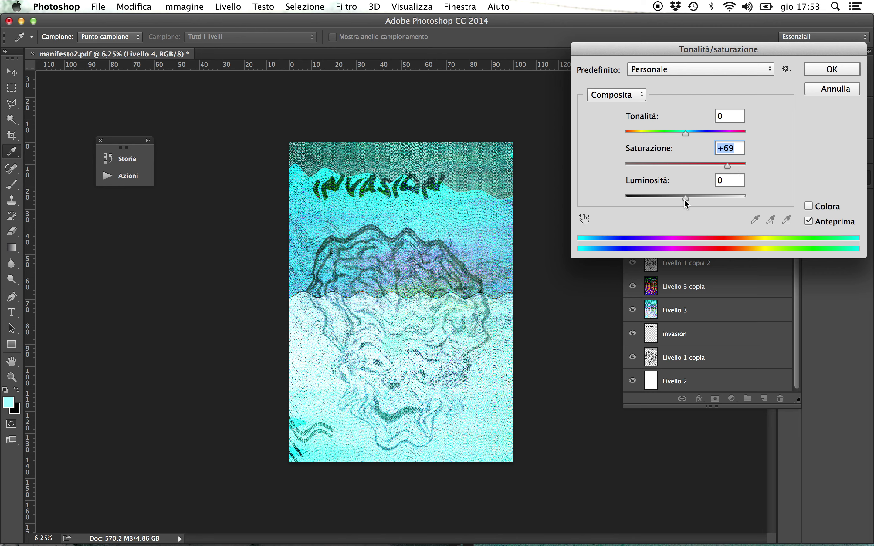
{"action": "mouse_move", "coordinate": [685, 198]}
{"action": "left_mouse_down"}
{"action": "mouse_move", "coordinate": [713, 197]}
{"action": "mouse_move", "coordinate": [670, 199]}
{"action": "left_mouse_up"}
{"action": "left_click", "coordinate": [846, 68]}
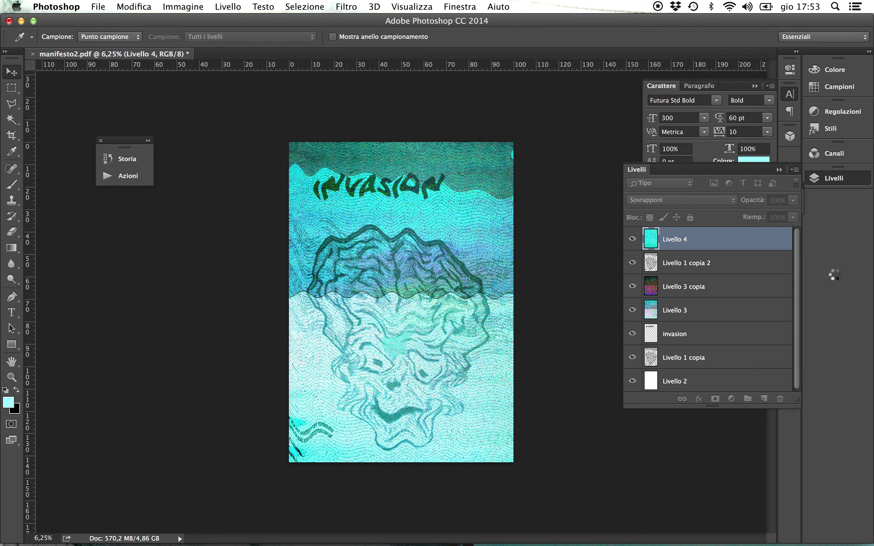
- Move the Livello 1 copia 2 drawing layer above Livello 4 in the layer stack
{"action": "left_click", "coordinate": [747, 363]}
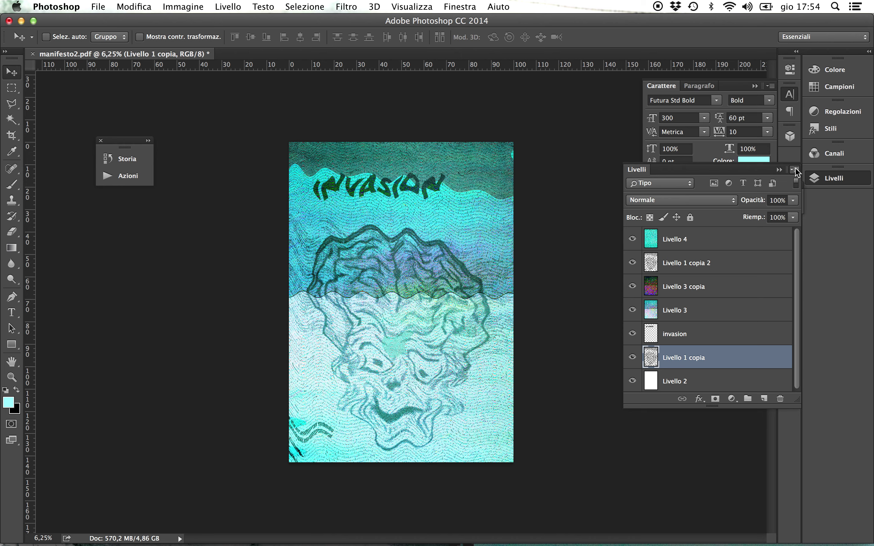
{"action": "left_click", "coordinate": [699, 264]}
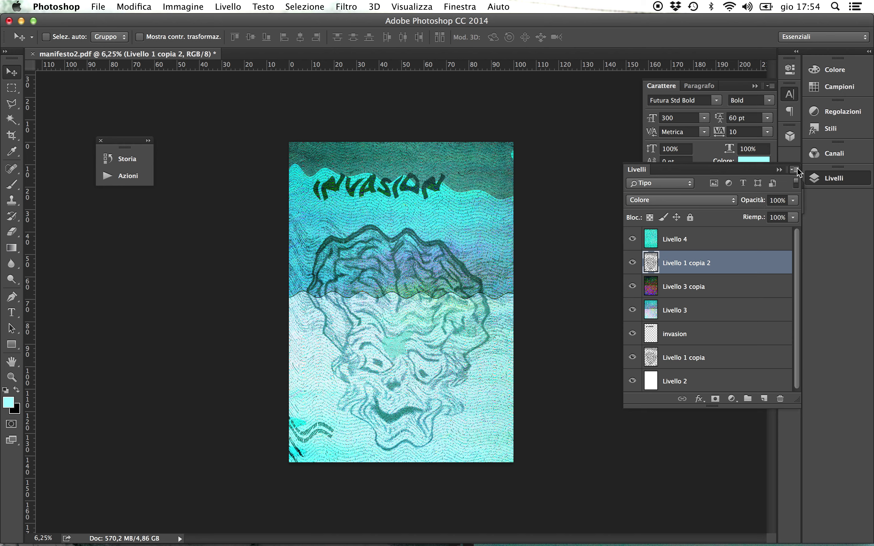
{"action": "left_click_drag", "start_coordinate": [699, 271], "coordinate": [702, 232]}
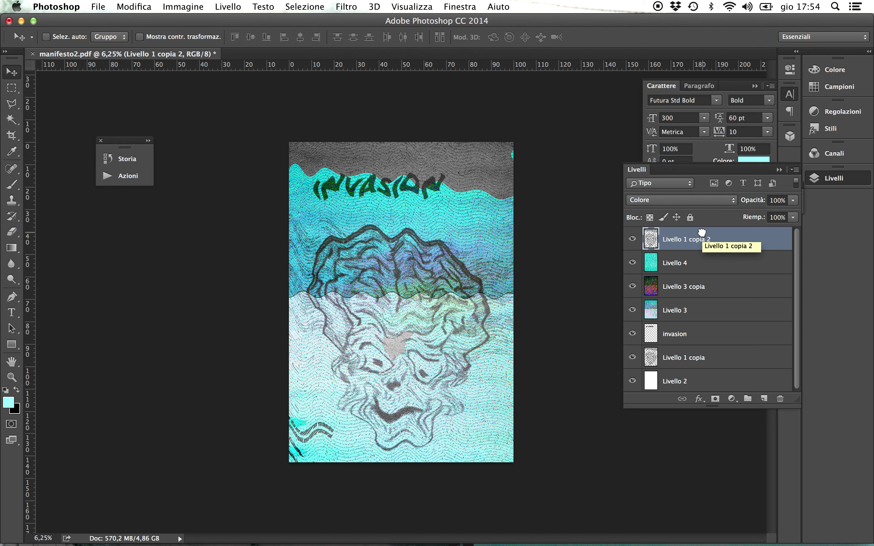
{"action": "mouse_move", "coordinate": [696, 245]}
{"action": "left_mouse_down"}
{"action": "mouse_move", "coordinate": [690, 273]}
{"action": "mouse_move", "coordinate": [688, 232]}
{"action": "left_mouse_up"}
- Set the Livello 1 copia 2 layer's blend mode to Moltiplica and its opacity to 59%
{"action": "left_click", "coordinate": [680, 201]}
{"action": "scroll", "coordinate": [669, 52], "scroll_direction": "up", "scroll_amount": 3}
{"action": "left_click", "coordinate": [673, 34]}
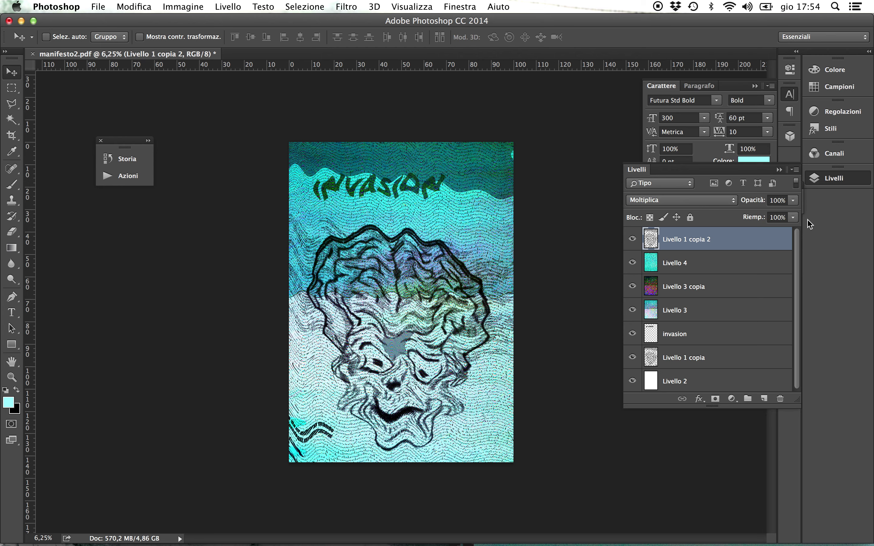
{"action": "left_click", "coordinate": [793, 201]}
{"action": "left_click_drag", "start_coordinate": [795, 216], "coordinate": [771, 217]}
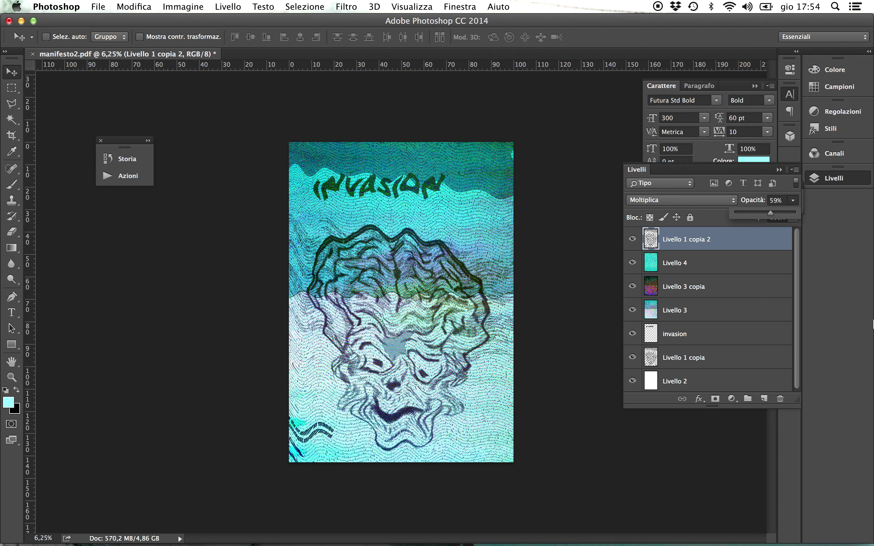
- Duplicate the Livello 1 copia layer and shift the duplicate slightly off the original drawing
{"action": "left_click", "coordinate": [739, 265]}
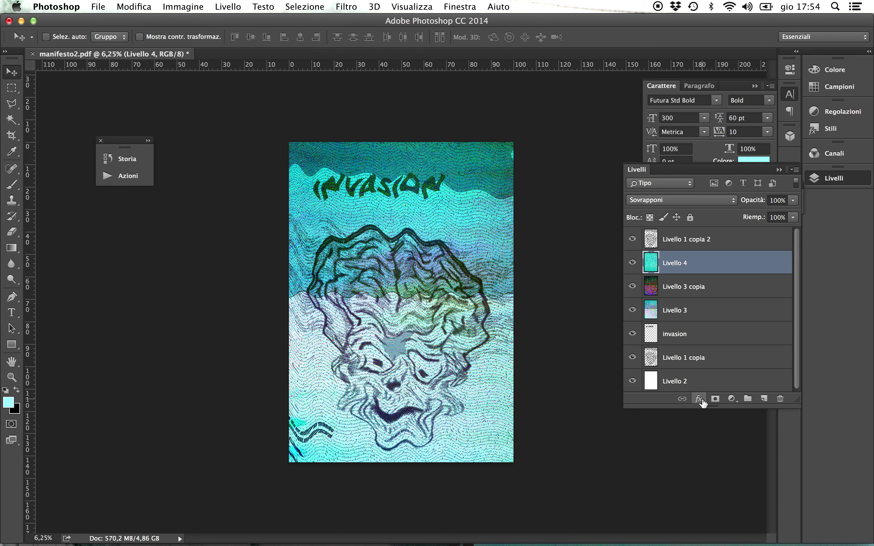
{"action": "left_click", "coordinate": [701, 364]}
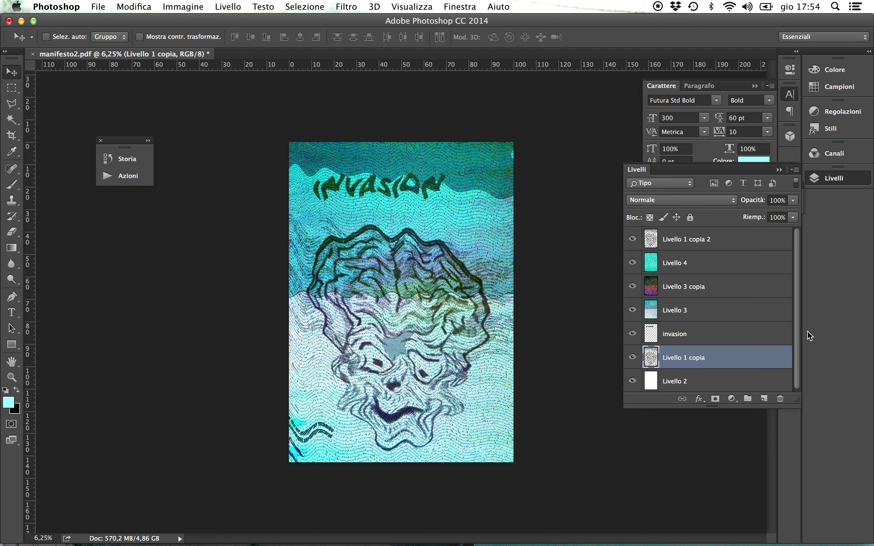
{"action": "left_click", "coordinate": [795, 170]}
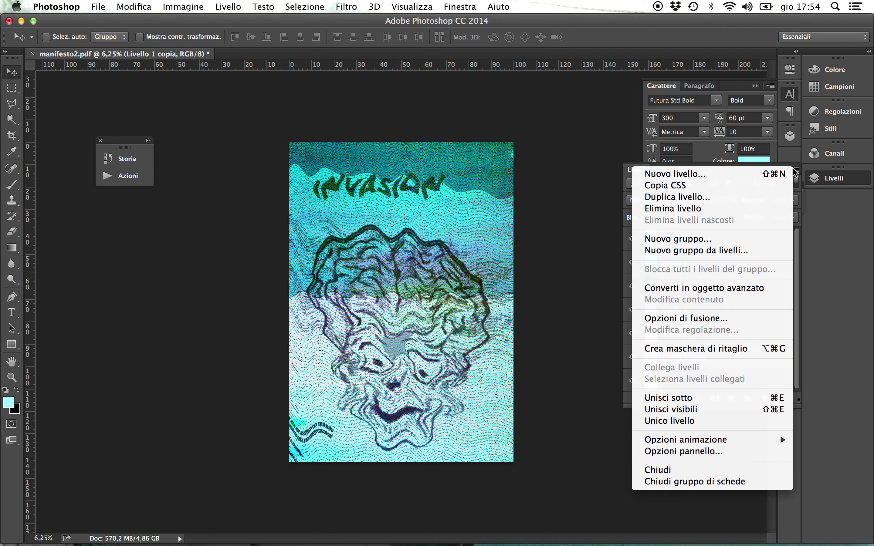
{"action": "left_click", "coordinate": [777, 197]}
{"action": "left_click", "coordinate": [571, 216]}
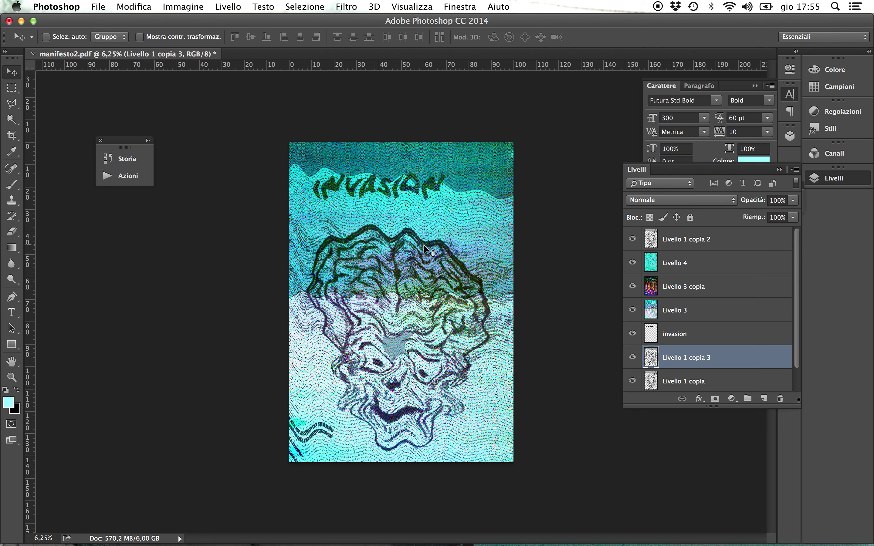
{"action": "left_click_drag", "start_coordinate": [424, 245], "coordinate": [427, 241]}
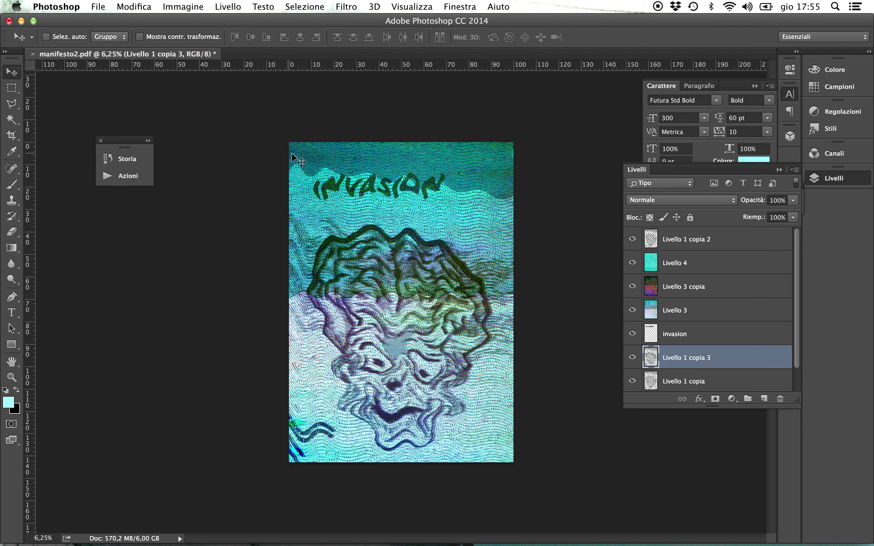
- Colorize the Livello 1 copia 3 layer red with Tonalità/saturazione, using Colora, hue 0, saturation 100 and lightness +37
{"action": "left_click", "coordinate": [171, 7]}
{"action": "mouse_move", "coordinate": [195, 40]}
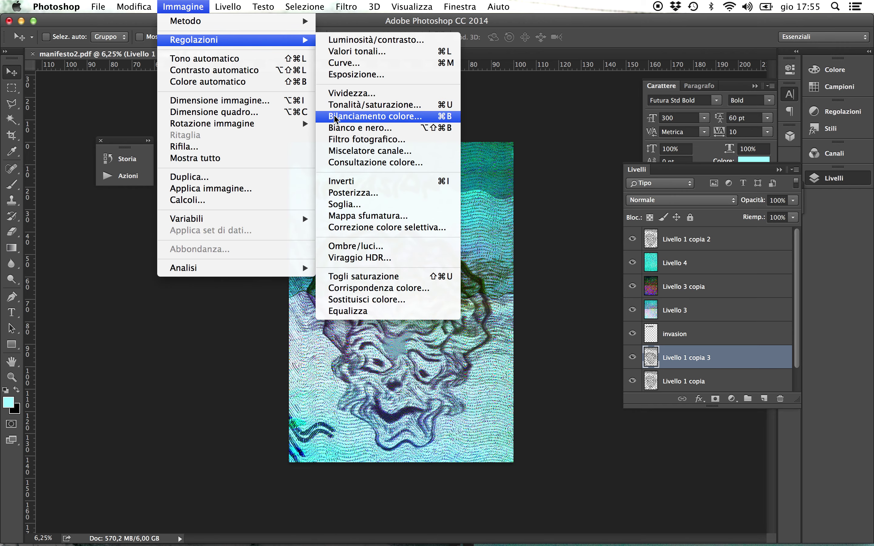
{"action": "left_click", "coordinate": [347, 105]}
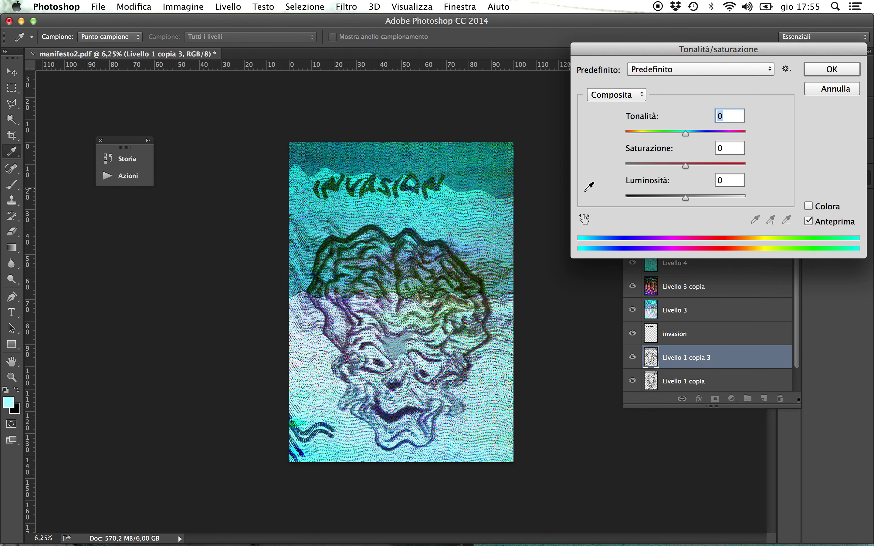
{"action": "left_click", "coordinate": [809, 207]}
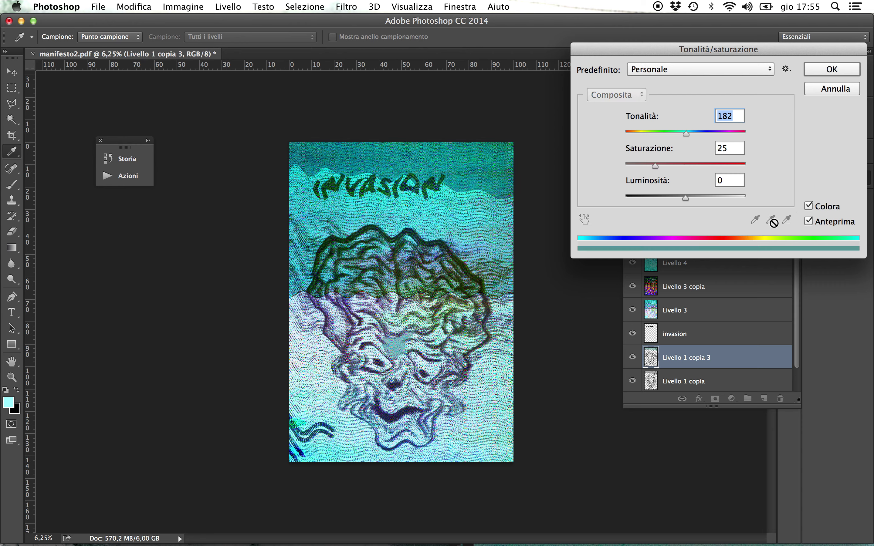
{"action": "left_click_drag", "start_coordinate": [687, 197], "coordinate": [736, 197]}
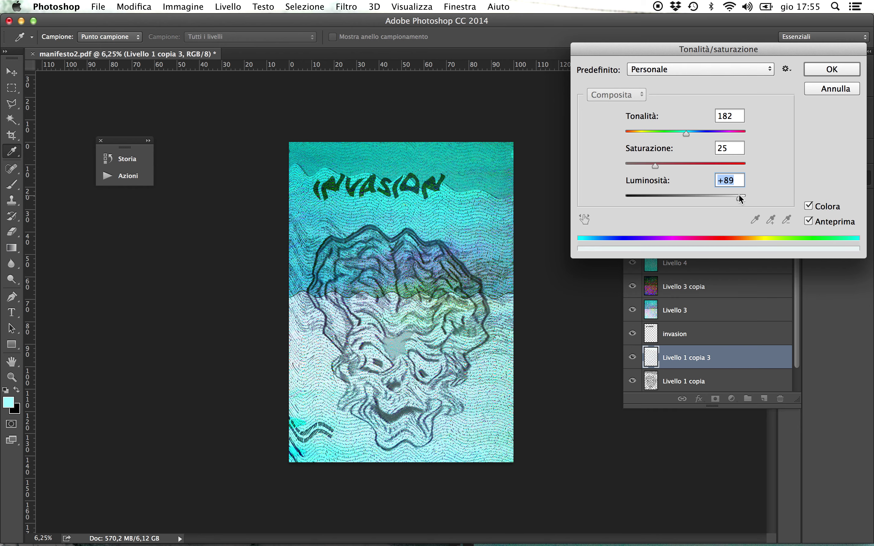
{"action": "left_click_drag", "start_coordinate": [655, 165], "coordinate": [708, 197]}
{"action": "left_click_drag", "start_coordinate": [687, 134], "coordinate": [623, 136]}
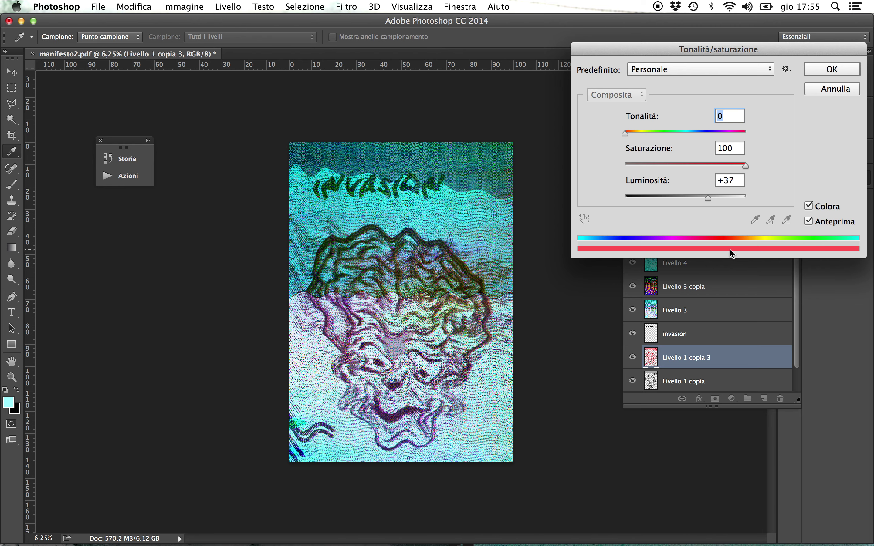
{"action": "left_click", "coordinate": [835, 72]}
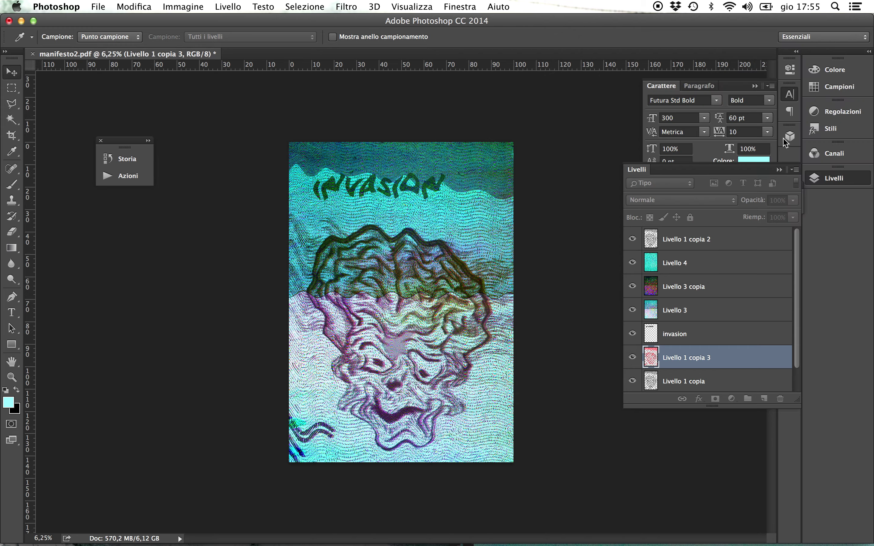
{"action": "key", "text": "v"}
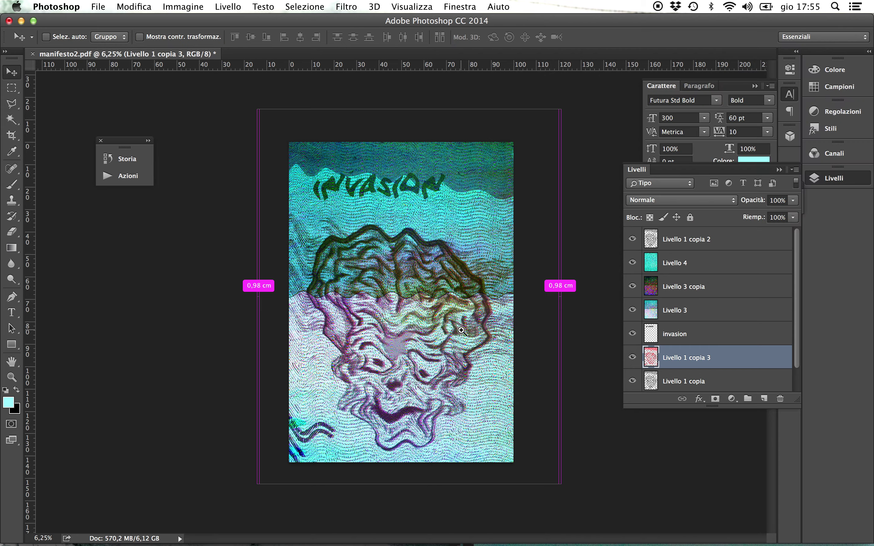
{"action": "key", "text": "super+plus"}
{"action": "left_click", "coordinate": [462, 331]}
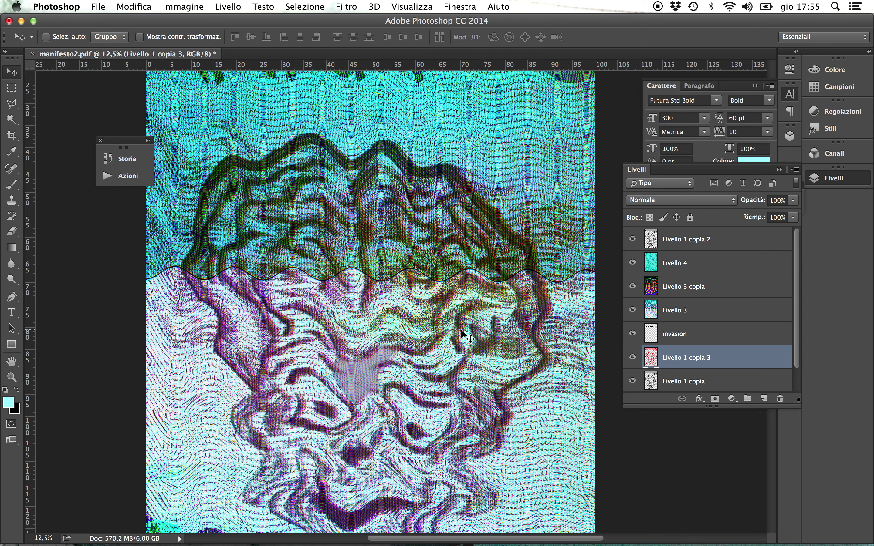
{"action": "key", "text": "super+minus"}
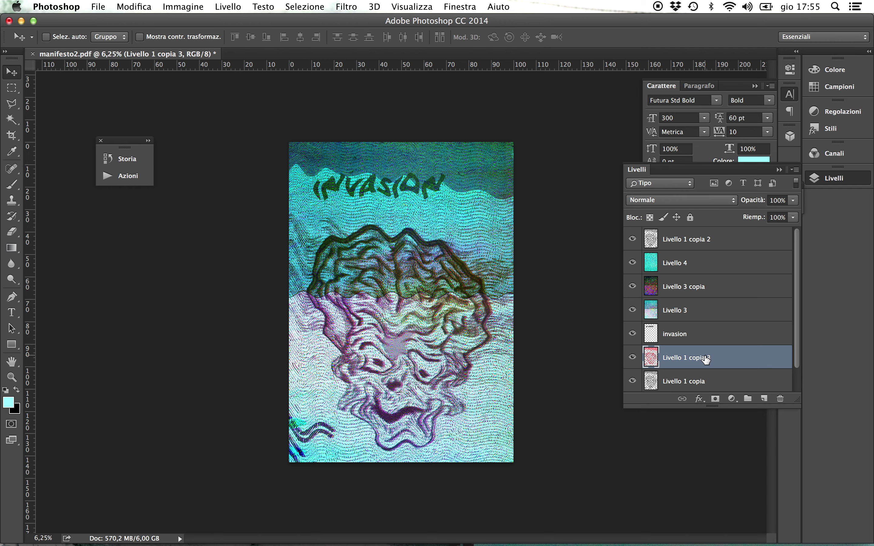
- Reduce the canvas height to 140 cm and accept the clipping of the excess area
{"action": "left_click", "coordinate": [186, 7]}
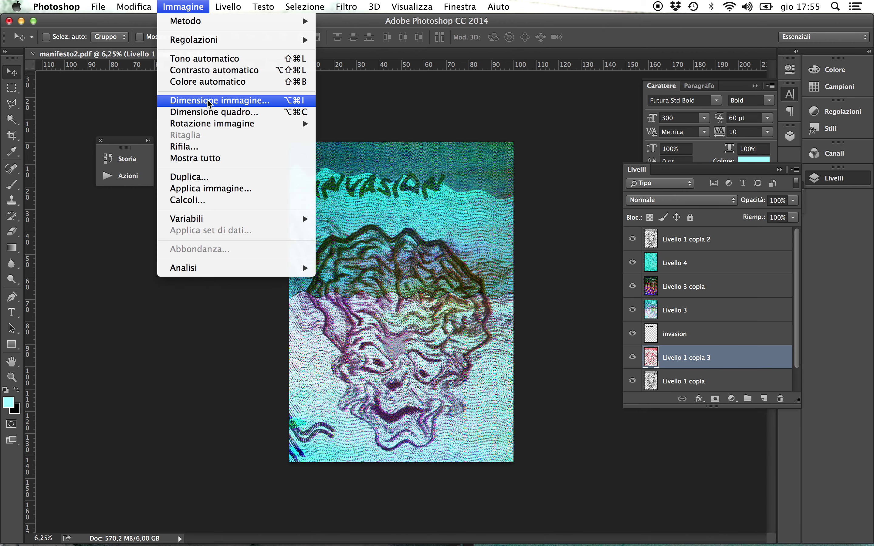
{"action": "left_click", "coordinate": [204, 112]}
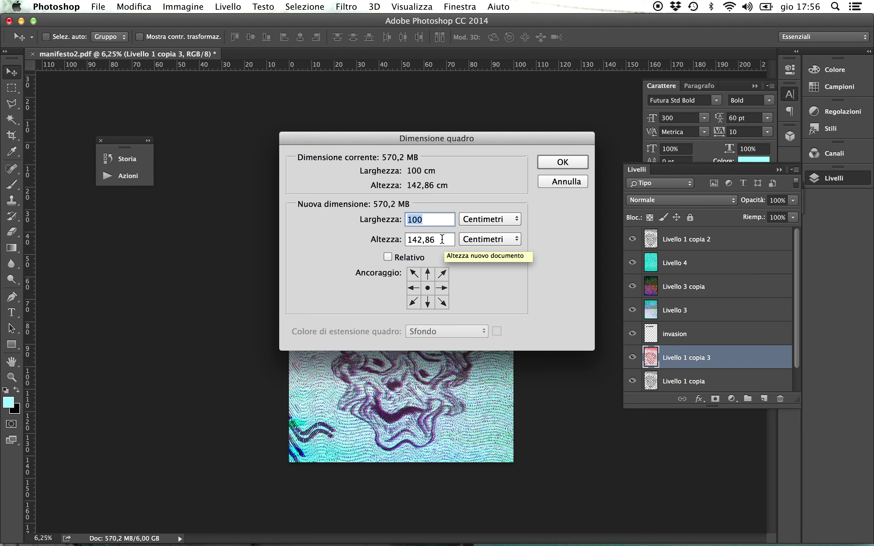
{"action": "left_click_drag", "start_coordinate": [418, 241], "coordinate": [430, 244]}
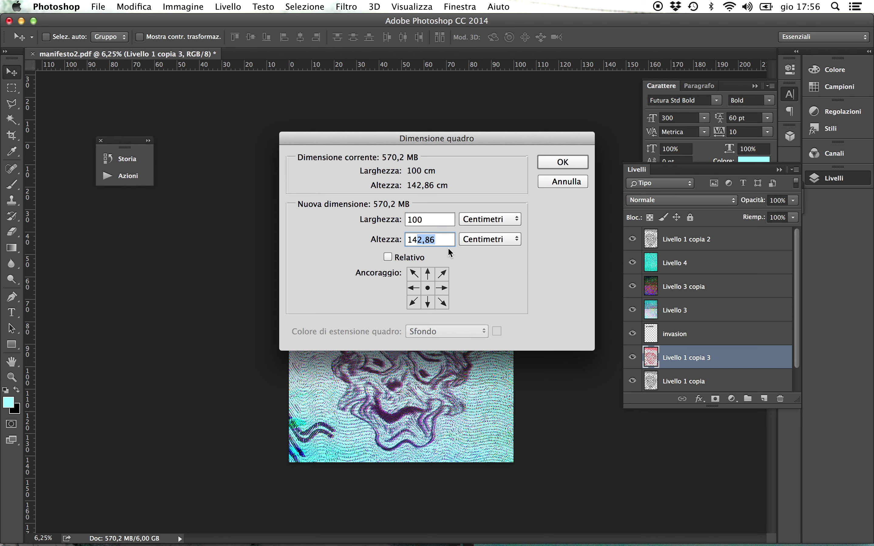
{"action": "type", "text": "0"}
{"action": "key", "text": "Return"}
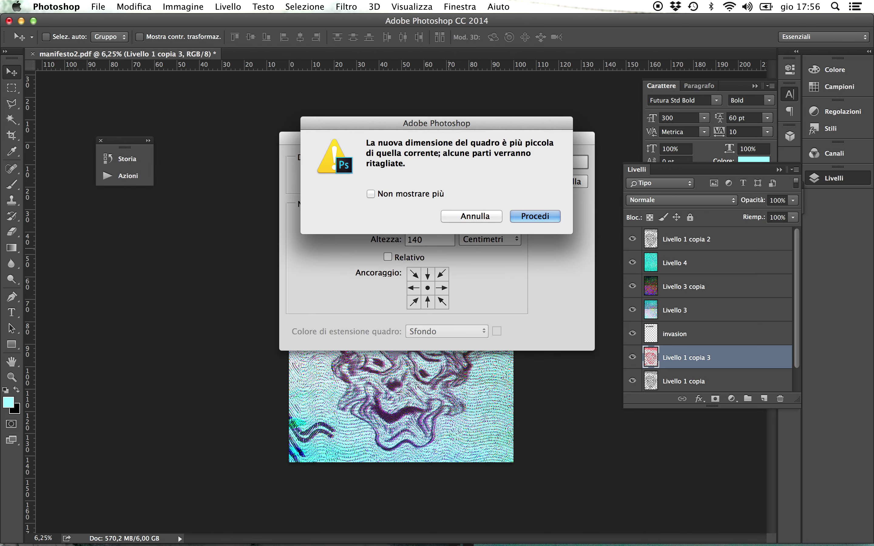
{"action": "key", "text": "Return"}
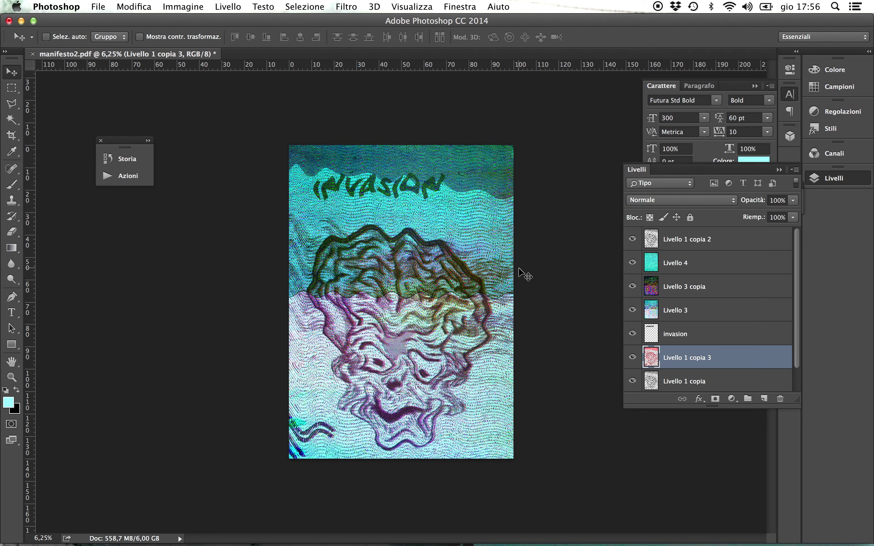
- Select all artwork layers from Livello 1 copia 2 down to Livello 1 copia and move them up about 8 cm
{"action": "left_click", "coordinate": [708, 242]}
{"action": "scroll", "coordinate": [799, 269], "scroll_direction": "down", "scroll_amount": 1}
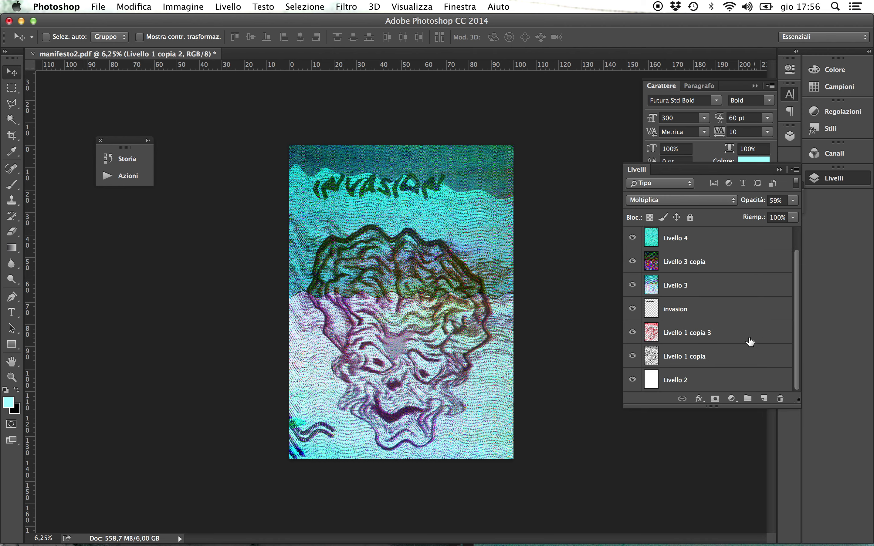
{"action": "left_click", "coordinate": [710, 357], "text": "shift"}
{"action": "left_click_drag", "start_coordinate": [424, 249], "coordinate": [429, 241]}
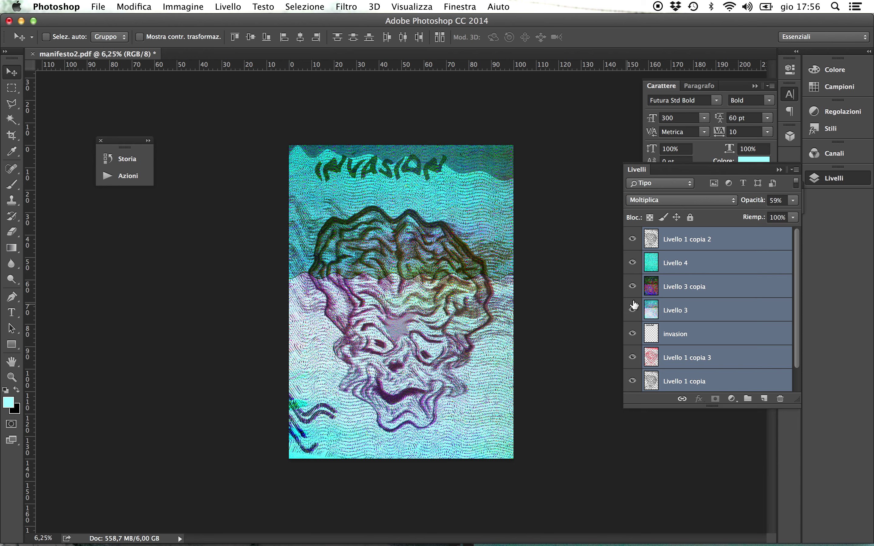
- Distort the layers Livello 1 copia 2, Livello 1 copia 3 and Livello 1 copia together by pulling both lower corners slightly outward and down
{"action": "left_click", "coordinate": [700, 245]}
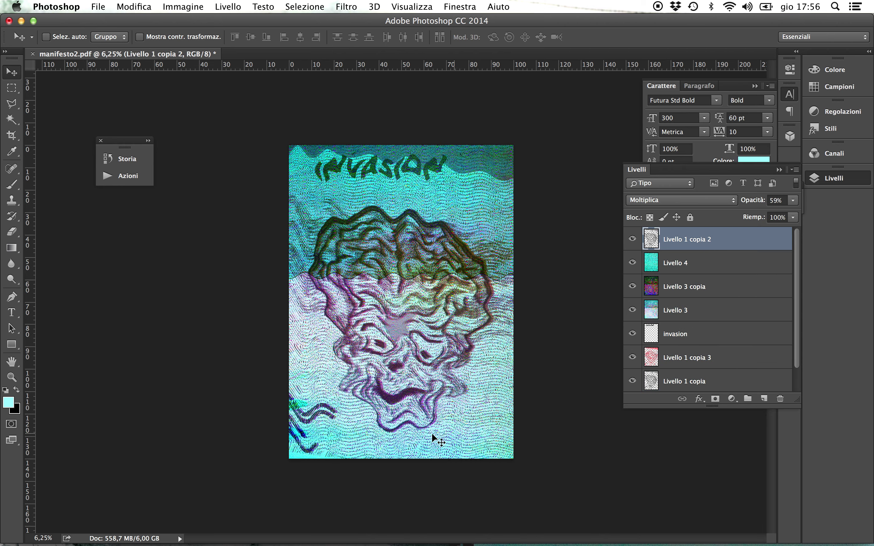
{"action": "left_click", "coordinate": [697, 365], "text": "super"}
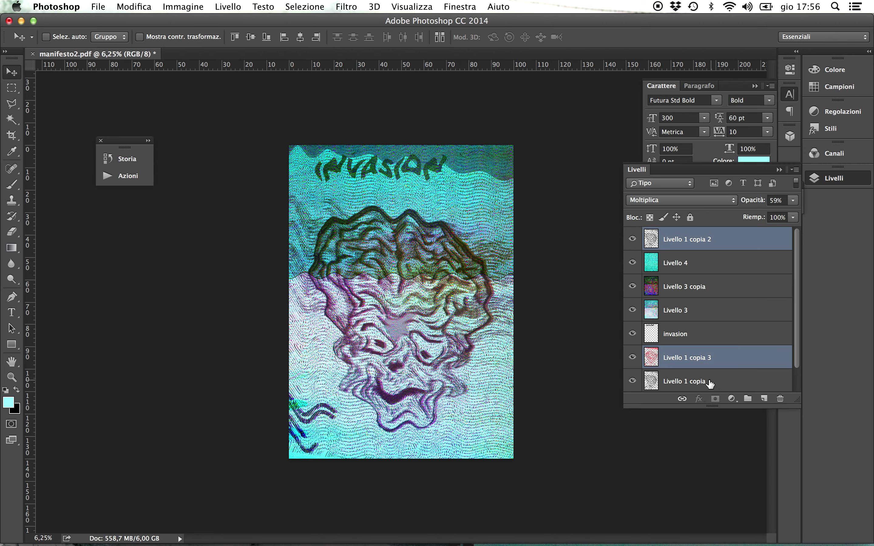
{"action": "left_click", "coordinate": [710, 384], "text": "super"}
{"action": "left_click_drag", "start_coordinate": [800, 342], "coordinate": [795, 382]}
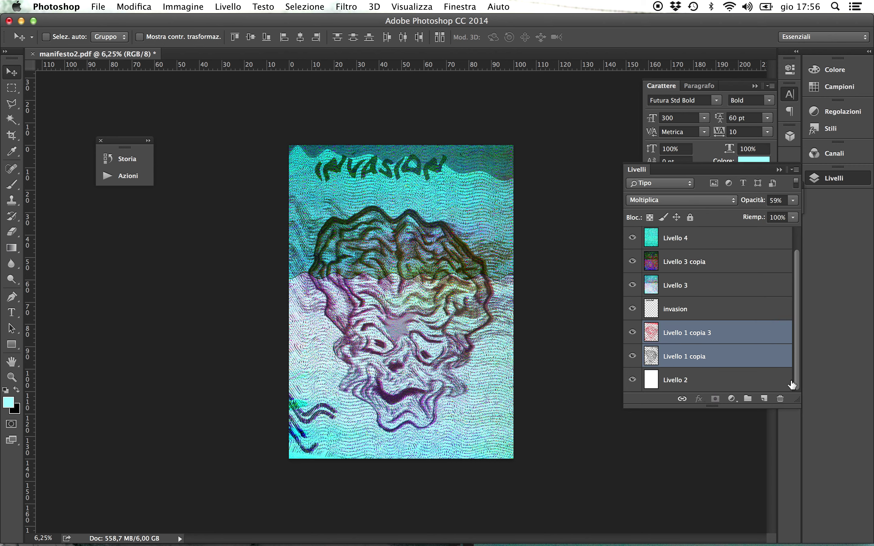
{"action": "left_click", "coordinate": [184, 7]}
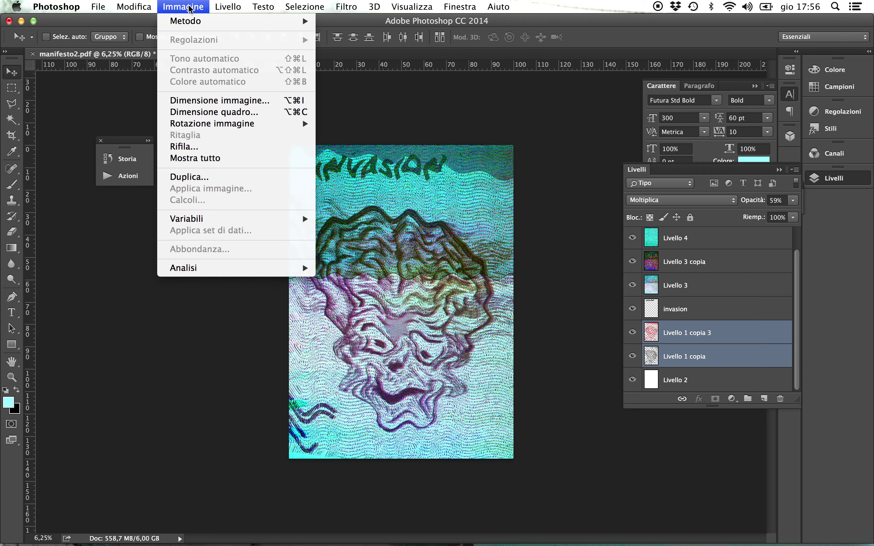
{"action": "mouse_move", "coordinate": [137, 6]}
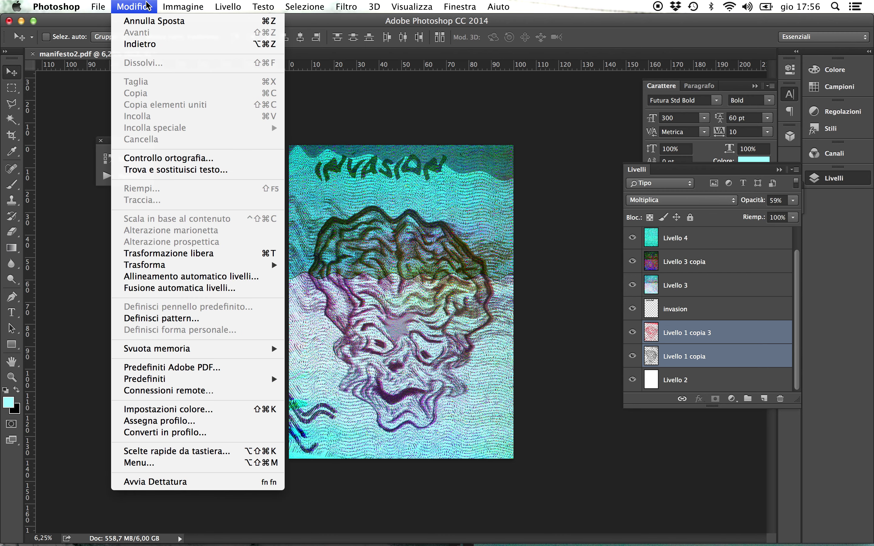
{"action": "mouse_move", "coordinate": [191, 265]}
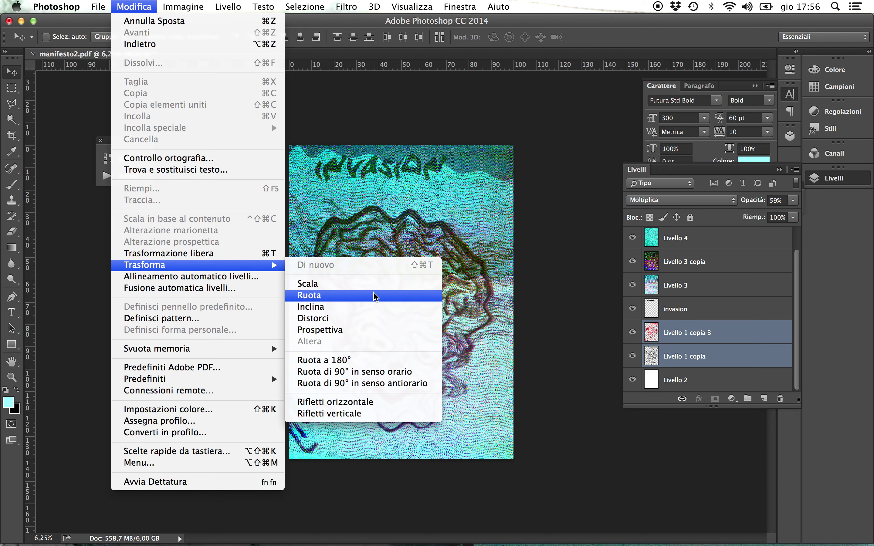
{"action": "left_click", "coordinate": [374, 318]}
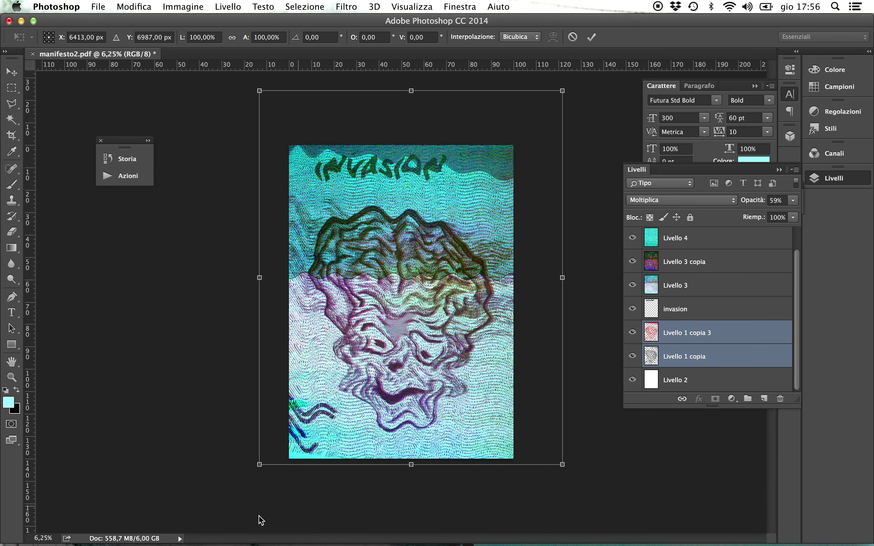
{"action": "left_click_drag", "start_coordinate": [260, 465], "coordinate": [246, 481]}
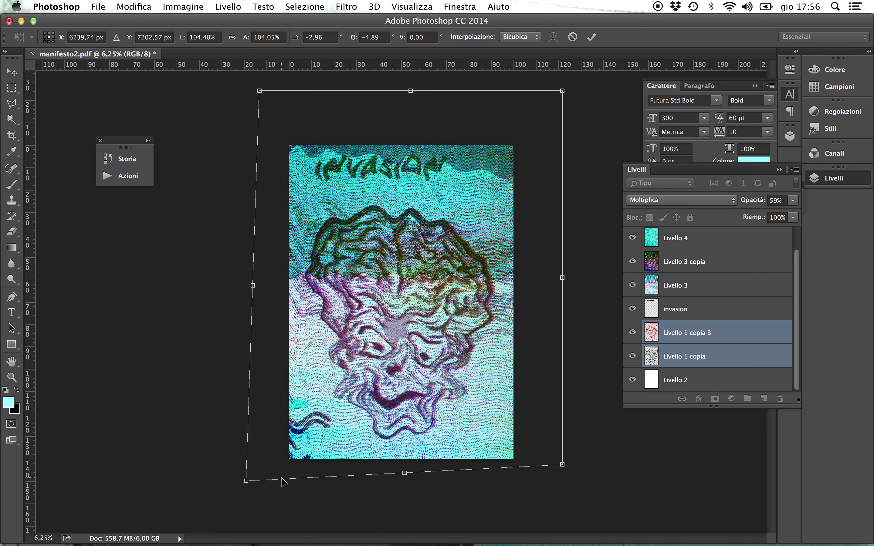
{"action": "left_click_drag", "start_coordinate": [563, 465], "coordinate": [571, 476]}
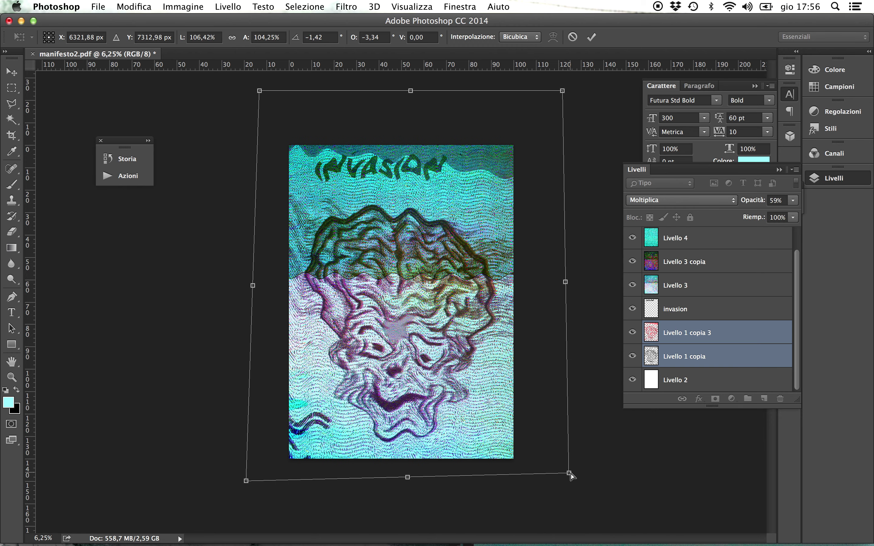
{"action": "key", "text": "Return"}
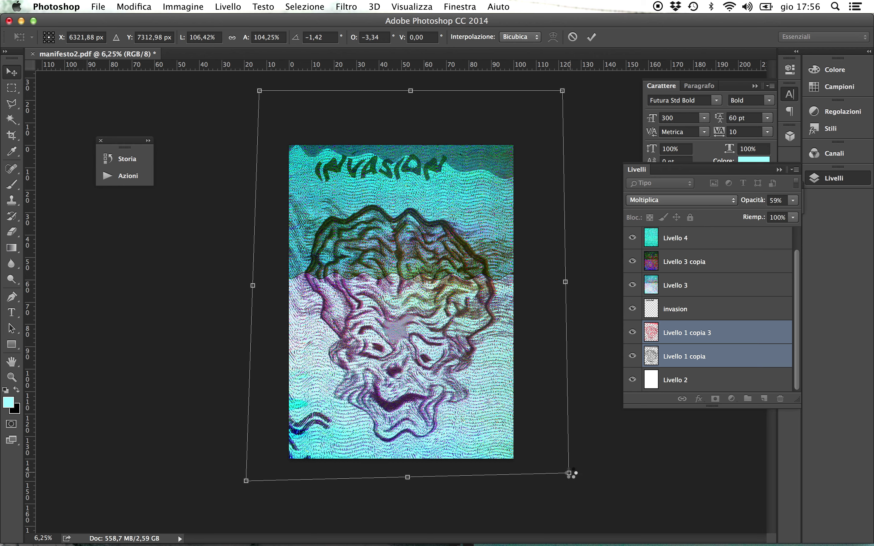
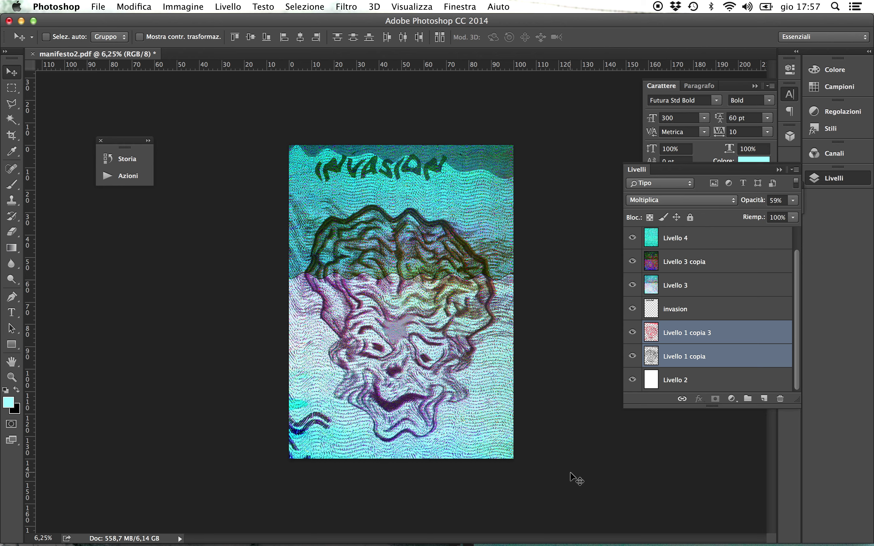
- Start saving the poster as a new file and choose the Photoshop format
{"action": "left_click", "coordinate": [172, 9]}
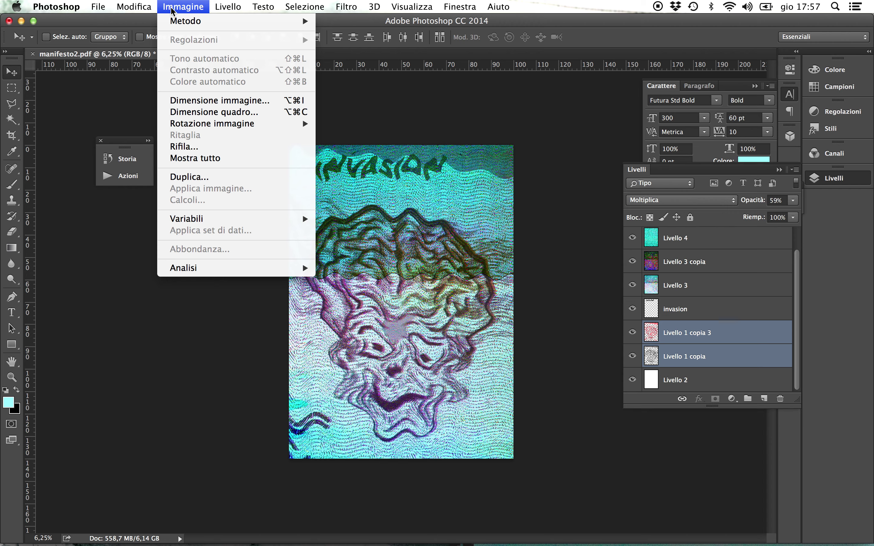
{"action": "left_click", "coordinate": [173, 8]}
{"action": "left_click", "coordinate": [98, 6]}
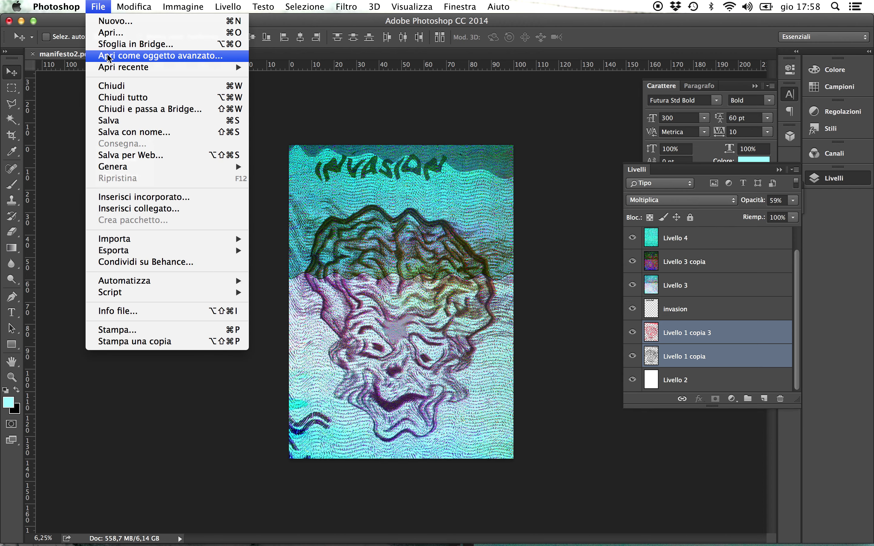
{"action": "left_click", "coordinate": [134, 132]}
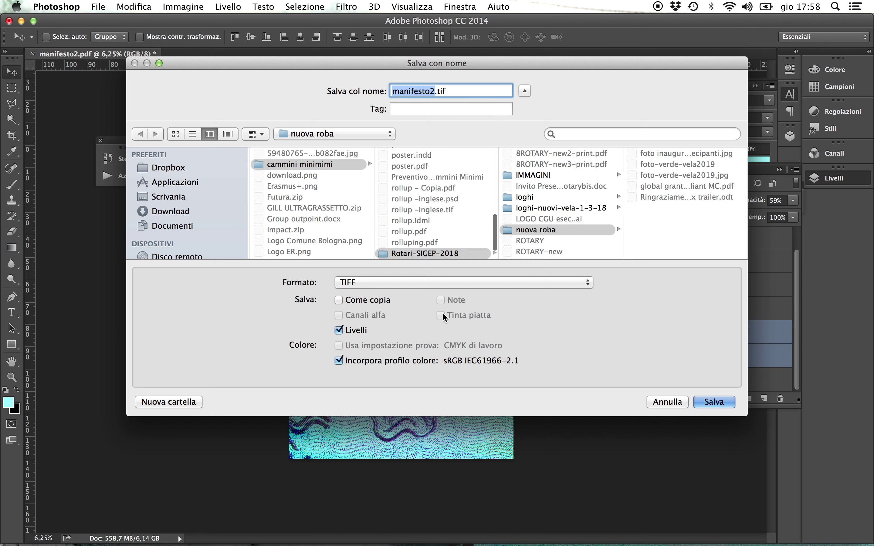
{"action": "left_click", "coordinate": [383, 287]}
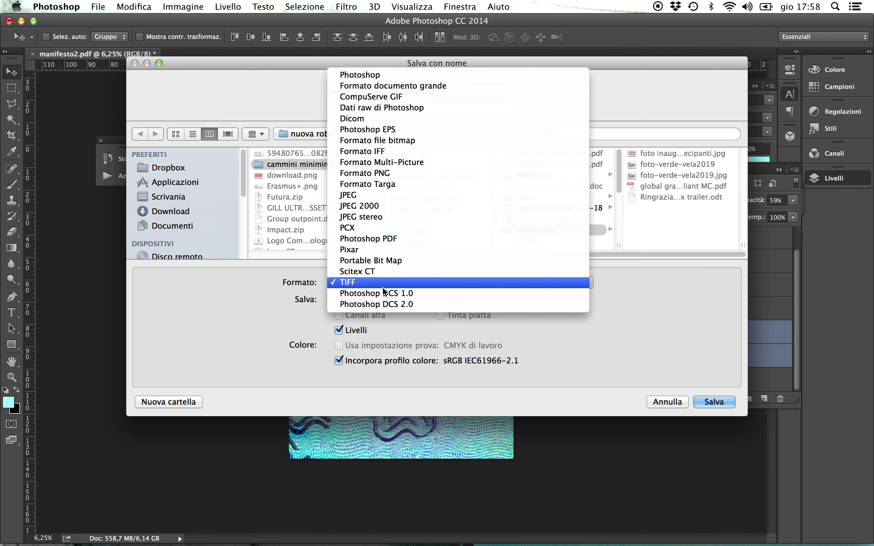
{"action": "left_click", "coordinate": [415, 75]}
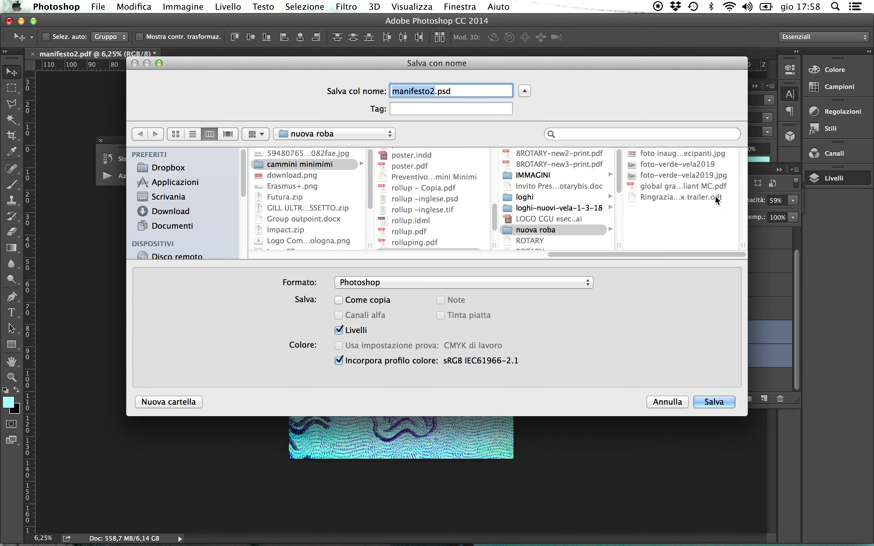
- Save the layered file as prova alieno.psd in the alieni folder on the desktop (Scrivania), with compatibility optimization enabled
{"action": "left_click", "coordinate": [169, 197]}
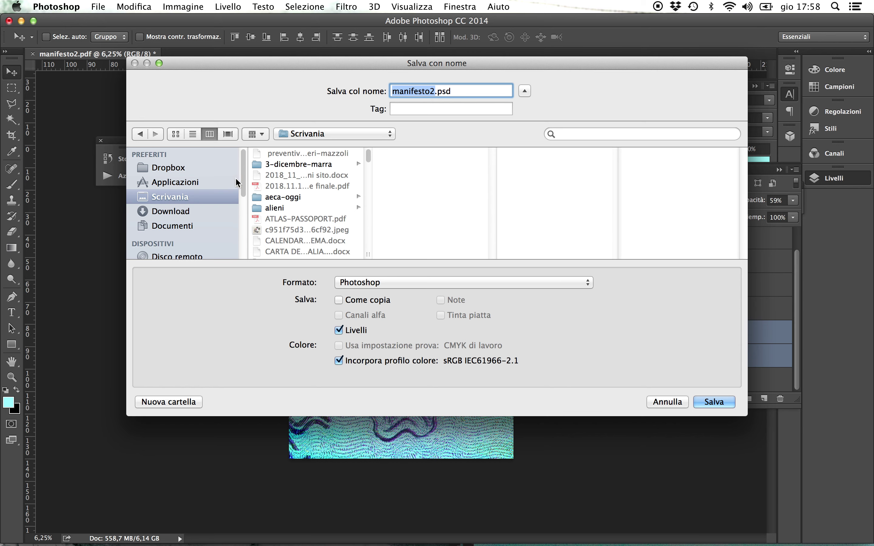
{"action": "left_click", "coordinate": [304, 209]}
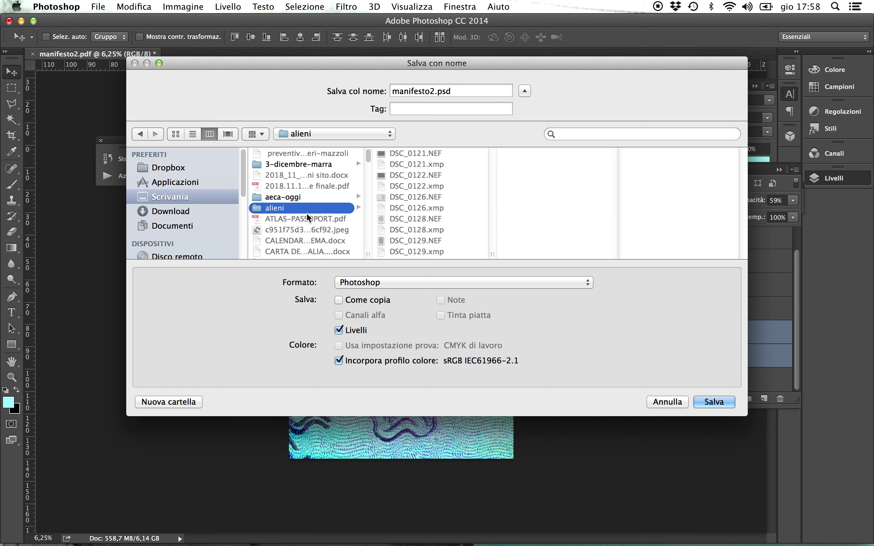
{"action": "left_click", "coordinate": [433, 90]}
{"action": "type", "text": "pr"}
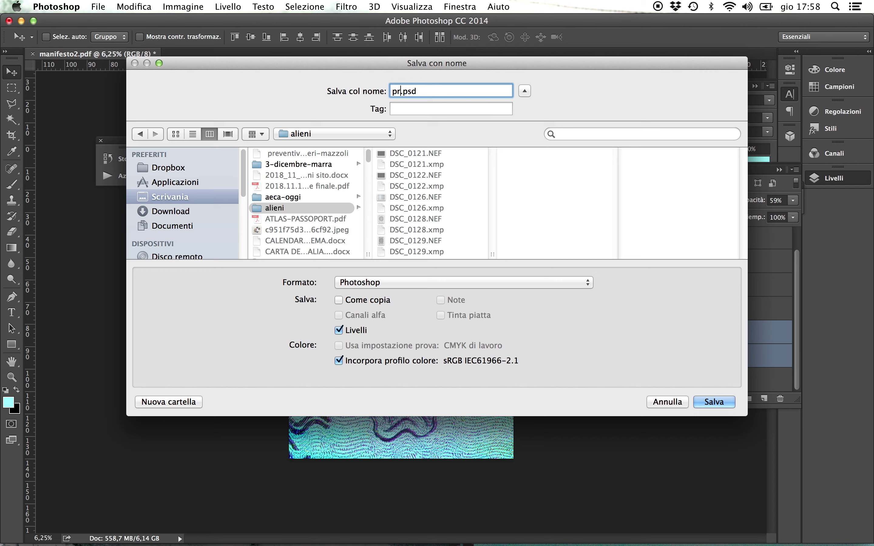
{"action": "type", "text": "ova alieno"}
{"action": "left_click", "coordinate": [730, 402]}
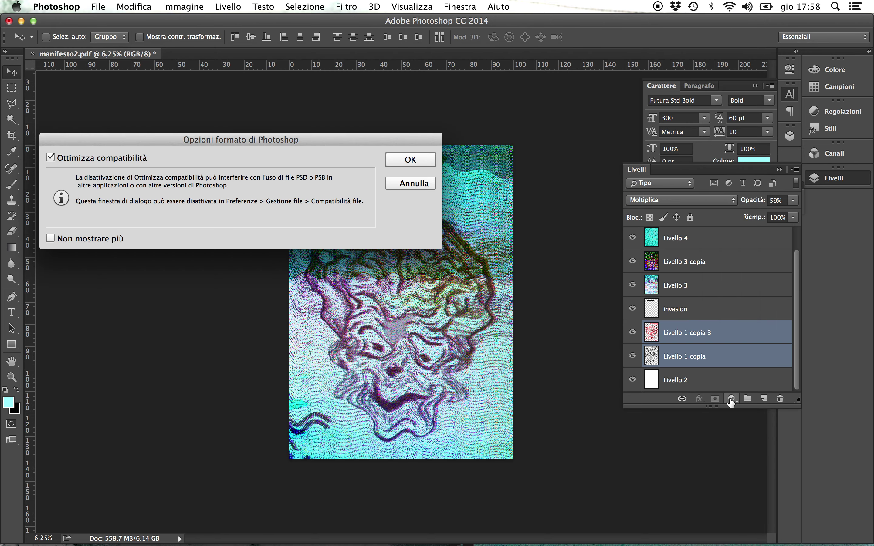
{"action": "left_click", "coordinate": [408, 160]}
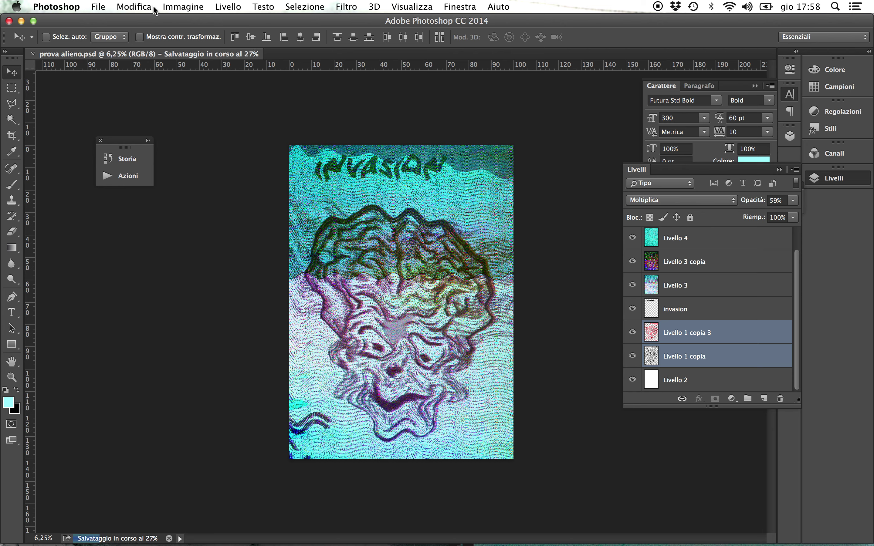
- Resize the poster's canvas to 102 cm wide and 142 cm high, keeping the anchor in the centre
{"action": "left_click", "coordinate": [198, 7]}
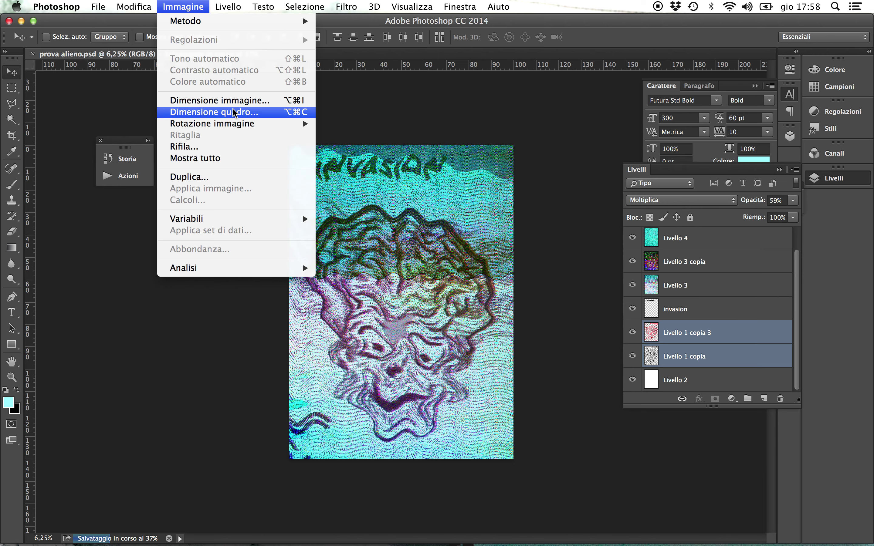
{"action": "left_click", "coordinate": [253, 111]}
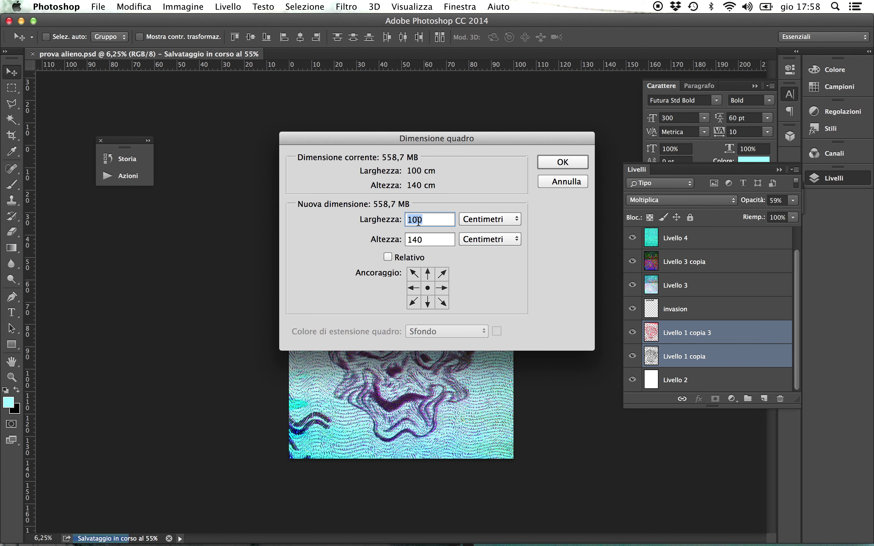
{"action": "left_click", "coordinate": [428, 220]}
{"action": "left_click_drag", "start_coordinate": [421, 221], "coordinate": [418, 221]}
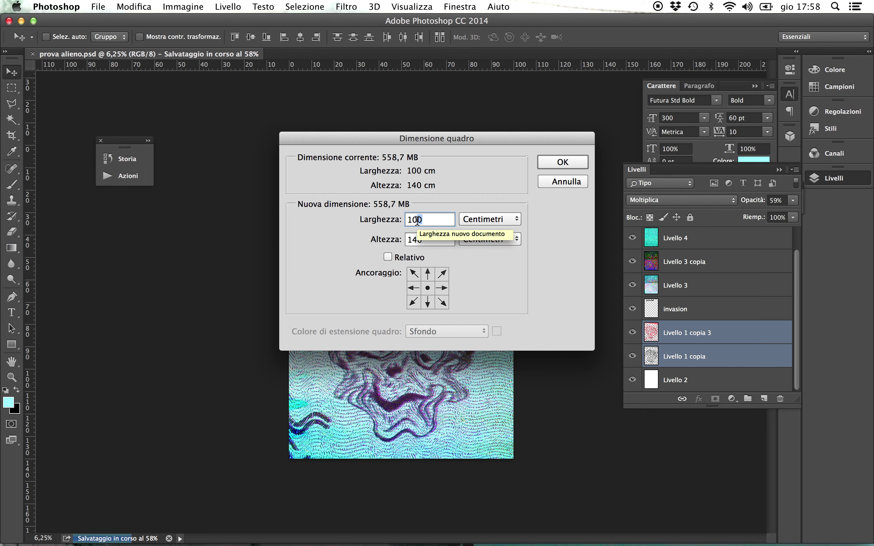
{"action": "type", "text": "2"}
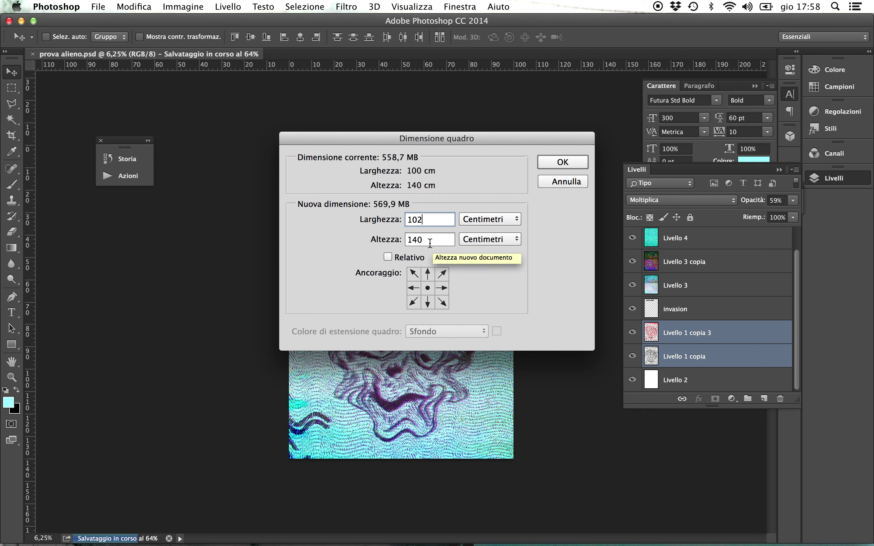
{"action": "left_click", "coordinate": [422, 240]}
{"action": "left_click_drag", "start_coordinate": [422, 239], "coordinate": [418, 251]}
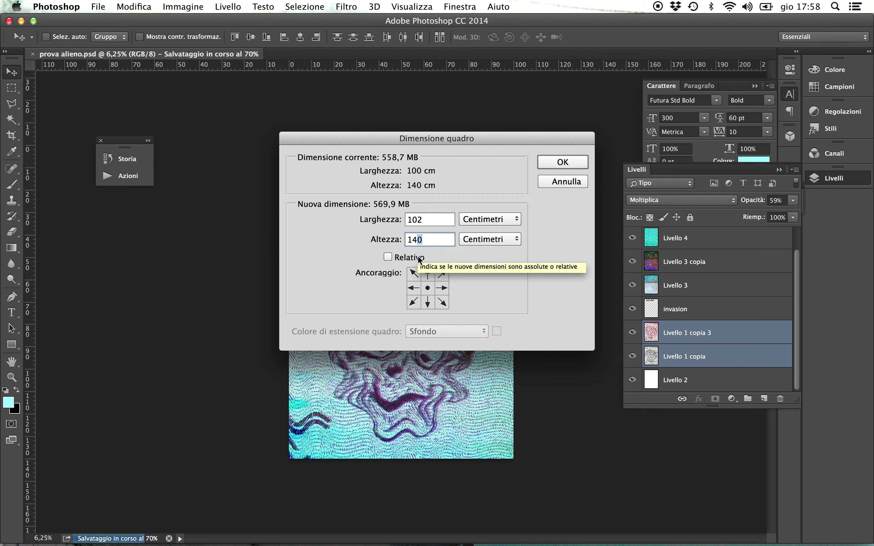
{"action": "type", "text": "2"}
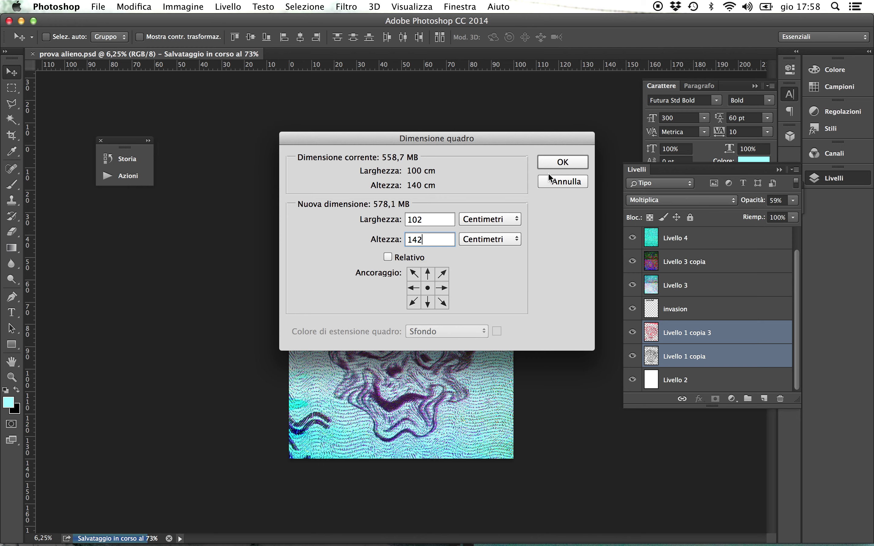
{"action": "left_click", "coordinate": [556, 166]}
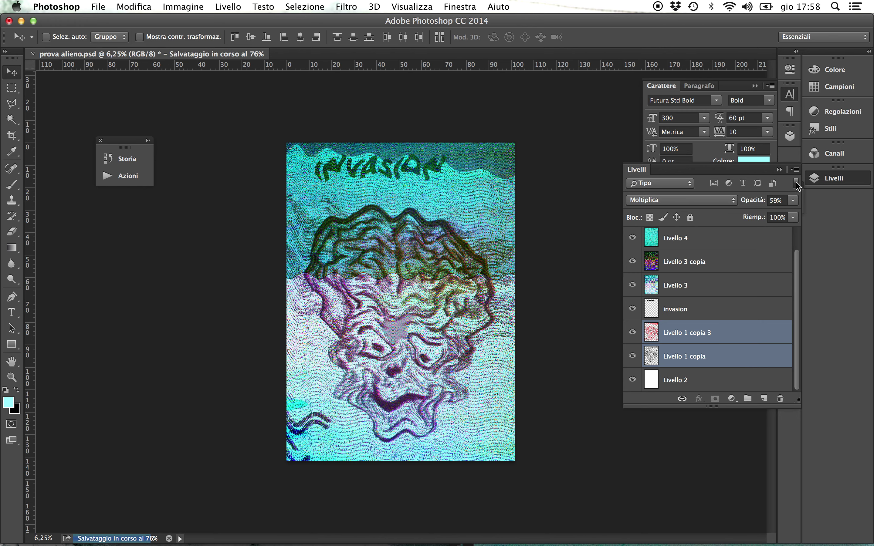
- Flatten all poster layers into a single background layer and dismiss the save alert
{"action": "left_click", "coordinate": [795, 169]}
{"action": "left_click", "coordinate": [690, 419]}
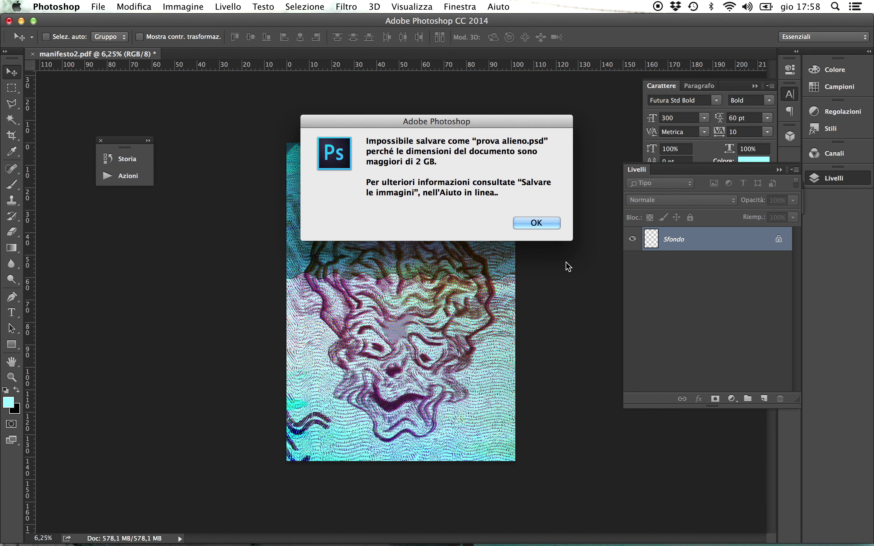
{"action": "left_click", "coordinate": [558, 224]}
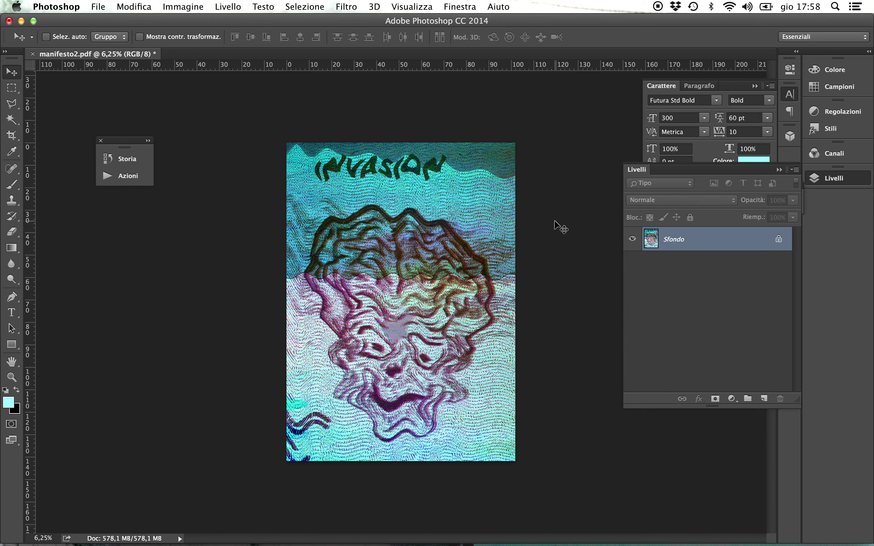
- Save the flattened poster in Photoshop format as prova alieno.psd in the alieni folder
{"action": "left_click", "coordinate": [99, 7]}
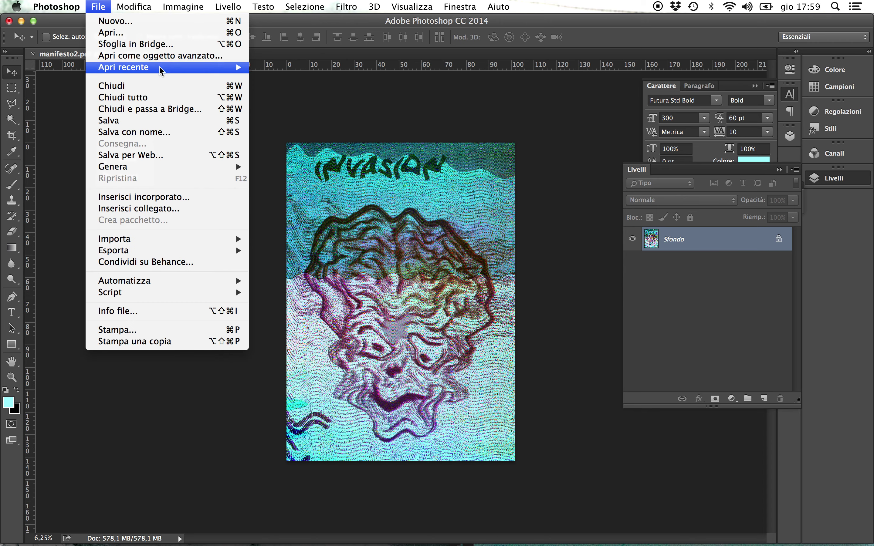
{"action": "left_click", "coordinate": [172, 132]}
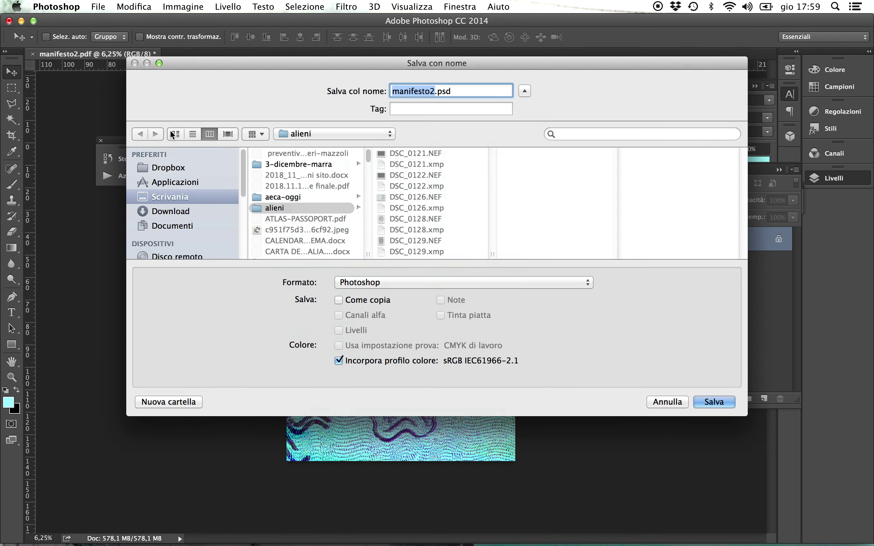
{"action": "left_click", "coordinate": [322, 209]}
{"action": "left_click", "coordinate": [433, 91]}
{"action": "type", "text": "prova"}
{"action": "type", "text": " alien"}
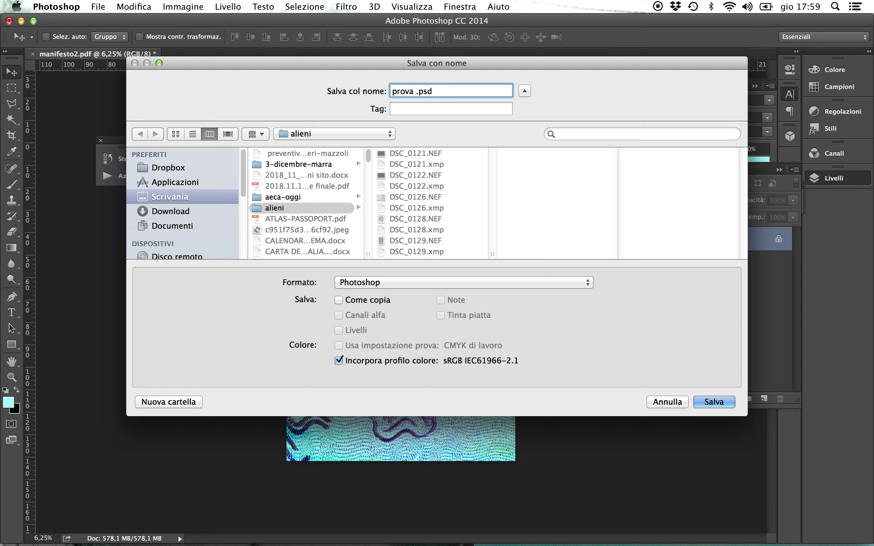
{"action": "type", "text": "o"}
{"action": "left_click", "coordinate": [709, 407]}
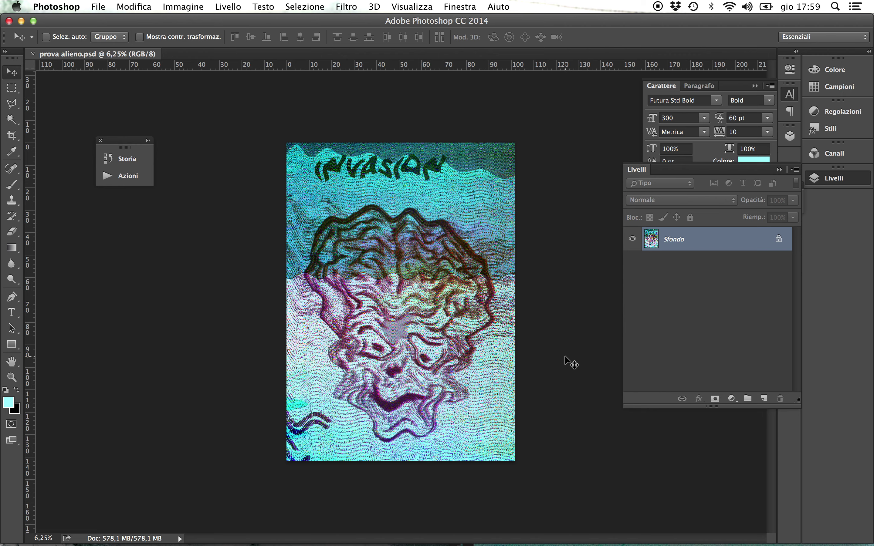
- Revert the history to the last canvas resize before flattening, and trim all four sides based on the top-left pixel colour
{"action": "left_click", "coordinate": [125, 159]}
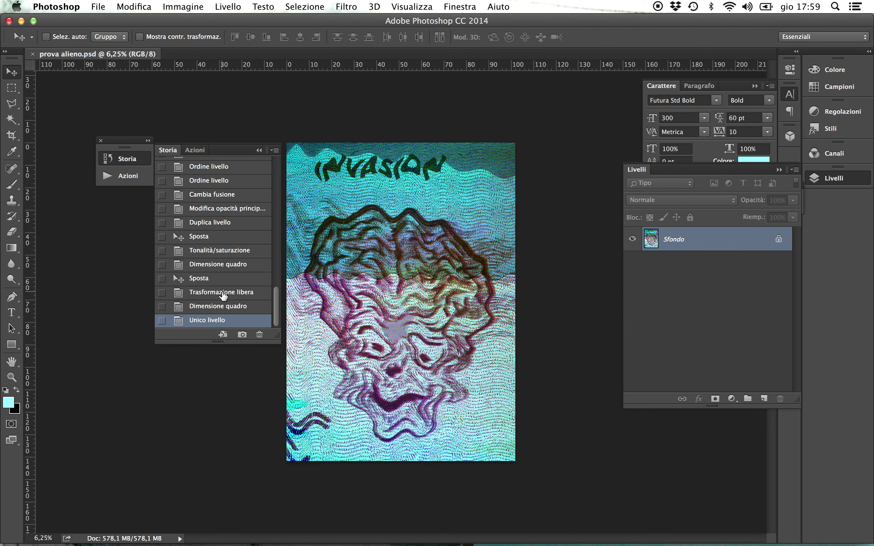
{"action": "left_click", "coordinate": [223, 306]}
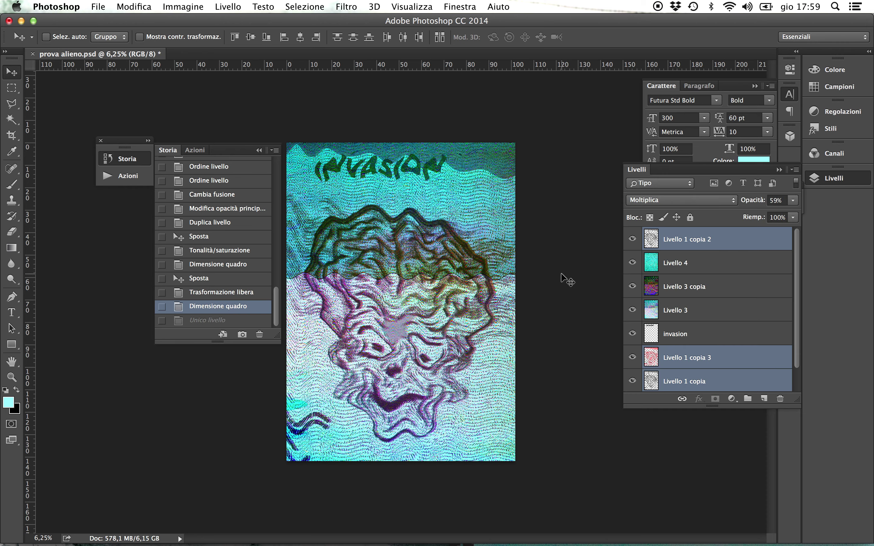
{"action": "left_click", "coordinate": [162, 10]}
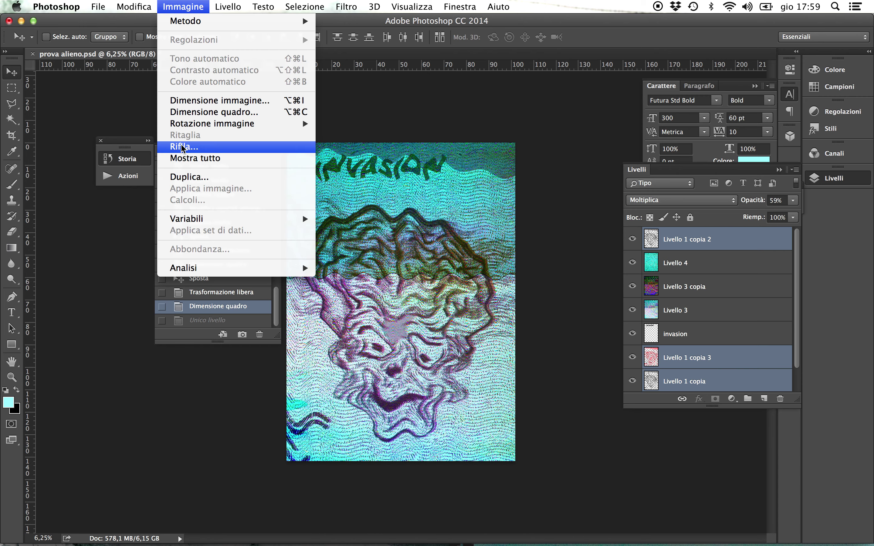
{"action": "left_click", "coordinate": [190, 147]}
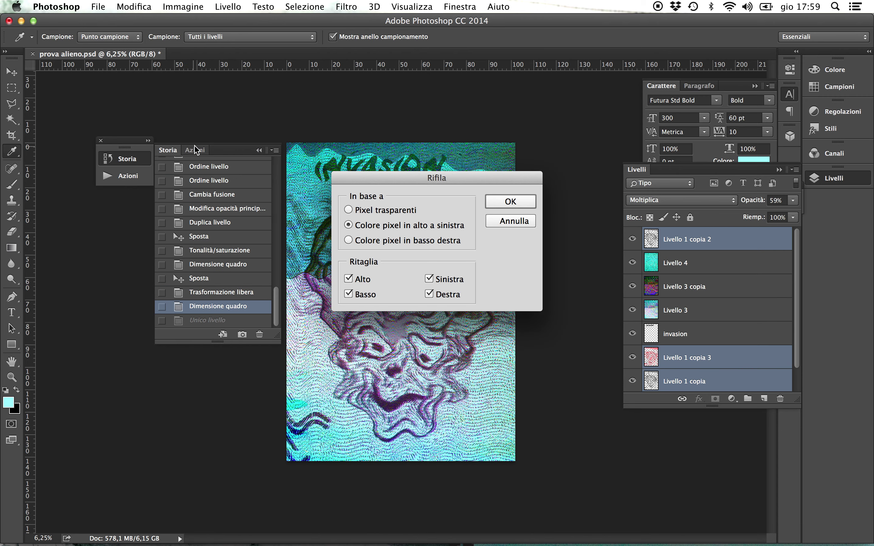
{"action": "left_click", "coordinate": [519, 201]}
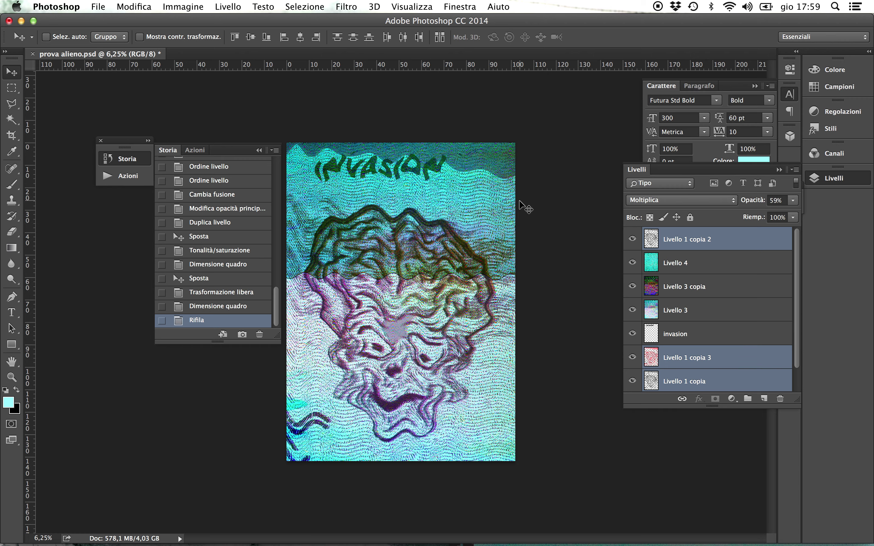
- Try to save the trimmed layered poster over prova alieno.psd with compatibility optimization enabled
{"action": "key", "text": "super+s"}
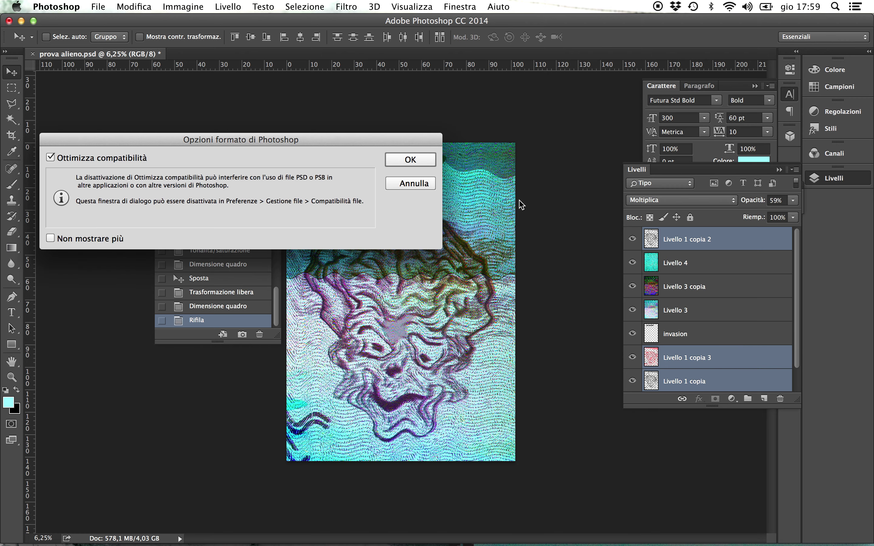
{"action": "left_click", "coordinate": [414, 160]}
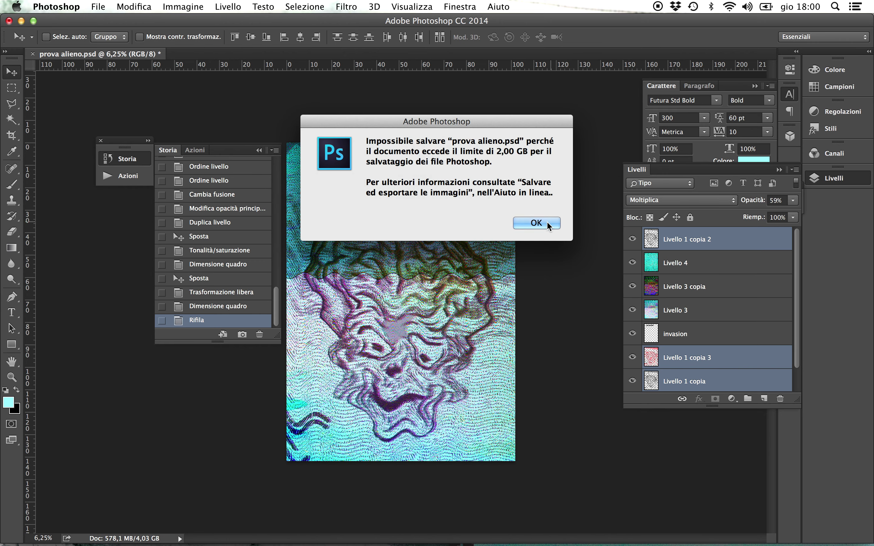
{"action": "left_click", "coordinate": [548, 224]}
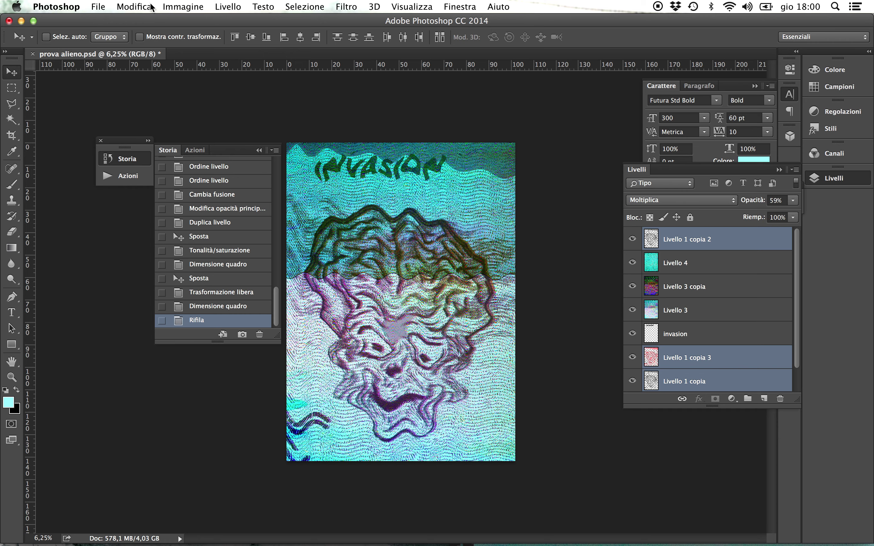
- Resample the layered poster to a resolution of 200 pixels per inch, keeping the 102 by 142 cm print size
{"action": "left_click", "coordinate": [172, 7]}
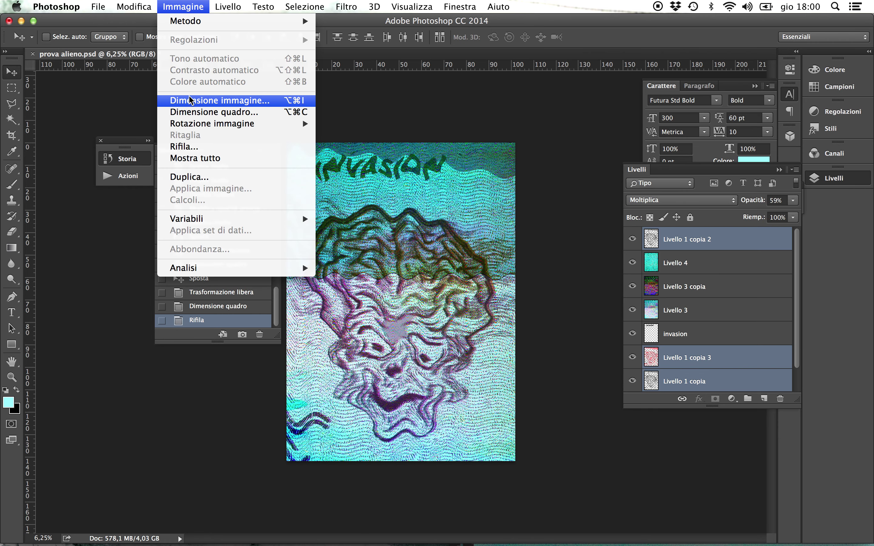
{"action": "mouse_move", "coordinate": [189, 23]}
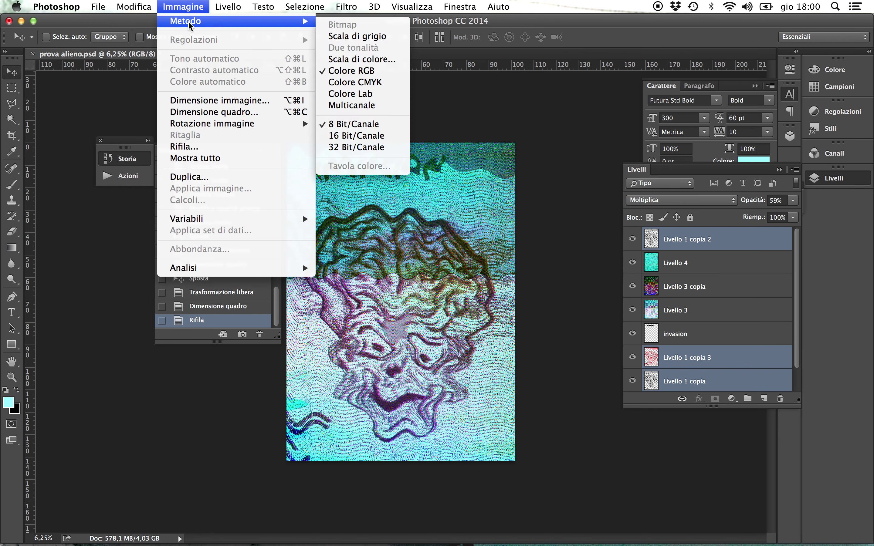
{"action": "left_click", "coordinate": [207, 101]}
{"action": "left_click", "coordinate": [526, 225]}
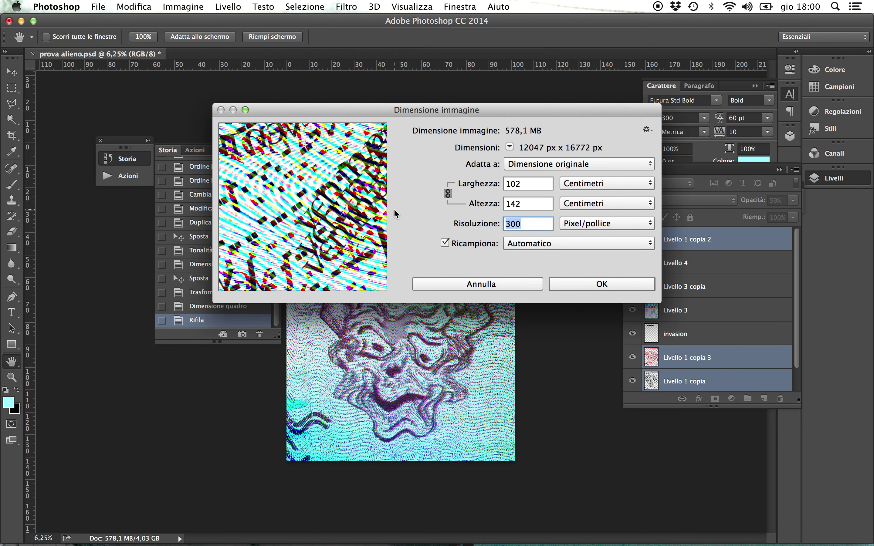
{"action": "type", "text": "2"}
{"action": "left_click", "coordinate": [591, 285]}
{"action": "type", "text": "00"}
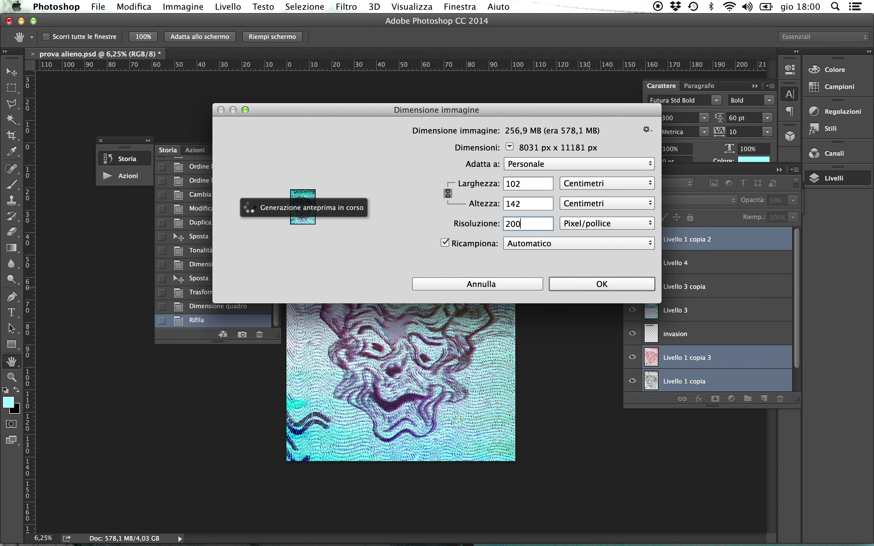
{"action": "left_click", "coordinate": [591, 285]}
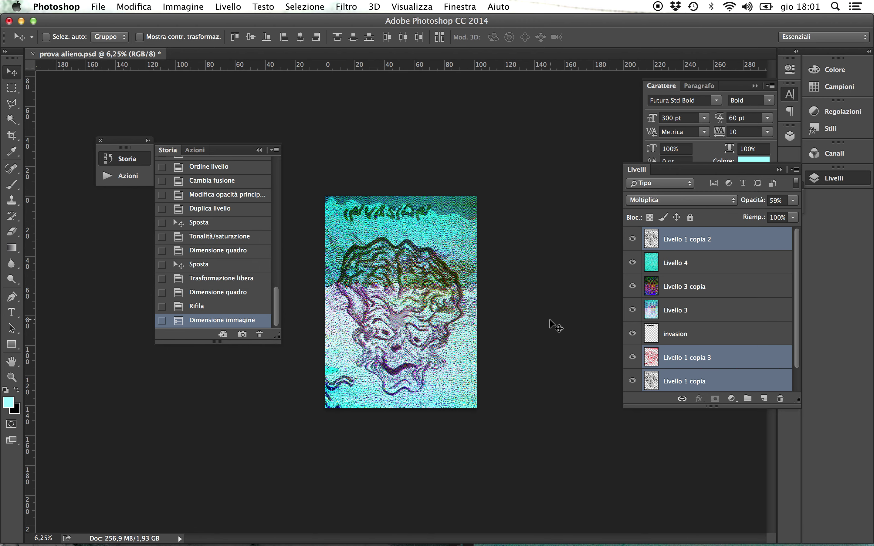
- Save the 200 pixels-per-inch layered poster to prova alieno.psd with compatibility optimization enabled
{"action": "key", "text": "super+s"}
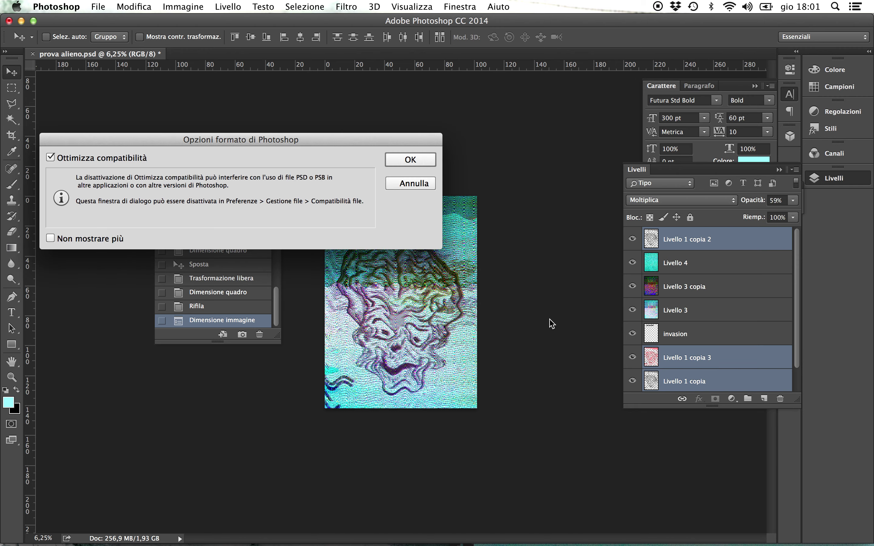
{"action": "left_click", "coordinate": [433, 158]}
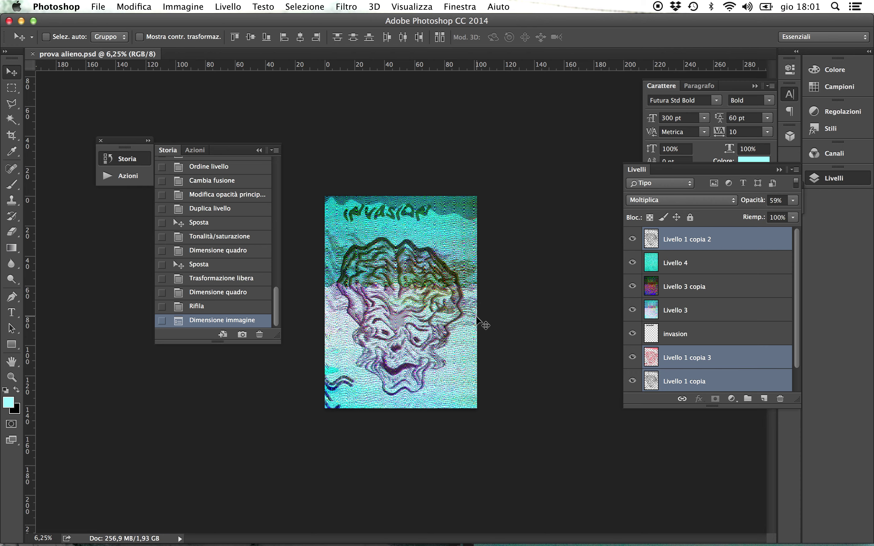
- Flatten all layers of the resampled poster into a single background layer
{"action": "double_click", "coordinate": [12, 362]}
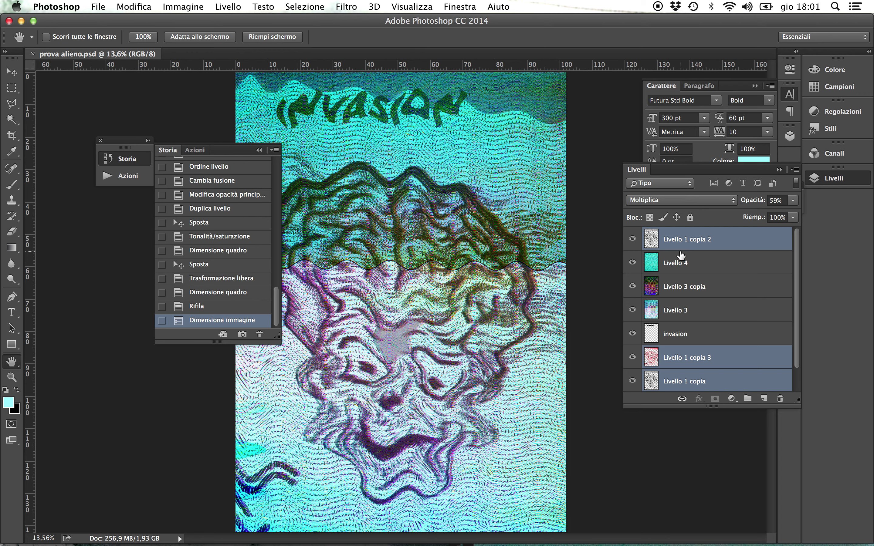
{"action": "left_click", "coordinate": [795, 170]}
{"action": "left_click", "coordinate": [737, 425]}
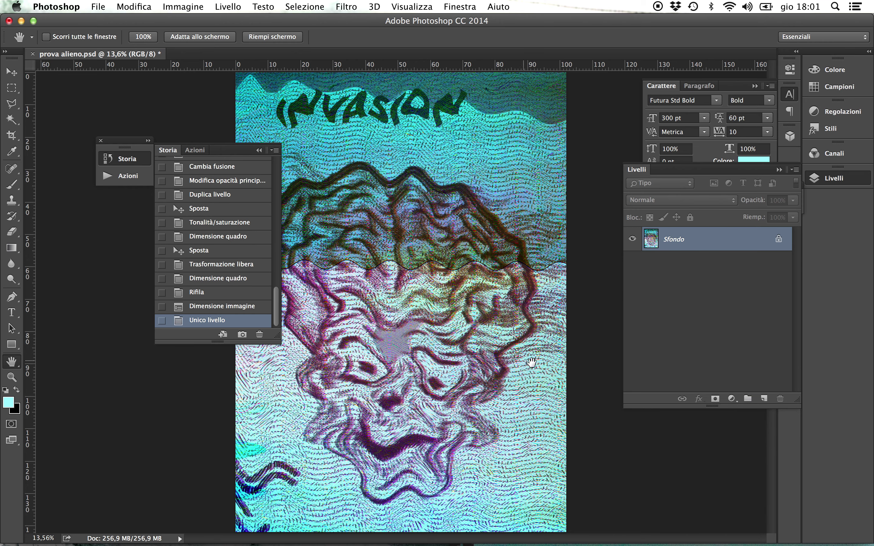
- Apply a Levels adjustment to the flattened poster, lowering the input white point and raising the input black point on the RGB channel
{"action": "left_click", "coordinate": [187, 5]}
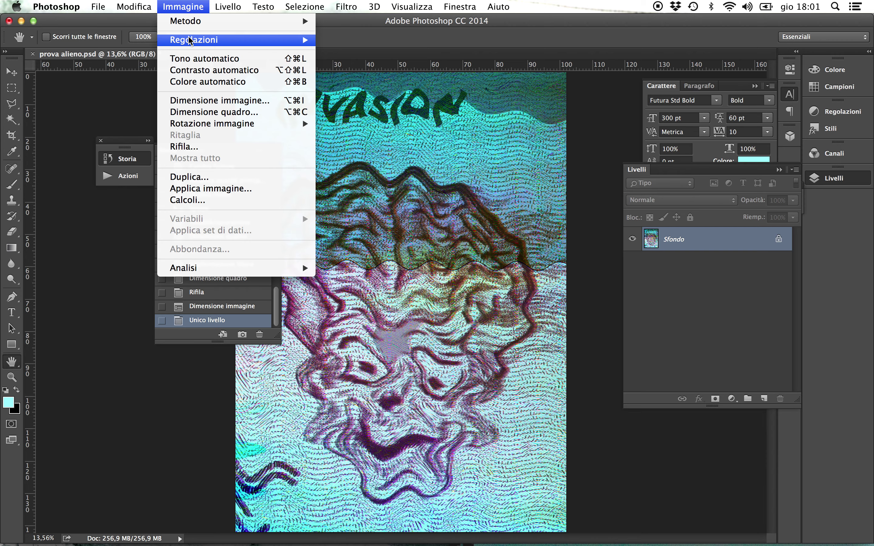
{"action": "mouse_move", "coordinate": [191, 40]}
{"action": "left_click", "coordinate": [336, 53]}
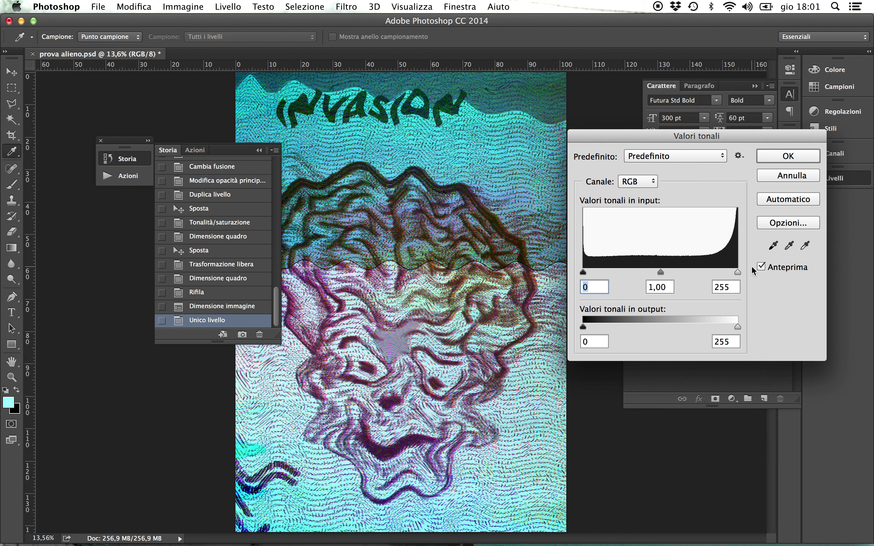
{"action": "left_click_drag", "start_coordinate": [738, 272], "coordinate": [708, 273]}
{"action": "left_click_drag", "start_coordinate": [583, 272], "coordinate": [642, 273]}
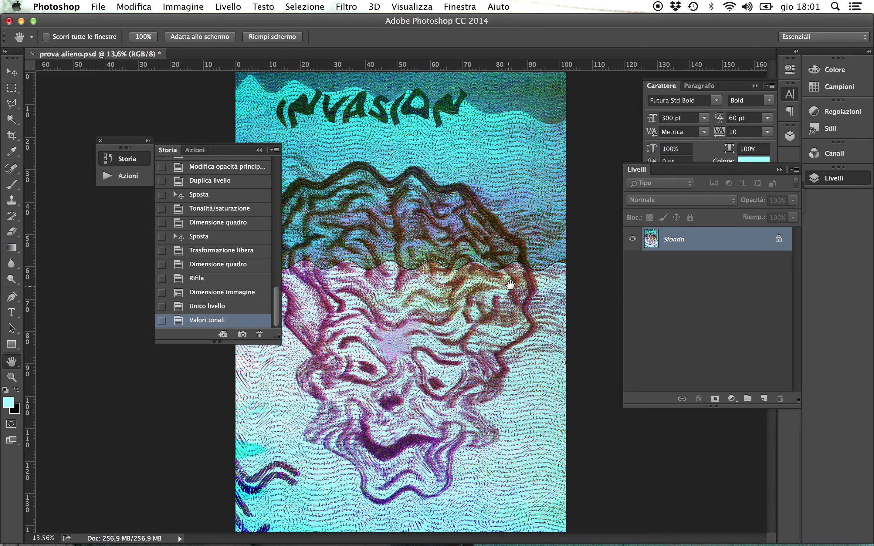
- Apply another Levels adjustment to the poster's RGB channel, raising the input black point to 95 and lowering the input white point
{"action": "key", "text": "super+minus"}
{"action": "left_click", "coordinate": [183, 6]}
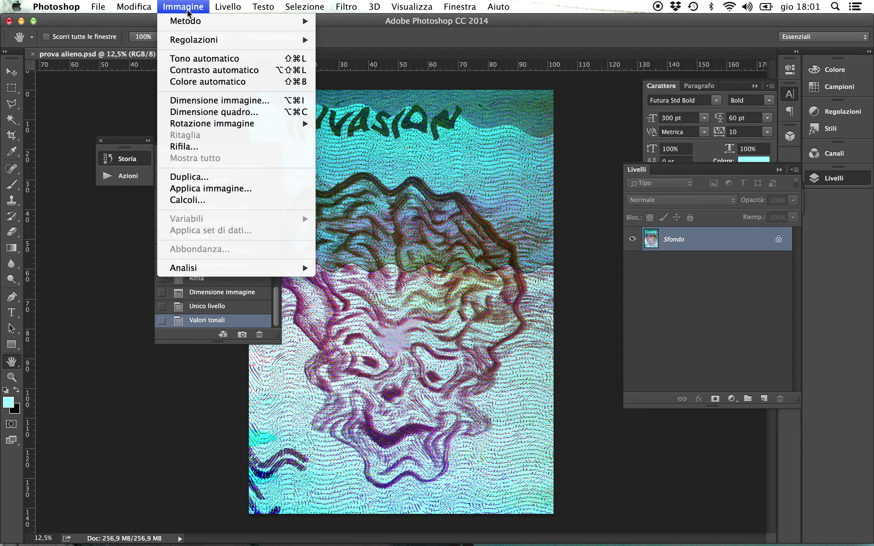
{"action": "mouse_move", "coordinate": [202, 40]}
{"action": "left_click", "coordinate": [347, 51]}
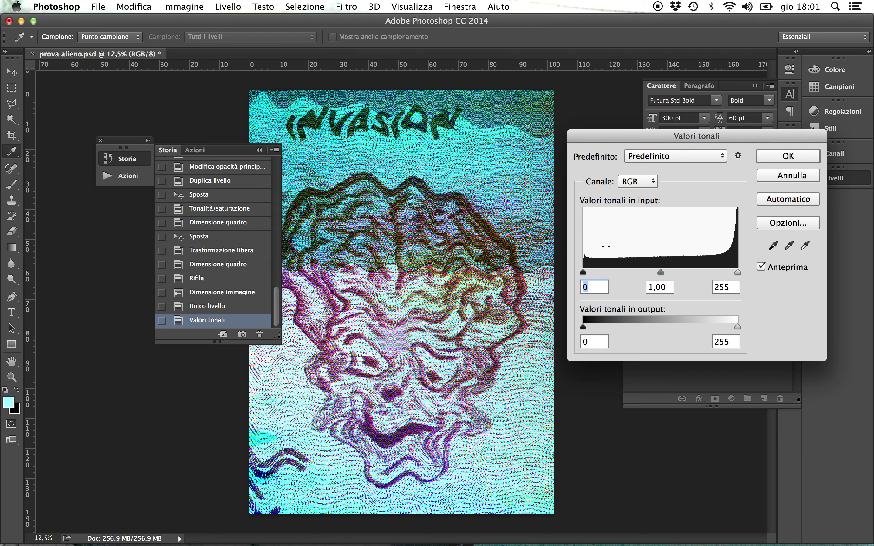
{"action": "left_click_drag", "start_coordinate": [589, 272], "coordinate": [641, 271]}
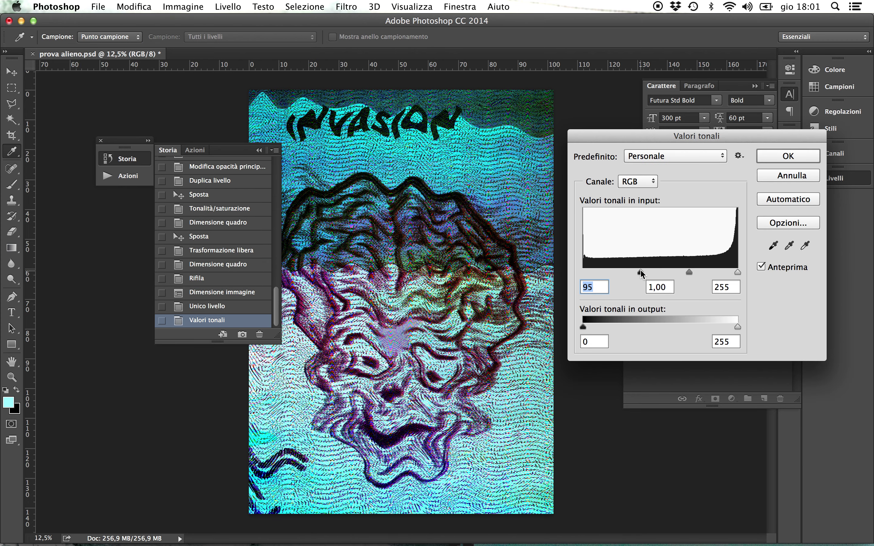
{"action": "left_click_drag", "start_coordinate": [742, 271], "coordinate": [705, 271]}
{"action": "left_click", "coordinate": [801, 156]}
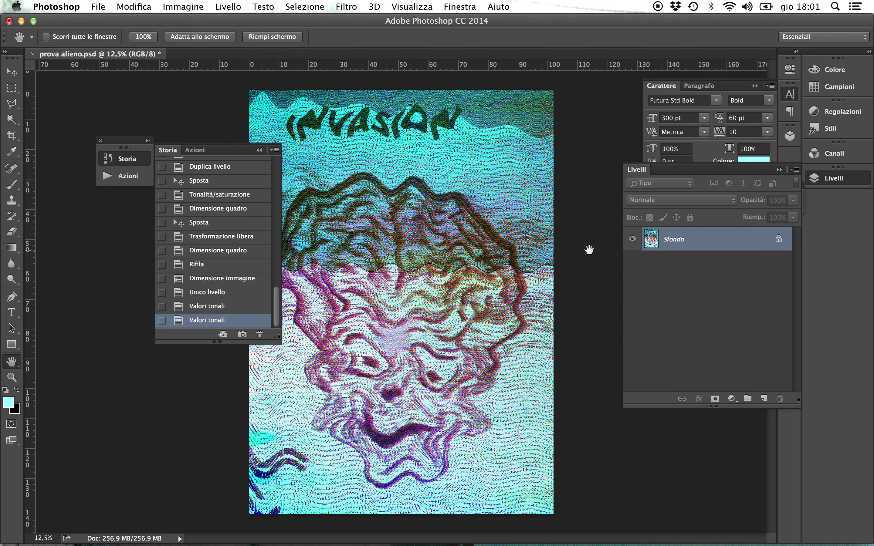
- Open a further Levels adjustment for the flattened RGB poster
{"action": "left_click", "coordinate": [182, 7]}
{"action": "mouse_move", "coordinate": [217, 40]}
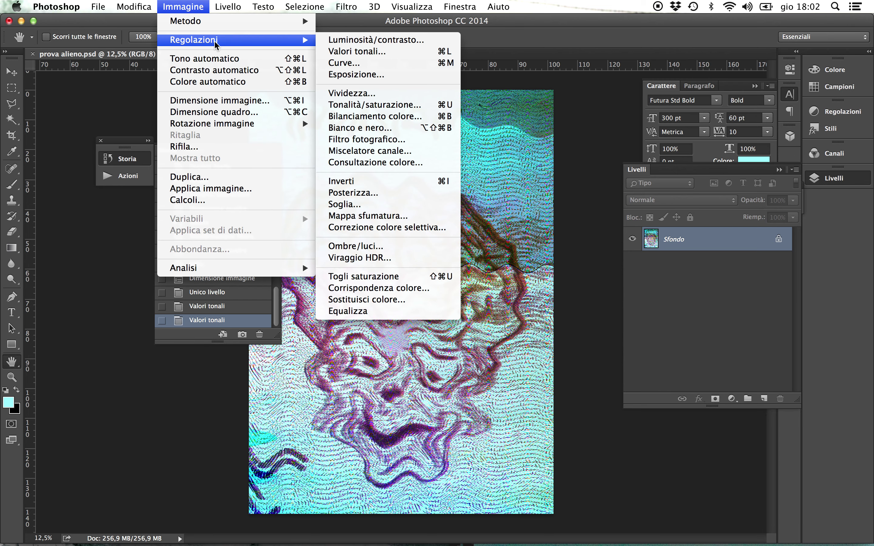
{"action": "left_click", "coordinate": [343, 51]}
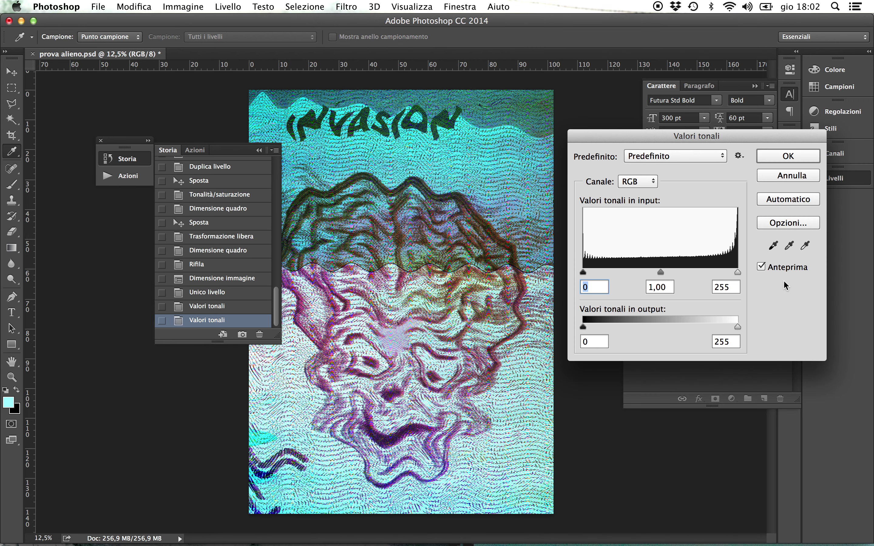
- Try to set the white point by sampling a light purple spot along the alien face's edge
{"action": "left_click", "coordinate": [805, 246]}
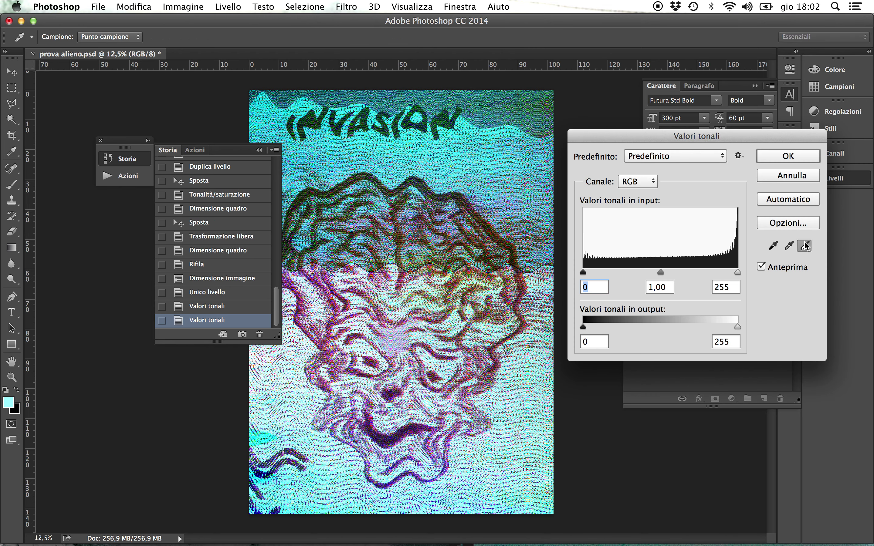
{"action": "left_click", "coordinate": [497, 336]}
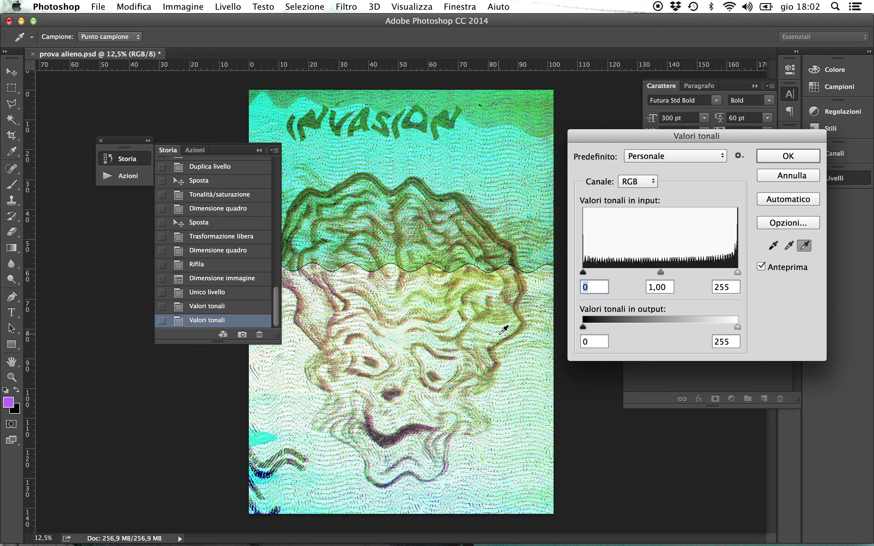
{"action": "left_click", "coordinate": [500, 335]}
- Set the RGB input black point to 142 and the input white point to 178, and apply the Levels adjustment
{"action": "left_click_drag", "start_coordinate": [737, 272], "coordinate": [691, 272]}
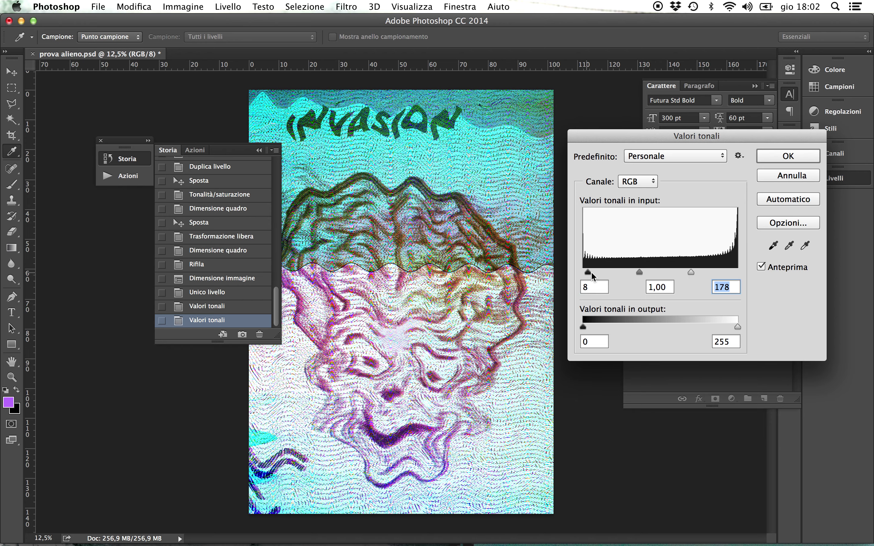
{"action": "left_click_drag", "start_coordinate": [591, 272], "coordinate": [669, 274]}
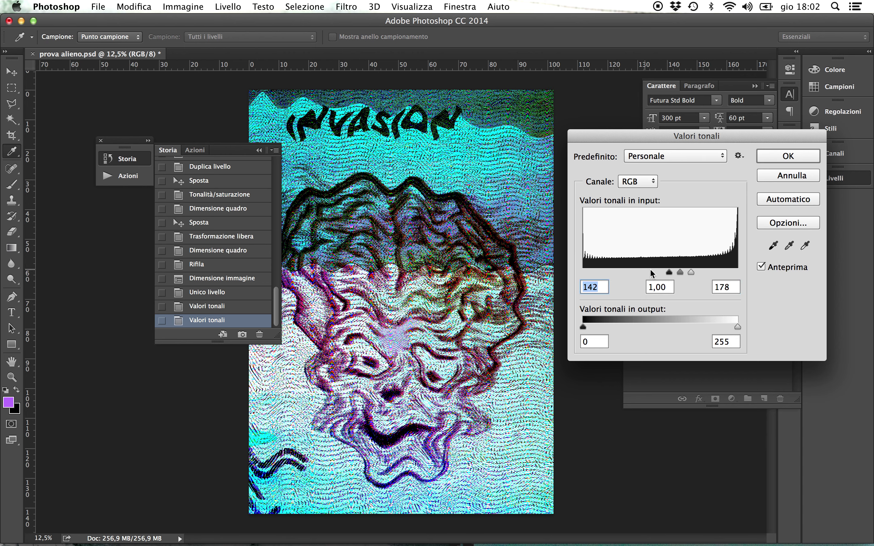
{"action": "left_click", "coordinate": [789, 156]}
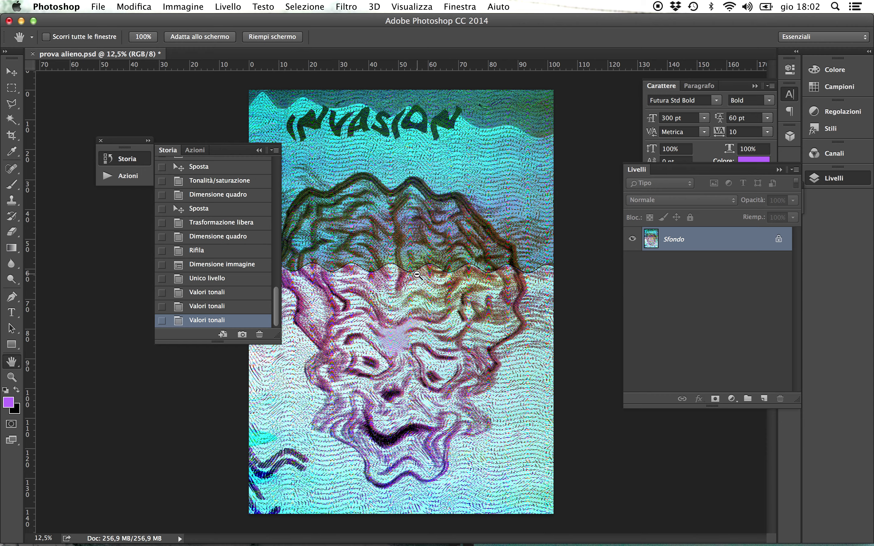
- Save the flattened poster in TIFF format as prova alieno.tif in the alieni folder, accepting the TIFF options
{"action": "key", "text": "super+minus"}
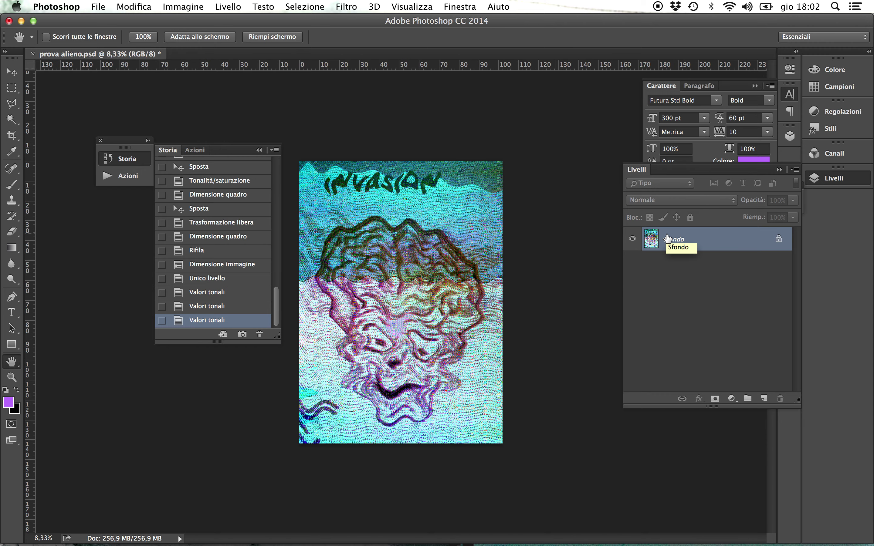
{"action": "left_click", "coordinate": [183, 6]}
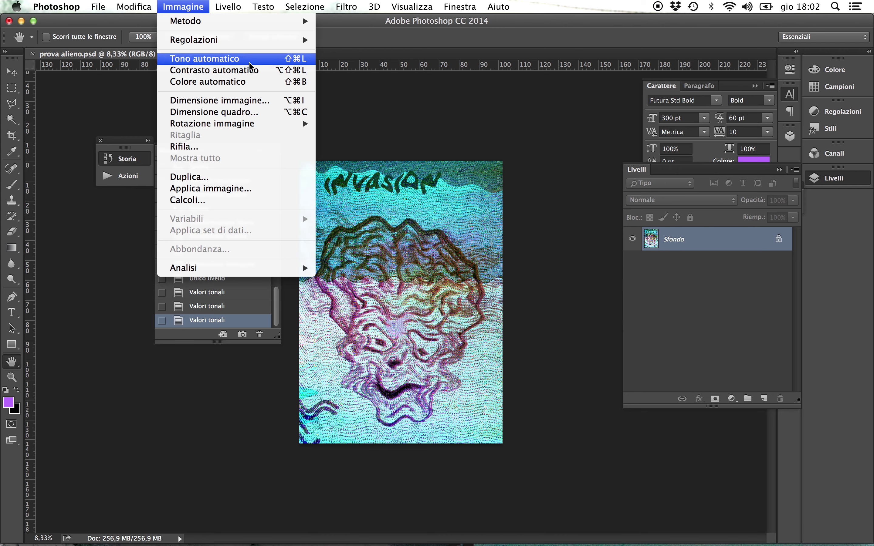
{"action": "mouse_move", "coordinate": [98, 6]}
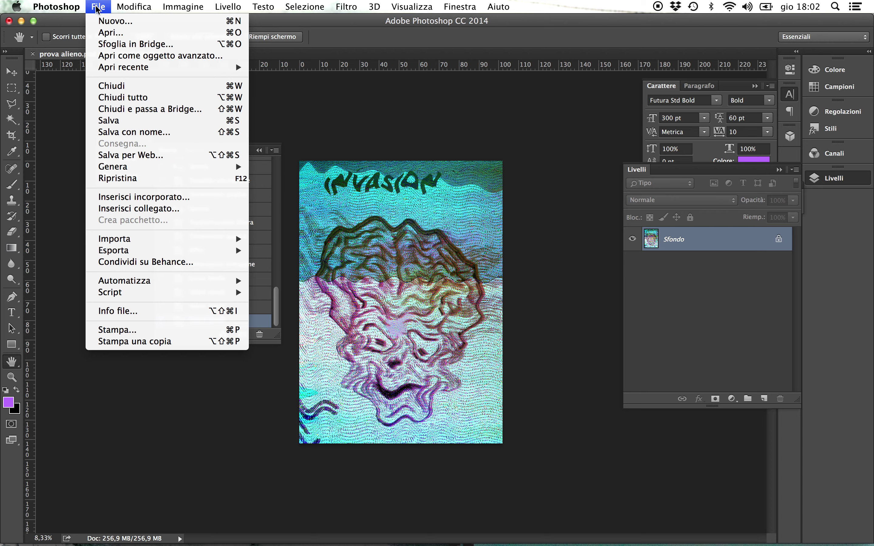
{"action": "left_click", "coordinate": [169, 132]}
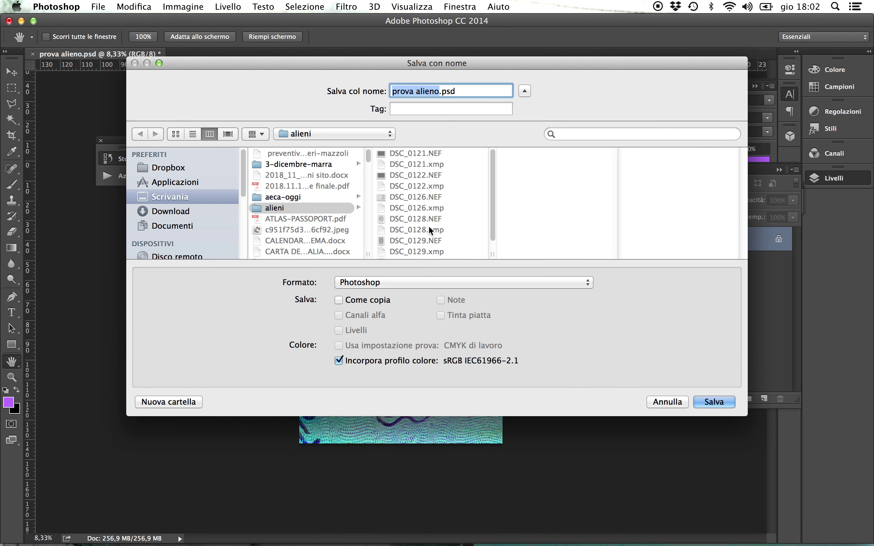
{"action": "left_click", "coordinate": [441, 282]}
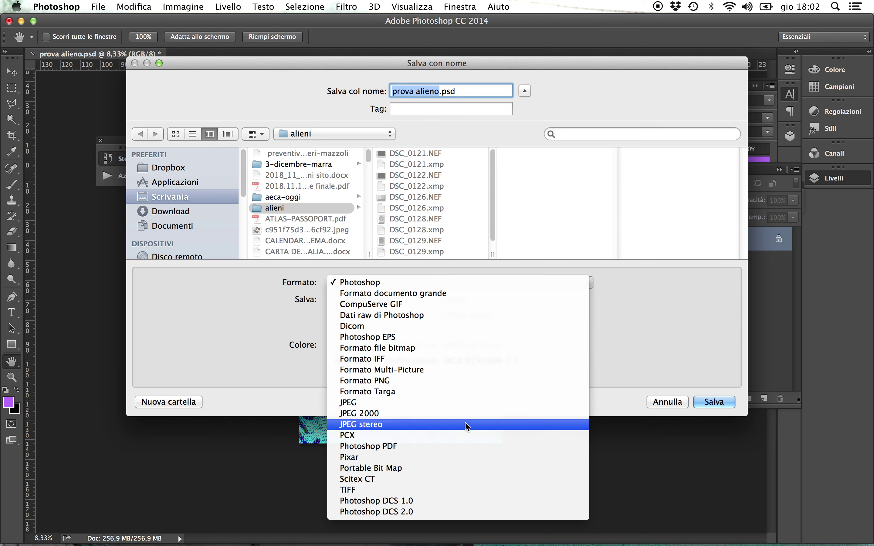
{"action": "left_click", "coordinate": [468, 490]}
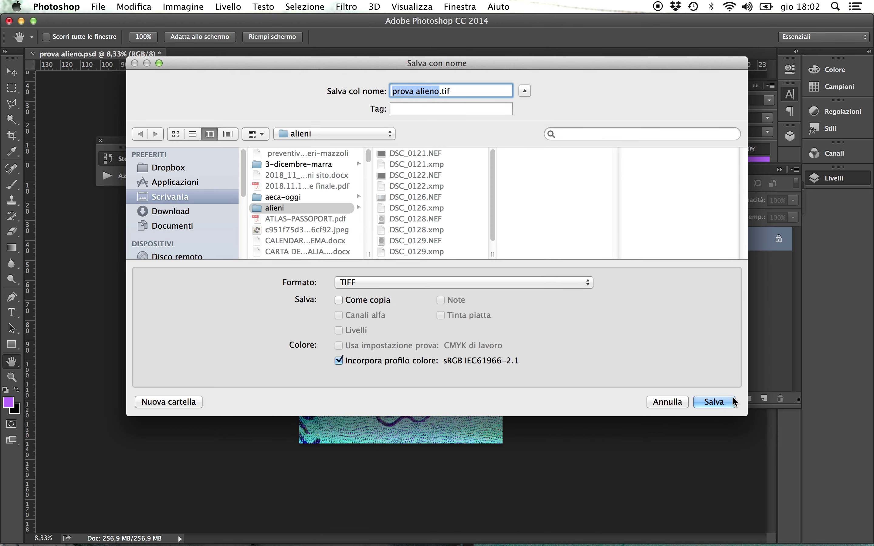
{"action": "left_click", "coordinate": [717, 402]}
{"action": "left_click", "coordinate": [506, 120]}
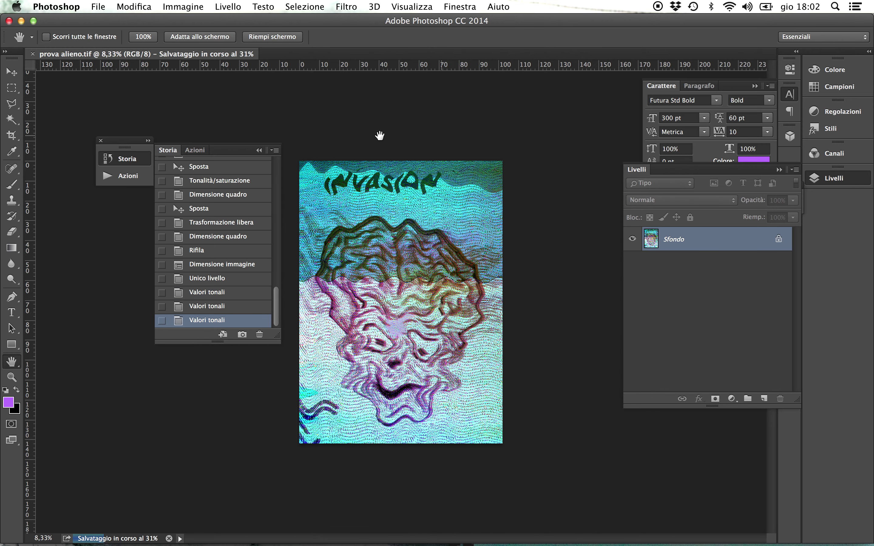
- Convert the poster's color mode to CMYK with the Coated FOGRA39 profile
{"action": "left_click", "coordinate": [183, 7]}
{"action": "mouse_move", "coordinate": [185, 26]}
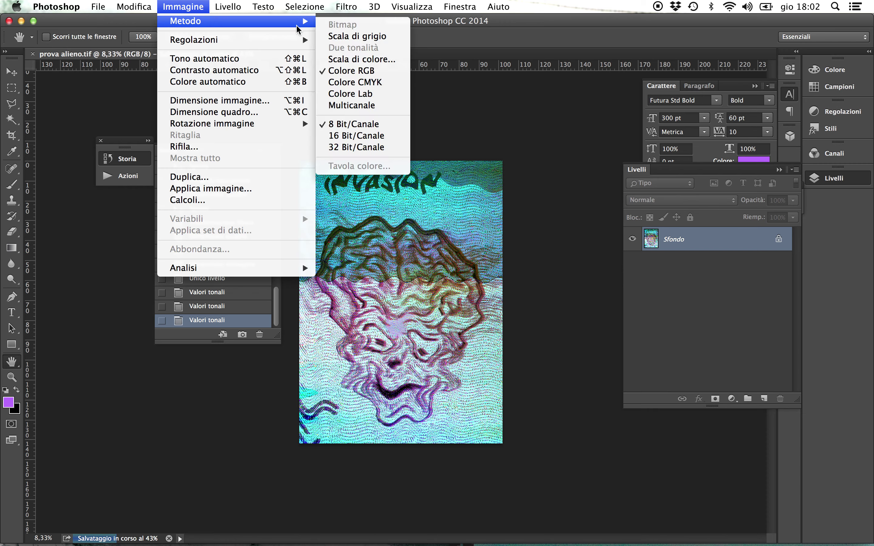
{"action": "left_click", "coordinate": [352, 82]}
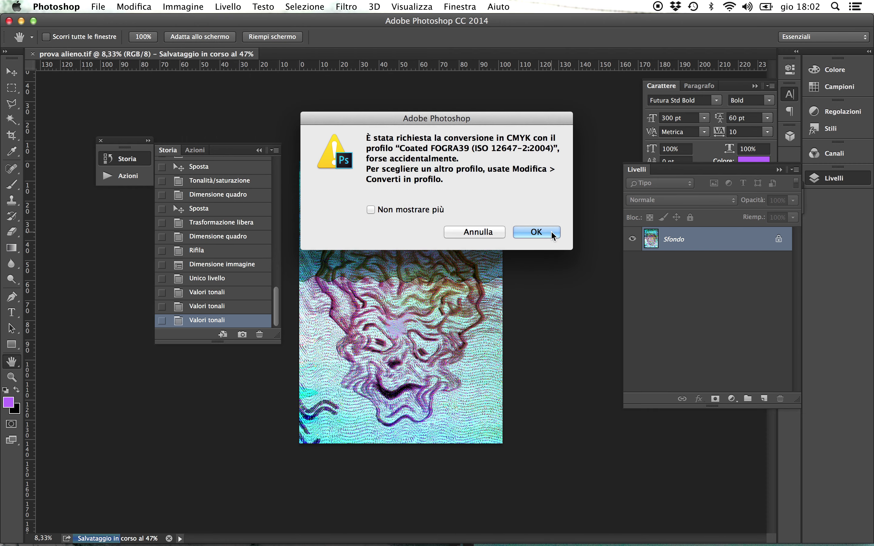
{"action": "left_click", "coordinate": [549, 233]}
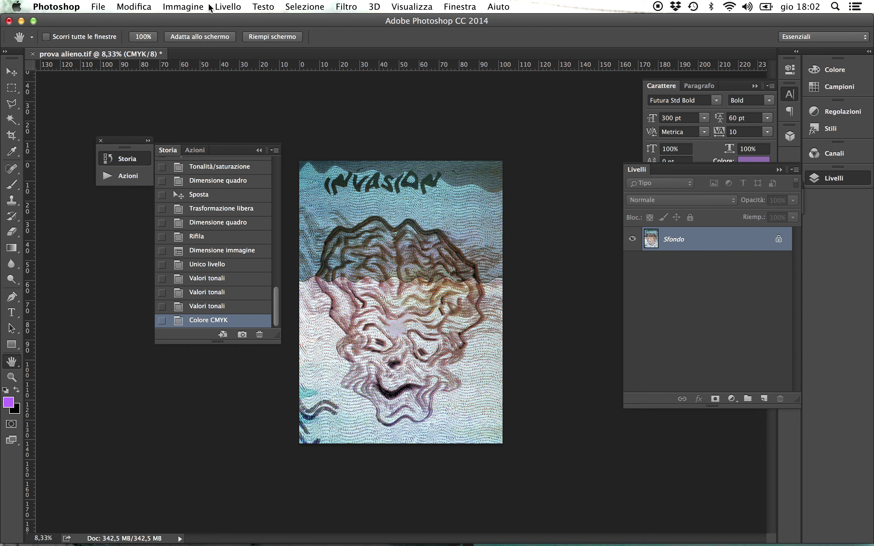
- Apply a Levels adjustment to the CMYK poster with input black at 112, midtones at 1.49 and input white at 198
{"action": "left_click", "coordinate": [183, 6]}
{"action": "mouse_move", "coordinate": [188, 39]}
{"action": "left_click", "coordinate": [392, 54]}
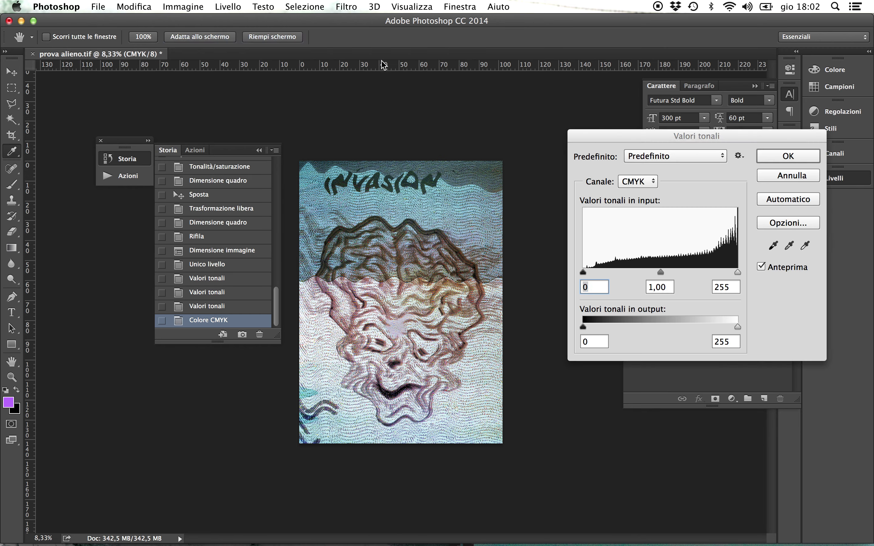
{"action": "left_click_drag", "start_coordinate": [737, 273], "coordinate": [703, 273]}
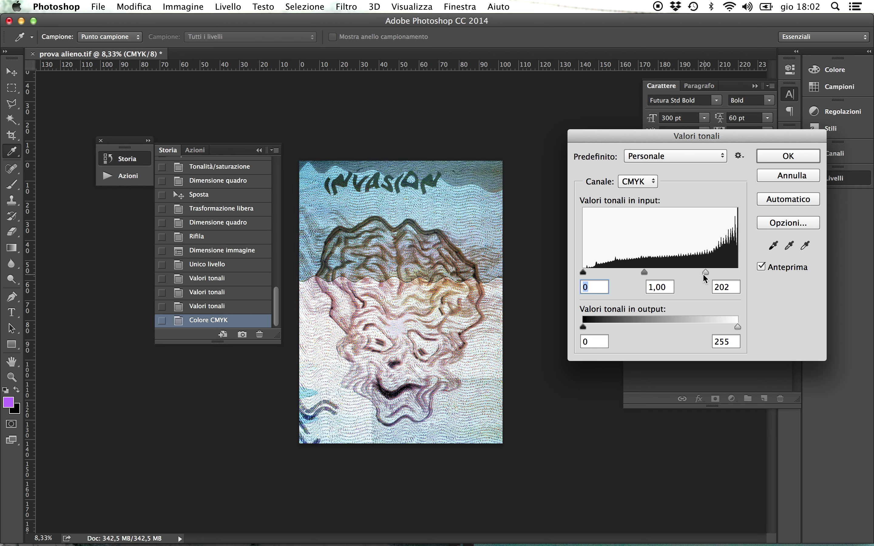
{"action": "left_click_drag", "start_coordinate": [583, 273], "coordinate": [669, 273]}
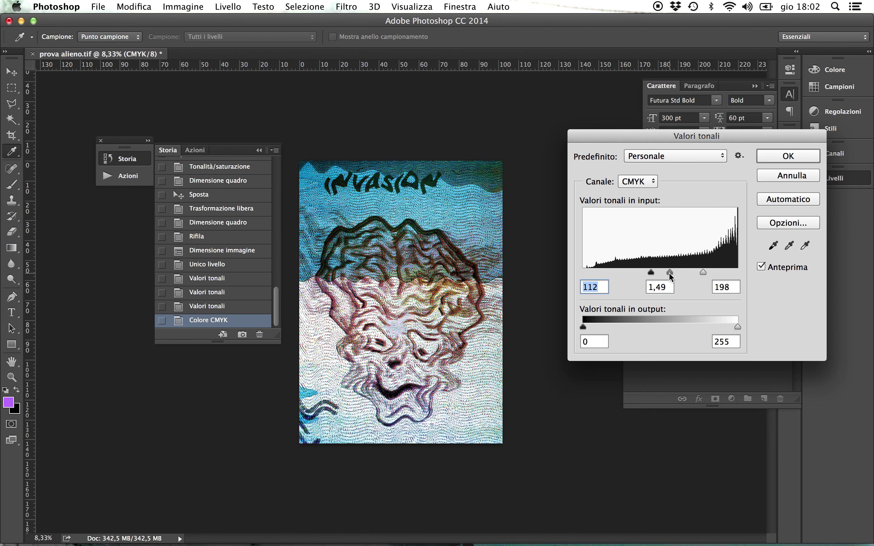
{"action": "left_click", "coordinate": [784, 156]}
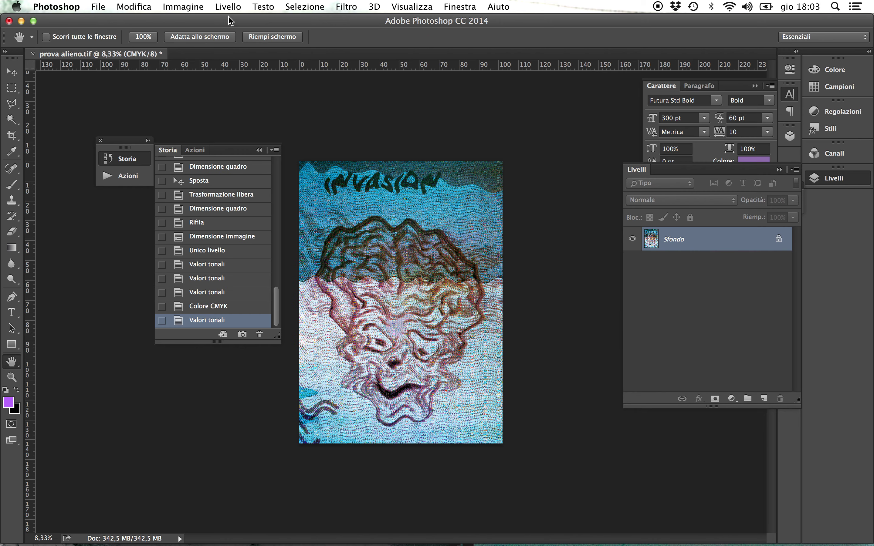
- Apply a second Levels adjustment to the CMYK poster, lowering the input white point to 169
{"action": "left_click", "coordinate": [183, 7]}
{"action": "mouse_move", "coordinate": [202, 40]}
{"action": "left_click", "coordinate": [419, 51]}
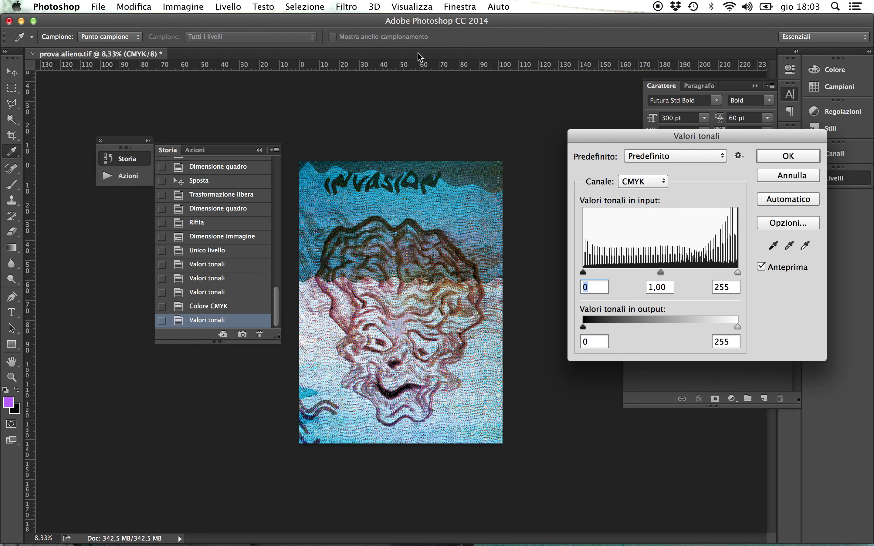
{"action": "left_click_drag", "start_coordinate": [738, 272], "coordinate": [686, 269]}
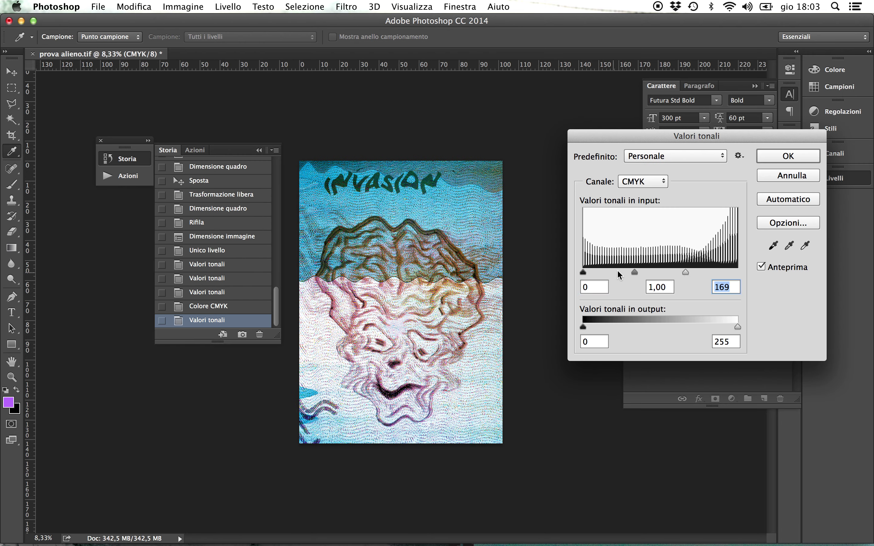
{"action": "left_click", "coordinate": [766, 158]}
{"action": "key", "text": "h"}
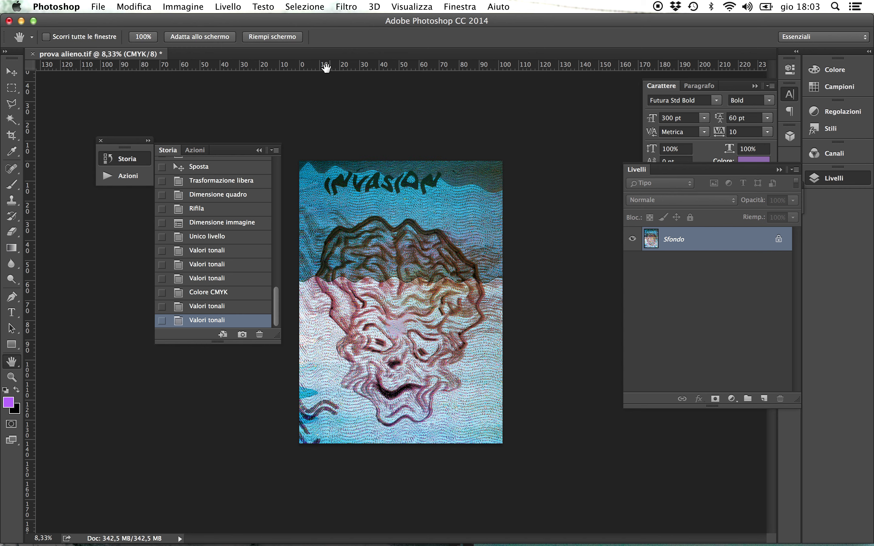
- Apply a Hue/Saturation adjustment to the CMYK poster with the composite saturation raised to +96
{"action": "left_click", "coordinate": [197, 8]}
{"action": "mouse_move", "coordinate": [204, 40]}
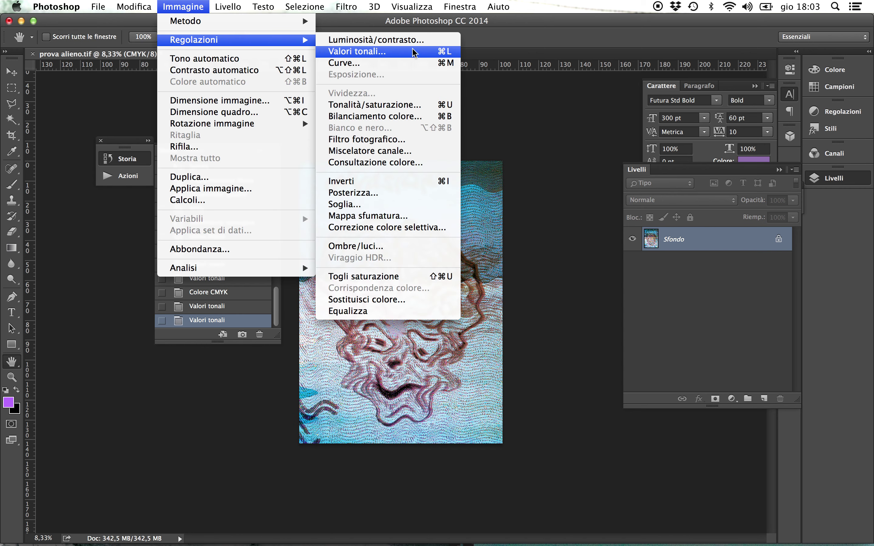
{"action": "left_click", "coordinate": [415, 105]}
{"action": "left_click_drag", "start_coordinate": [692, 165], "coordinate": [715, 164]}
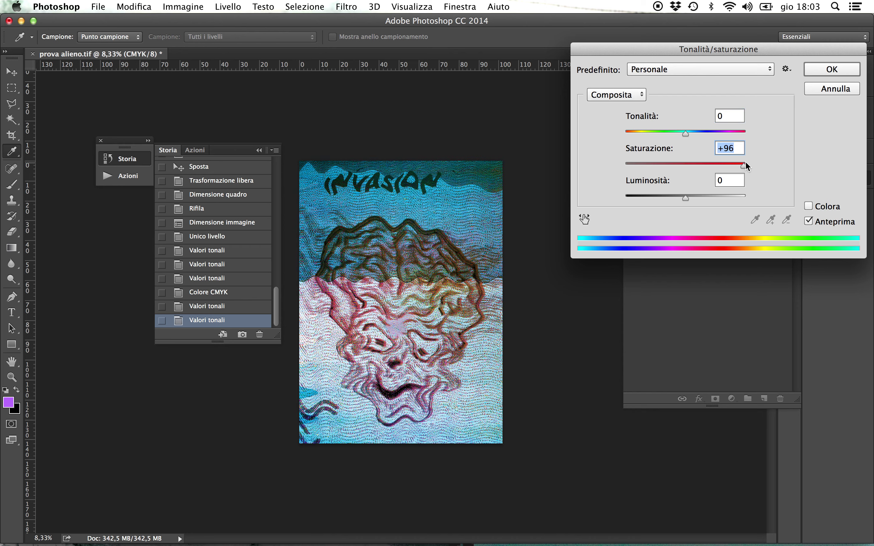
{"action": "left_click", "coordinate": [832, 69]}
- Try a Levels adjustment on the poster with the white point sampled from the pale blue background beside the alien's chin
{"action": "key", "text": "super+space"}
{"action": "left_click", "coordinate": [448, 324]}
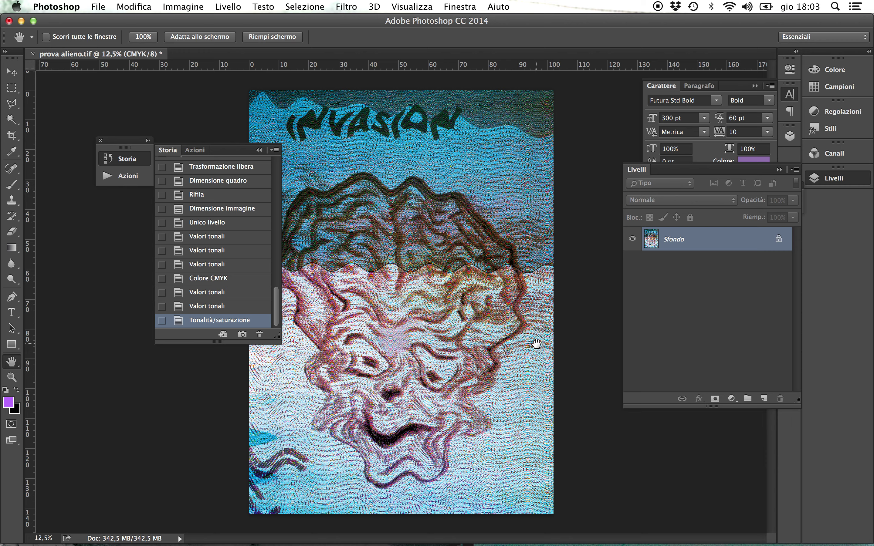
{"action": "left_click", "coordinate": [182, 7]}
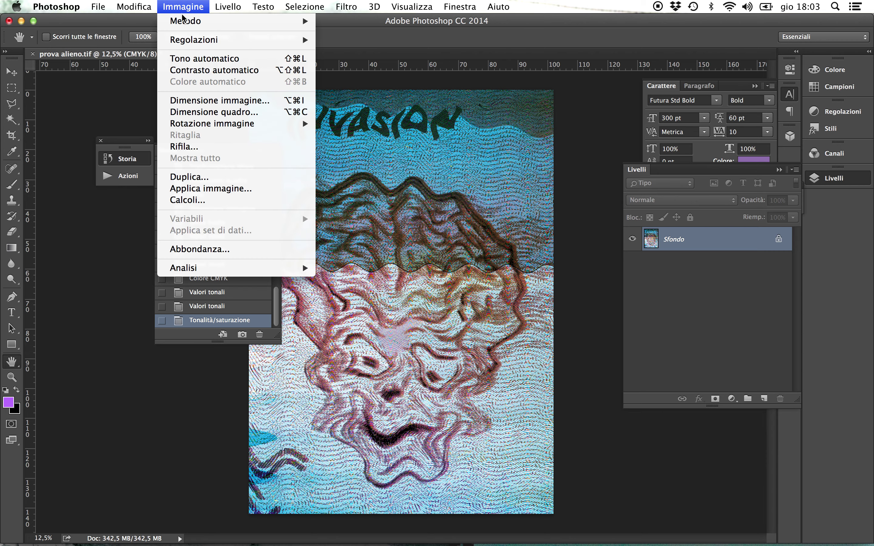
{"action": "mouse_move", "coordinate": [195, 40]}
{"action": "left_click", "coordinate": [357, 51]}
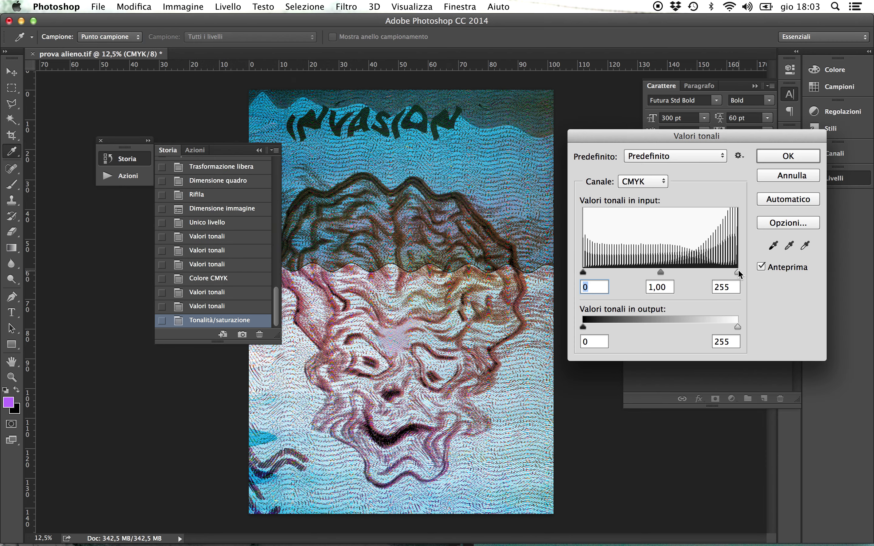
{"action": "left_click", "coordinate": [805, 247]}
{"action": "left_click", "coordinate": [327, 480]}
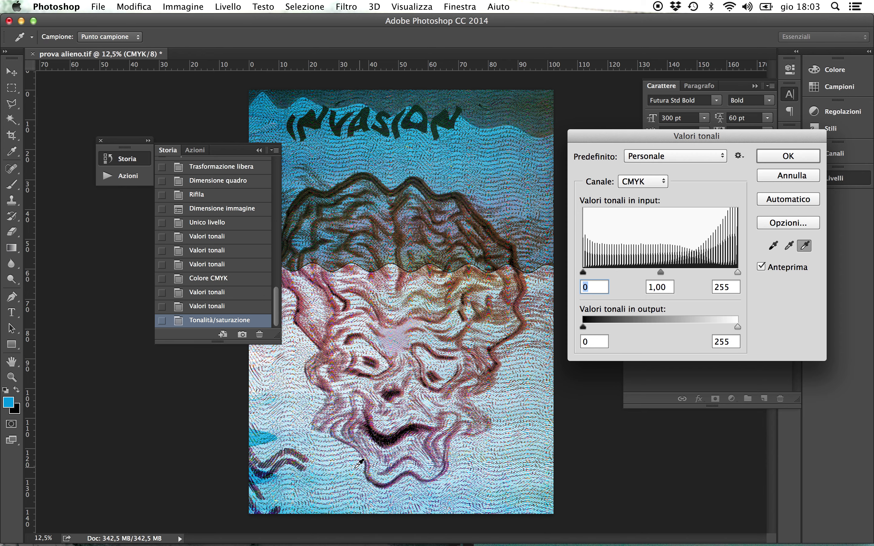
{"action": "left_click", "coordinate": [335, 462]}
{"action": "left_click", "coordinate": [332, 467]}
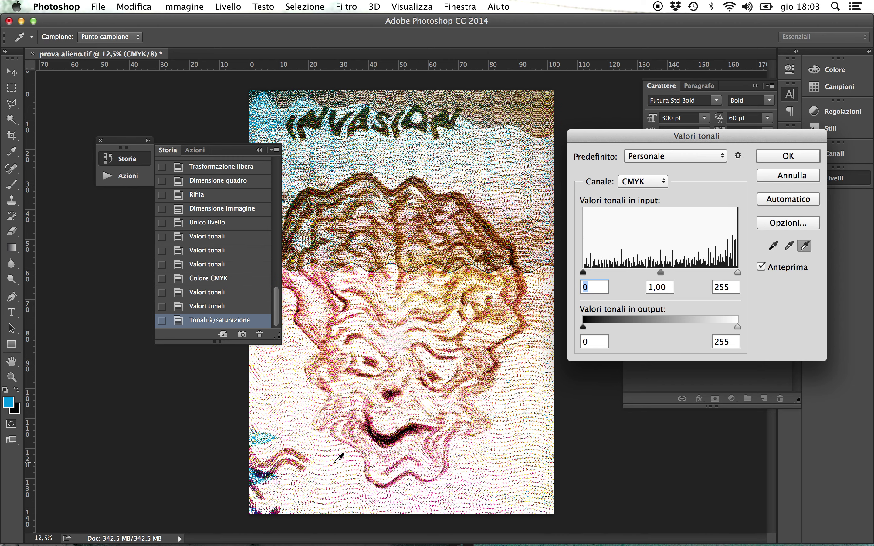
{"action": "left_click", "coordinate": [336, 461]}
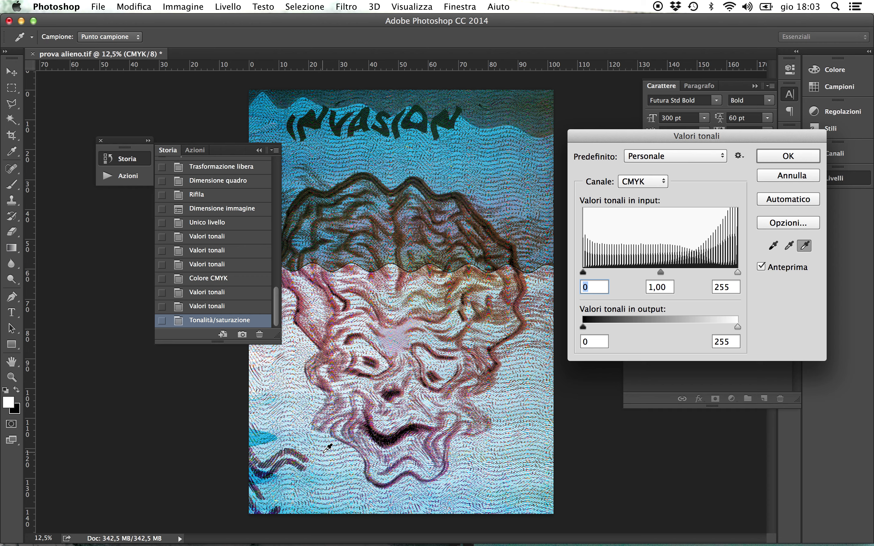
- Try resampling the white point from the background beside the alien's mouth, reset the sample and close Levels with 0, 1.00 and 255
{"action": "left_click", "coordinate": [504, 428]}
{"action": "left_click", "coordinate": [507, 427]}
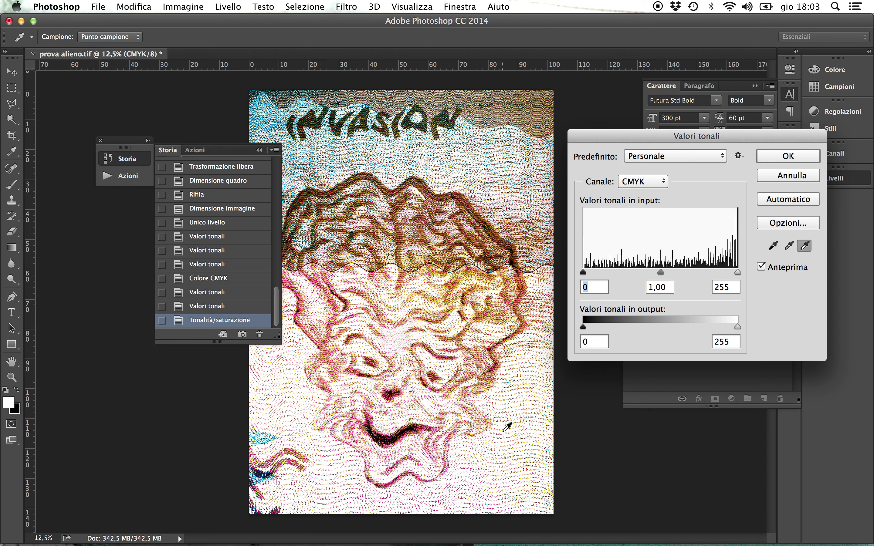
{"action": "left_click", "coordinate": [451, 425], "text": "super"}
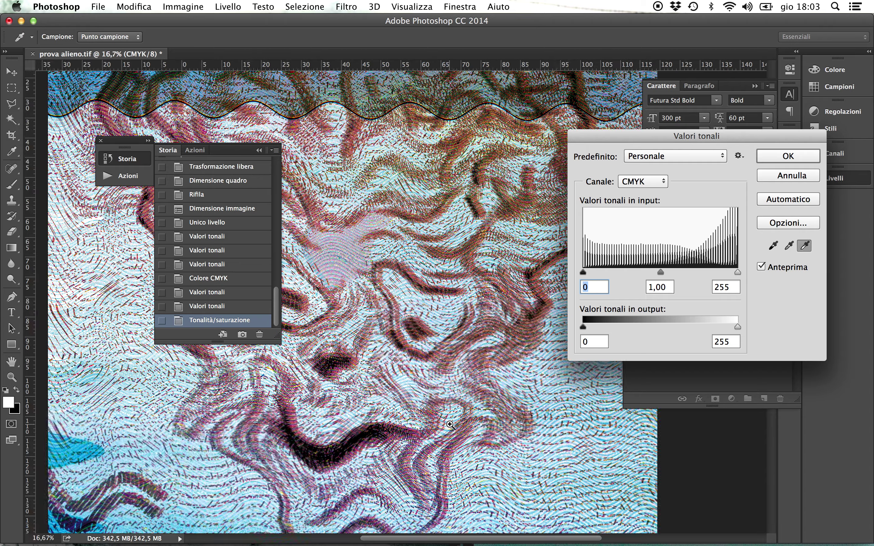
{"action": "left_click", "coordinate": [397, 418], "text": "super"}
{"action": "left_click", "coordinate": [394, 389], "text": "alt+super"}
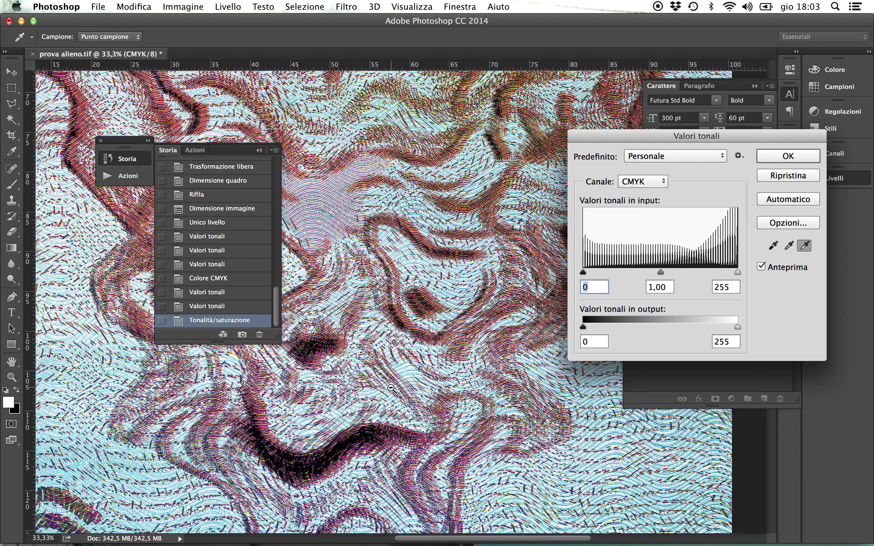
{"action": "left_click", "coordinate": [391, 389], "text": "alt+super"}
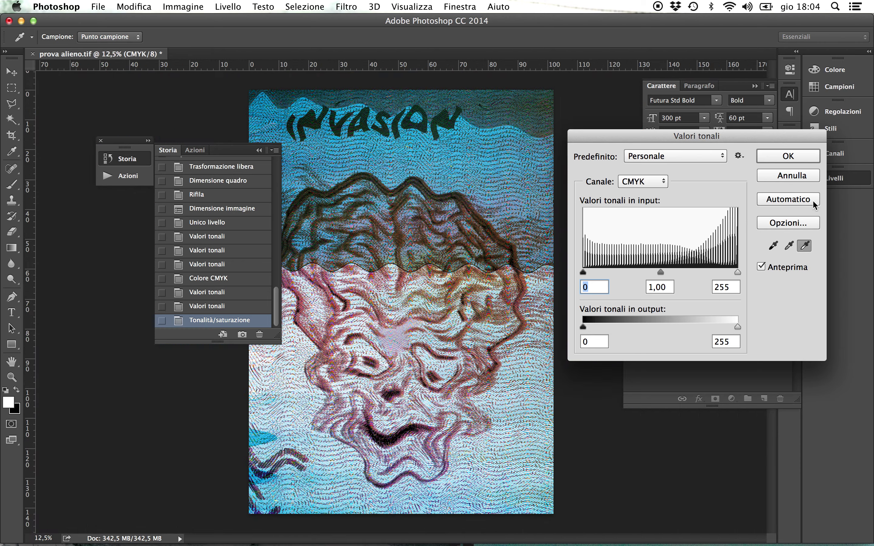
{"action": "left_click", "coordinate": [808, 156]}
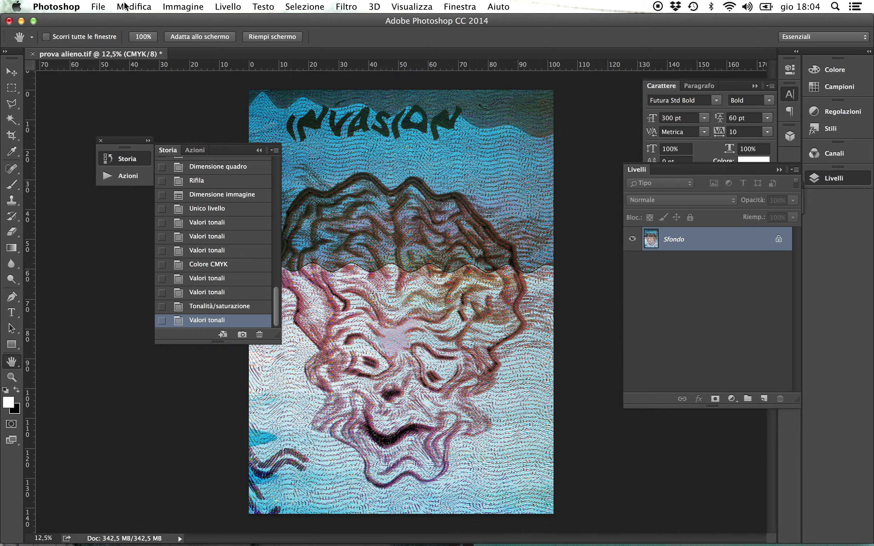
- Start an Absolute Selective Color correction, setting the Blues to cyan -44%, yellow +68% and black +5%
{"action": "left_click", "coordinate": [183, 6]}
{"action": "mouse_move", "coordinate": [207, 40]}
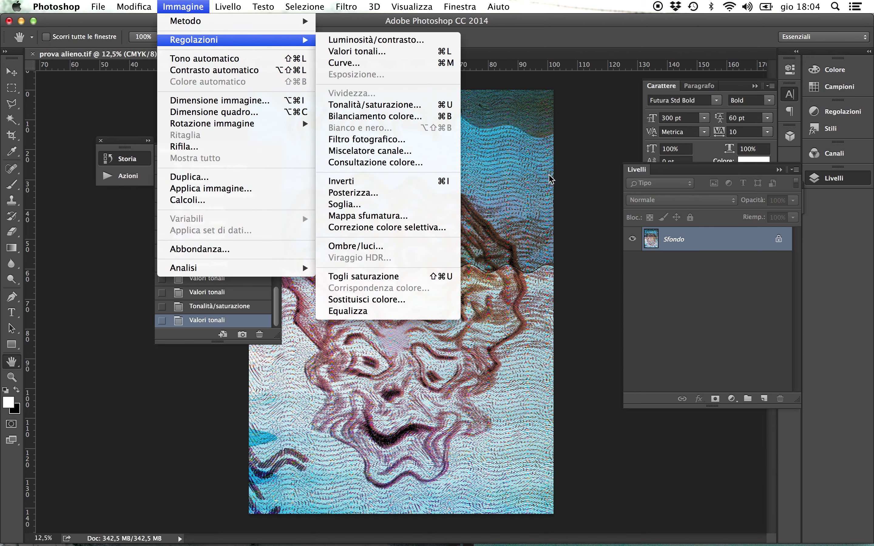
{"action": "left_click", "coordinate": [376, 228]}
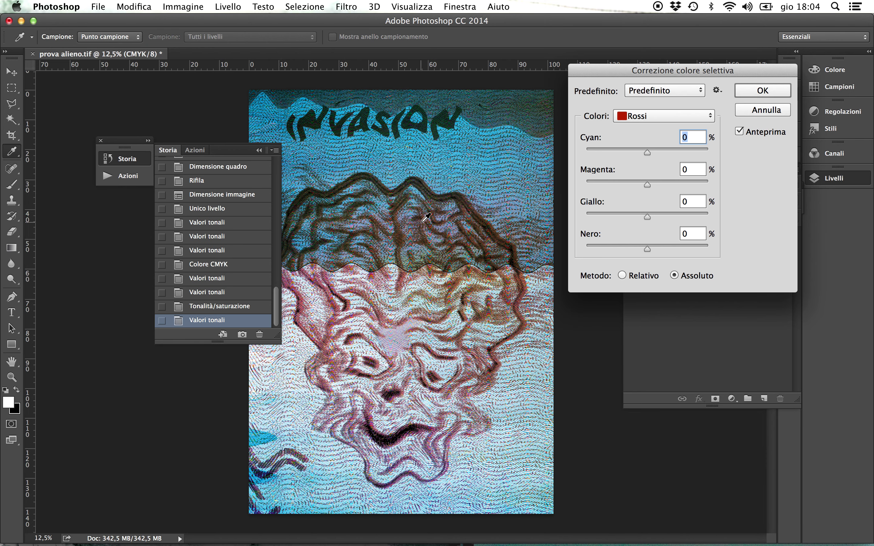
{"action": "left_click", "coordinate": [691, 120]}
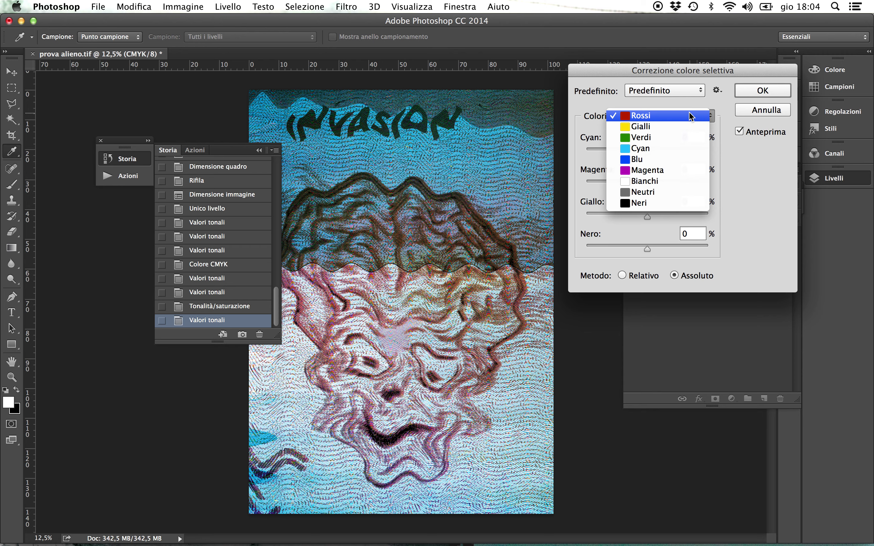
{"action": "left_click", "coordinate": [664, 161]}
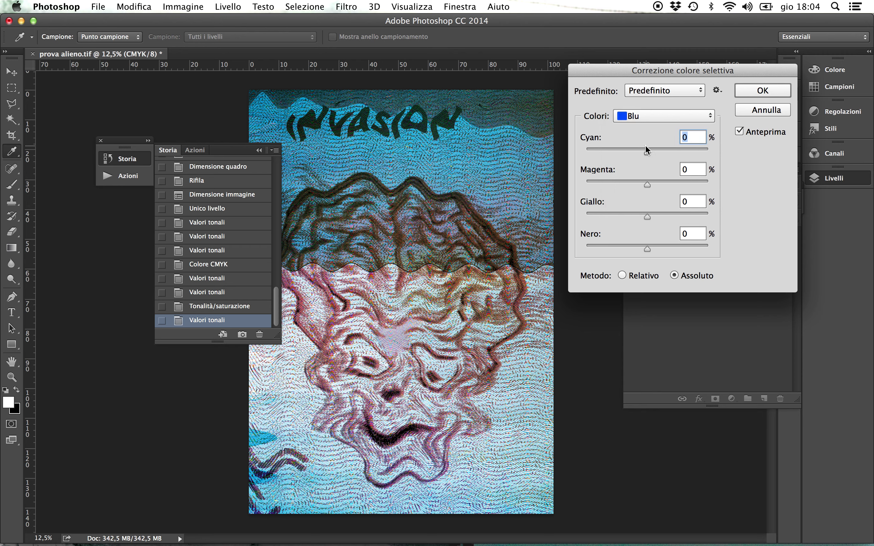
{"action": "left_click_drag", "start_coordinate": [649, 150], "coordinate": [621, 154]}
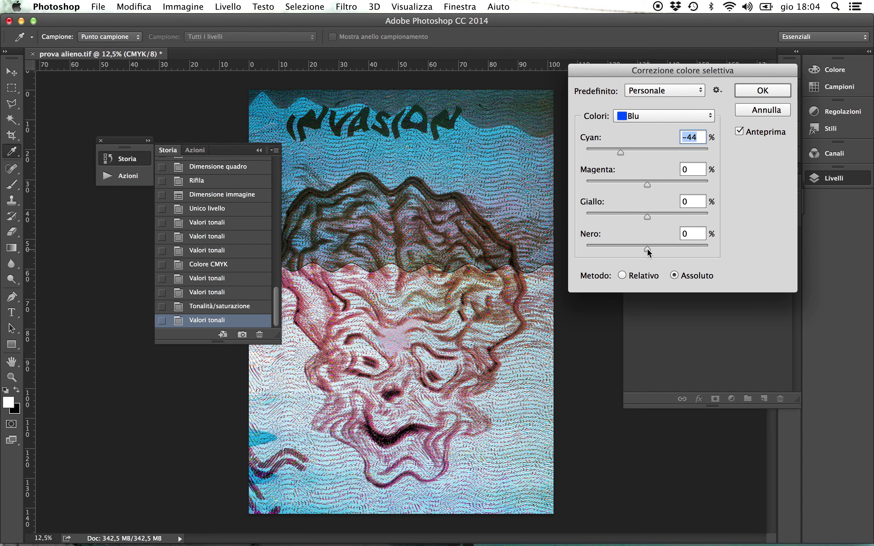
{"action": "mouse_move", "coordinate": [648, 248]}
{"action": "left_mouse_down"}
{"action": "mouse_move", "coordinate": [596, 247]}
{"action": "mouse_move", "coordinate": [650, 248]}
{"action": "left_mouse_up"}
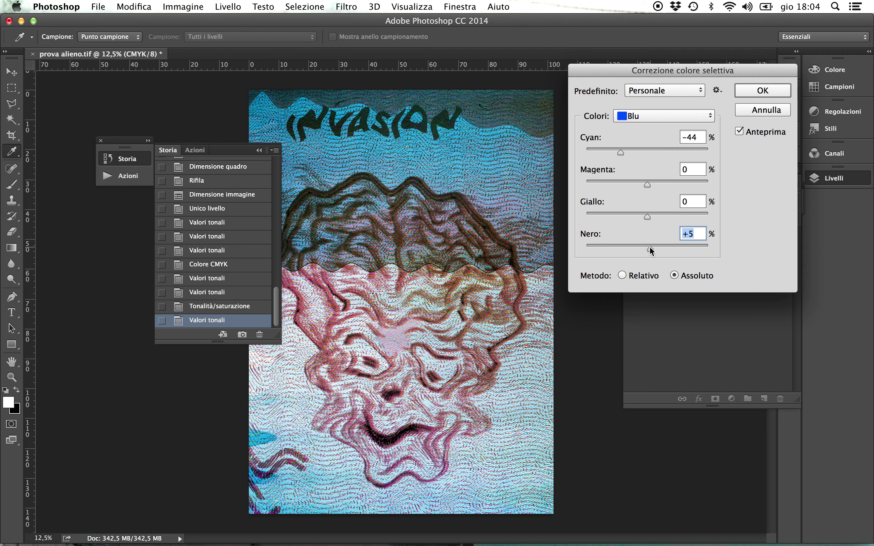
{"action": "left_click_drag", "start_coordinate": [647, 213], "coordinate": [603, 213]}
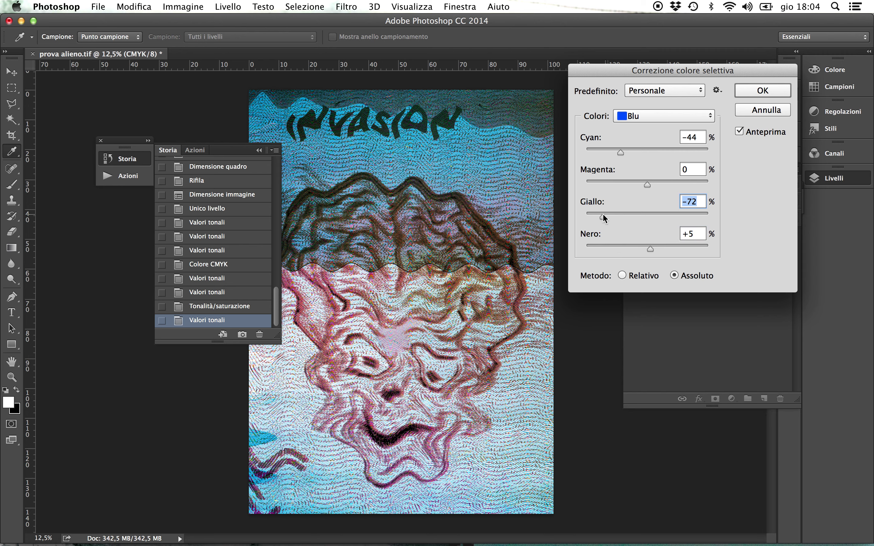
- Set cyan, magenta, yellow and black to -100% for the Cyans and apply the Selective Color correction
{"action": "left_click", "coordinate": [665, 116]}
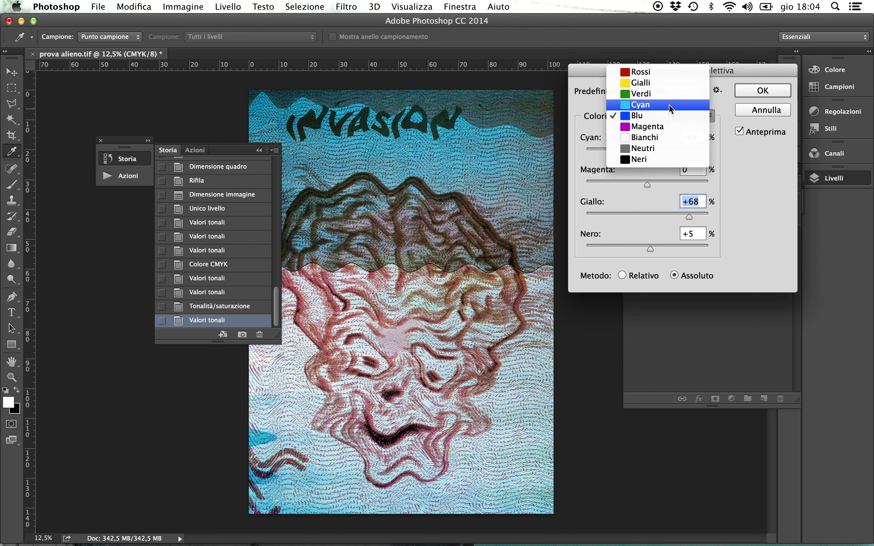
{"action": "left_click", "coordinate": [664, 104]}
{"action": "left_click_drag", "start_coordinate": [649, 153], "coordinate": [570, 153]}
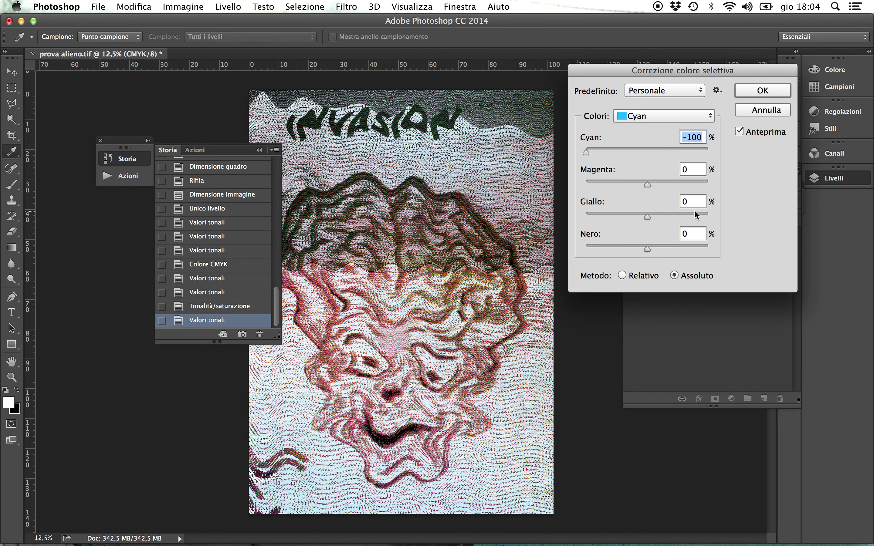
{"action": "left_click_drag", "start_coordinate": [654, 154], "coordinate": [570, 144]}
{"action": "left_click_drag", "start_coordinate": [647, 184], "coordinate": [580, 185]}
{"action": "left_click_drag", "start_coordinate": [647, 216], "coordinate": [544, 213]}
{"action": "left_click_drag", "start_coordinate": [643, 244], "coordinate": [551, 242]}
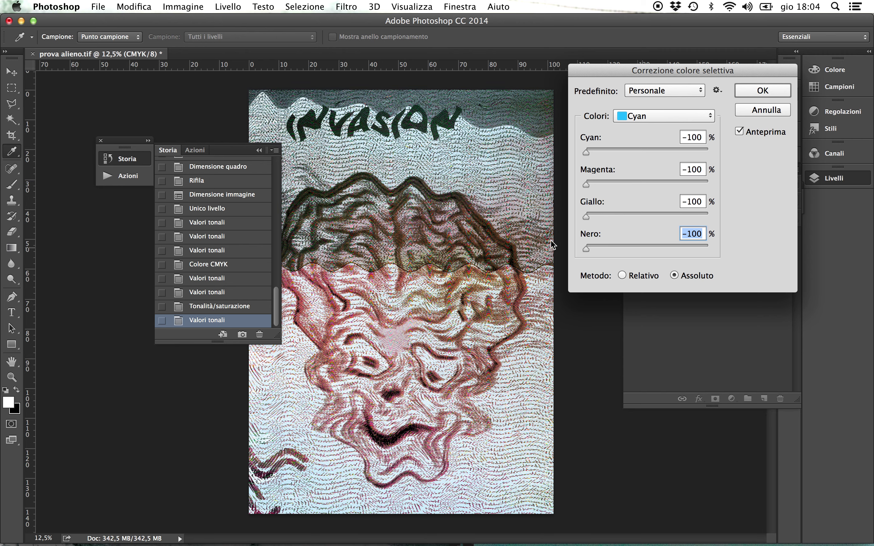
{"action": "left_click", "coordinate": [770, 89]}
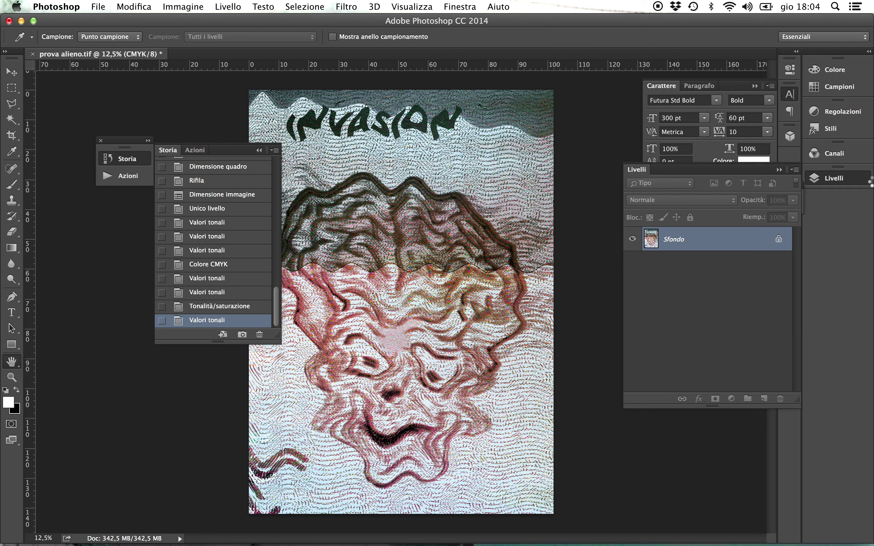
{"action": "key", "text": "h"}
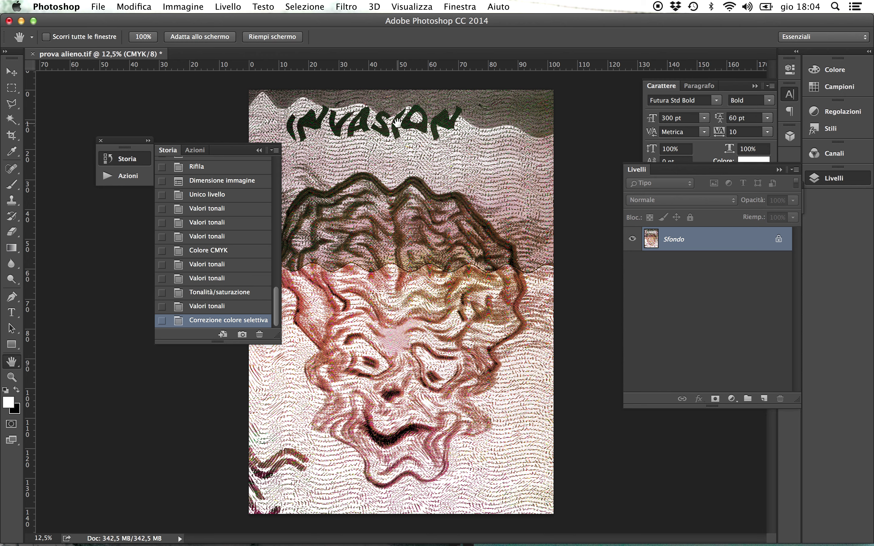
- Undo and restore the Selective Color correction to compare both versions, and save prova alieno.tif
{"action": "key", "text": "super+z"}
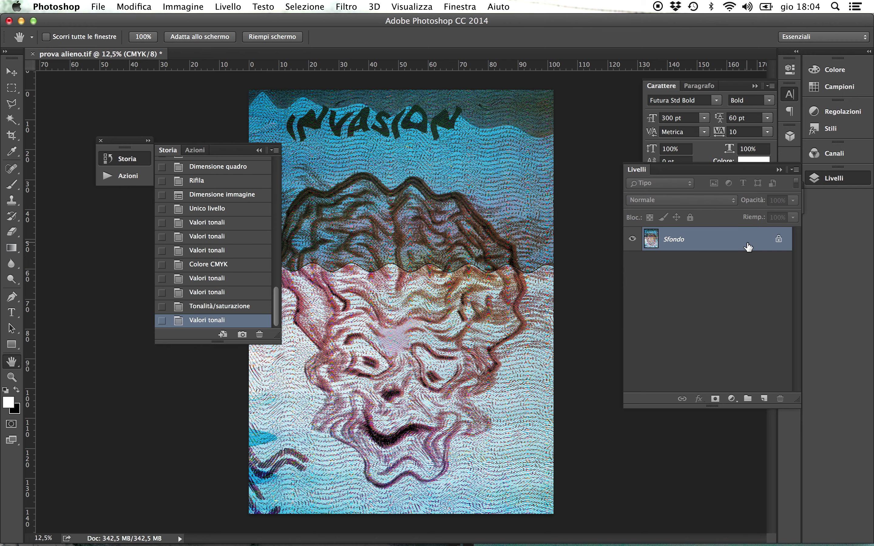
{"action": "left_click_drag", "start_coordinate": [749, 247], "coordinate": [747, 243]}
{"action": "key", "text": "super+z"}
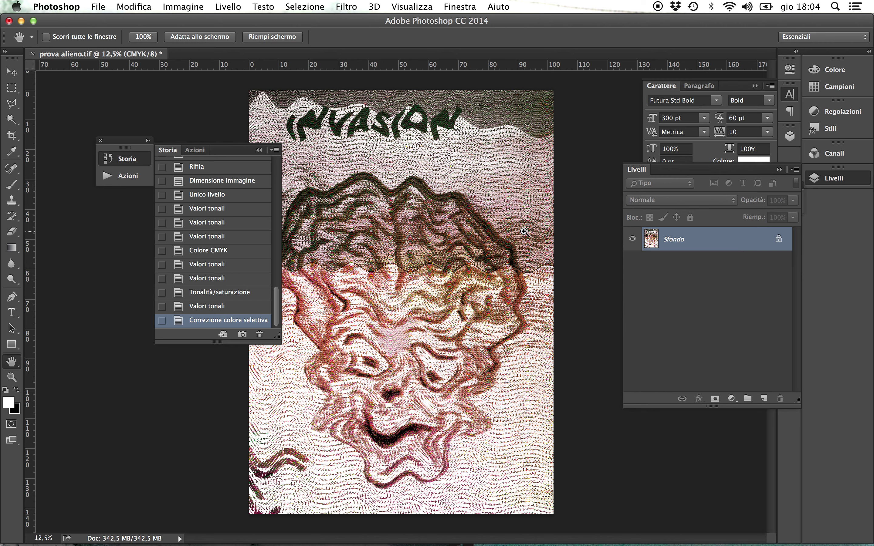
{"action": "key", "text": "super+s"}
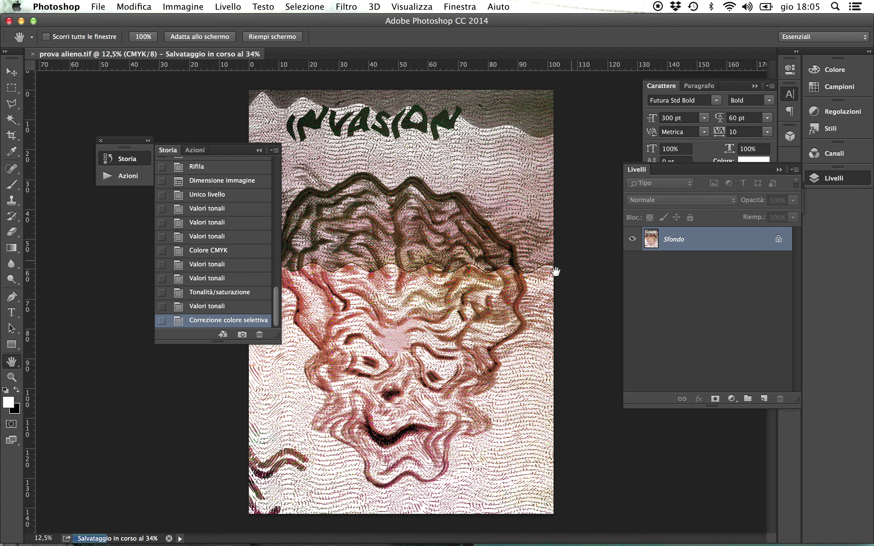
- Switch to InDesign and duplicate the first page of POSTER.indd, the Living Dead Romero poster, as page 4
{"action": "mouse_move", "coordinate": [535, 540]}
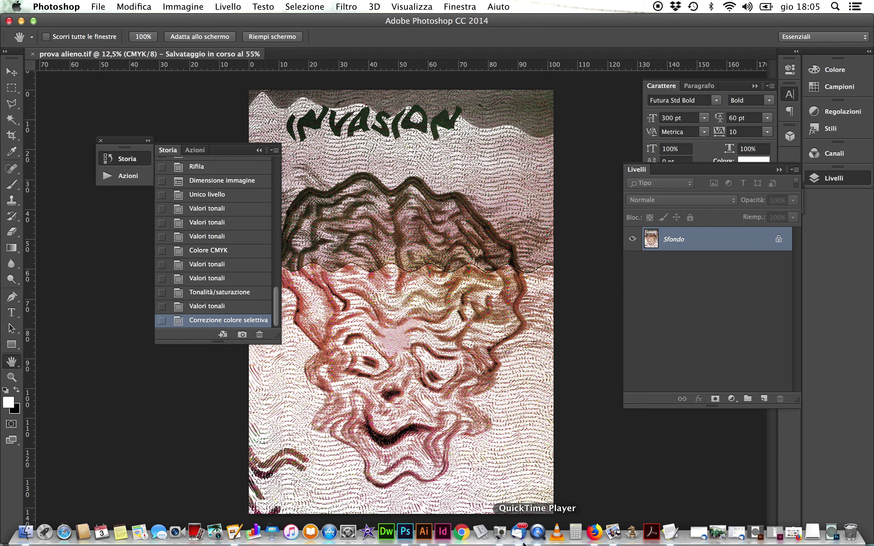
{"action": "left_click", "coordinate": [441, 540]}
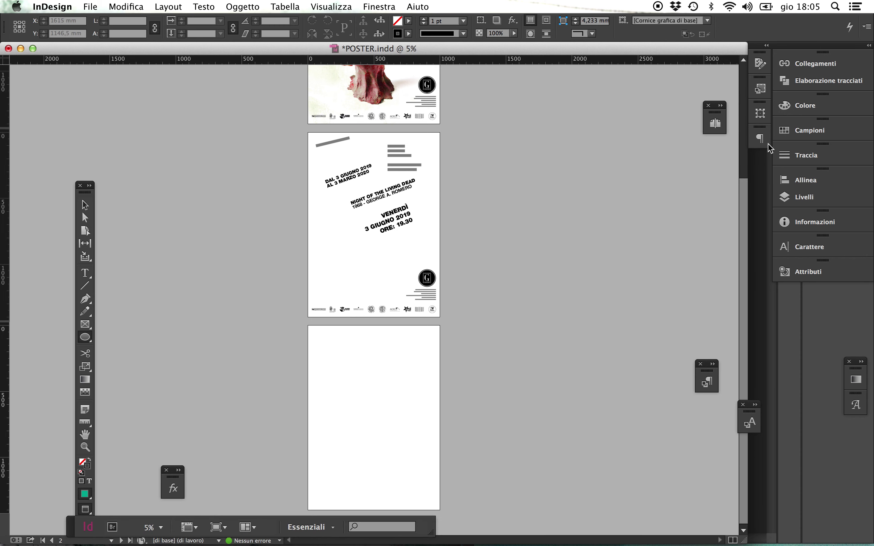
{"action": "left_click", "coordinate": [717, 125]}
{"action": "left_click", "coordinate": [479, 203]}
{"action": "left_click", "coordinate": [697, 106]}
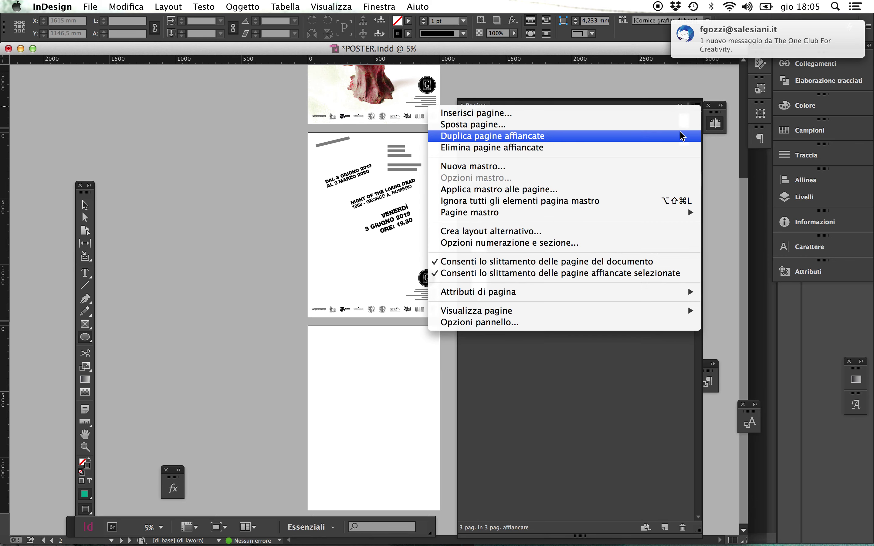
{"action": "key", "text": "Escape"}
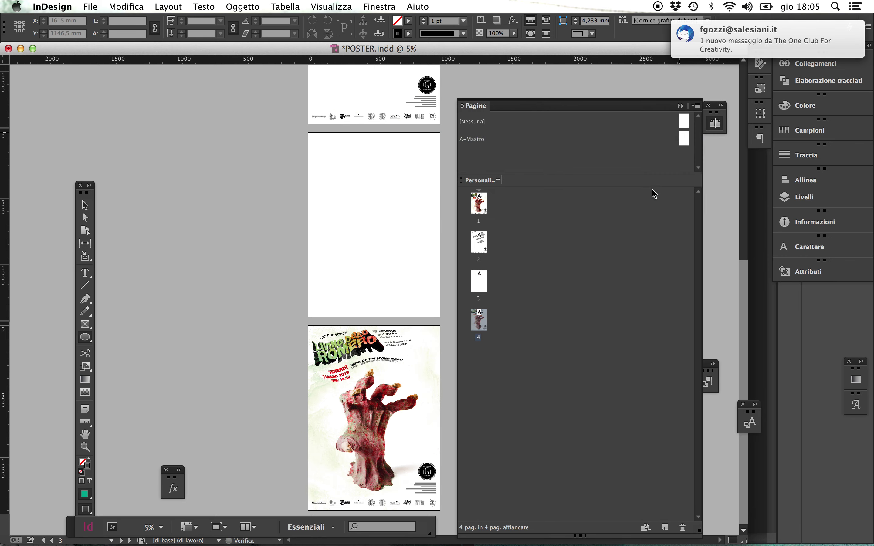
{"action": "left_click", "coordinate": [680, 106]}
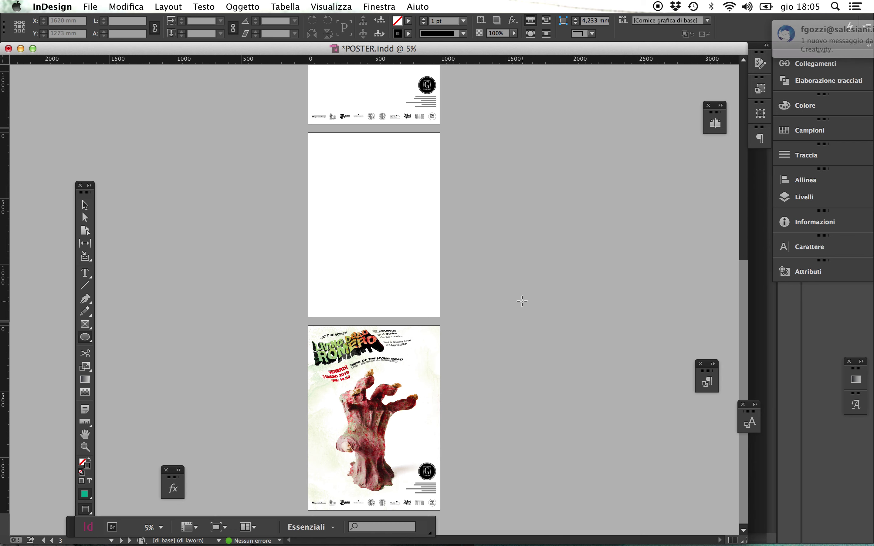
- Replace the zombie hand background image on page 4 with prova alieno.tif from the alieni folder on the desktop
{"action": "key", "text": "super+0"}
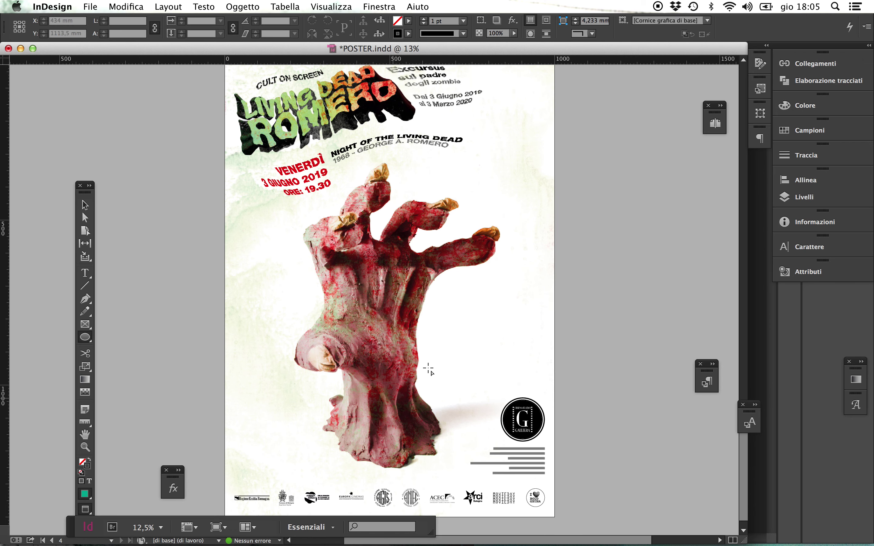
{"action": "left_click", "coordinate": [463, 338]}
{"action": "left_click", "coordinate": [486, 281]}
{"action": "left_click", "coordinate": [85, 205]}
{"action": "left_click", "coordinate": [418, 254]}
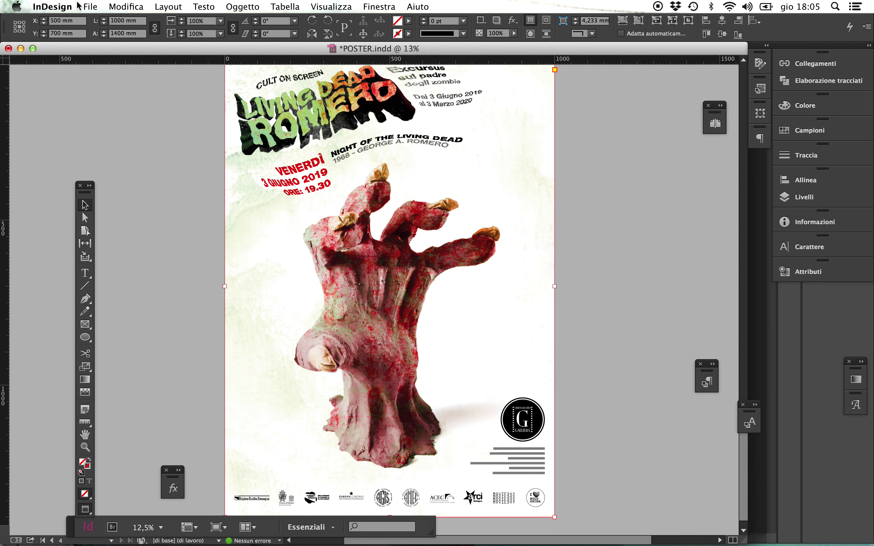
{"action": "left_click", "coordinate": [90, 6]}
{"action": "left_click", "coordinate": [178, 151]}
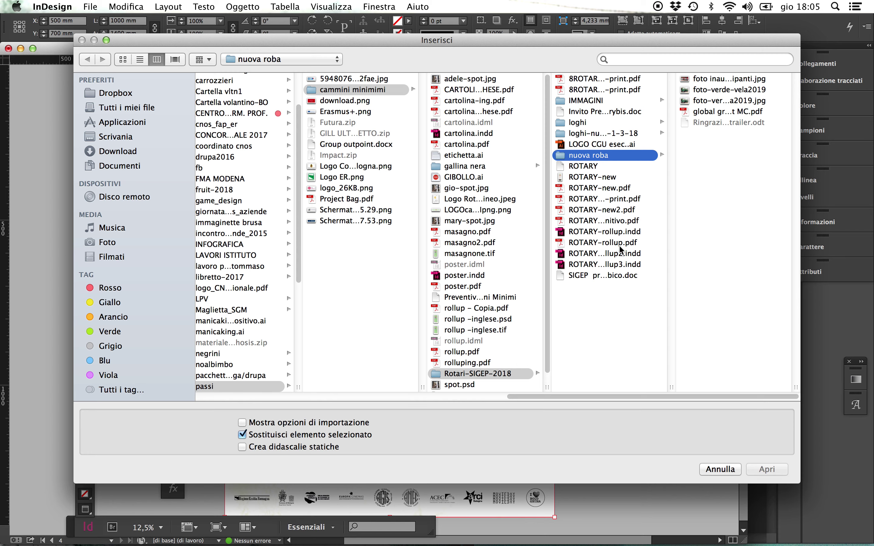
{"action": "left_click", "coordinate": [136, 140]}
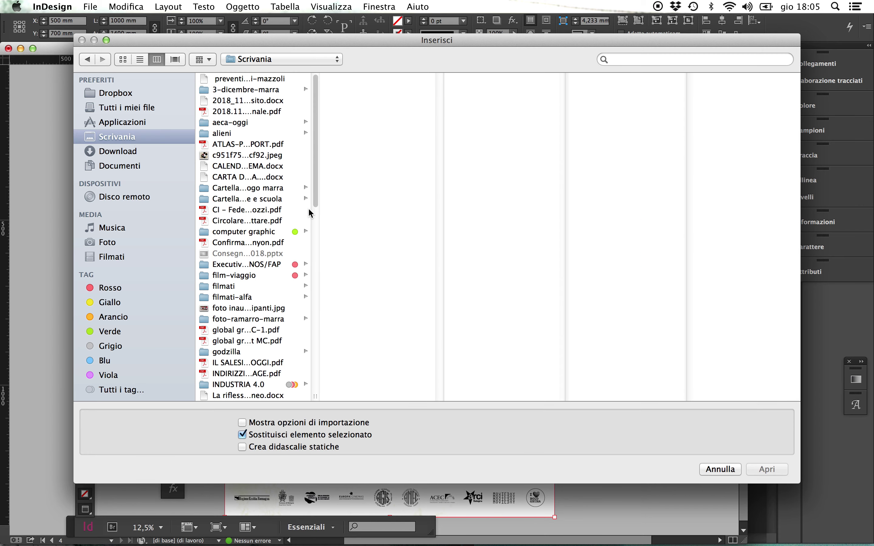
{"action": "scroll", "coordinate": [312, 225], "scroll_direction": "down", "scroll_amount": 15}
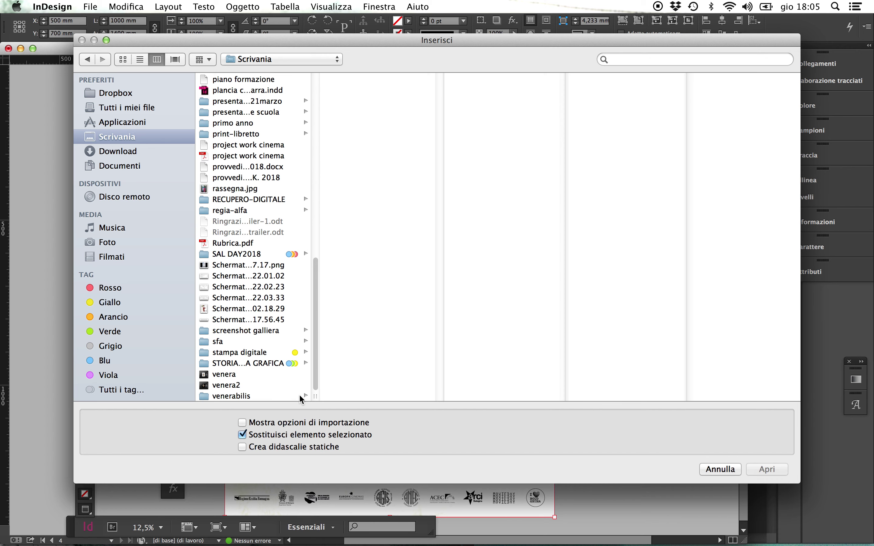
{"action": "scroll", "coordinate": [278, 281], "scroll_direction": "up", "scroll_amount": 10}
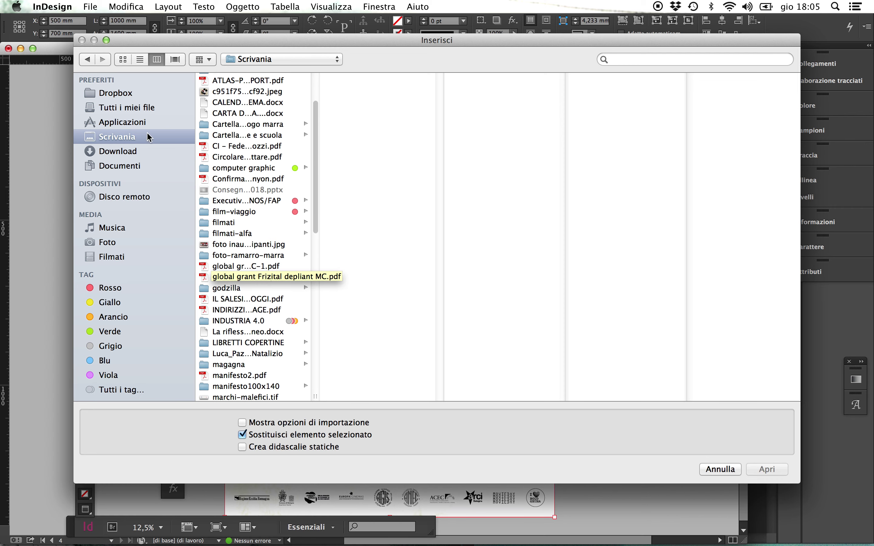
{"action": "scroll", "coordinate": [261, 166], "scroll_direction": "up", "scroll_amount": 3}
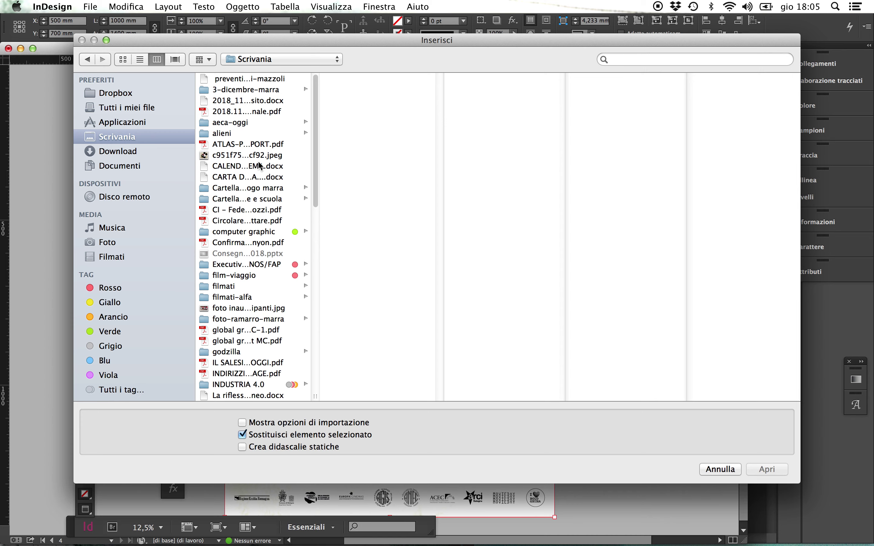
{"action": "left_click", "coordinate": [227, 135]}
{"action": "double_click", "coordinate": [370, 198]}
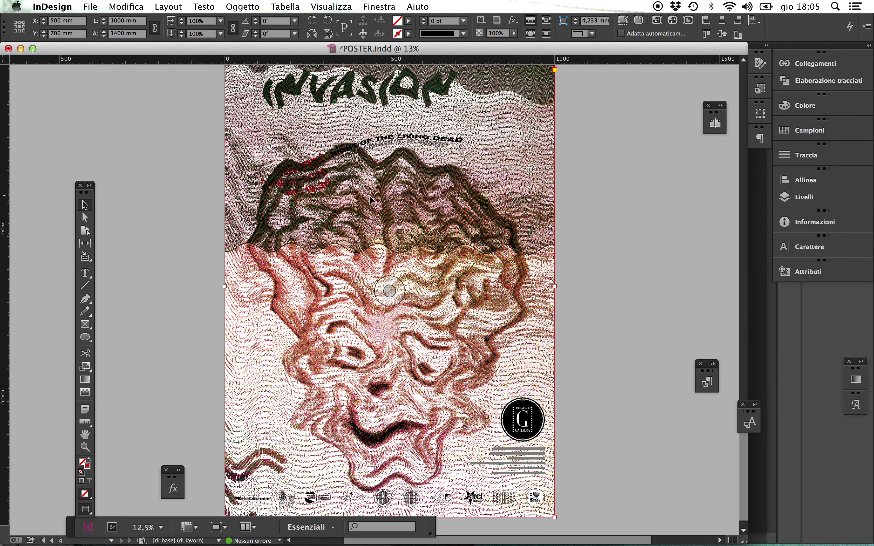
- Scale the placed alien image to 100% and move it up within its frame until the sponsor logos are uncovered
{"action": "left_click", "coordinate": [623, 300]}
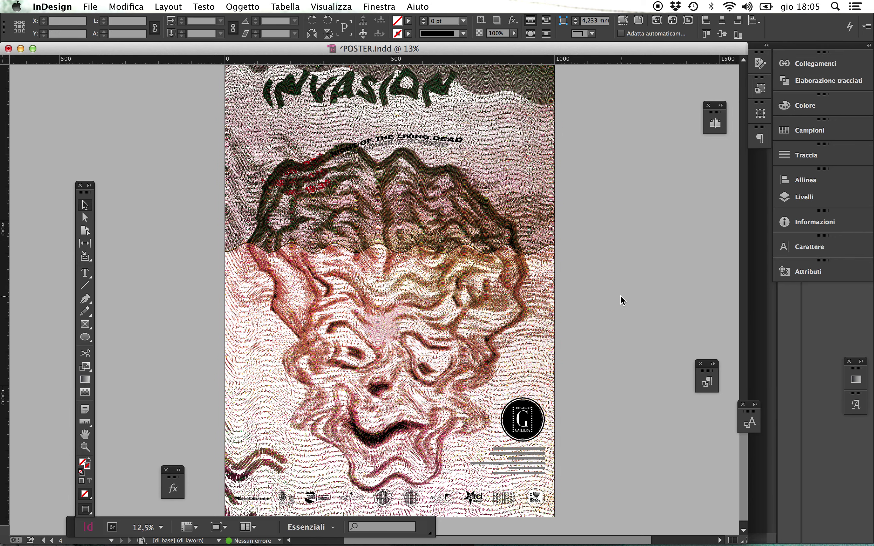
{"action": "left_click", "coordinate": [460, 309], "text": "alt"}
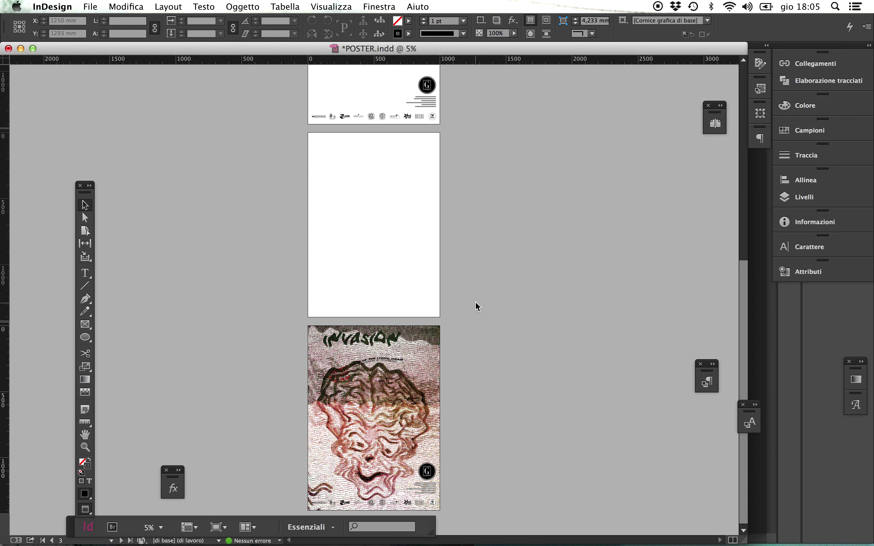
{"action": "left_click", "coordinate": [397, 426]}
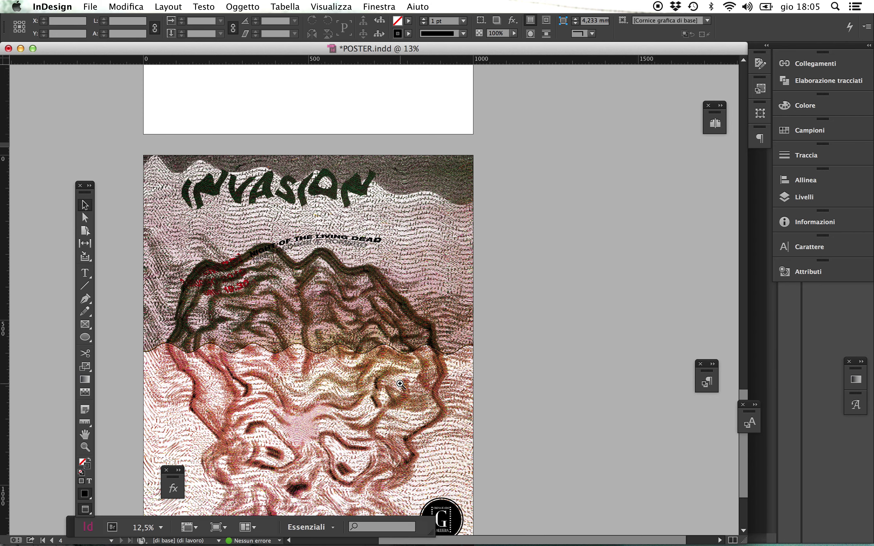
{"action": "key", "text": "super+minus"}
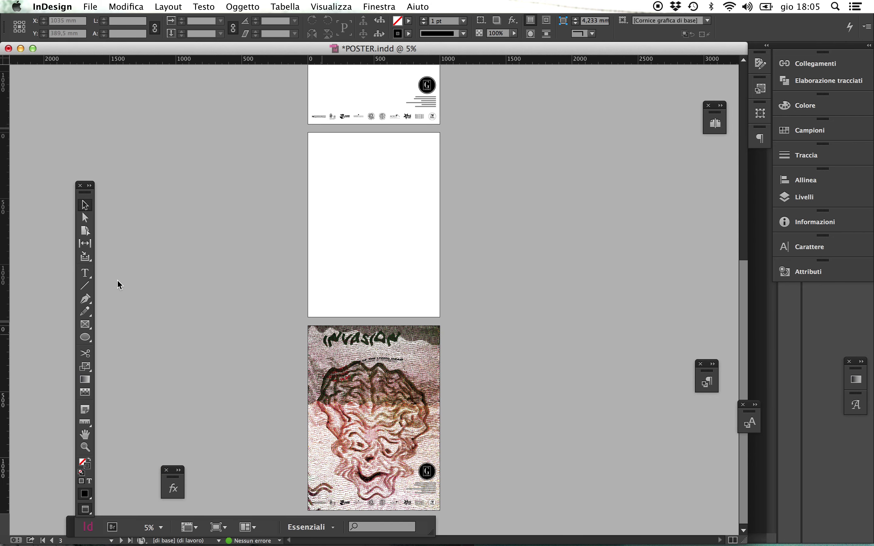
{"action": "left_click", "coordinate": [86, 220]}
{"action": "left_click", "coordinate": [390, 429]}
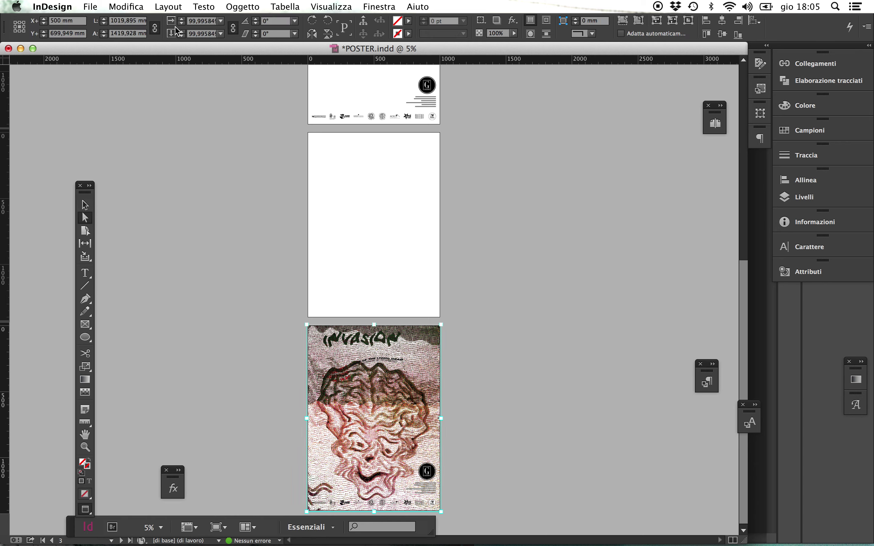
{"action": "left_click", "coordinate": [183, 20]}
{"action": "key", "text": "super+0"}
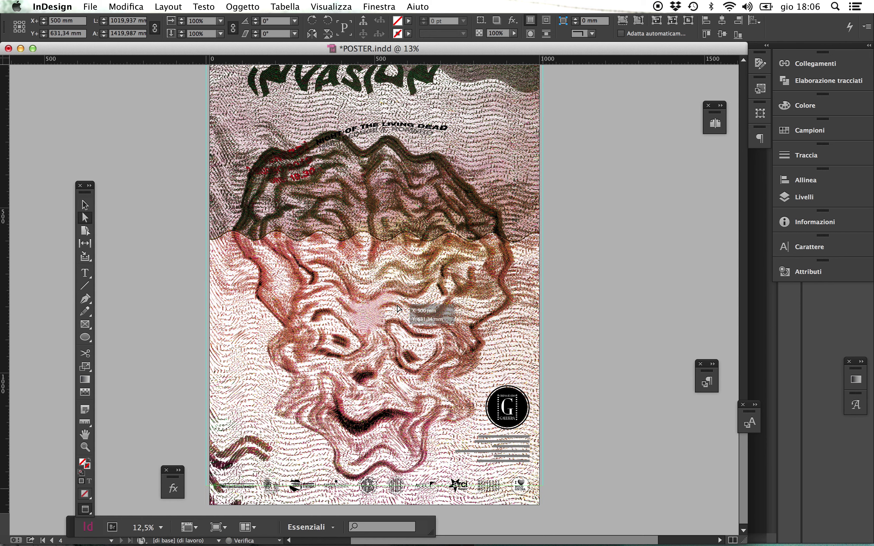
{"action": "left_click_drag", "start_coordinate": [397, 326], "coordinate": [396, 298]}
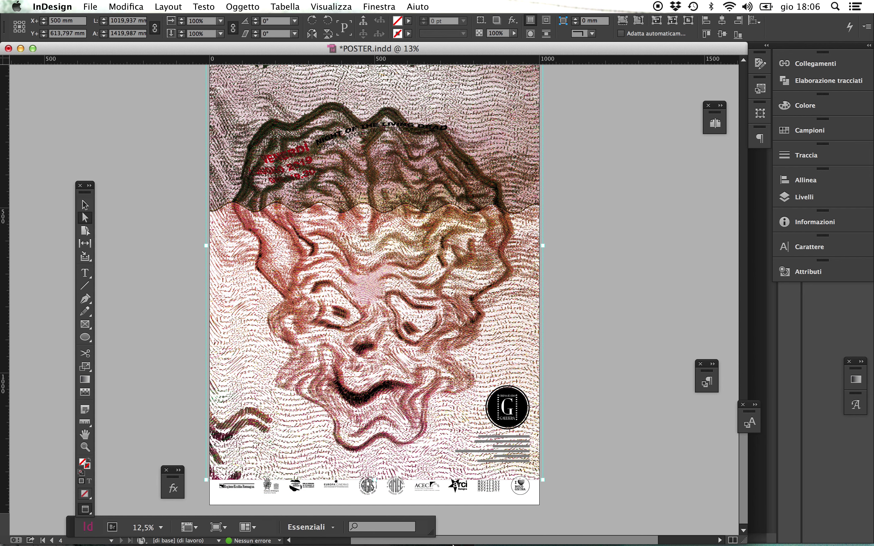
- Squash the alien image vertically to a height of about 1388 mm, leaving a white strip around the sponsor logos
{"action": "left_click", "coordinate": [85, 204]}
{"action": "left_click_drag", "start_coordinate": [375, 477], "coordinate": [375, 469]}
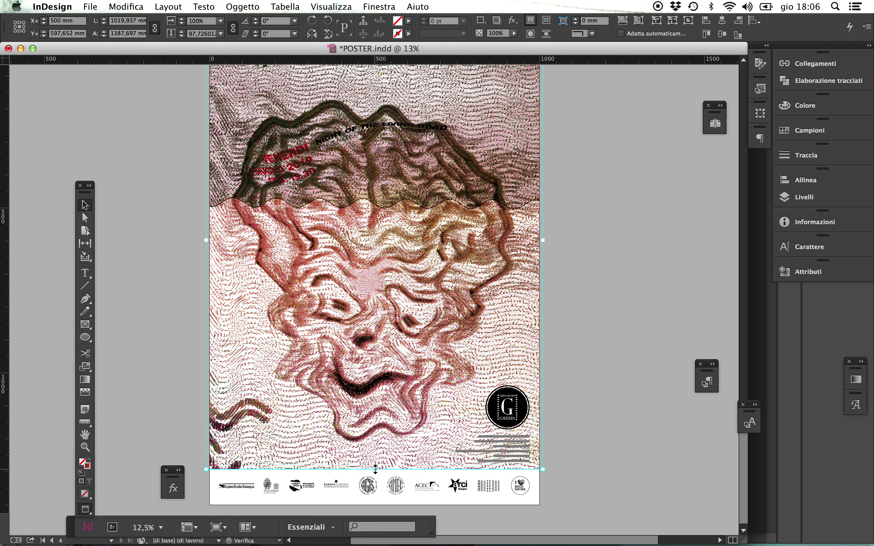
{"action": "left_click", "coordinate": [568, 431]}
{"action": "key", "text": "super+minus"}
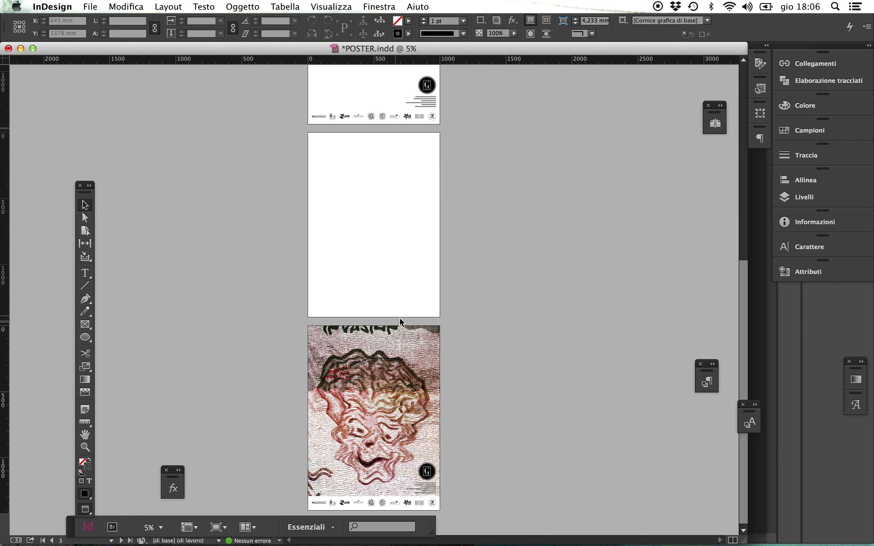
{"action": "left_click", "coordinate": [380, 329]}
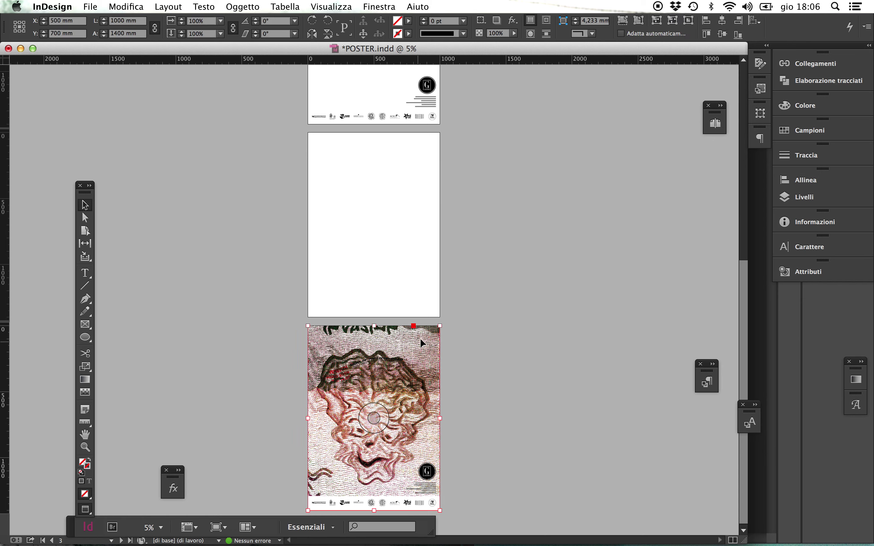
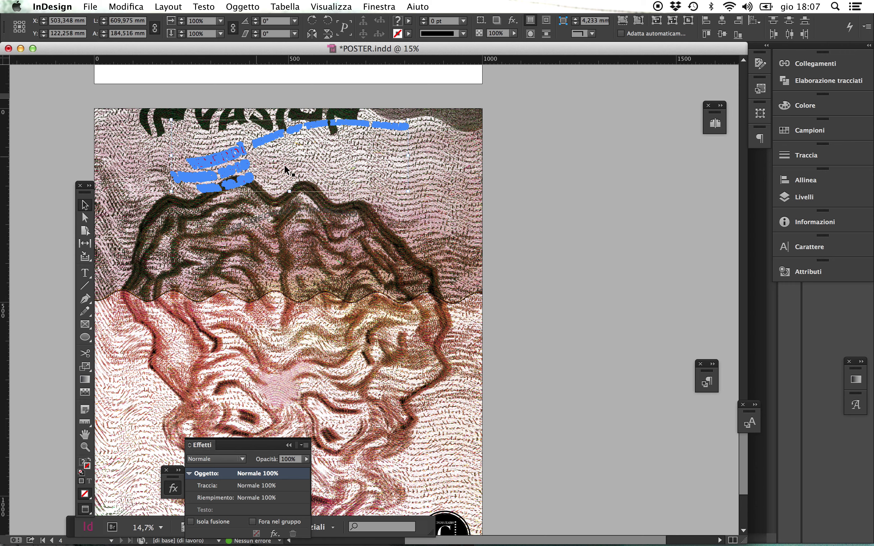
- Rotate the date and film title texts clockwise and place them between the INVASION heading and the alien's head, centred at about X 460 mm, Y 155 mm
{"action": "left_click_drag", "start_coordinate": [412, 126], "coordinate": [418, 157]}
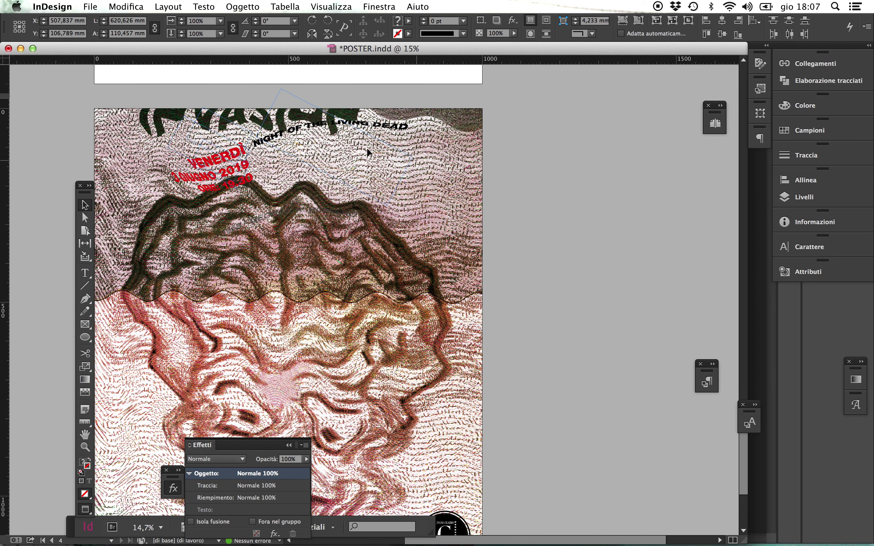
{"action": "key", "text": "ctrl+z"}
{"action": "left_click_drag", "start_coordinate": [228, 140], "coordinate": [211, 161]}
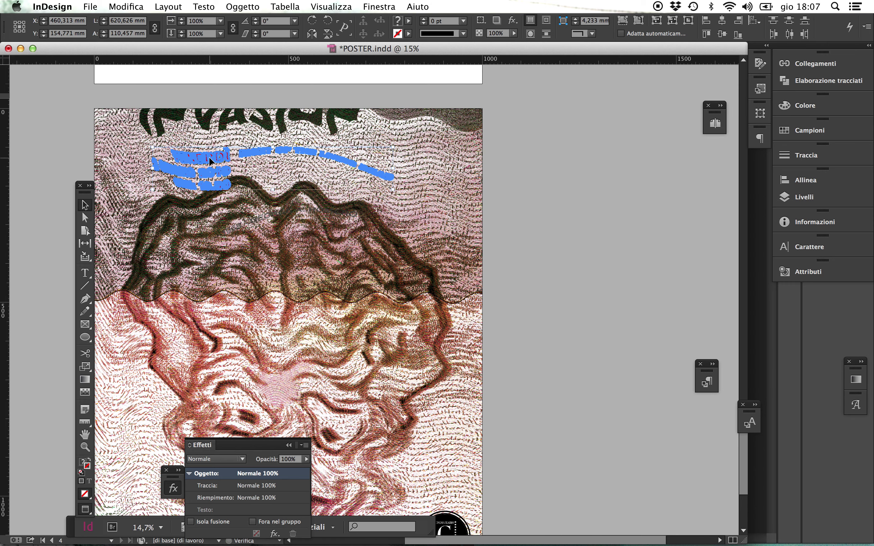
{"action": "left_click", "coordinate": [508, 216]}
{"action": "left_click", "coordinate": [354, 251]}
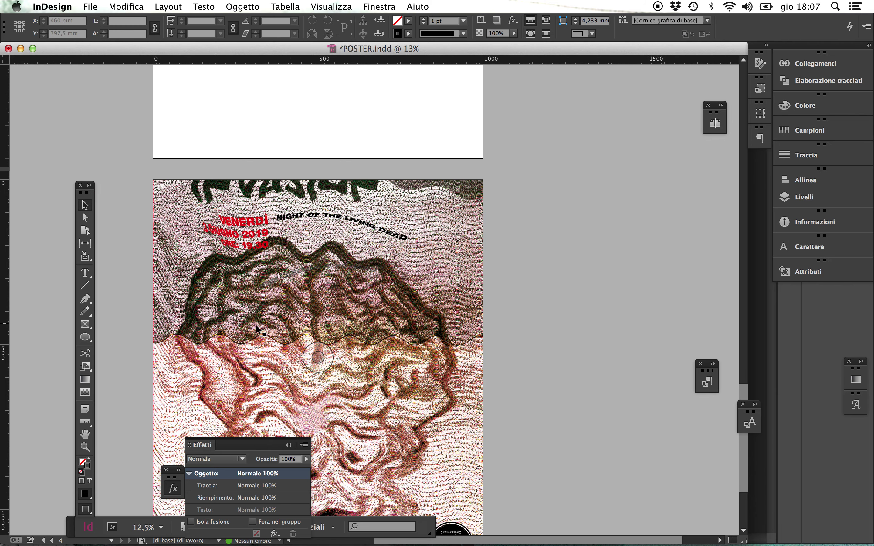
- Switch to Photoshop and return prova alieno.tif to its Dimensione immagine history state
{"action": "left_click", "coordinate": [301, 302]}
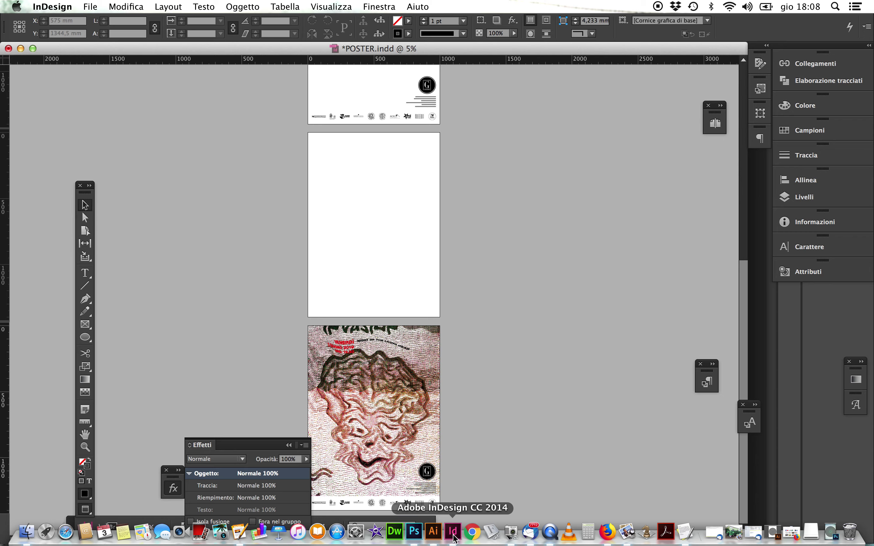
{"action": "left_click", "coordinate": [419, 534]}
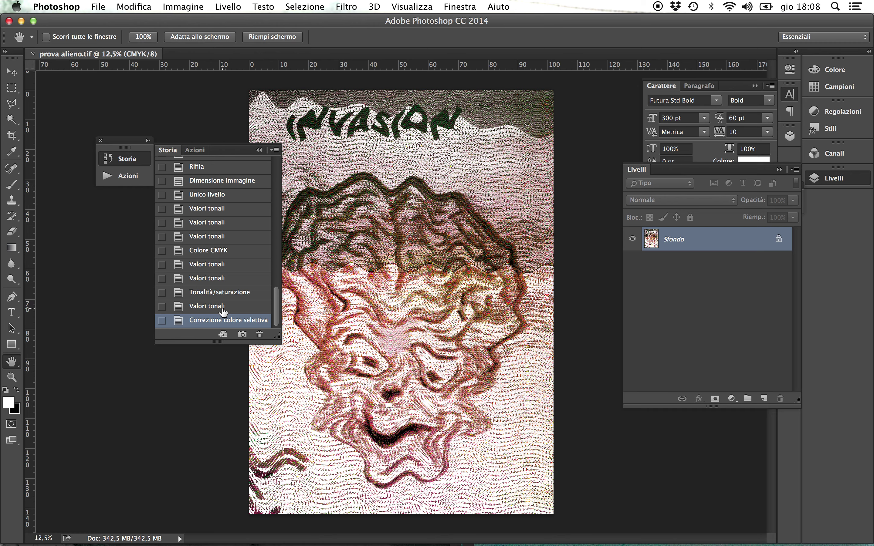
{"action": "left_click", "coordinate": [217, 184]}
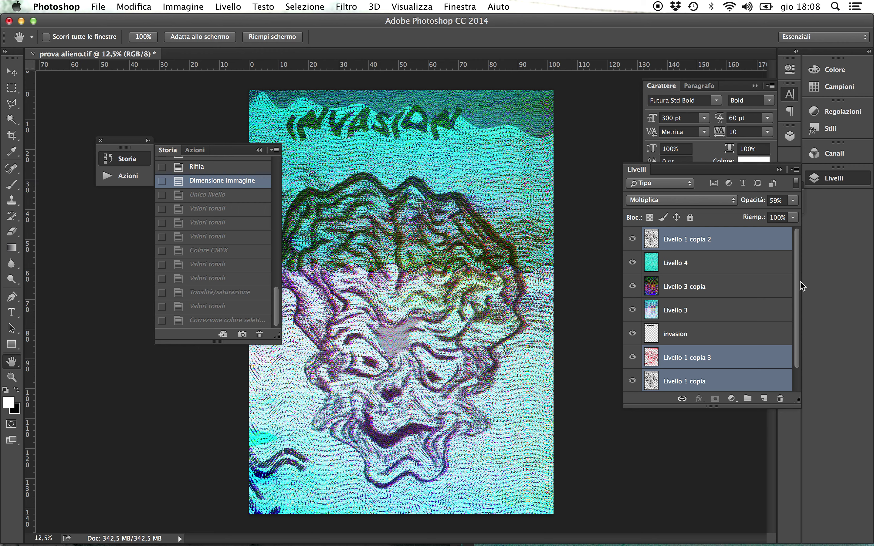
- Move the lettering on the invasion layer about 10 cm down and slightly left, just above the alien's head
{"action": "scroll", "coordinate": [798, 279], "scroll_direction": "down", "scroll_amount": 1}
{"action": "left_click", "coordinate": [688, 305]}
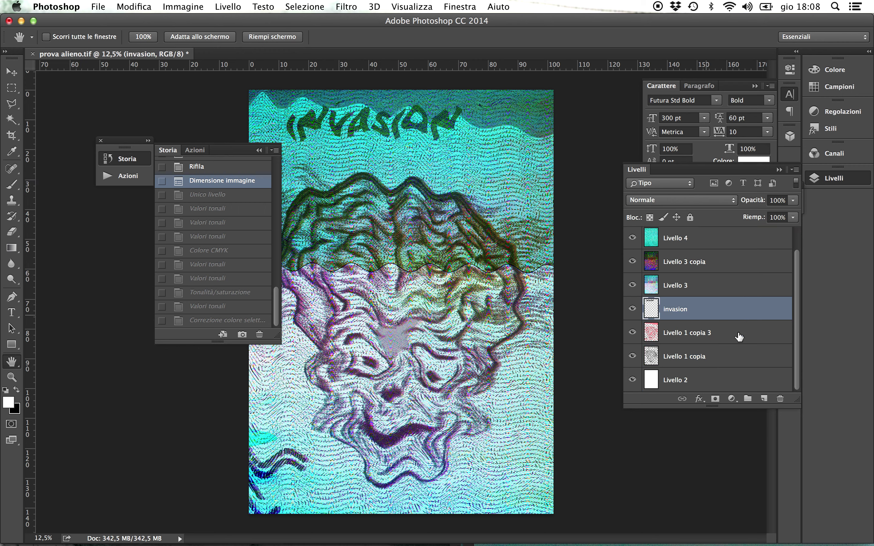
{"action": "left_click", "coordinate": [12, 72]}
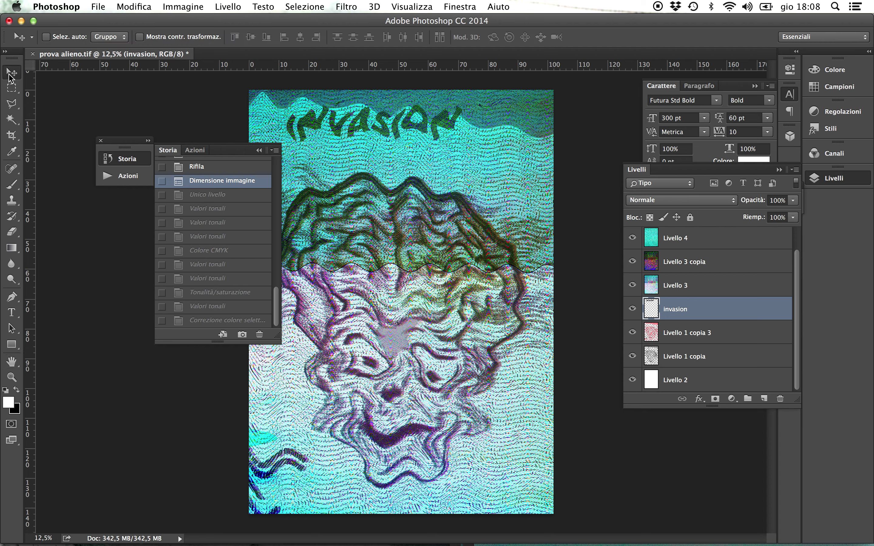
{"action": "left_click_drag", "start_coordinate": [296, 123], "coordinate": [285, 157]}
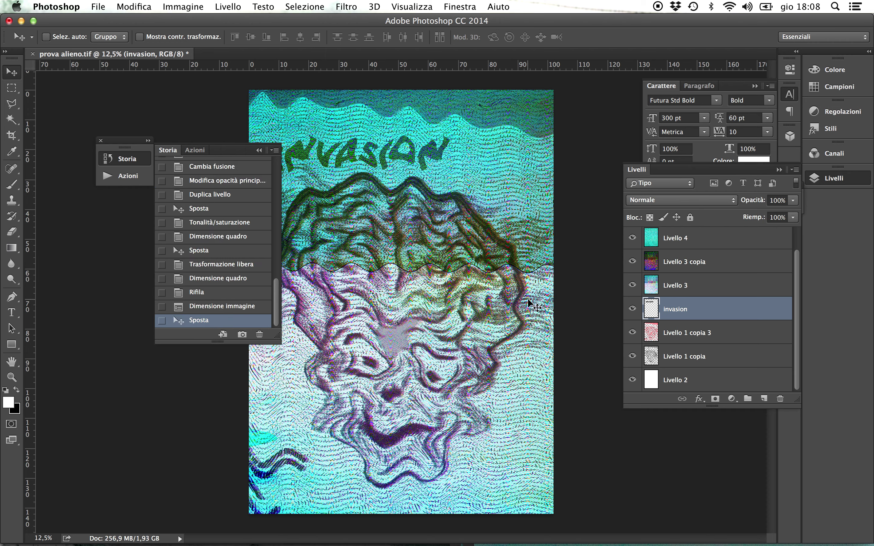
- Flatten the alien poster into a single layer and convert it to CMYK colour
{"action": "left_click", "coordinate": [796, 169]}
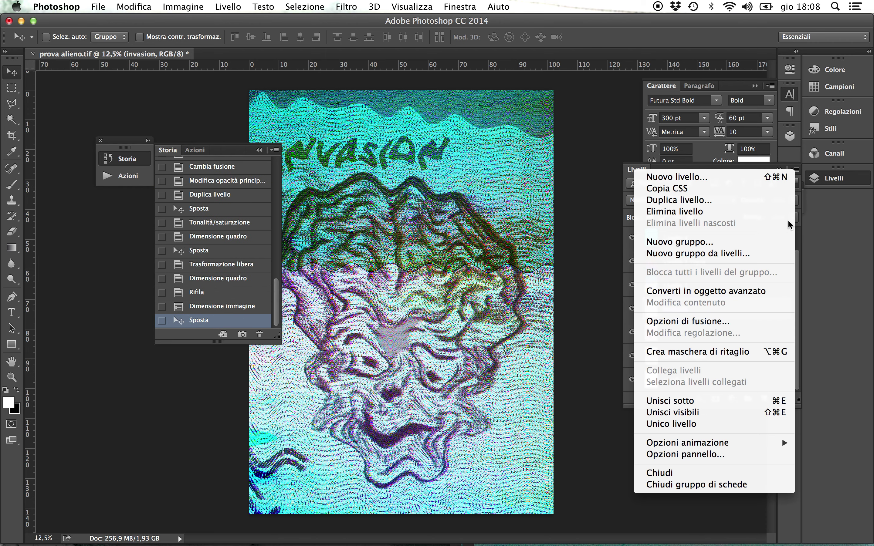
{"action": "left_click", "coordinate": [722, 424]}
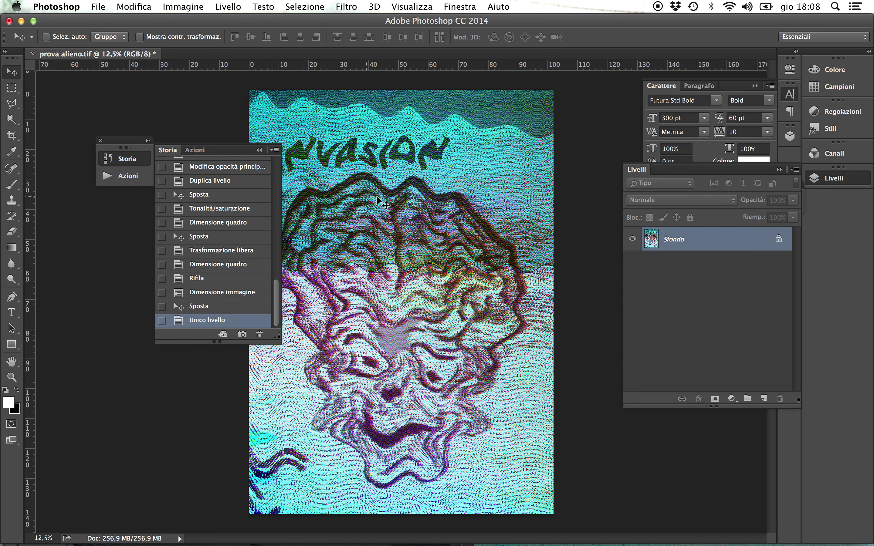
{"action": "left_click", "coordinate": [184, 7]}
{"action": "mouse_move", "coordinate": [197, 22]}
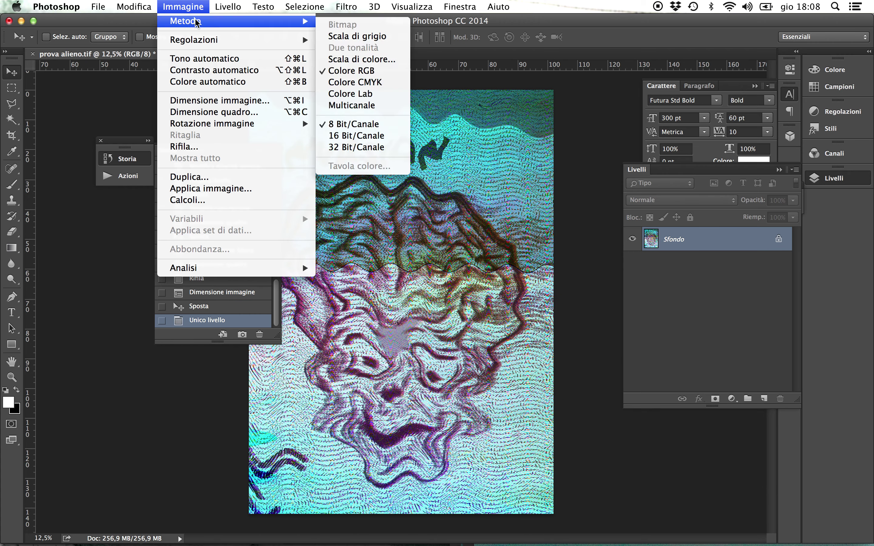
{"action": "left_click", "coordinate": [392, 82]}
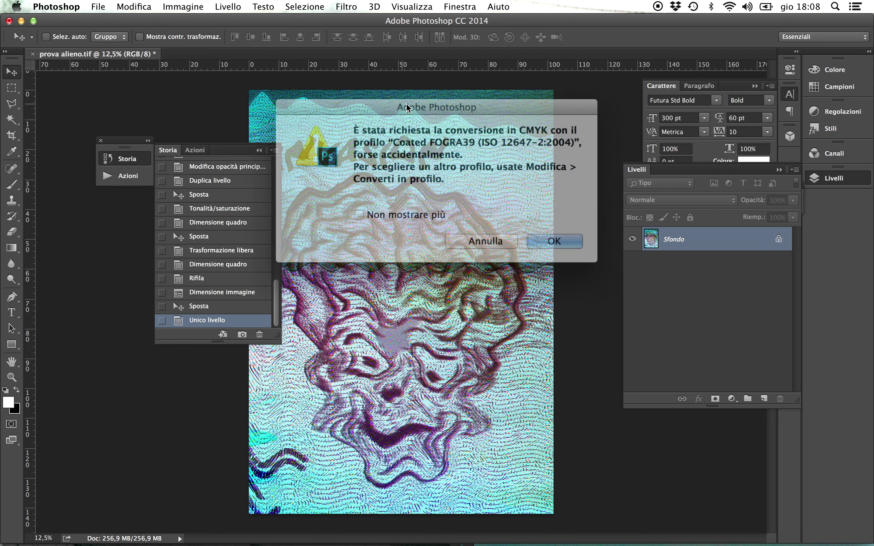
{"action": "left_click", "coordinate": [538, 231]}
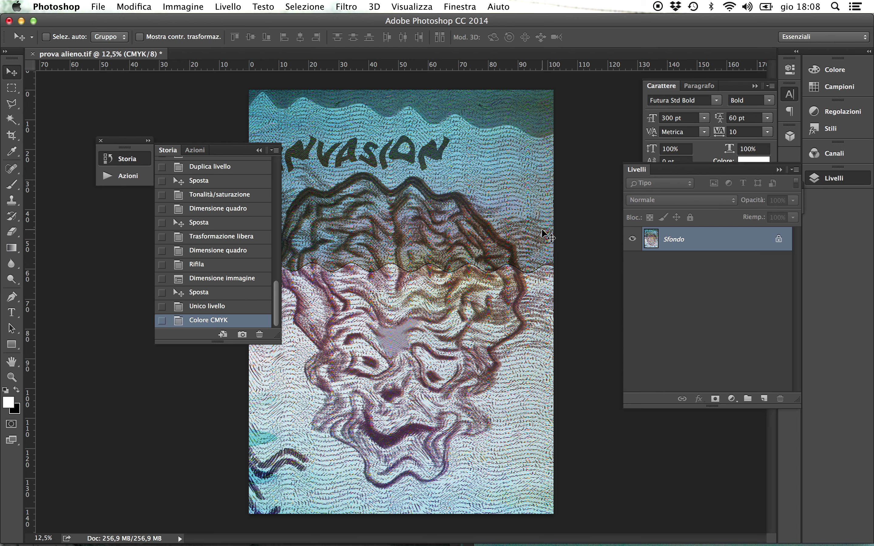
- Raise the flattened alien poster's overall saturation to +100 with Hue/Saturation
{"action": "left_click", "coordinate": [184, 7]}
{"action": "mouse_move", "coordinate": [210, 41]}
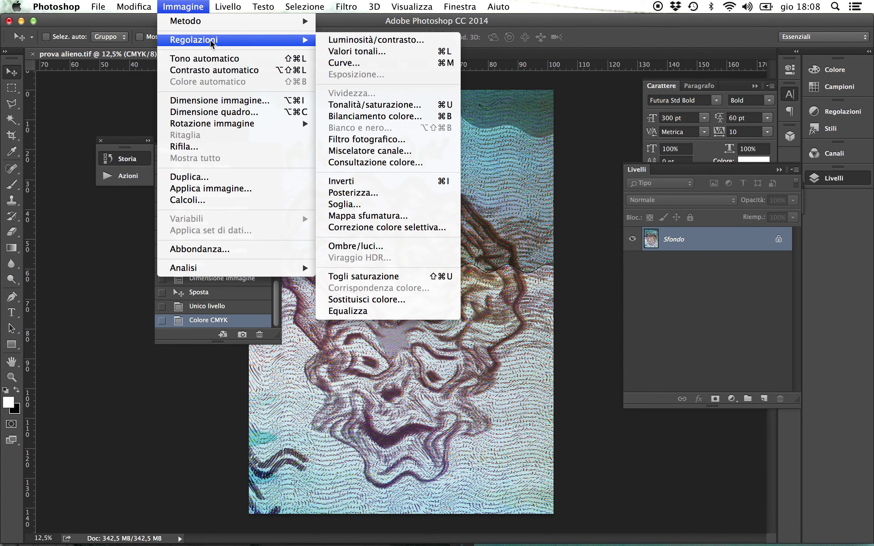
{"action": "left_click", "coordinate": [425, 106]}
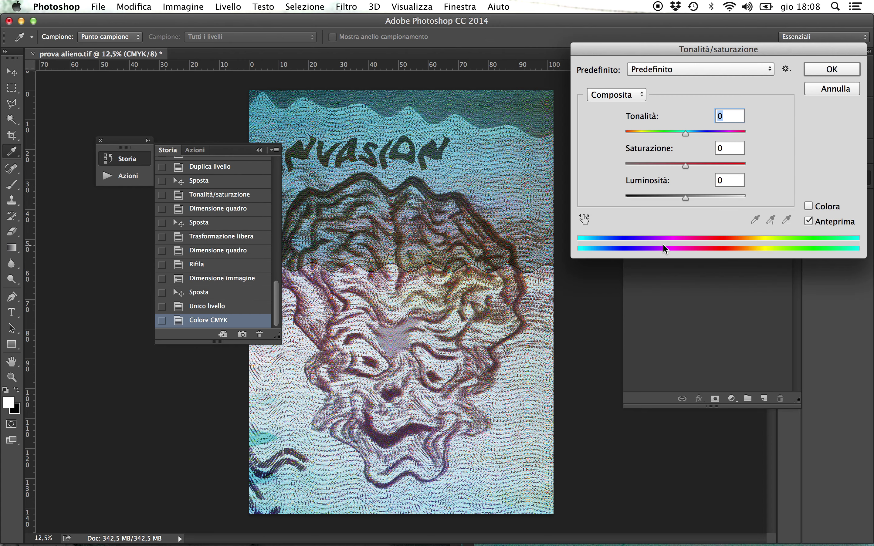
{"action": "left_click_drag", "start_coordinate": [705, 165], "coordinate": [752, 164]}
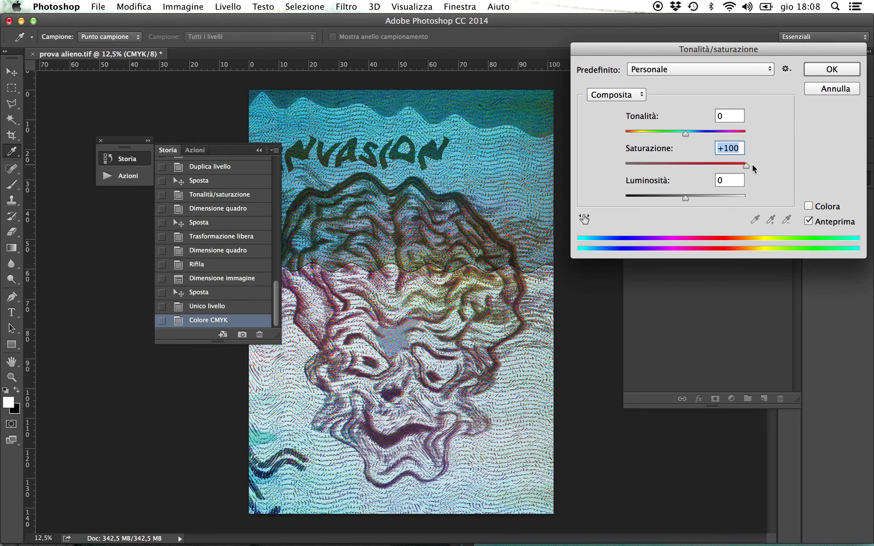
{"action": "left_click", "coordinate": [847, 69]}
- Adjust the poster's Levels on the combined CMYK channel, setting the input black point to 104 and the white point to 174
{"action": "left_click", "coordinate": [183, 7]}
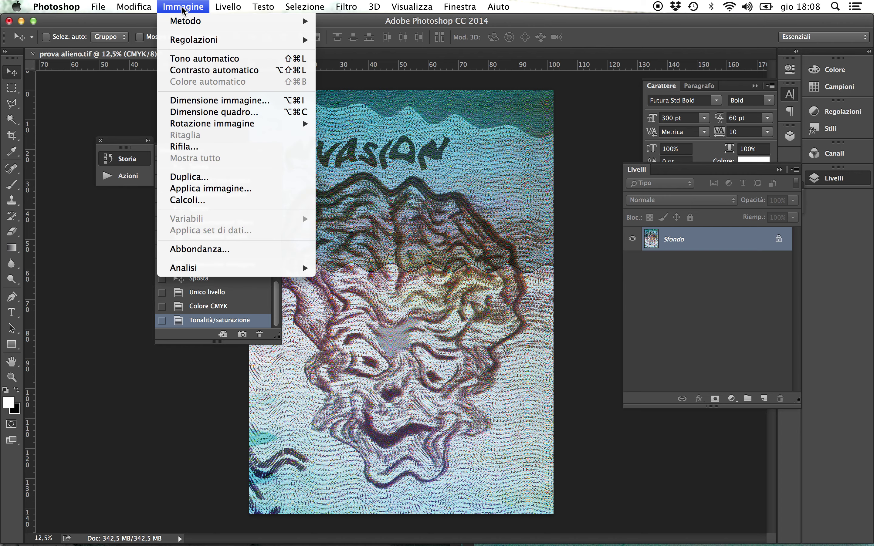
{"action": "mouse_move", "coordinate": [203, 40]}
{"action": "left_click", "coordinate": [391, 53]}
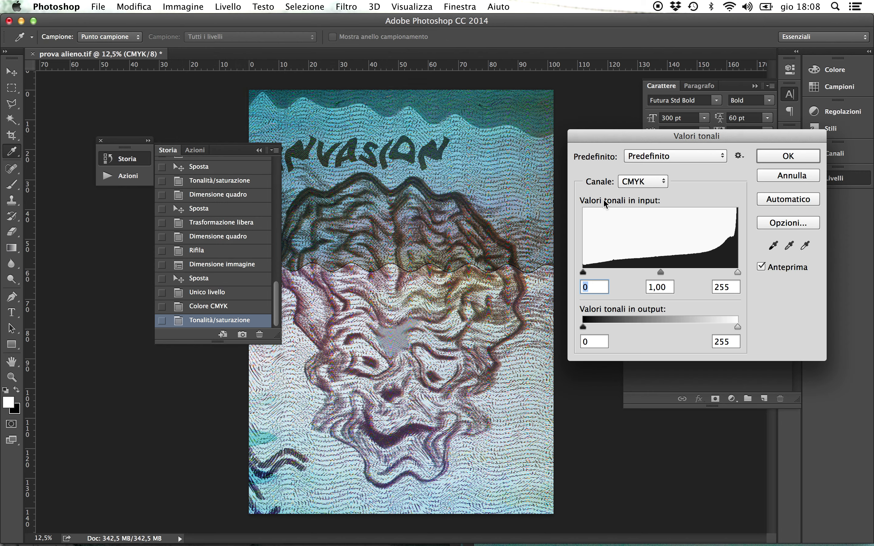
{"action": "left_click_drag", "start_coordinate": [583, 274], "coordinate": [646, 273]}
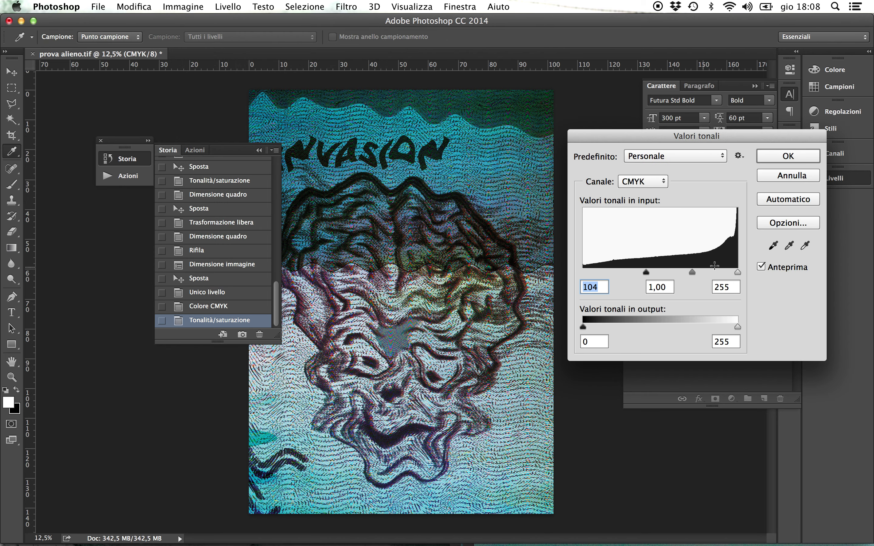
{"action": "left_click_drag", "start_coordinate": [738, 272], "coordinate": [688, 275]}
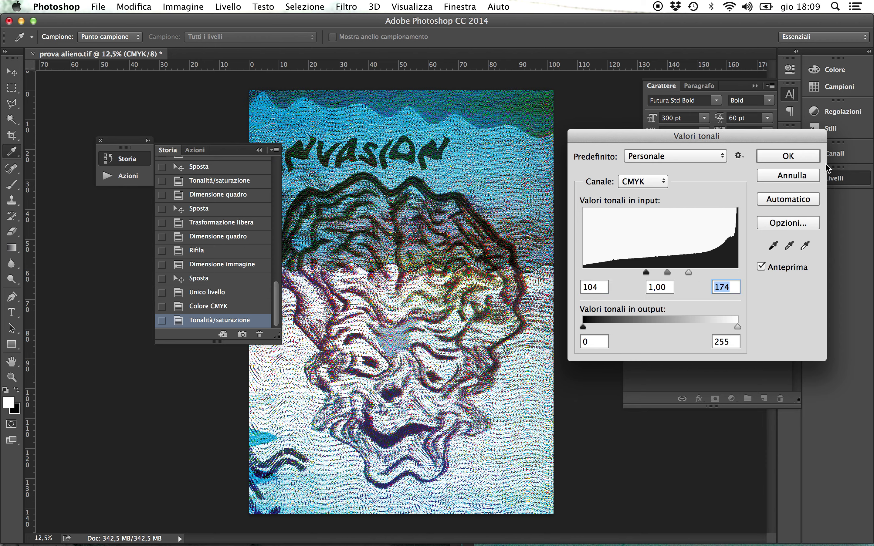
{"action": "left_click", "coordinate": [815, 159]}
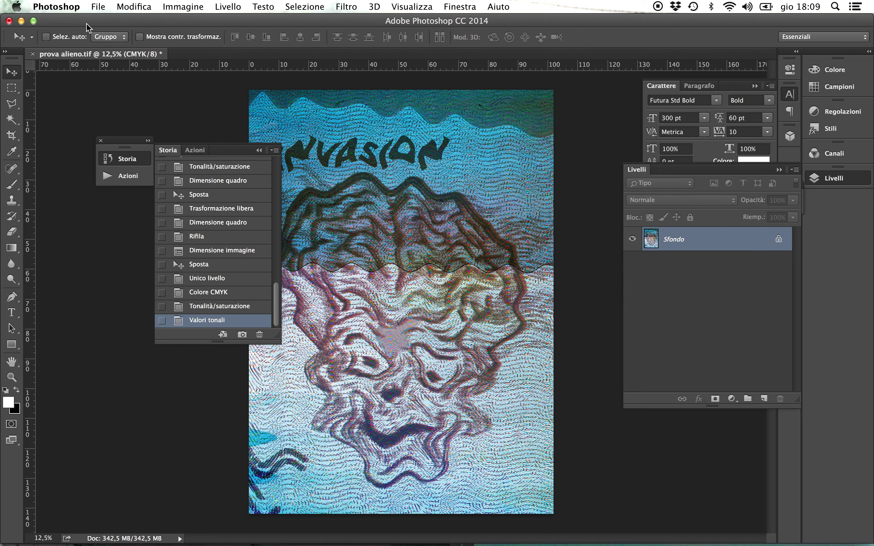
- Apply Selective Color to the cyans, lowering their cyan, magenta, yellow and black amounts to the minimum
{"action": "left_click", "coordinate": [186, 11]}
{"action": "mouse_move", "coordinate": [229, 40]}
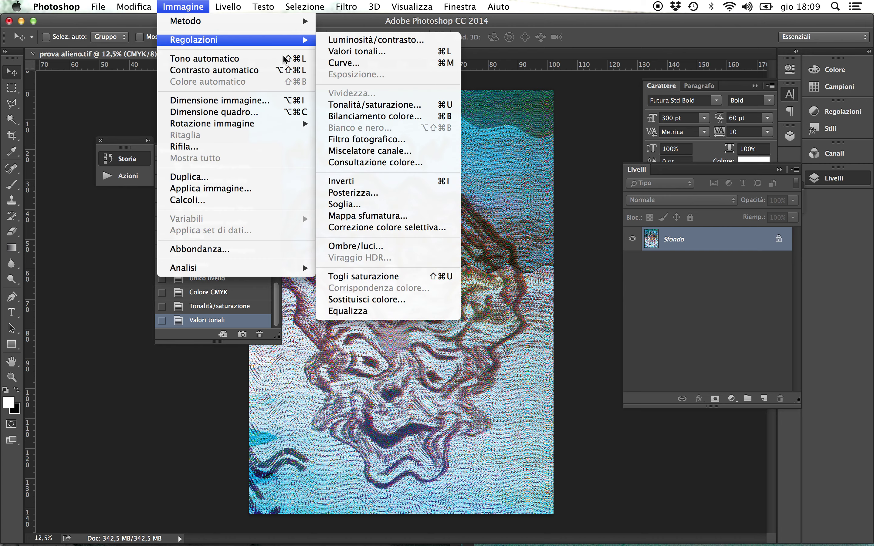
{"action": "left_click", "coordinate": [436, 228]}
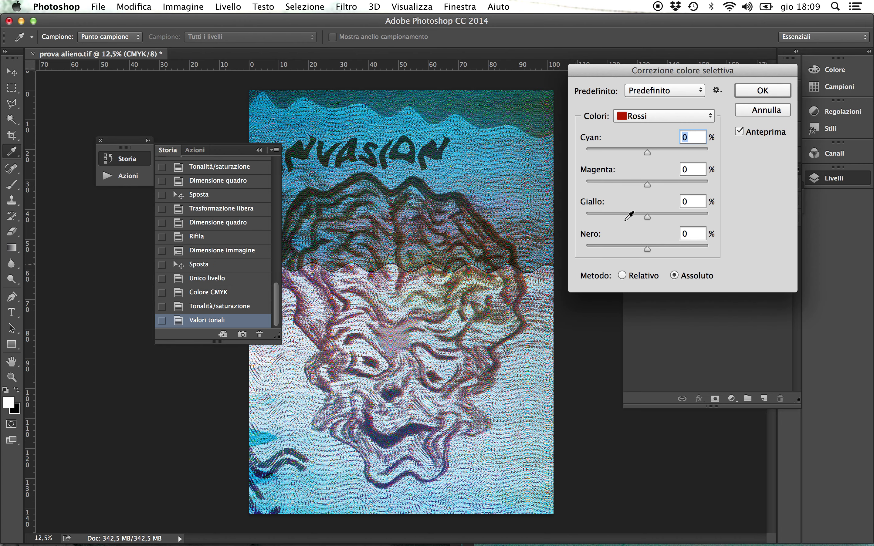
{"action": "left_click", "coordinate": [646, 123]}
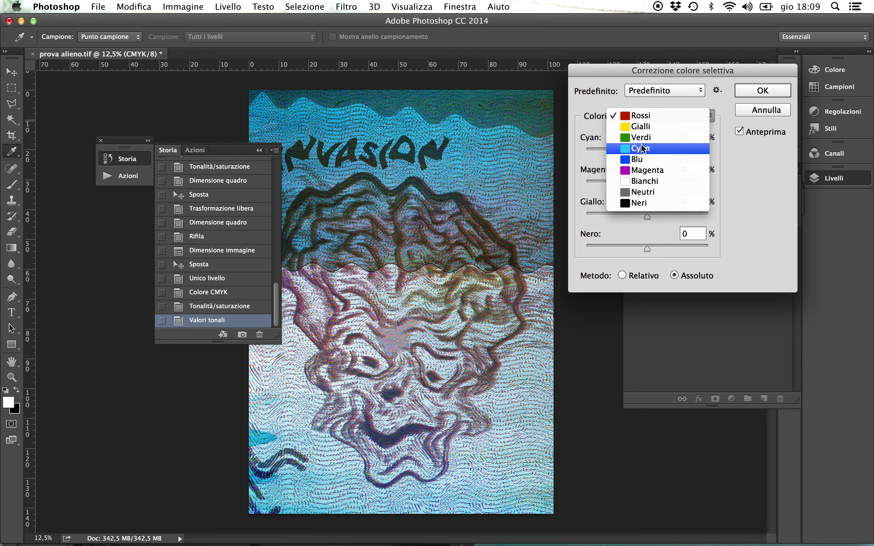
{"action": "left_click", "coordinate": [638, 145]}
{"action": "left_click_drag", "start_coordinate": [648, 152], "coordinate": [582, 152]}
{"action": "left_click_drag", "start_coordinate": [648, 185], "coordinate": [577, 192]}
{"action": "left_click_drag", "start_coordinate": [647, 217], "coordinate": [584, 217]}
{"action": "left_click_drag", "start_coordinate": [647, 249], "coordinate": [584, 249]}
{"action": "left_click", "coordinate": [766, 91]}
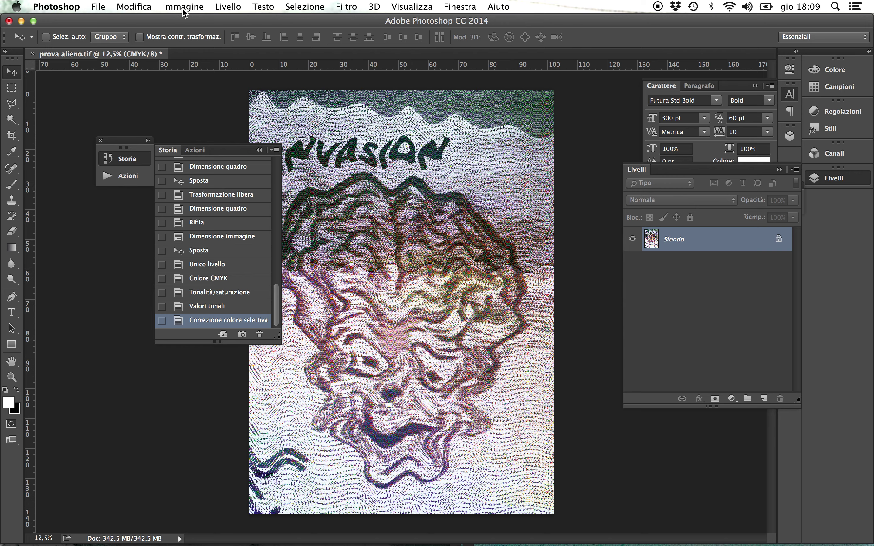
- Save prova alieno.tif, switch to InDesign and update its link on page 4 of POSTER.indd
{"action": "key", "text": "super+s"}
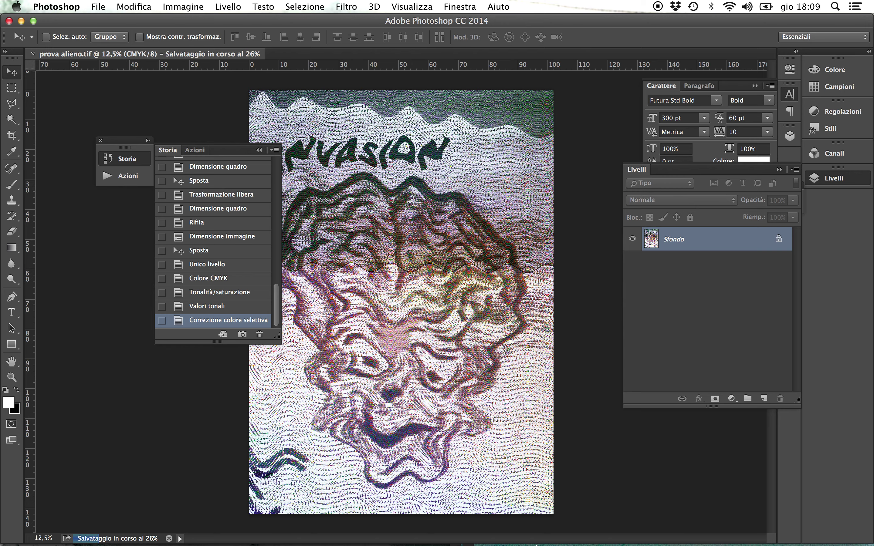
{"action": "mouse_move", "coordinate": [492, 541]}
{"action": "left_click", "coordinate": [452, 531]}
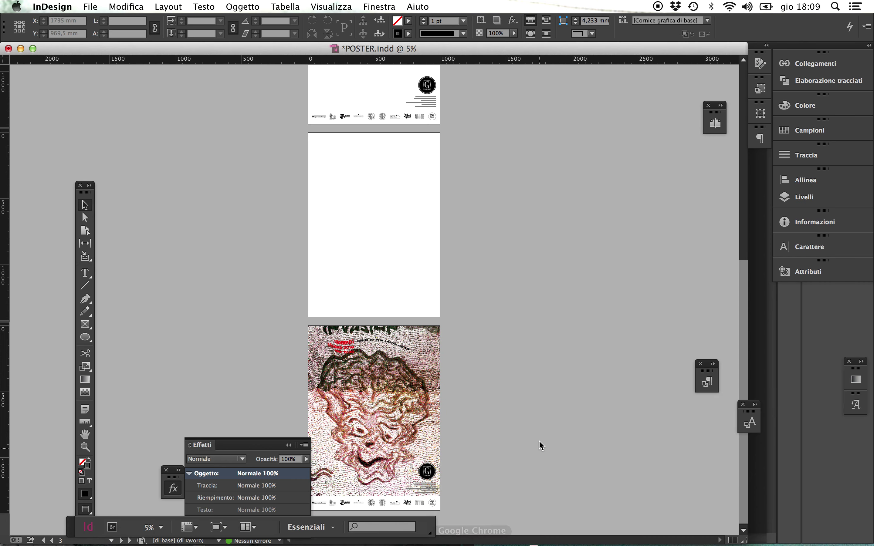
{"action": "left_click", "coordinate": [719, 125]}
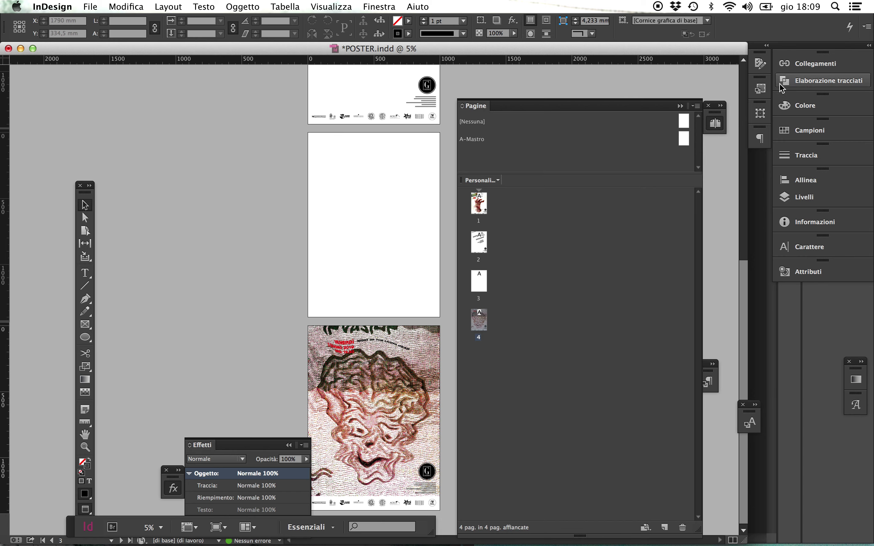
{"action": "left_click", "coordinate": [813, 64]}
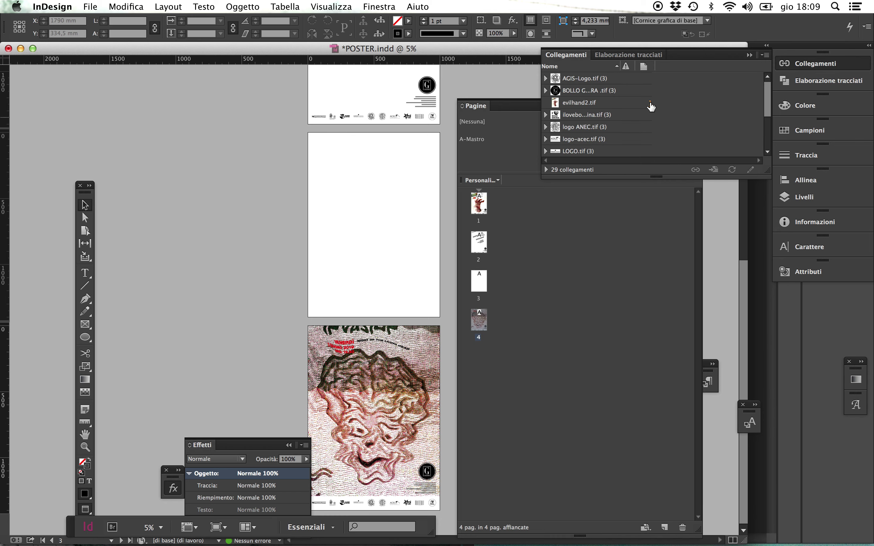
{"action": "left_click_drag", "start_coordinate": [768, 99], "coordinate": [768, 129]}
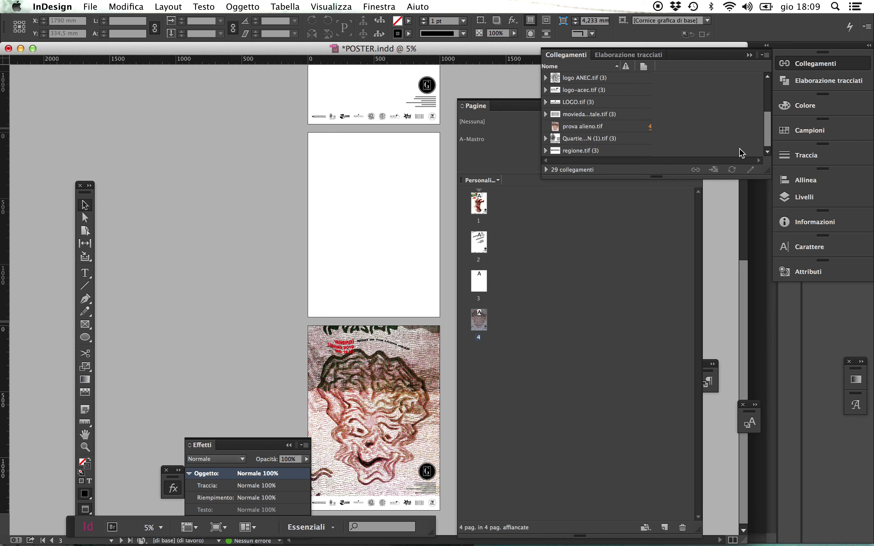
{"action": "left_click", "coordinate": [629, 129]}
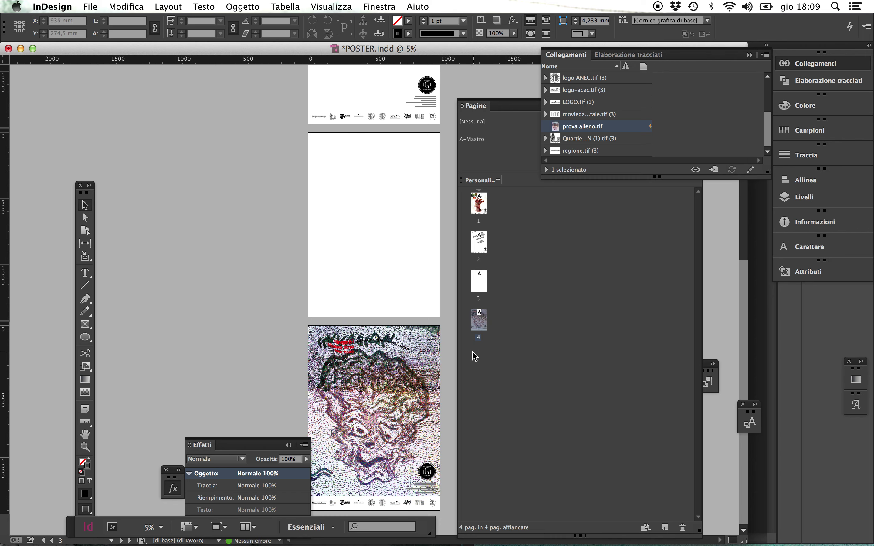
- Try to move one line of the red date text down on the alien poster and undo the move
{"action": "key", "text": "super+equal"}
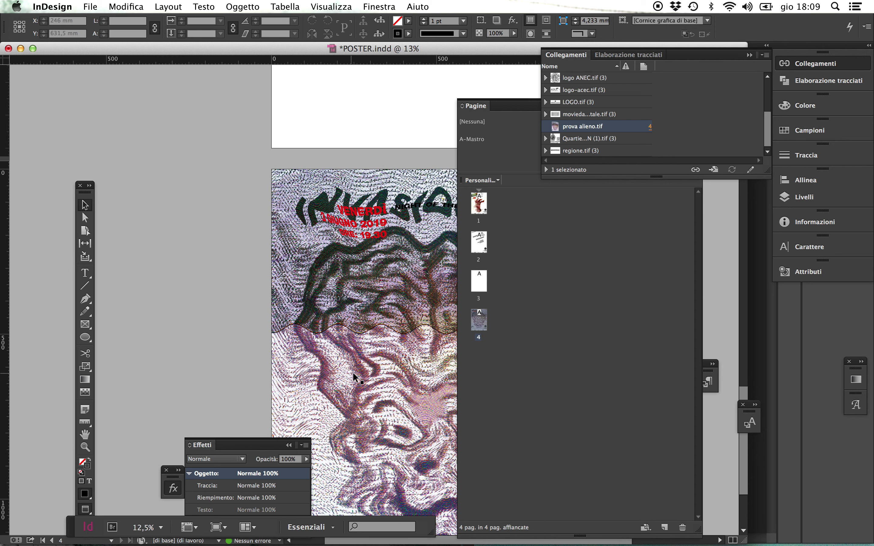
{"action": "left_click_drag", "start_coordinate": [322, 350], "coordinate": [181, 320]}
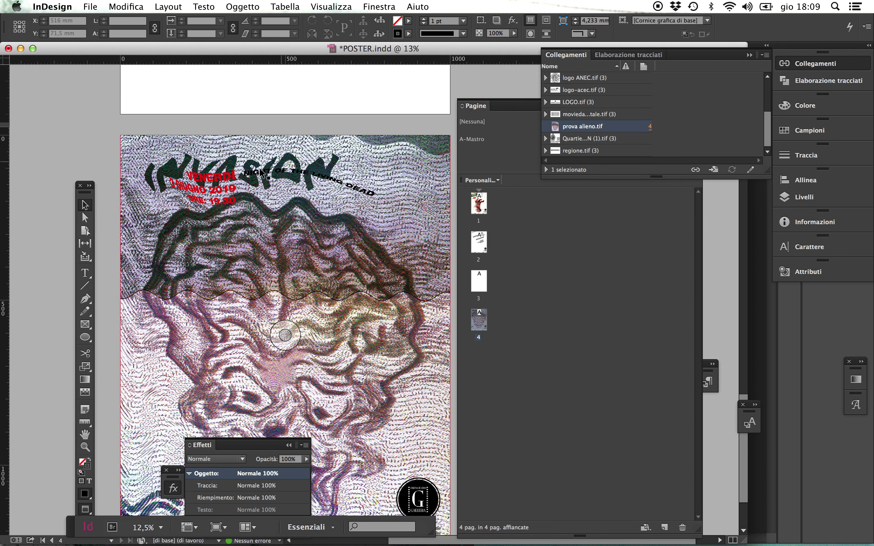
{"action": "left_click_drag", "start_coordinate": [214, 180], "coordinate": [199, 211]}
{"action": "key", "text": "super+z"}
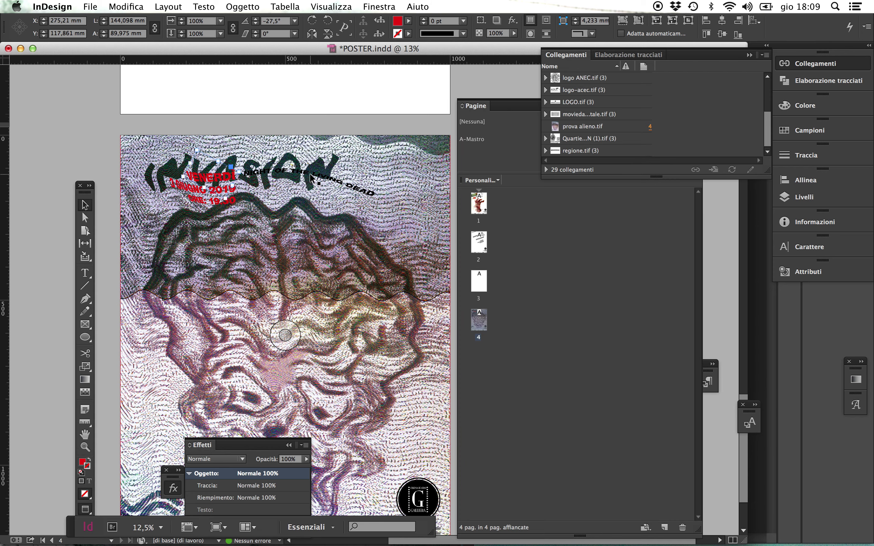
{"action": "left_click", "coordinate": [257, 191]}
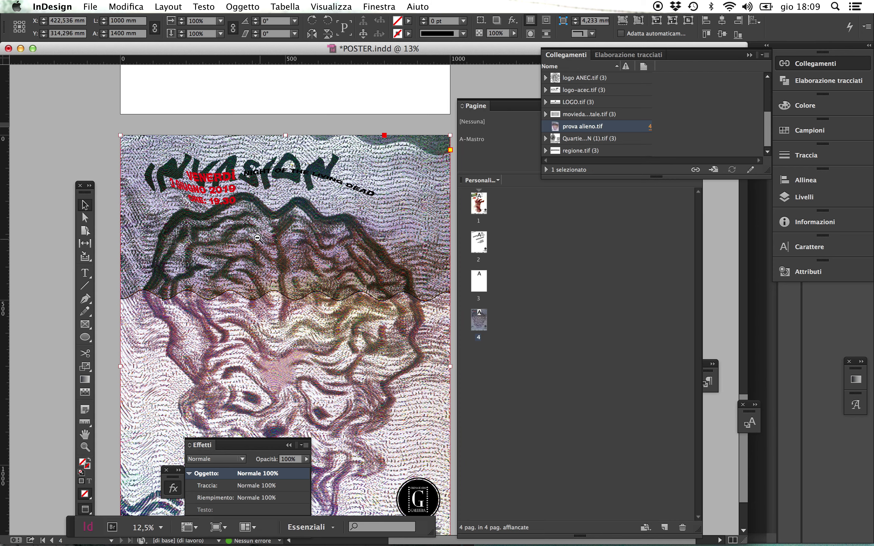
{"action": "key", "text": "super+minus"}
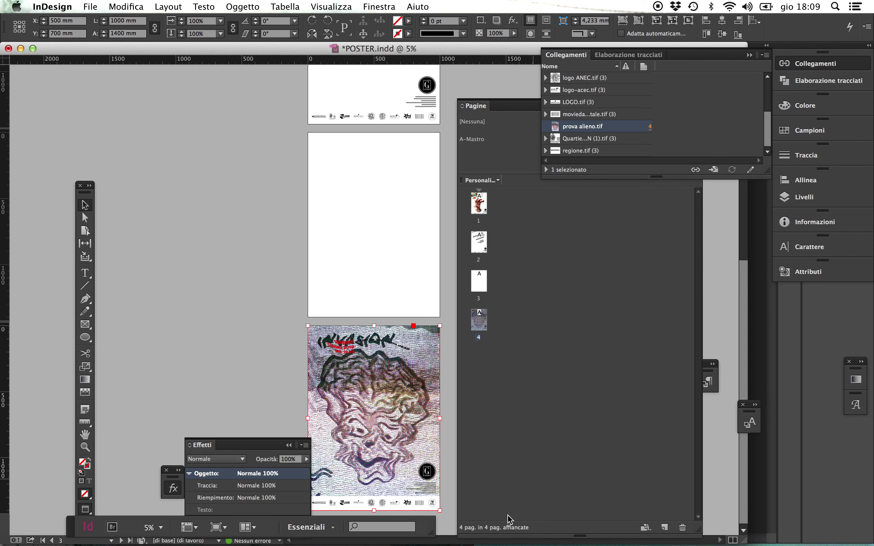
{"action": "key", "text": "super+equal"}
{"action": "scroll", "coordinate": [361, 434], "scroll_direction": "left", "scroll_amount": 1}
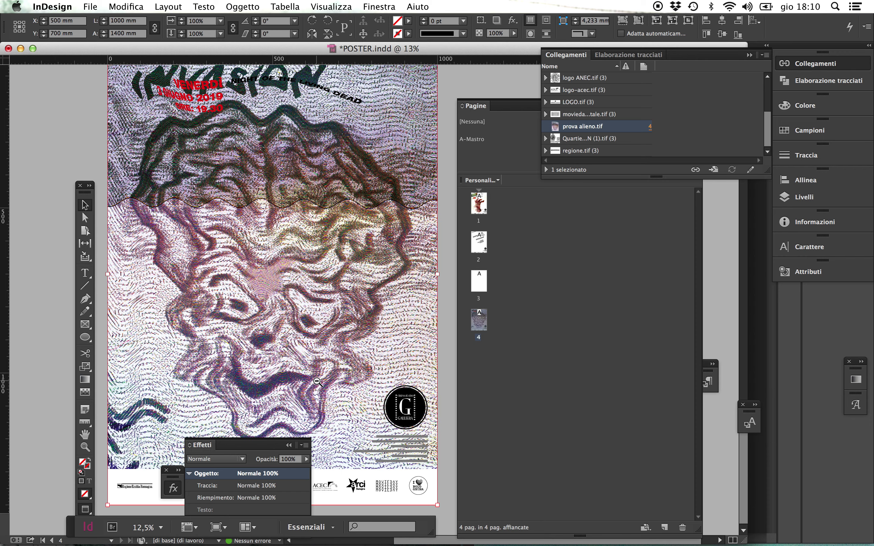
{"action": "key", "text": "super+minus"}
{"action": "key", "text": "super+minus"}
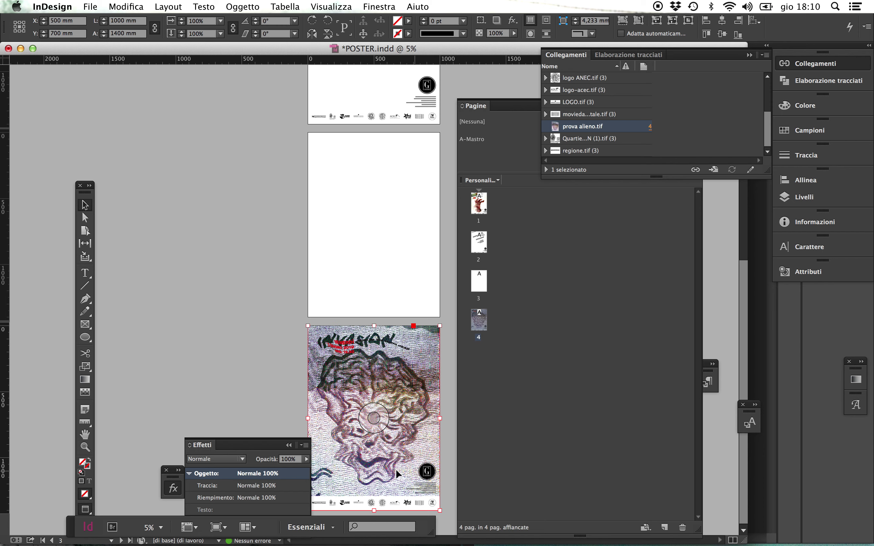
{"action": "scroll", "coordinate": [410, 482], "scroll_direction": "up", "scroll_amount": 10}
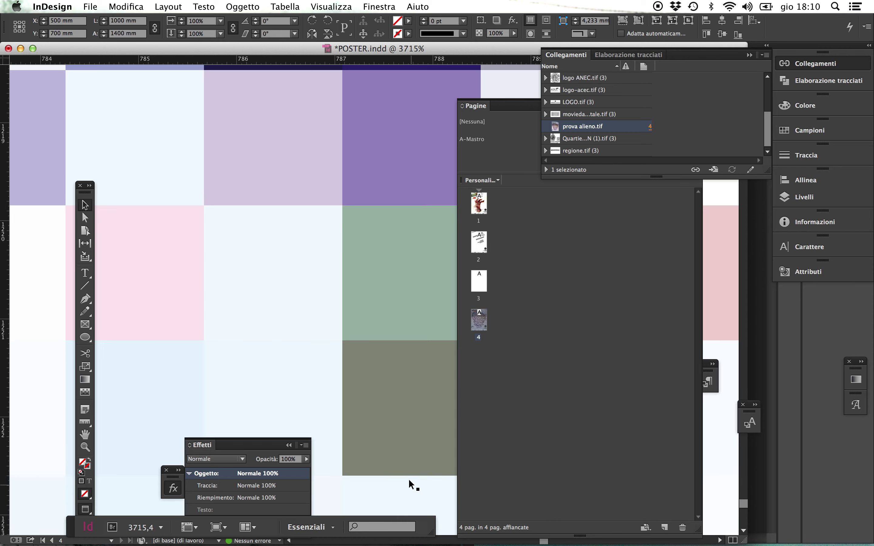
- Group the red date and time lines with the NIGHT OF THE LIVING DEAD title on page 4
{"action": "double_click", "coordinate": [85, 435]}
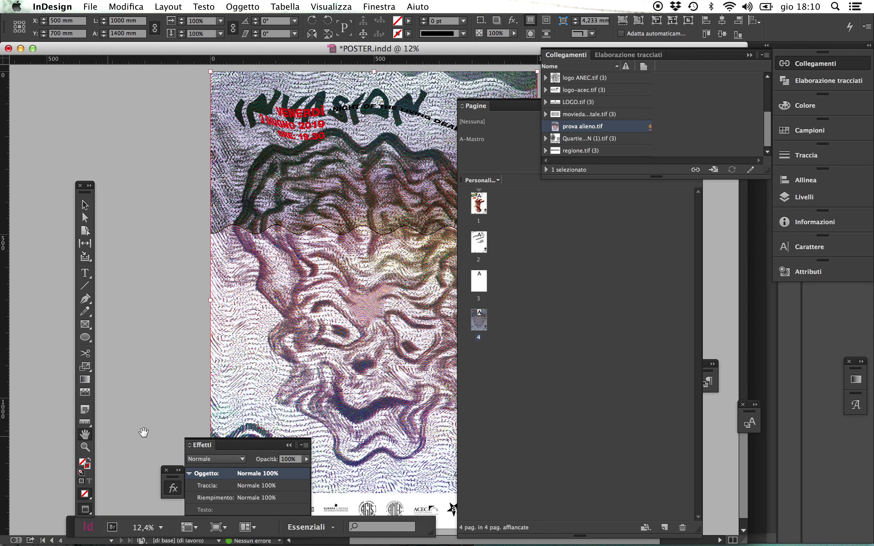
{"action": "left_click_drag", "start_coordinate": [359, 239], "coordinate": [254, 258]}
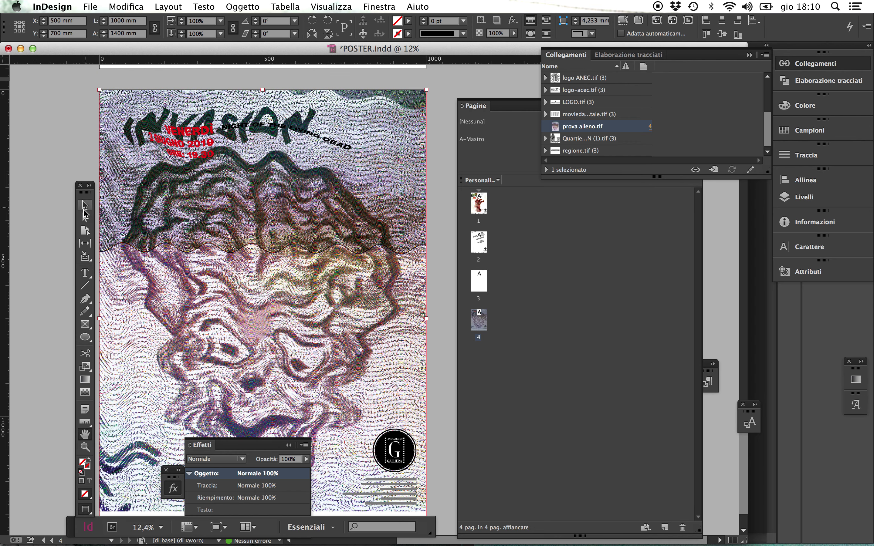
{"action": "left_click", "coordinate": [85, 209]}
{"action": "left_click", "coordinate": [204, 154]}
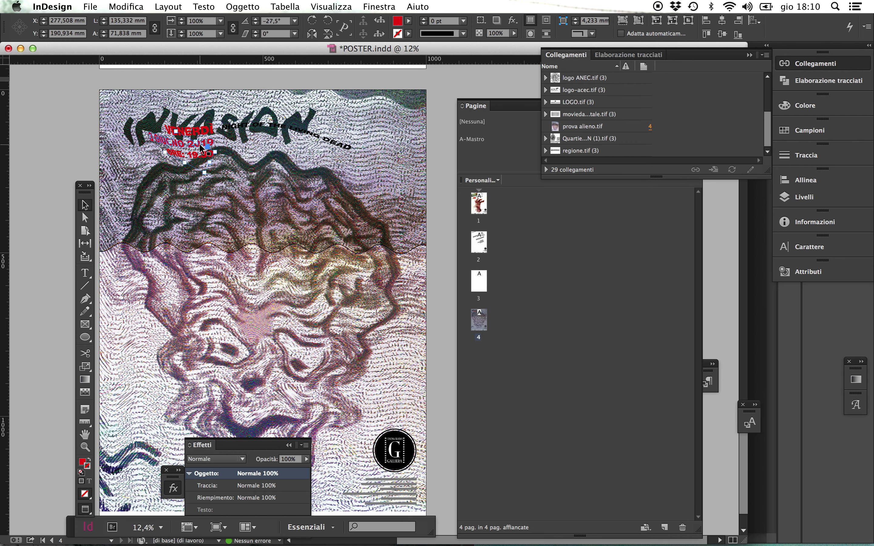
{"action": "left_click", "coordinate": [154, 144], "text": "shift"}
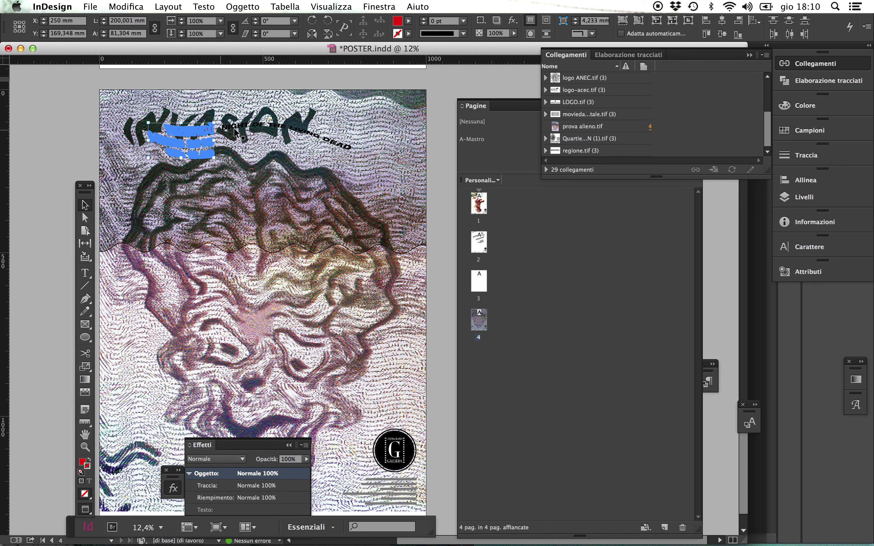
{"action": "left_click", "coordinate": [246, 132], "text": "shift"}
{"action": "key", "text": "super+g"}
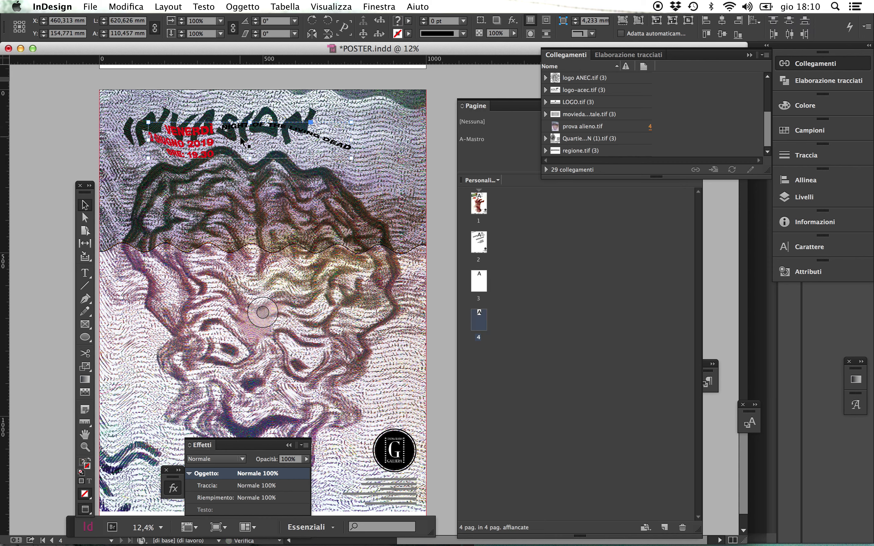
- Fill the text group with the [Carta] swatch and move it onto the alien's head, centred at about X 349 mm, Y 327 mm
{"action": "left_click", "coordinate": [408, 21]}
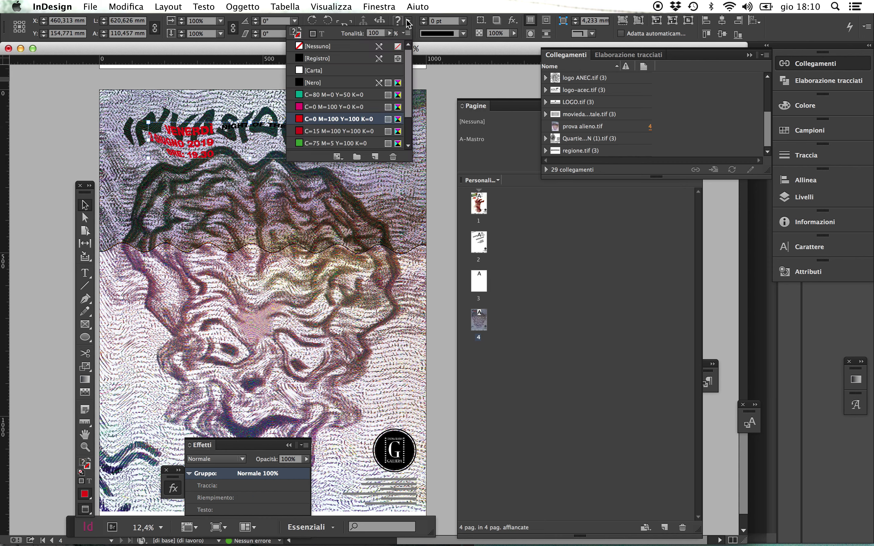
{"action": "left_click", "coordinate": [328, 71]}
{"action": "left_click_drag", "start_coordinate": [196, 150], "coordinate": [159, 207]}
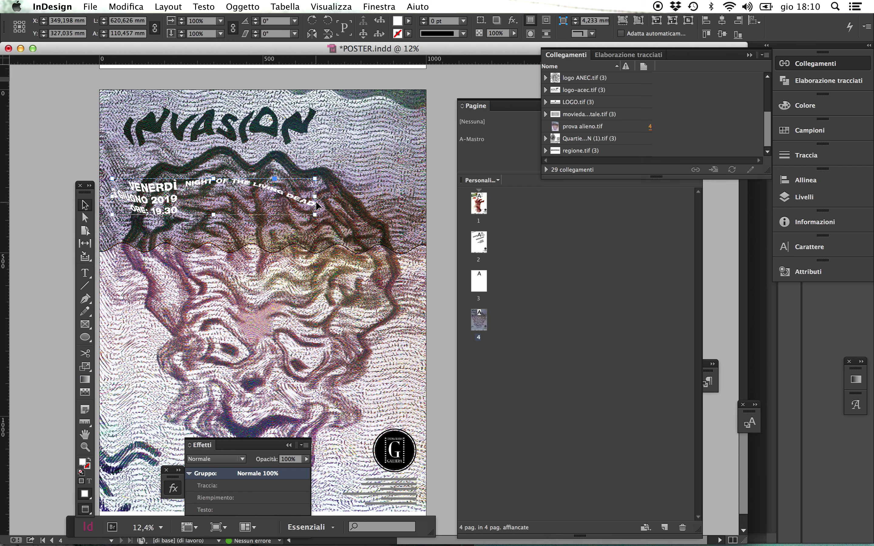
{"action": "key", "text": "super+shift+a"}
{"action": "key", "text": "super+minus"}
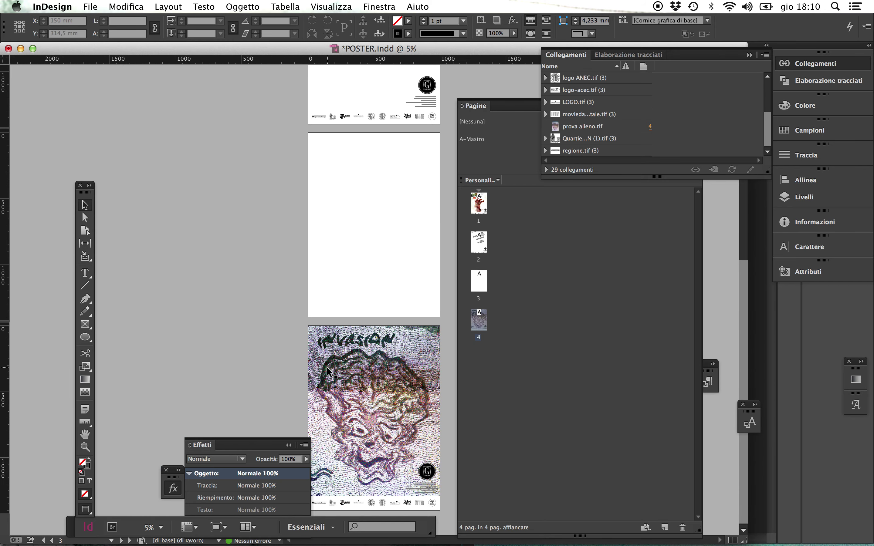
{"action": "scroll", "coordinate": [416, 399], "scroll_direction": "up", "scroll_amount": 5}
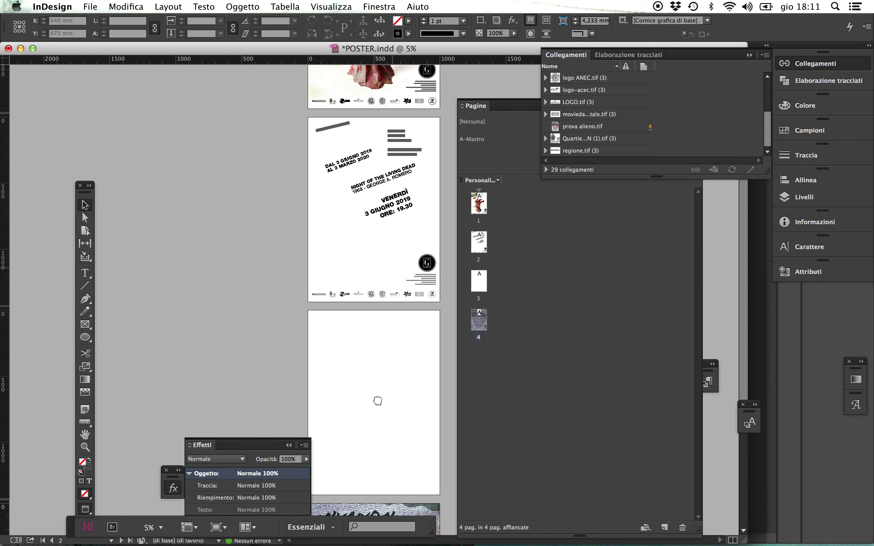
- Copy the DAL 3 GIUGNO 2019 / AL 3 MARZO 2020 date frame from page 2 onto page 4, centred at about X 309 mm, Y 209 mm
{"action": "left_click_drag", "start_coordinate": [379, 244], "coordinate": [379, 360]}
{"action": "left_click", "coordinate": [357, 288]}
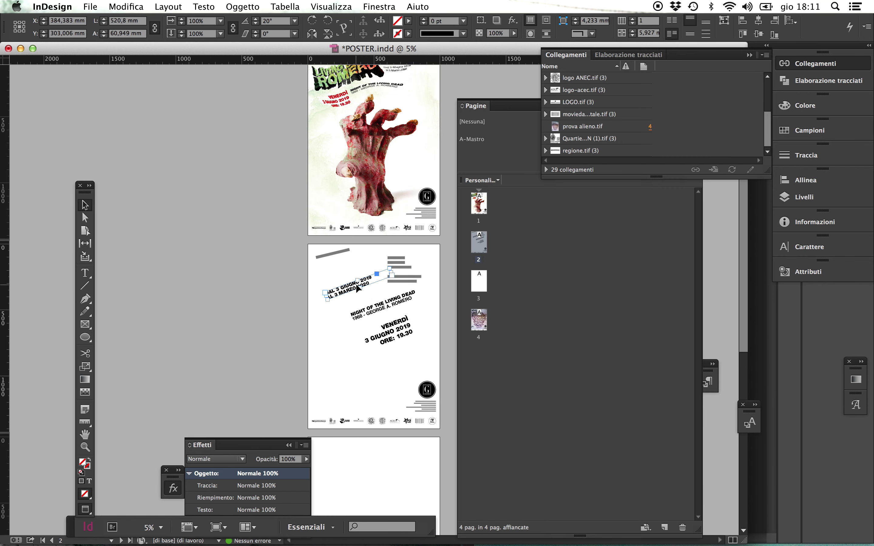
{"action": "scroll", "coordinate": [327, 386], "scroll_direction": "down", "scroll_amount": 5}
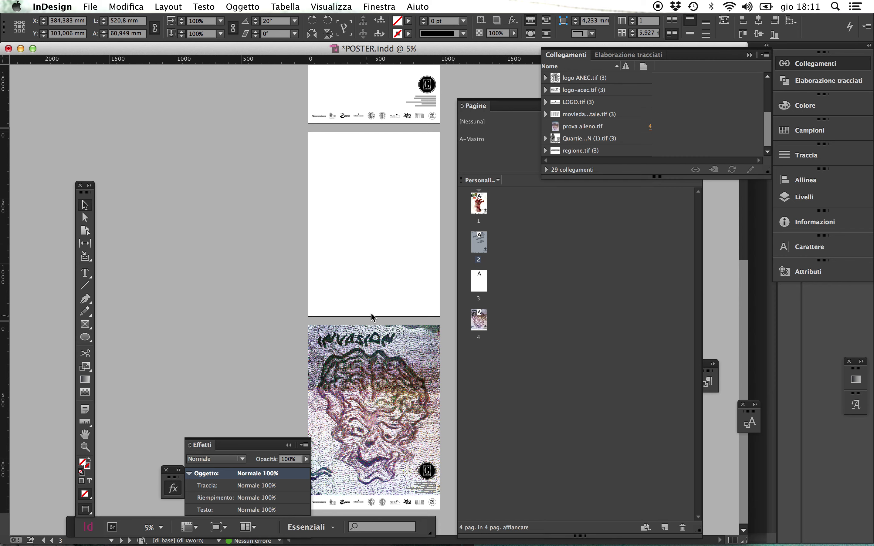
{"action": "left_click_drag", "start_coordinate": [370, 284], "coordinate": [333, 457]}
{"action": "left_click", "coordinate": [373, 404]}
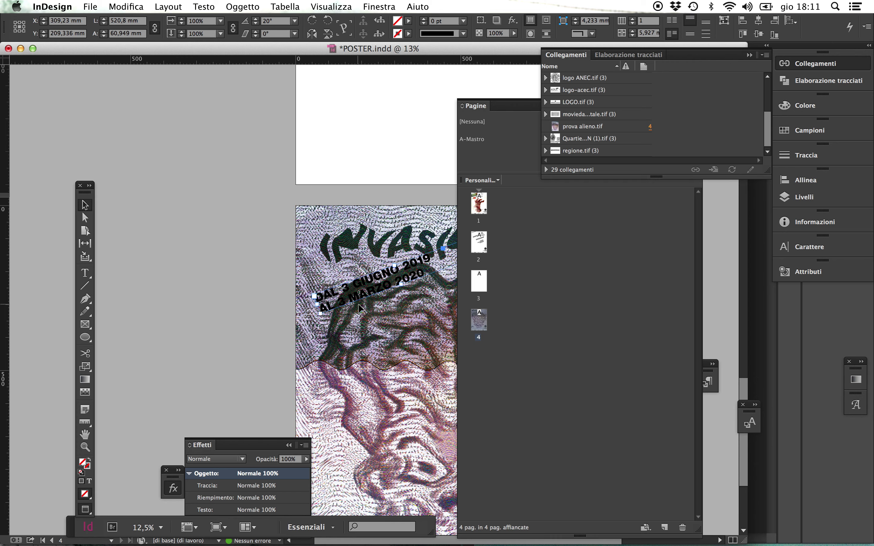
- Try a [Carta] fill and 0° rotation on the copied date frame below INVASION, and remove the frame from page 4
{"action": "left_click", "coordinate": [409, 20]}
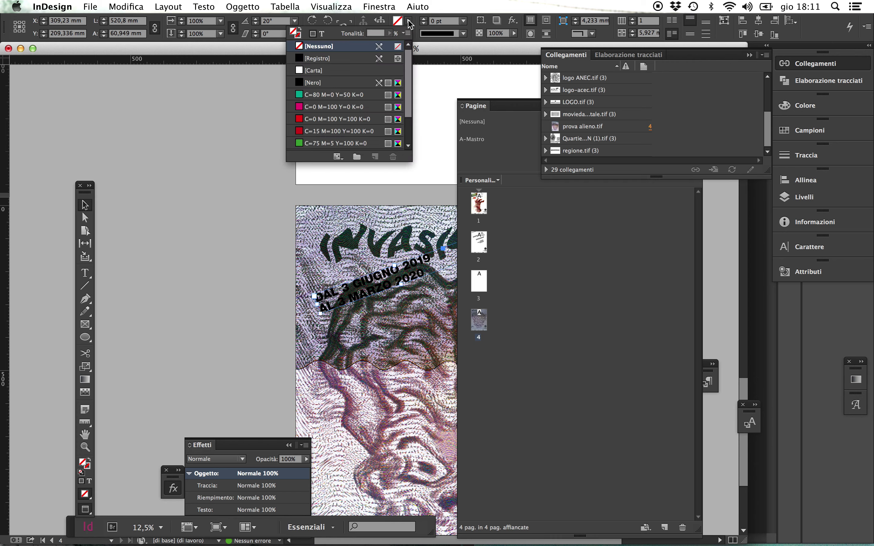
{"action": "left_click", "coordinate": [313, 71]}
{"action": "key", "text": "super+minus"}
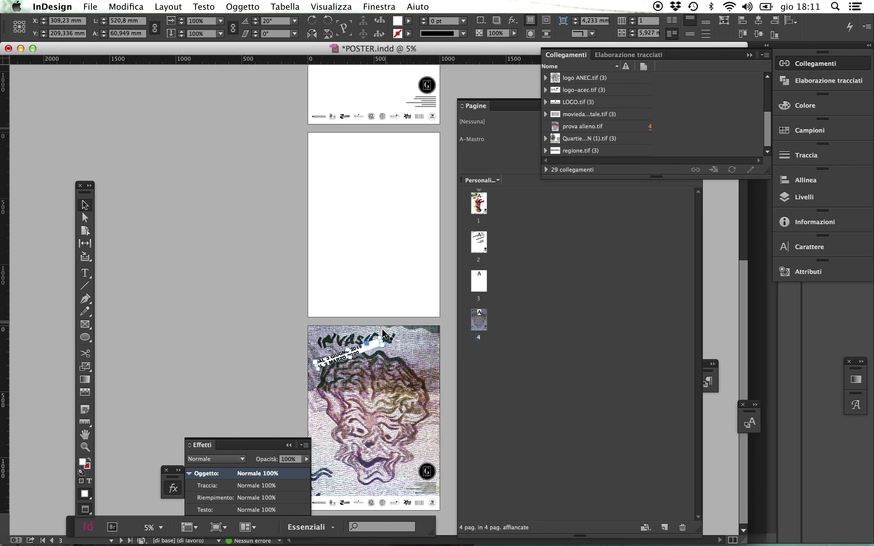
{"action": "mouse_move", "coordinate": [386, 345]}
{"action": "left_mouse_down"}
{"action": "mouse_move", "coordinate": [375, 380]}
{"action": "mouse_move", "coordinate": [381, 361]}
{"action": "mouse_move", "coordinate": [378, 370]}
{"action": "mouse_move", "coordinate": [329, 361]}
{"action": "mouse_move", "coordinate": [342, 361]}
{"action": "left_mouse_up"}
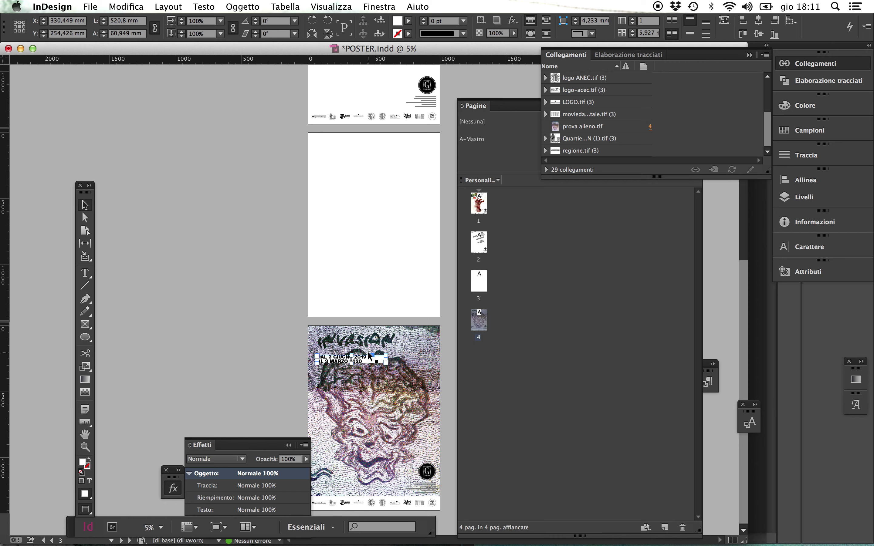
{"action": "left_click", "coordinate": [390, 366]}
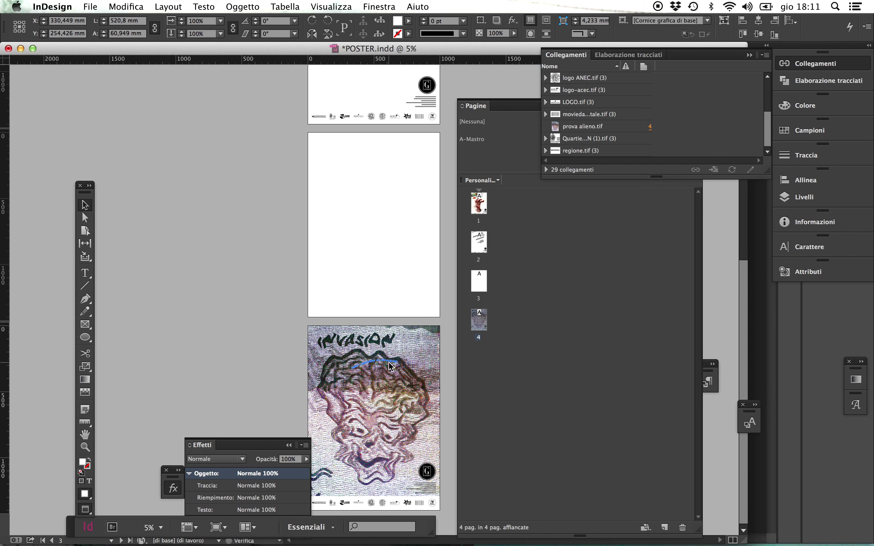
- Draw a closed Pen tool shape about 122 × 131 mm over the alien's right-hand eye and fill it with [Carta]
{"action": "key", "text": "super+equal"}
{"action": "key", "text": "super+equal"}
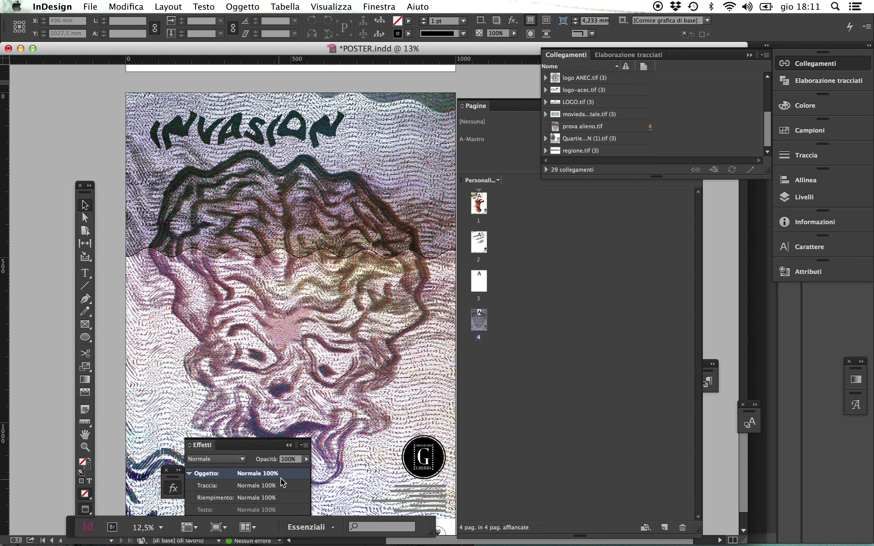
{"action": "left_click", "coordinate": [290, 445]}
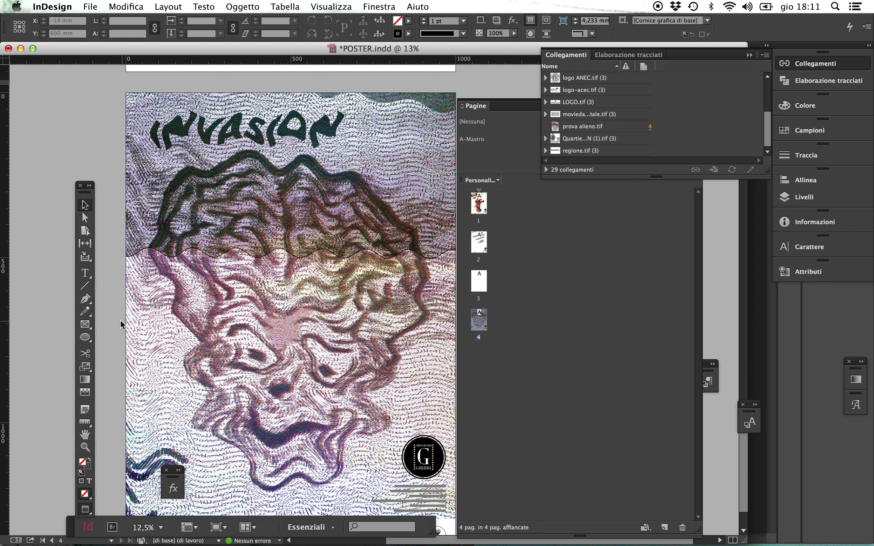
{"action": "left_click", "coordinate": [86, 300]}
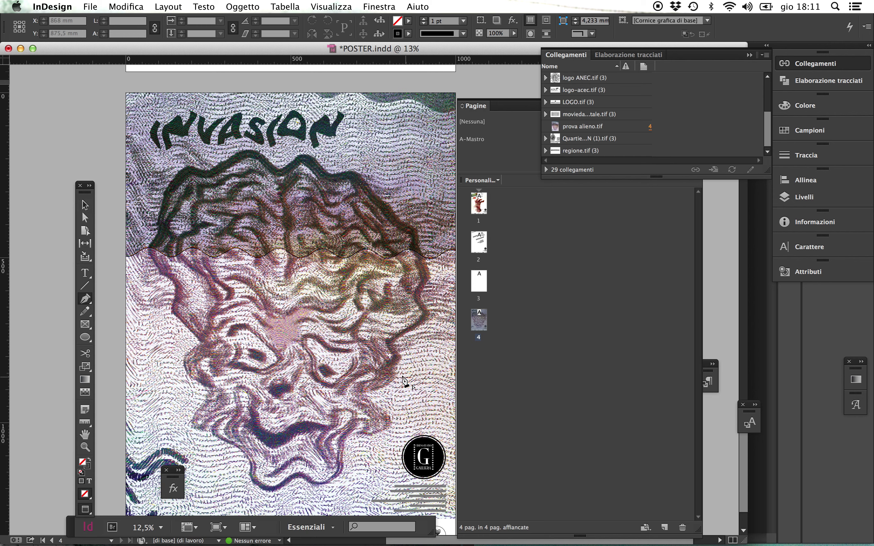
{"action": "left_click", "coordinate": [349, 355]}
{"action": "left_click_drag", "start_coordinate": [327, 349], "coordinate": [333, 380]}
{"action": "left_click", "coordinate": [347, 368]}
{"action": "left_click", "coordinate": [349, 352]}
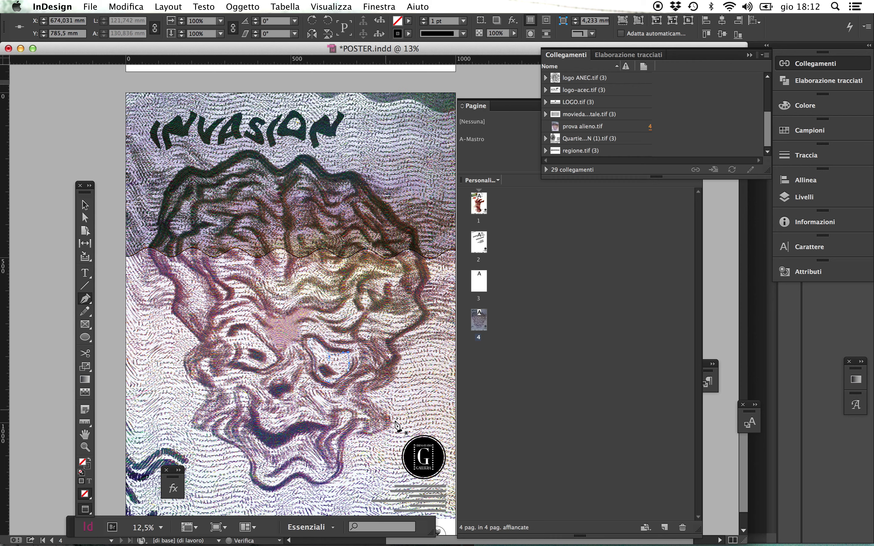
{"action": "left_click", "coordinate": [408, 21]}
{"action": "left_click", "coordinate": [318, 71]}
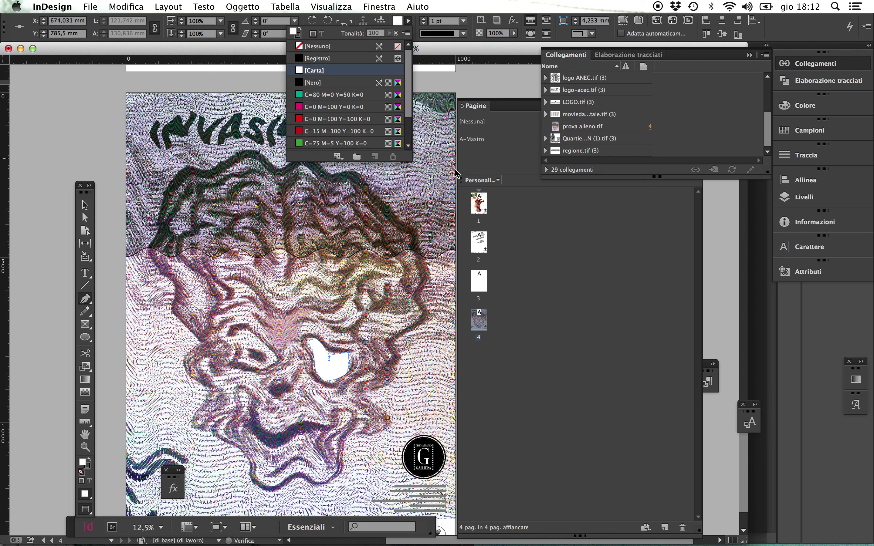
- Leave preview mode and give the white eye shape a black 23 pt stroke
{"action": "left_click", "coordinate": [85, 204]}
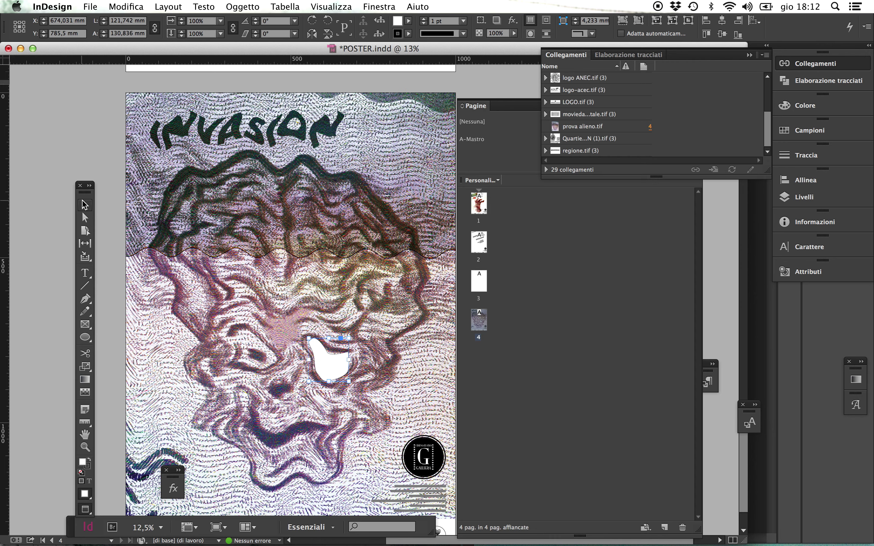
{"action": "left_click", "coordinate": [460, 389]}
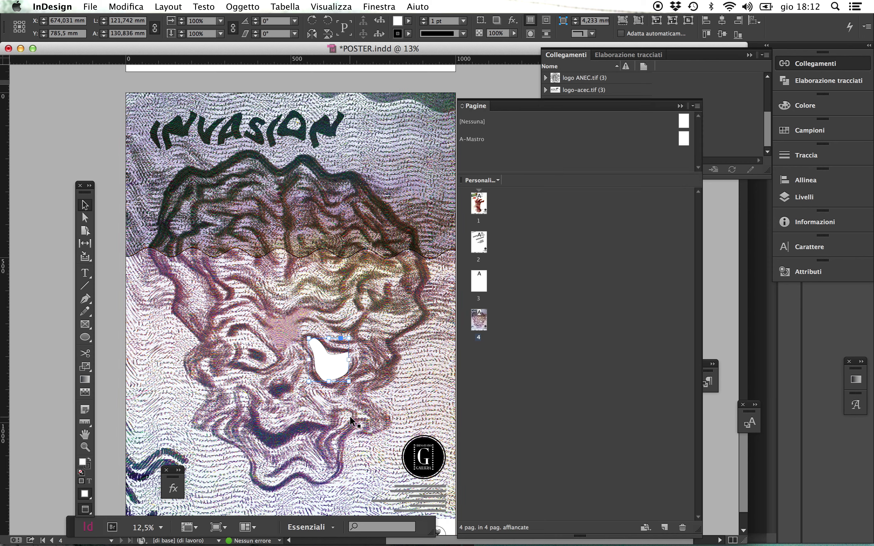
{"action": "left_click", "coordinate": [434, 393]}
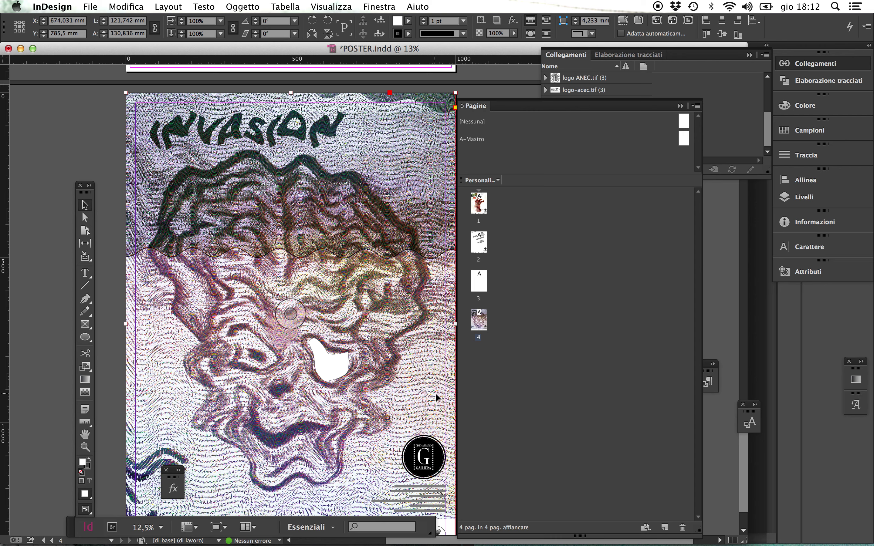
{"action": "left_click", "coordinate": [336, 365]}
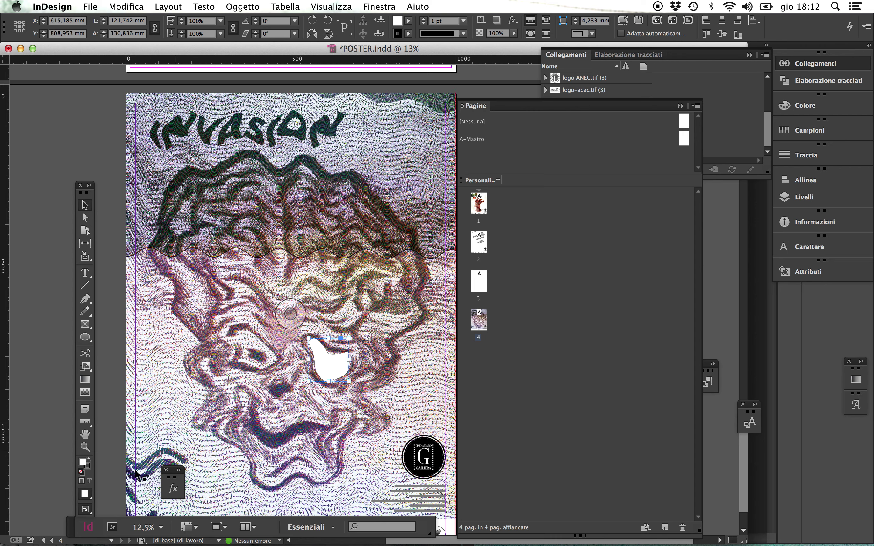
{"action": "left_click", "coordinate": [90, 467]}
{"action": "left_click", "coordinate": [425, 19]}
{"action": "left_click", "coordinate": [425, 19]}
{"action": "left_click", "coordinate": [425, 20]}
{"action": "left_click", "coordinate": [425, 20]}
{"action": "left_click", "coordinate": [425, 20]}
{"action": "left_click", "coordinate": [425, 19]}
{"action": "left_click", "coordinate": [425, 20]}
{"action": "left_click", "coordinate": [425, 19]}
{"action": "left_click", "coordinate": [425, 19]}
{"action": "left_click", "coordinate": [425, 20]}
{"action": "left_click", "coordinate": [425, 20]}
{"action": "left_click", "coordinate": [425, 19]}
{"action": "left_click", "coordinate": [425, 20]}
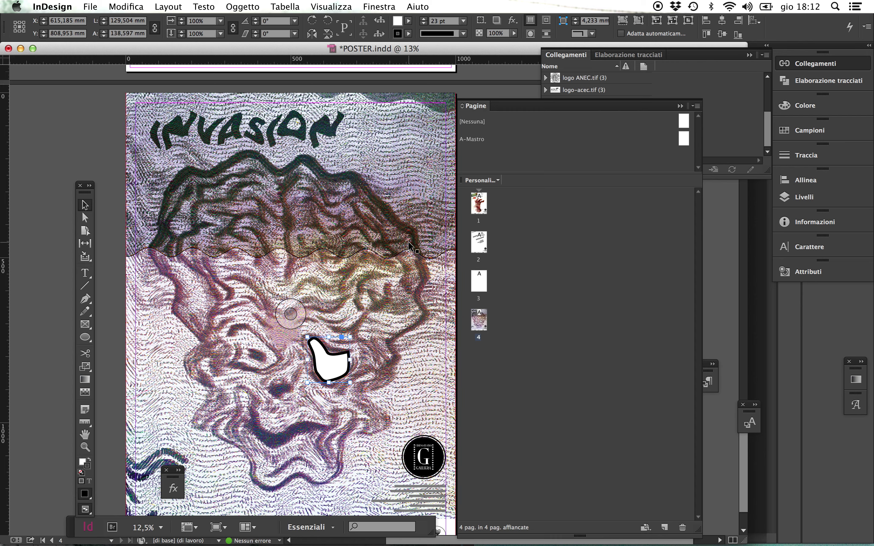
- Draw a rectangular pupil about 44 × 41 mm inside the white eye and fill it with [Nero]
{"action": "left_click", "coordinate": [85, 324]}
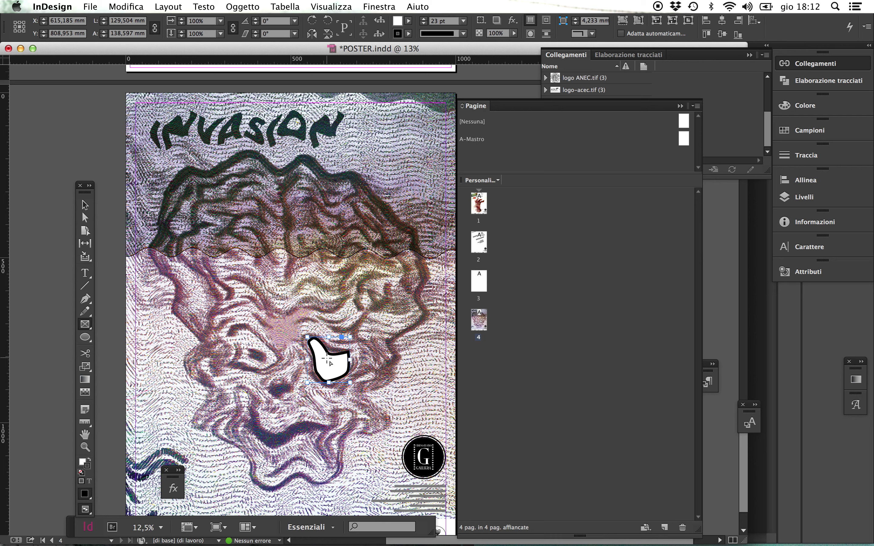
{"action": "mouse_move", "coordinate": [326, 359]}
{"action": "left_mouse_down"}
{"action": "mouse_move", "coordinate": [382, 384]}
{"action": "mouse_move", "coordinate": [339, 373]}
{"action": "left_mouse_up"}
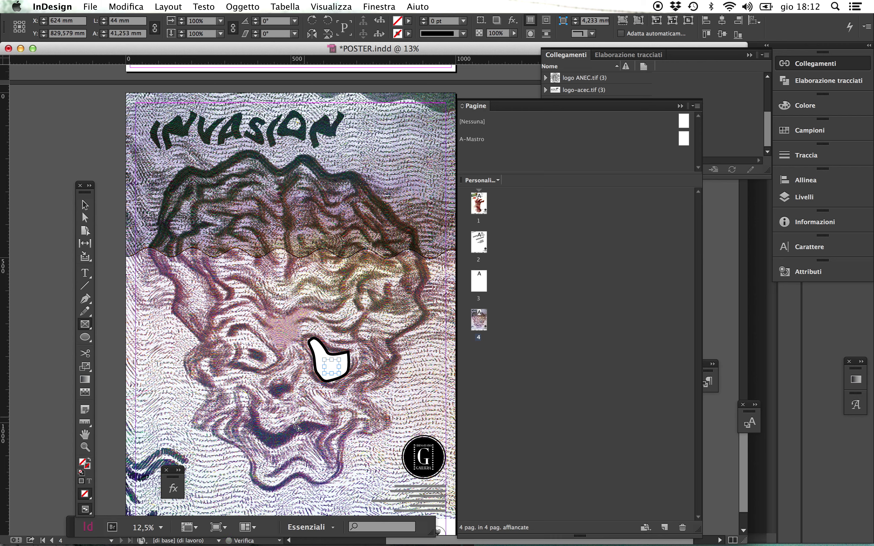
{"action": "left_click", "coordinate": [408, 21]}
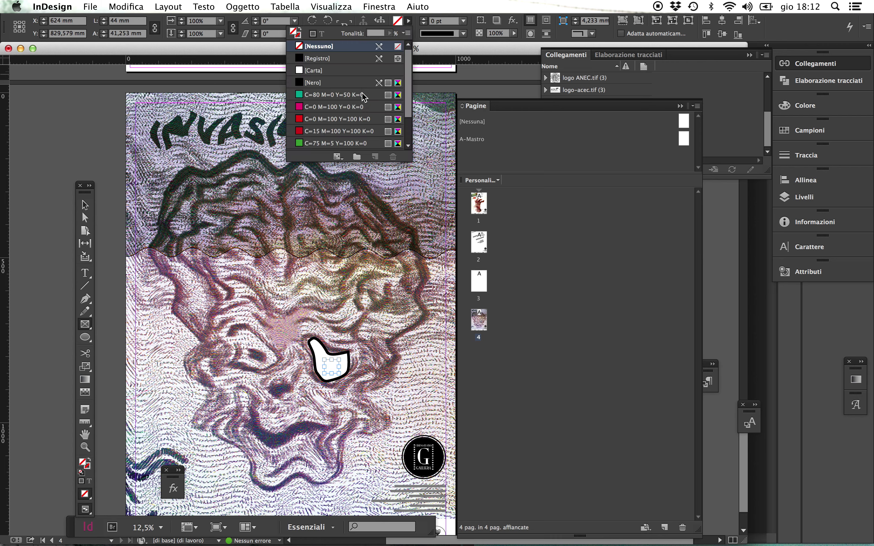
{"action": "left_click", "coordinate": [310, 82]}
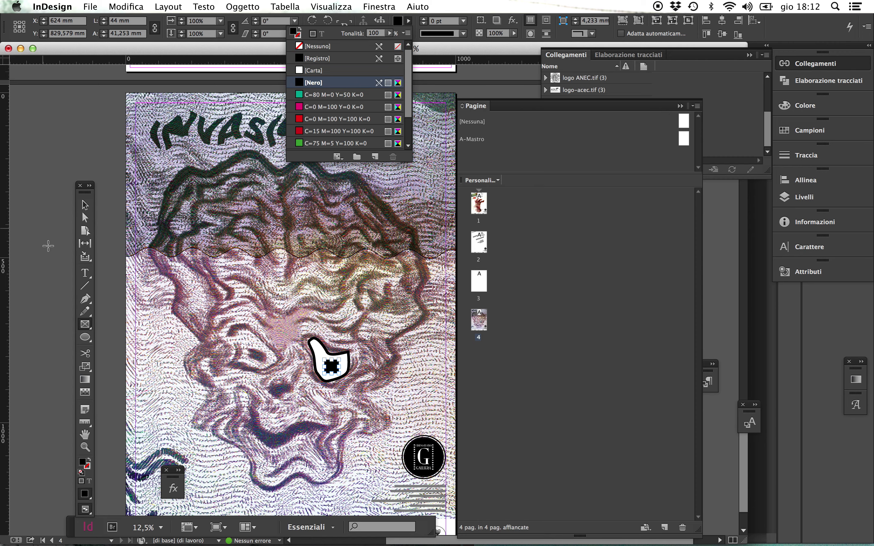
{"action": "left_click", "coordinate": [85, 205]}
{"action": "left_click", "coordinate": [75, 108]}
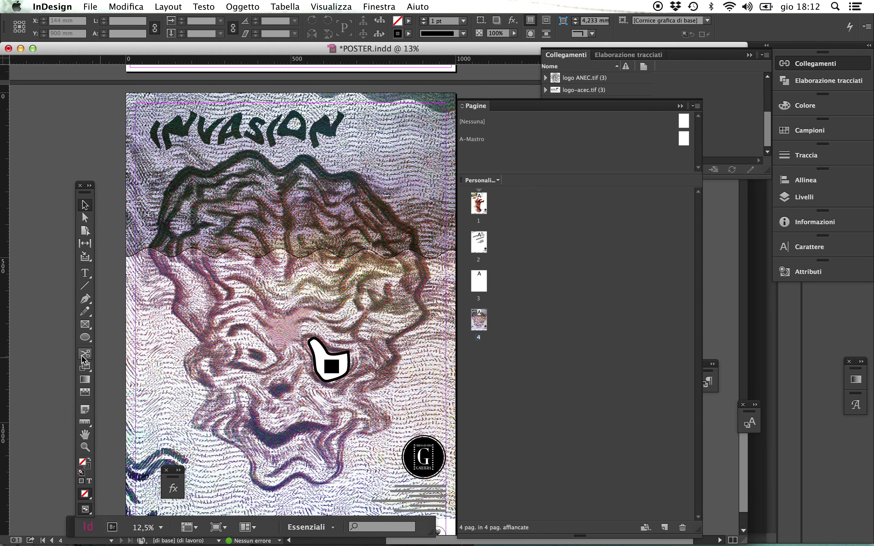
- Save POSTER.indd and review the alien poster with its new eye at reduced zoom
{"action": "key", "text": "super+minus"}
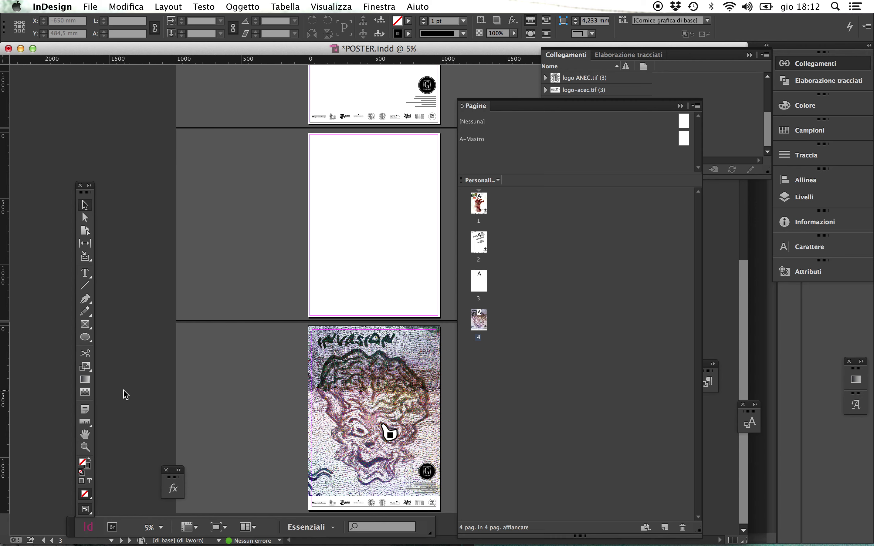
{"action": "key", "text": "super+s"}
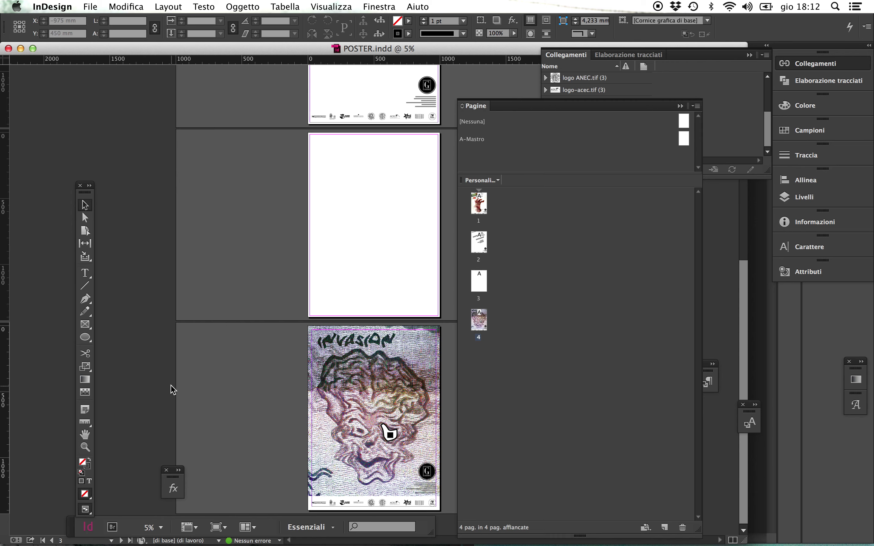
{"action": "left_click", "coordinate": [411, 427]}
{"action": "scroll", "coordinate": [388, 304], "scroll_direction": "up", "scroll_amount": 5}
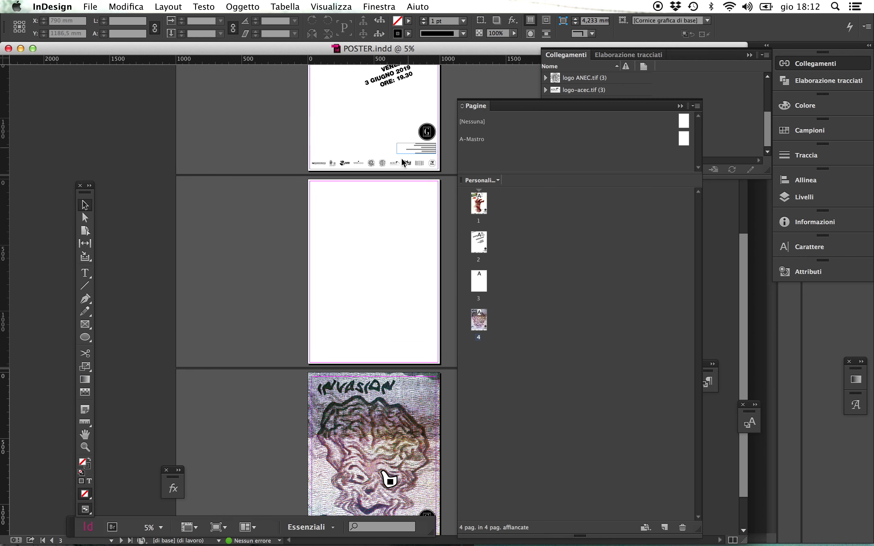
{"action": "scroll", "coordinate": [343, 327], "scroll_direction": "down", "scroll_amount": 5}
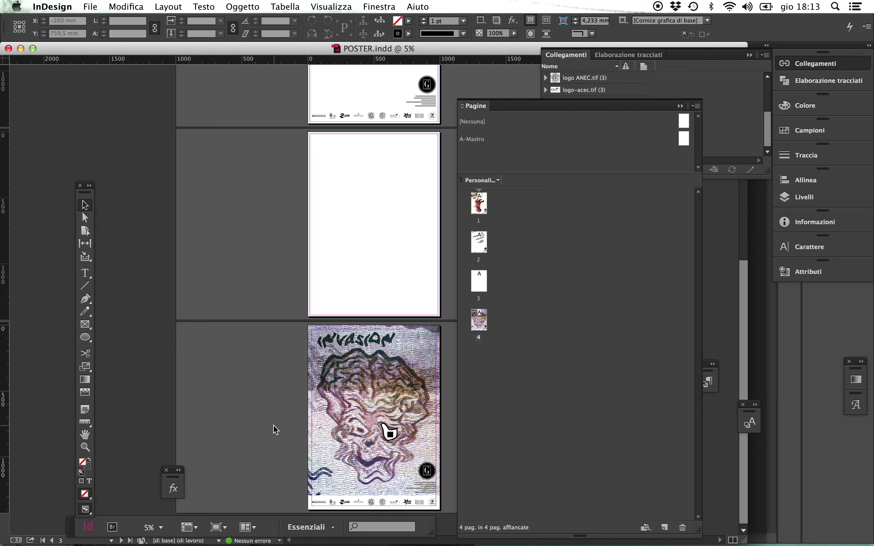
- Place a copy of page 2's date frame on the alien poster, centred at about X 220 mm, Y 209 mm
{"action": "scroll", "coordinate": [408, 215], "scroll_direction": "up", "scroll_amount": 4}
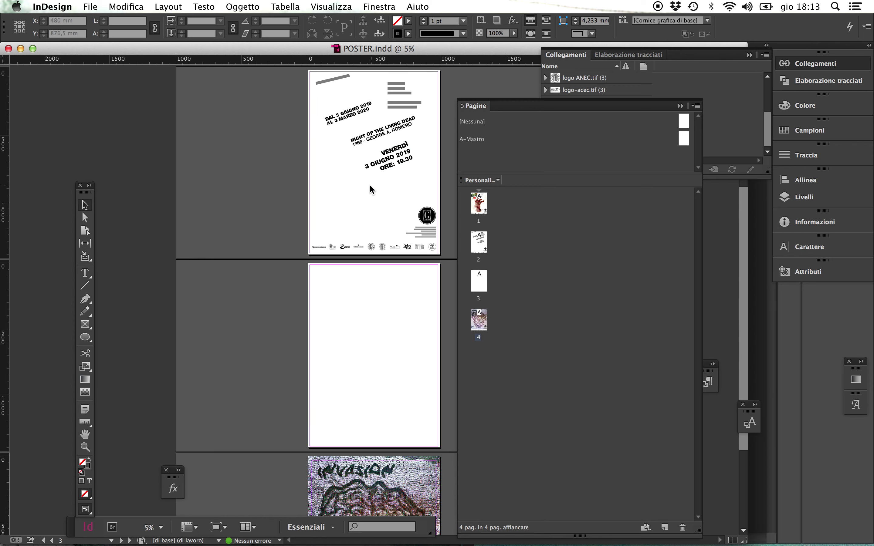
{"action": "left_click_drag", "start_coordinate": [335, 117], "coordinate": [314, 497]}
{"action": "scroll", "coordinate": [314, 470], "scroll_direction": "down", "scroll_amount": 4}
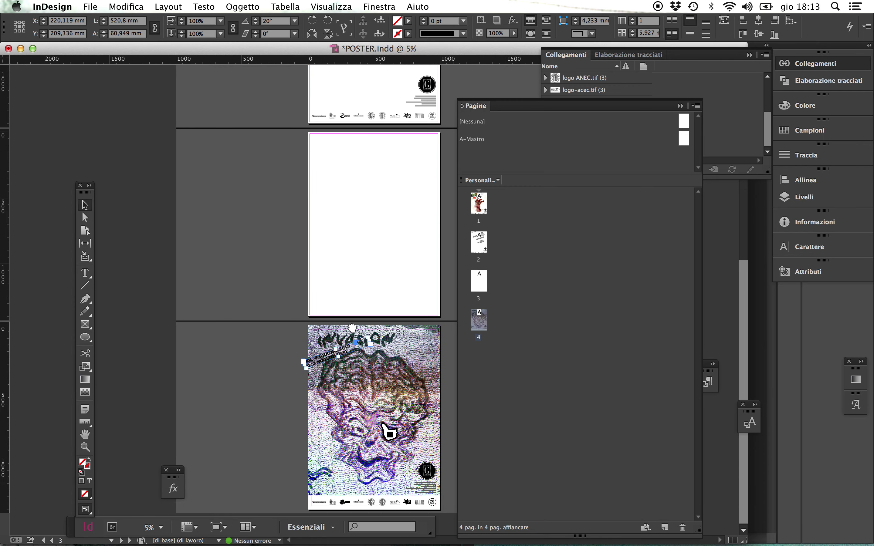
- Straighten the date frame under the INVASION lettering by setting its rotation angle to 0°
{"action": "left_click_drag", "start_coordinate": [283, 333], "coordinate": [427, 425]}
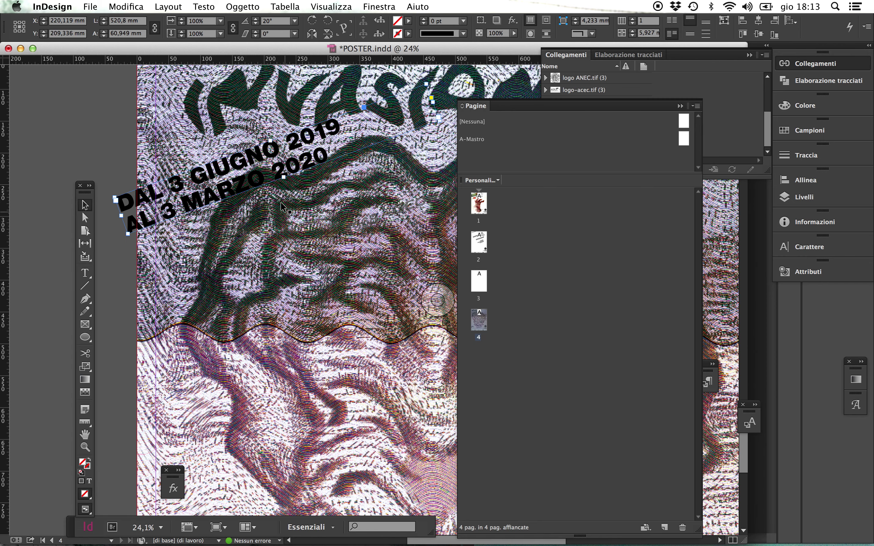
{"action": "left_click", "coordinate": [292, 242], "text": "alt"}
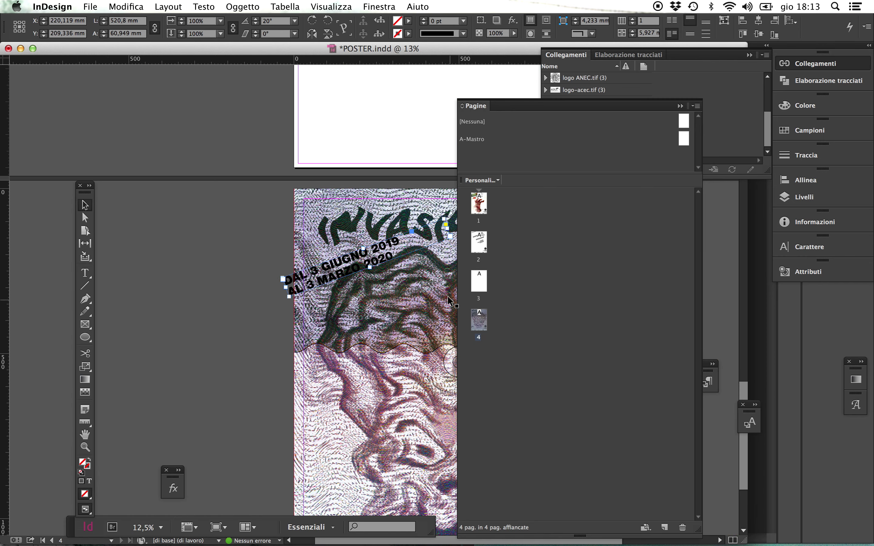
{"action": "left_click_drag", "start_coordinate": [276, 274], "coordinate": [269, 229]}
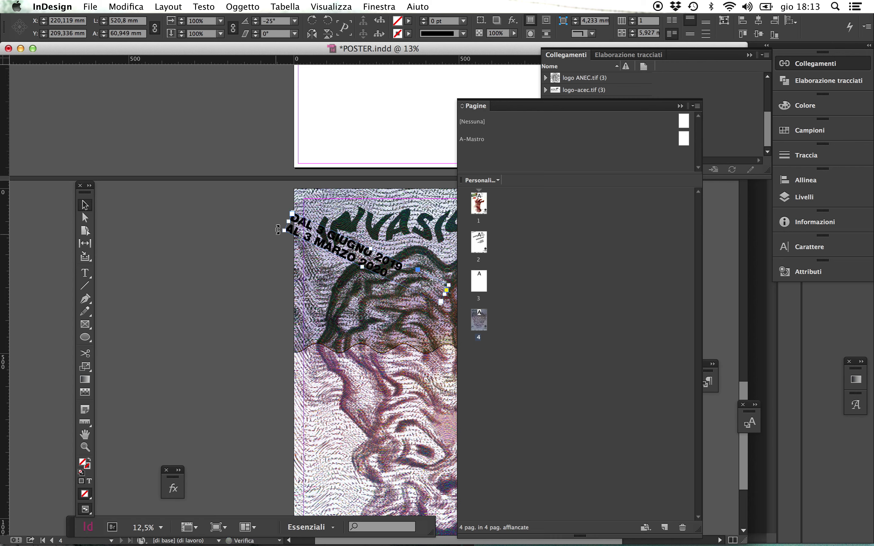
{"action": "left_click_drag", "start_coordinate": [278, 232], "coordinate": [265, 285]}
{"action": "left_click", "coordinate": [269, 20]}
{"action": "type", "text": "0"}
{"action": "key", "text": "Return"}
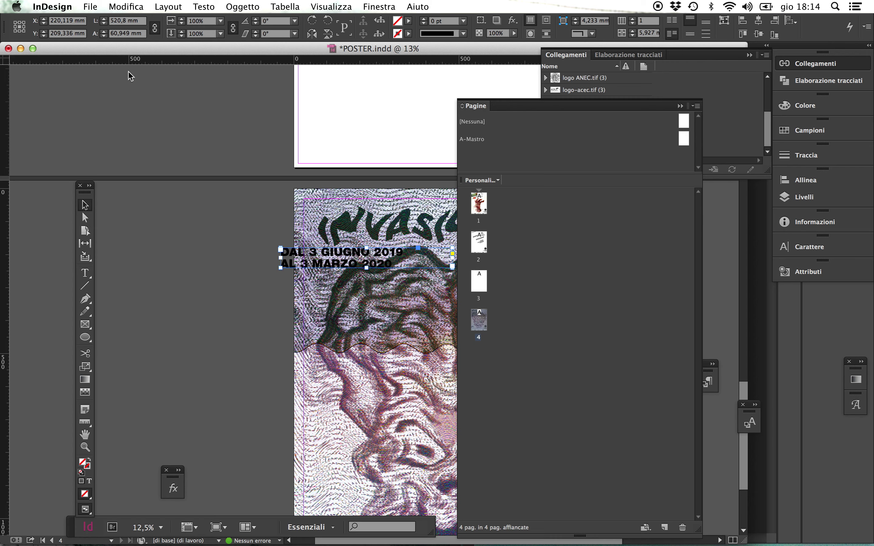
- Change the font of the date text under the INVASION lettering to Akkurat Mono
{"action": "left_click", "coordinate": [85, 274]}
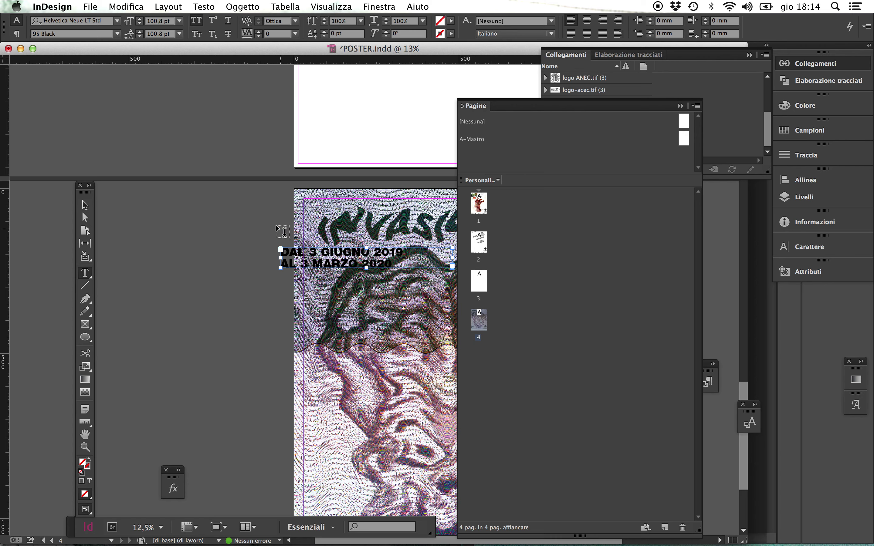
{"action": "left_click", "coordinate": [117, 22]}
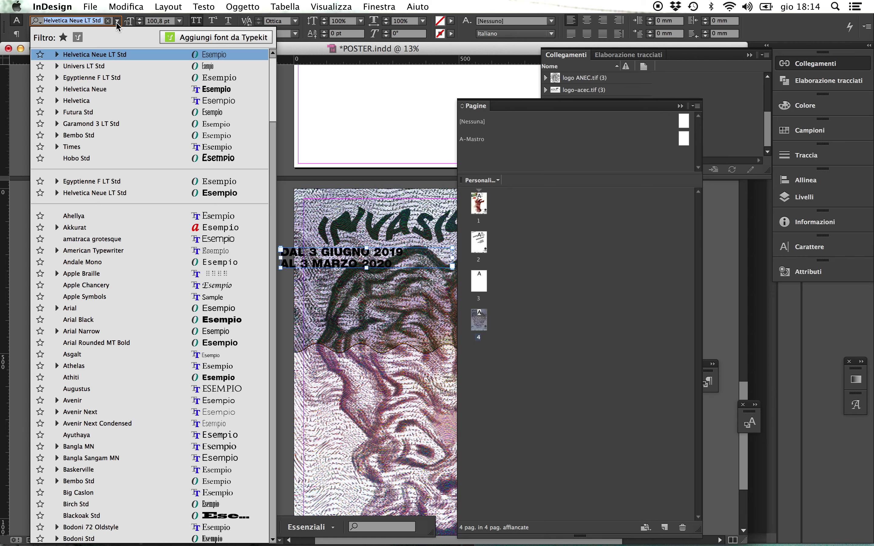
{"action": "type", "text": "a"}
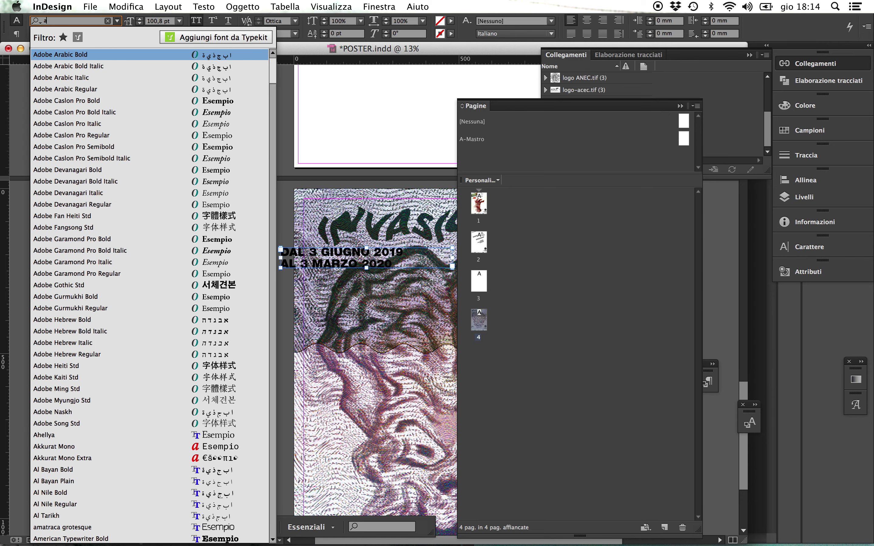
{"action": "type", "text": "kk"}
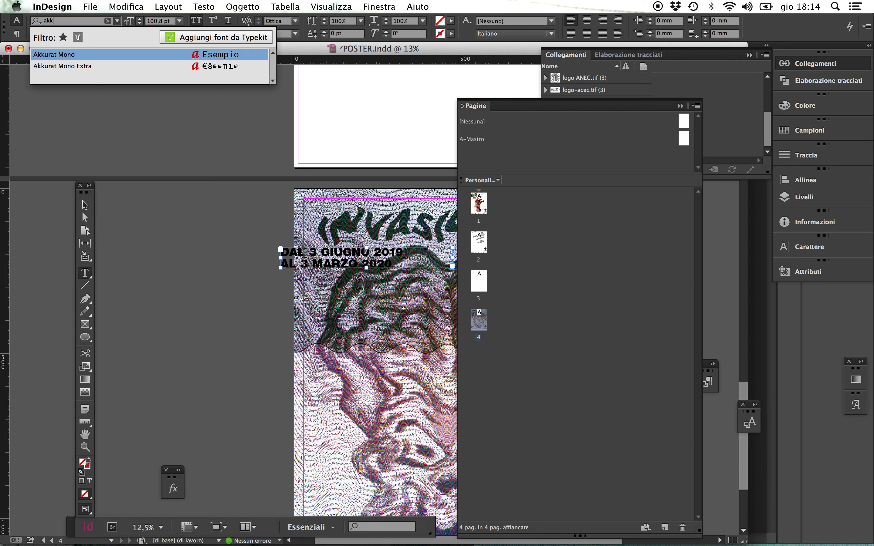
{"action": "key", "text": "Return"}
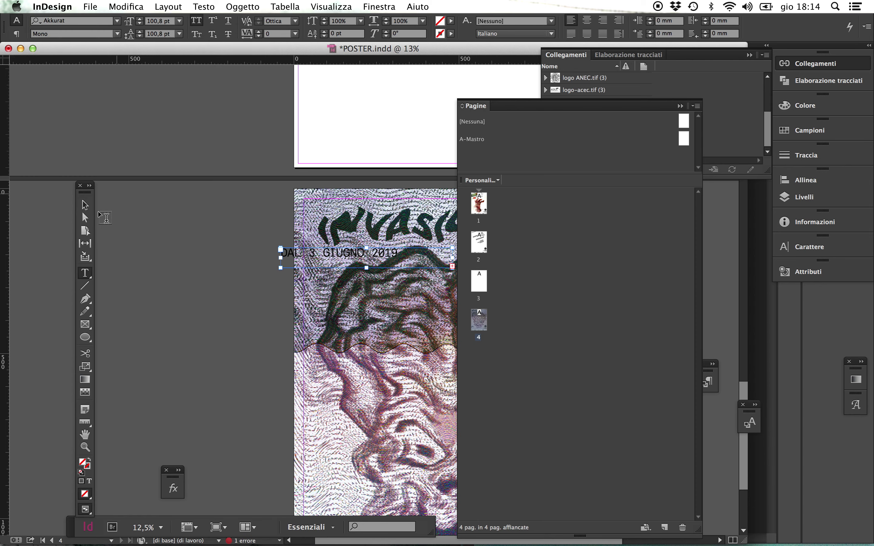
- Enlarge the date frame to about 149.5 mm high and move it to the poster's left margin, centred at about X 290 mm, Y 254 mm
{"action": "left_click", "coordinate": [85, 205]}
{"action": "left_click_drag", "start_coordinate": [311, 269], "coordinate": [202, 273]}
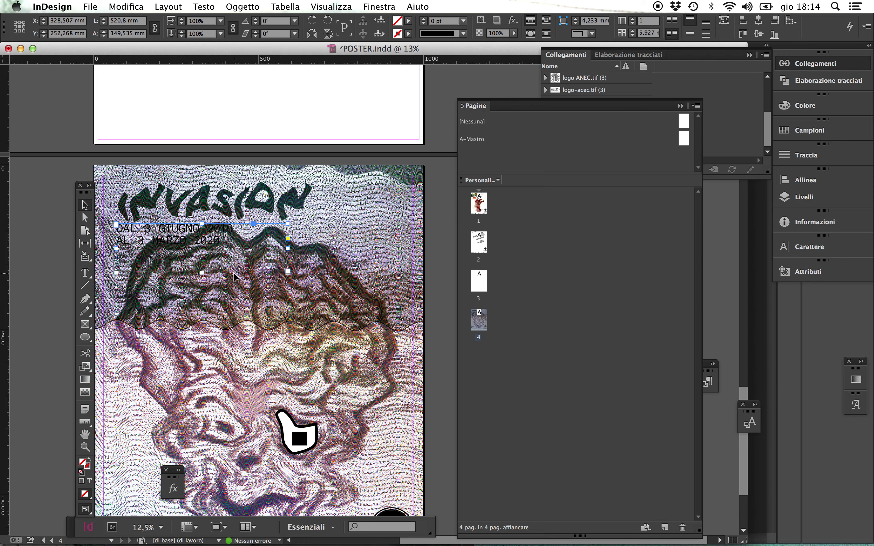
{"action": "scroll", "coordinate": [134, 268], "scroll_direction": "left", "scroll_amount": 5}
{"action": "scroll", "coordinate": [134, 269], "scroll_direction": "up", "scroll_amount": 2}
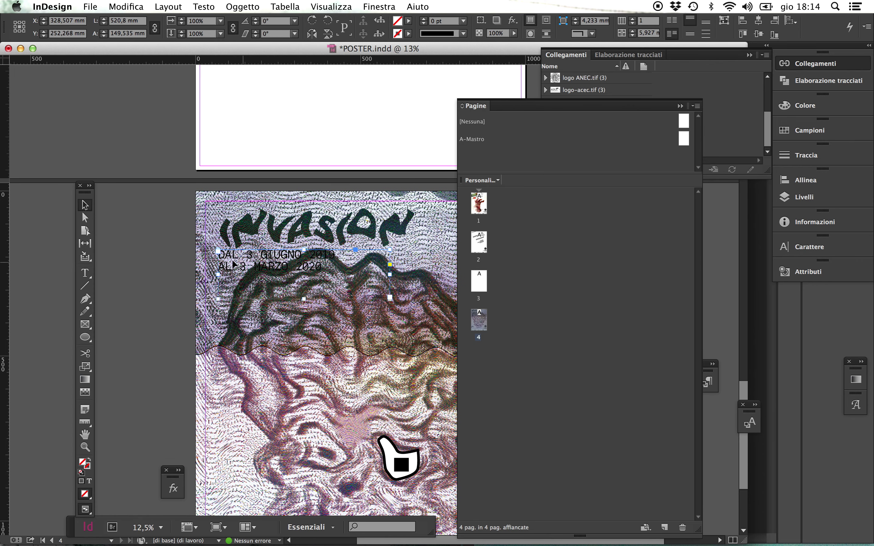
{"action": "left_click_drag", "start_coordinate": [230, 260], "coordinate": [210, 264]}
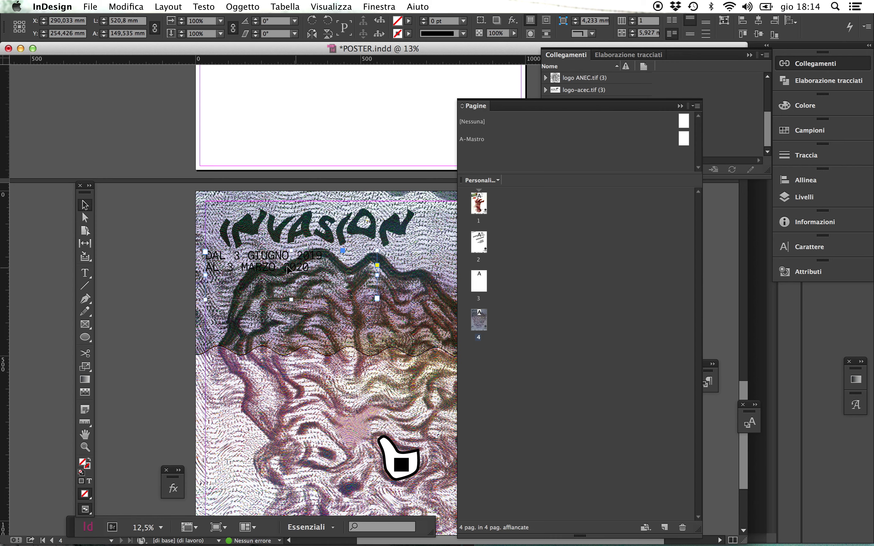
{"action": "left_click", "coordinate": [150, 284]}
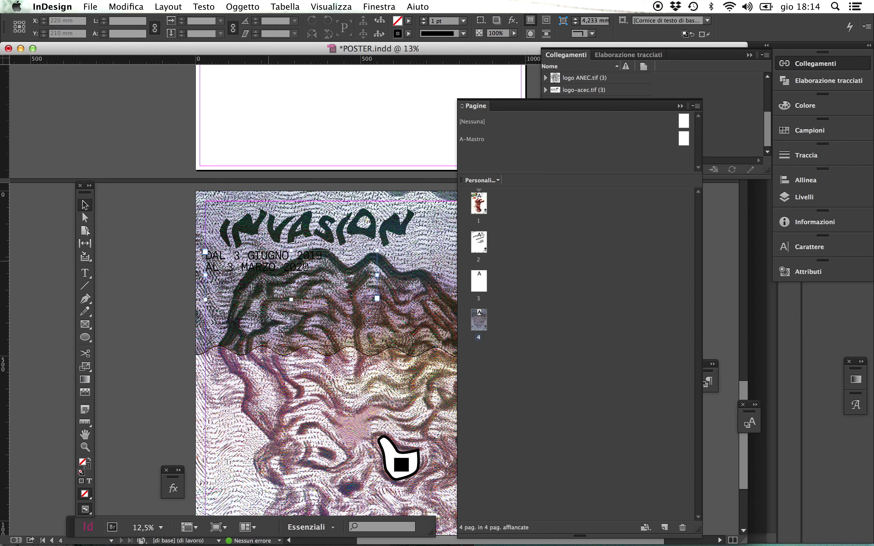
- Create a paragraph style named display from the formatting of the whole date text
{"action": "double_click", "coordinate": [273, 267]}
{"action": "key", "text": "super+a"}
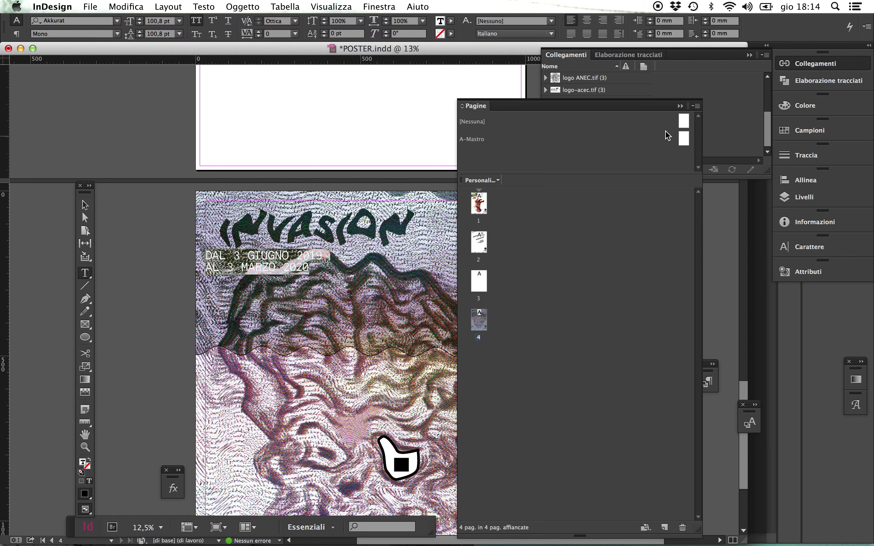
{"action": "left_click", "coordinate": [680, 106]}
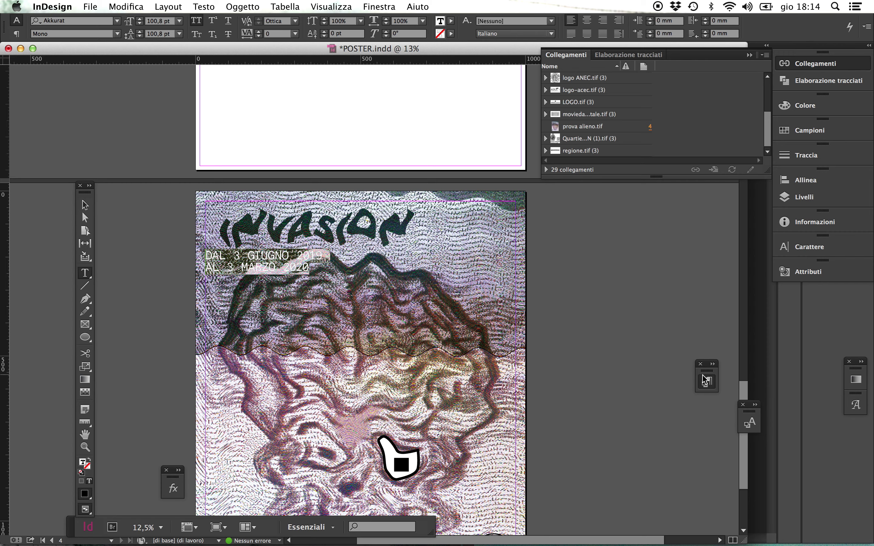
{"action": "left_click", "coordinate": [707, 382]}
{"action": "left_click", "coordinate": [688, 373]}
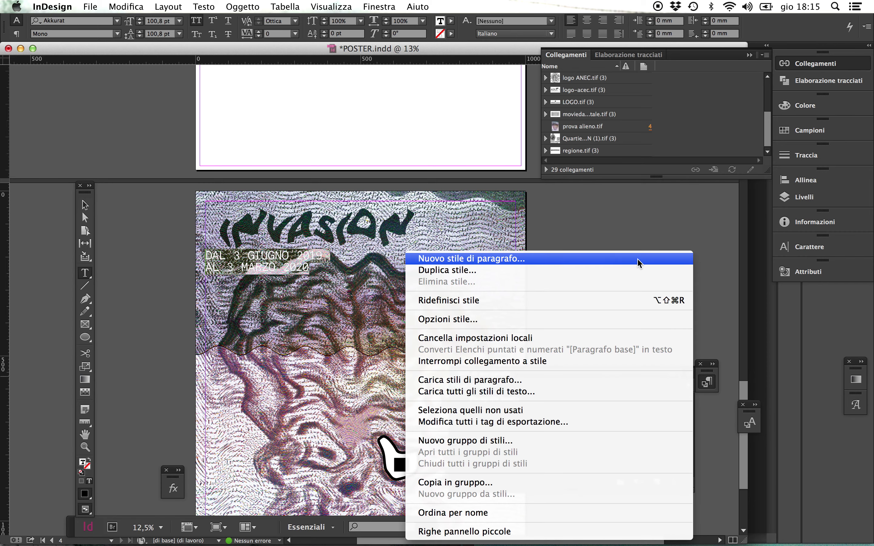
{"action": "left_click", "coordinate": [639, 260]}
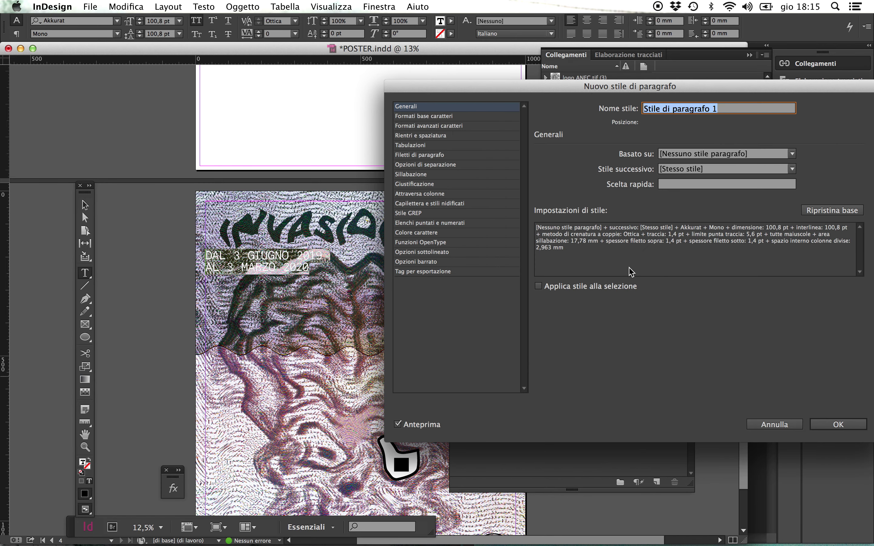
{"action": "type", "text": "display"}
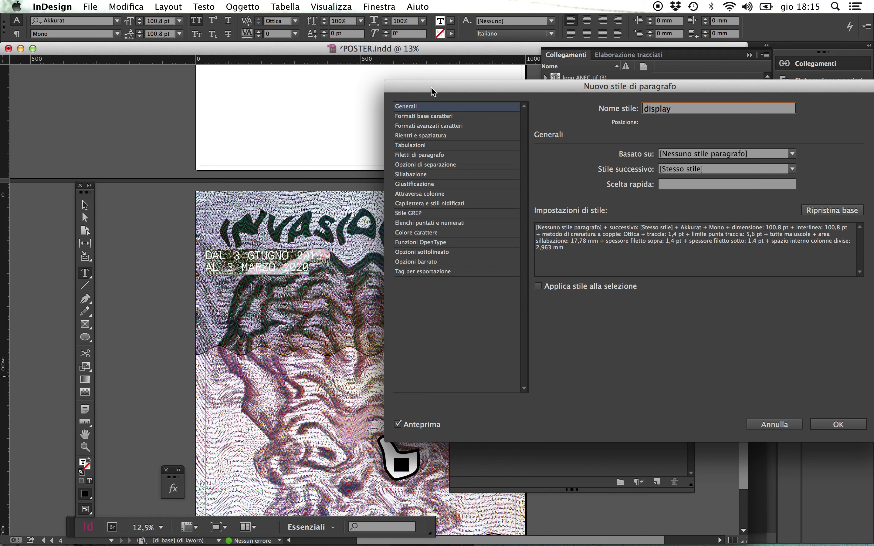
{"action": "left_click", "coordinate": [420, 118]}
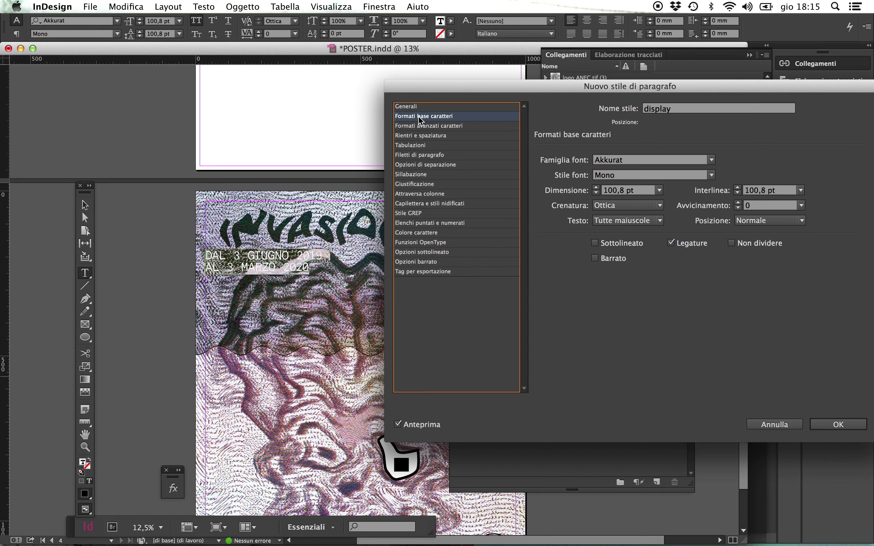
{"action": "left_click", "coordinate": [838, 425]}
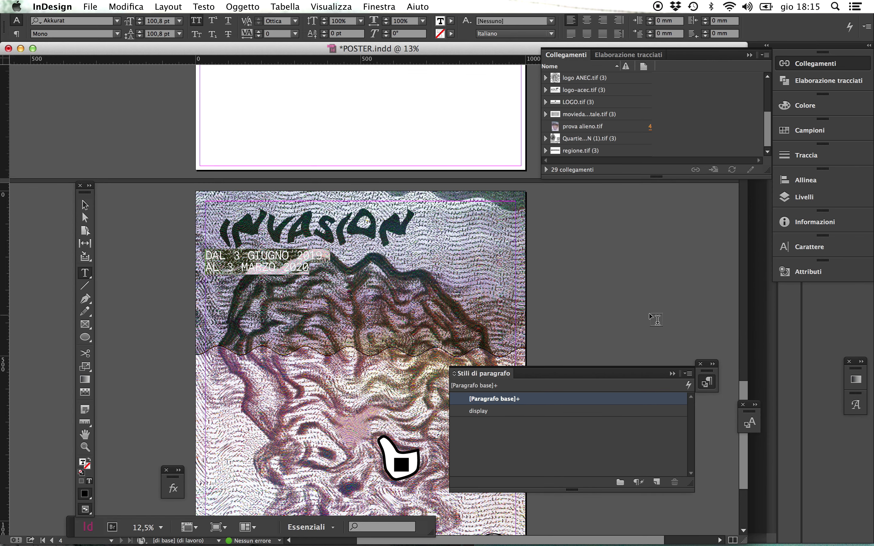
- Apply the display paragraph style to the date text and deselect it
{"action": "left_click", "coordinate": [500, 412]}
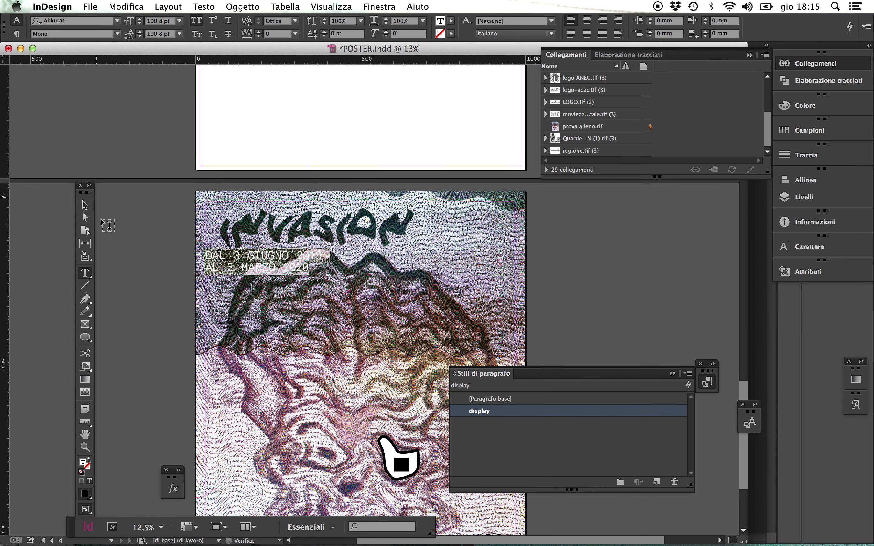
{"action": "left_click", "coordinate": [90, 206]}
{"action": "left_click", "coordinate": [128, 237]}
- Activate underlining in the display paragraph style and set the underline colour to [Carta]
{"action": "left_click", "coordinate": [517, 413]}
{"action": "double_click", "coordinate": [519, 416]}
{"action": "left_click", "coordinate": [452, 116]}
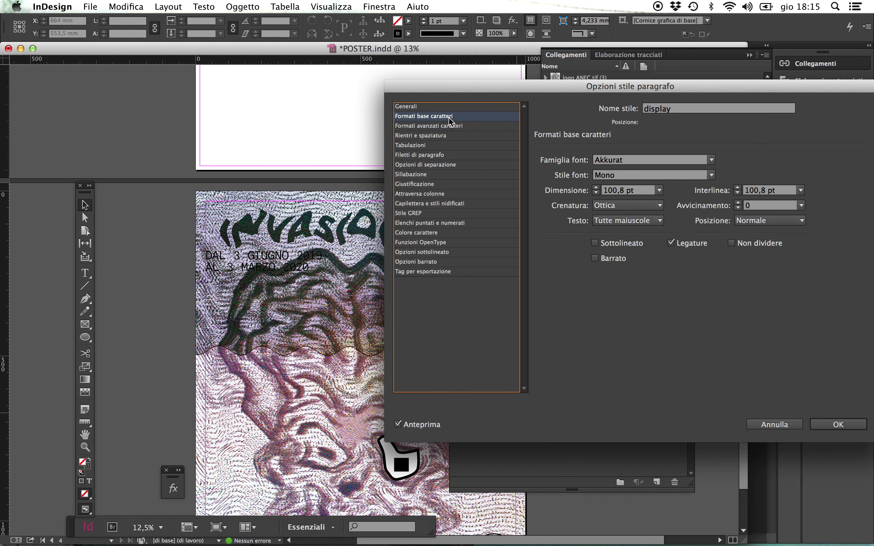
{"action": "left_click", "coordinate": [448, 253]}
{"action": "left_click", "coordinate": [606, 168]}
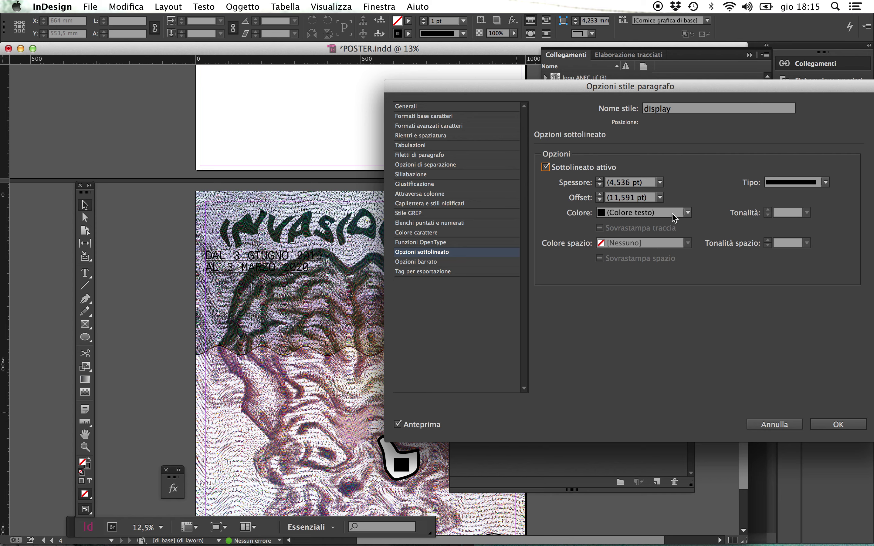
{"action": "left_click", "coordinate": [688, 213]}
{"action": "left_click", "coordinate": [655, 263]}
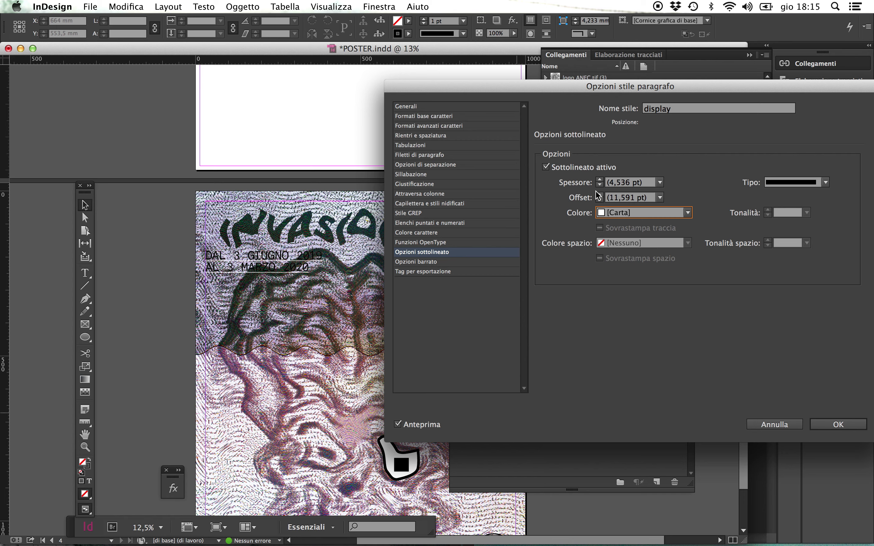
- Increase the underline thickness of the display style to 86 pt
{"action": "left_click", "coordinate": [600, 180]}
{"action": "left_click", "coordinate": [600, 180]}
{"action": "left_click", "coordinate": [600, 180]}
{"action": "left_click", "coordinate": [600, 180]}
{"action": "left_click", "coordinate": [600, 180]}
{"action": "left_click", "coordinate": [601, 180]}
{"action": "left_click", "coordinate": [600, 180]}
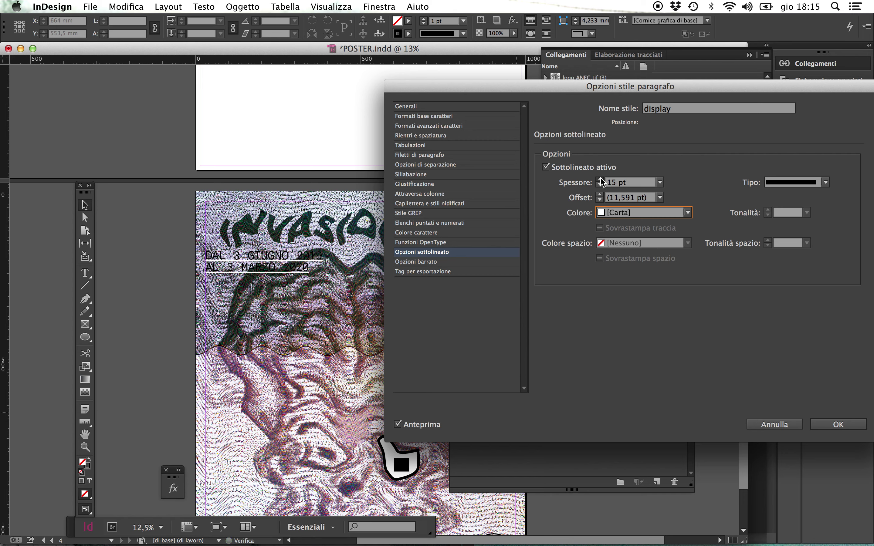
{"action": "left_click", "coordinate": [600, 180]}
{"action": "left_click", "coordinate": [600, 180]}
{"action": "left_click", "coordinate": [600, 180]}
{"action": "left_click", "coordinate": [601, 180]}
{"action": "left_click", "coordinate": [600, 180]}
{"action": "left_click", "coordinate": [601, 180]}
{"action": "left_click", "coordinate": [600, 180]}
{"action": "left_click", "coordinate": [600, 180]}
{"action": "left_click", "coordinate": [600, 180]}
{"action": "left_click", "coordinate": [600, 180]}
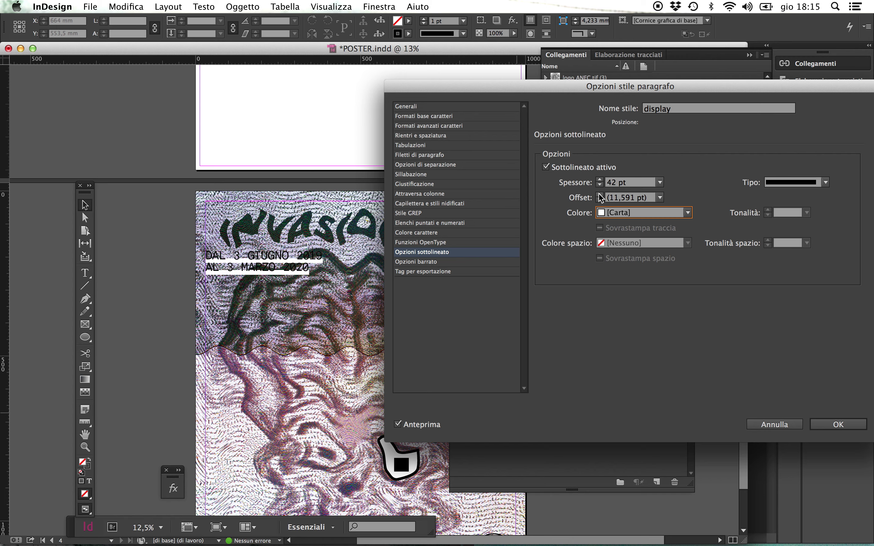
{"action": "left_click", "coordinate": [601, 180]}
{"action": "left_click", "coordinate": [600, 180]}
{"action": "left_click", "coordinate": [600, 180]}
{"action": "left_click", "coordinate": [600, 180]}
{"action": "left_click", "coordinate": [600, 180]}
{"action": "left_click", "coordinate": [600, 180]}
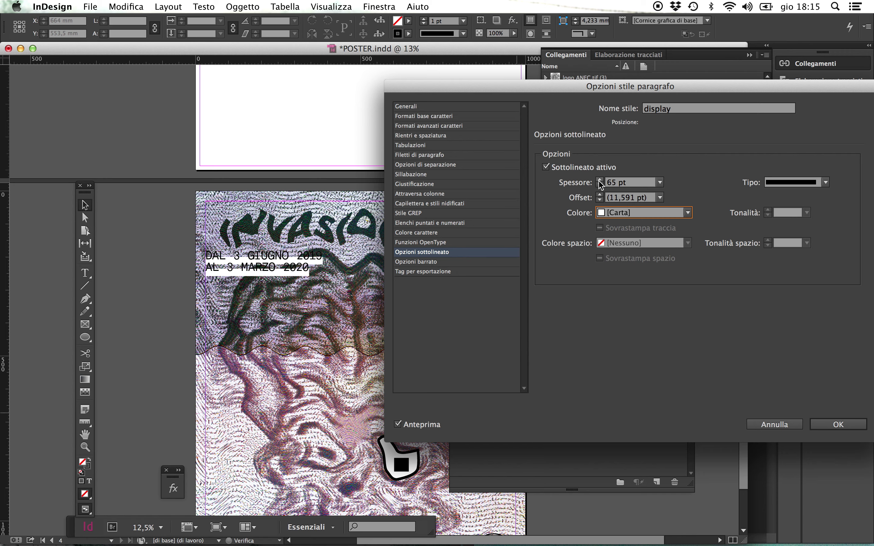
{"action": "left_click", "coordinate": [600, 180]}
{"action": "left_click", "coordinate": [600, 180]}
{"action": "left_click", "coordinate": [600, 180]}
{"action": "left_click", "coordinate": [600, 180]}
{"action": "left_click", "coordinate": [600, 180]}
{"action": "left_click", "coordinate": [600, 180]}
{"action": "left_click", "coordinate": [600, 180]}
{"action": "left_click", "coordinate": [600, 180]}
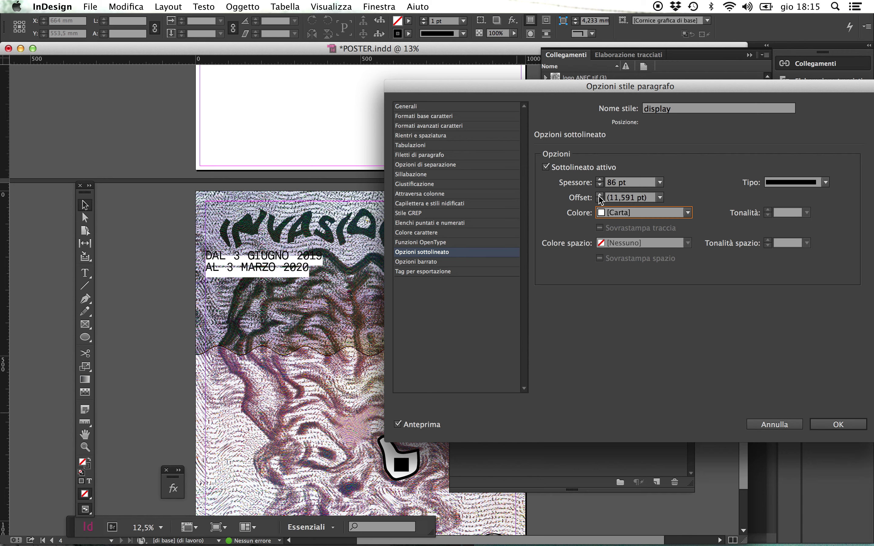
- Set the underline offset of the display style to -26 pt so the white band sits behind the dates
{"action": "left_click", "coordinate": [600, 198]}
{"action": "left_click", "coordinate": [600, 202]}
{"action": "left_click", "coordinate": [600, 201]}
{"action": "left_click", "coordinate": [601, 201]}
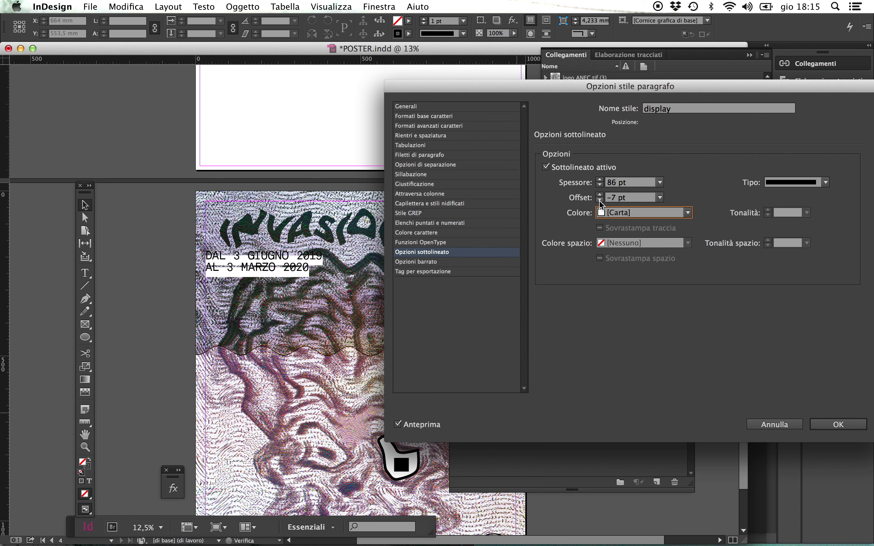
{"action": "left_click", "coordinate": [600, 201]}
{"action": "left_click", "coordinate": [600, 201]}
{"action": "left_click", "coordinate": [601, 201]}
{"action": "left_click", "coordinate": [600, 201]}
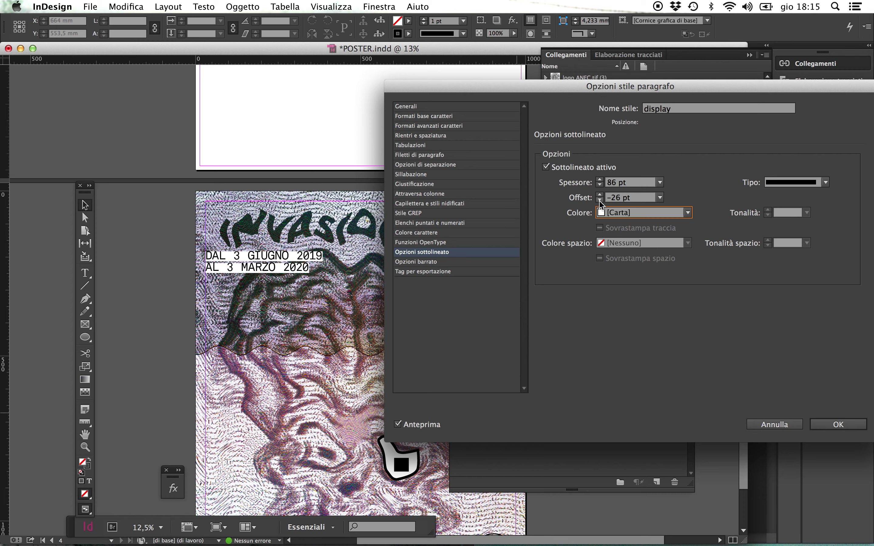
- Reduce the underline thickness of the display style to 61 pt
{"action": "left_click", "coordinate": [601, 185]}
{"action": "left_click", "coordinate": [600, 185]}
{"action": "left_click", "coordinate": [600, 185]}
{"action": "left_click", "coordinate": [600, 186]}
{"action": "left_click", "coordinate": [601, 186]}
{"action": "left_click", "coordinate": [600, 186]}
{"action": "left_click", "coordinate": [600, 185]}
{"action": "left_click", "coordinate": [600, 186]}
{"action": "left_click", "coordinate": [600, 185]}
{"action": "left_click", "coordinate": [601, 185]}
{"action": "left_click", "coordinate": [600, 185]}
{"action": "left_click", "coordinate": [600, 186]}
{"action": "left_click", "coordinate": [600, 185]}
{"action": "left_click", "coordinate": [600, 185]}
{"action": "left_click", "coordinate": [600, 185]}
{"action": "left_click", "coordinate": [600, 185]}
{"action": "left_click", "coordinate": [601, 186]}
{"action": "left_click", "coordinate": [600, 185]}
{"action": "left_click", "coordinate": [600, 185]}
{"action": "left_click", "coordinate": [600, 185]}
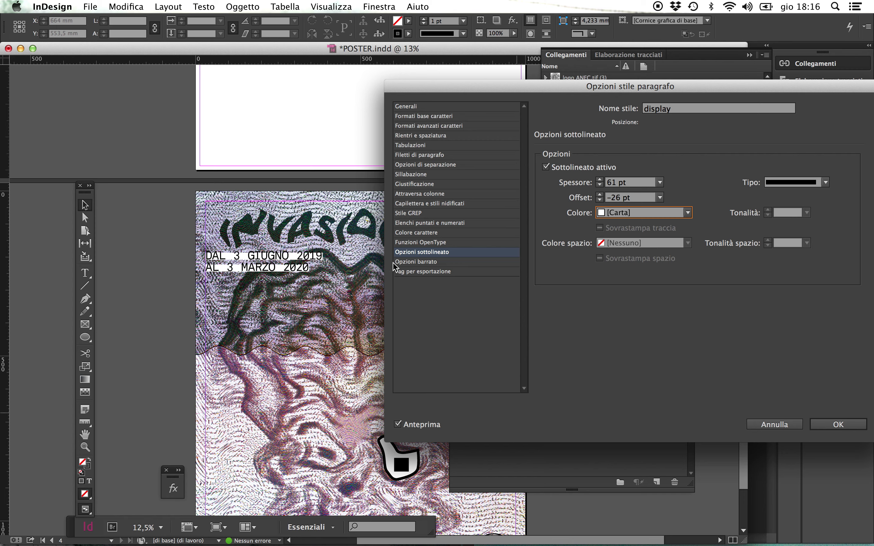
- Activate strikethrough in the display style with a solid line in the colour [Carta]
{"action": "left_click", "coordinate": [434, 264]}
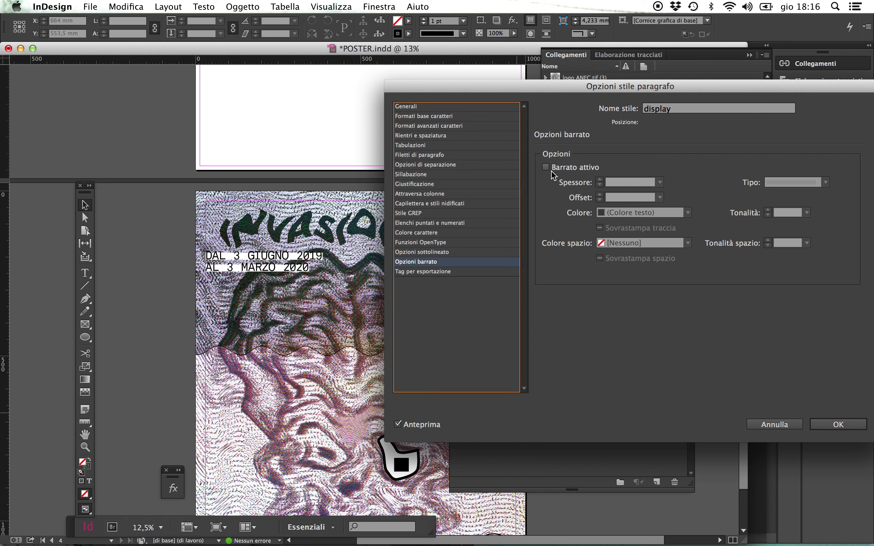
{"action": "left_click", "coordinate": [546, 168]}
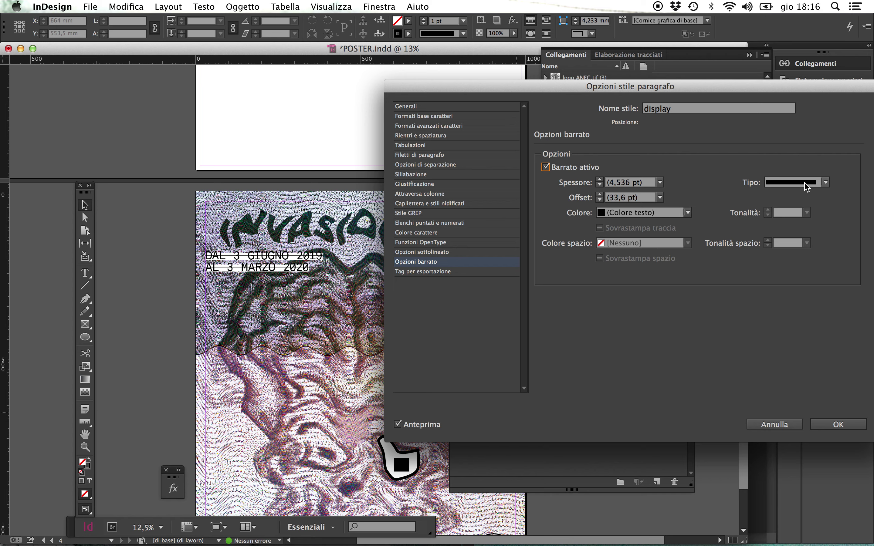
{"action": "left_click", "coordinate": [825, 183]}
{"action": "left_click", "coordinate": [802, 201]}
{"action": "left_click", "coordinate": [687, 213]}
{"action": "left_click", "coordinate": [636, 264]}
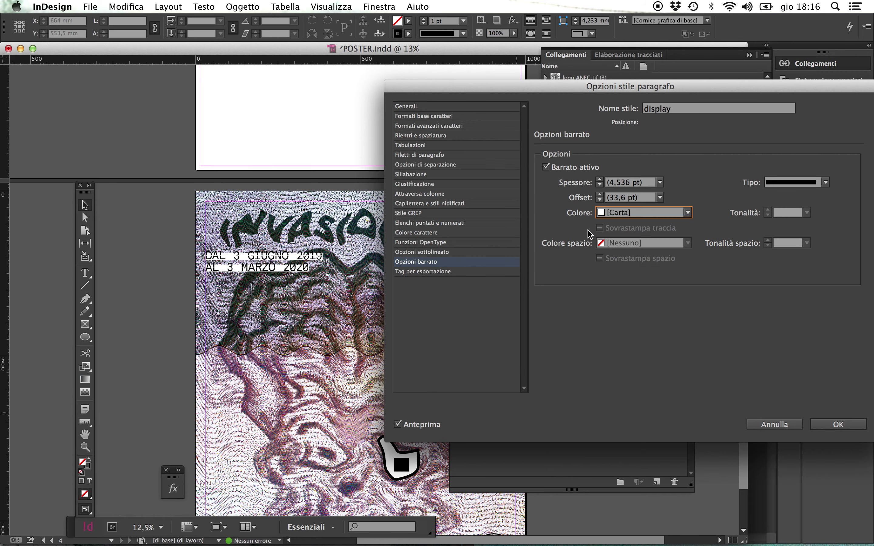
- Set the strikethrough offset of the display style to -13 pt and accept the style changes
{"action": "left_click", "coordinate": [600, 194]}
{"action": "left_click", "coordinate": [600, 194]}
{"action": "left_click", "coordinate": [600, 194]}
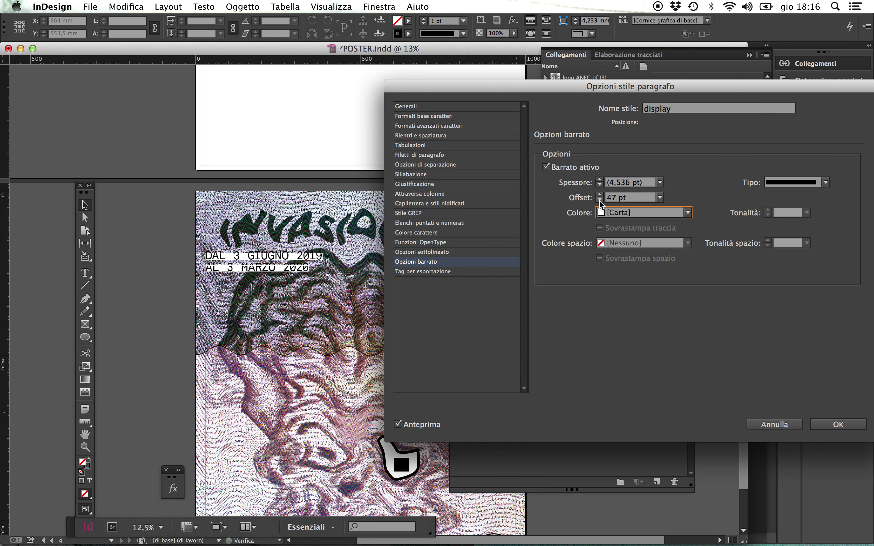
{"action": "left_click", "coordinate": [600, 200]}
{"action": "left_click", "coordinate": [600, 199]}
{"action": "left_click", "coordinate": [600, 200]}
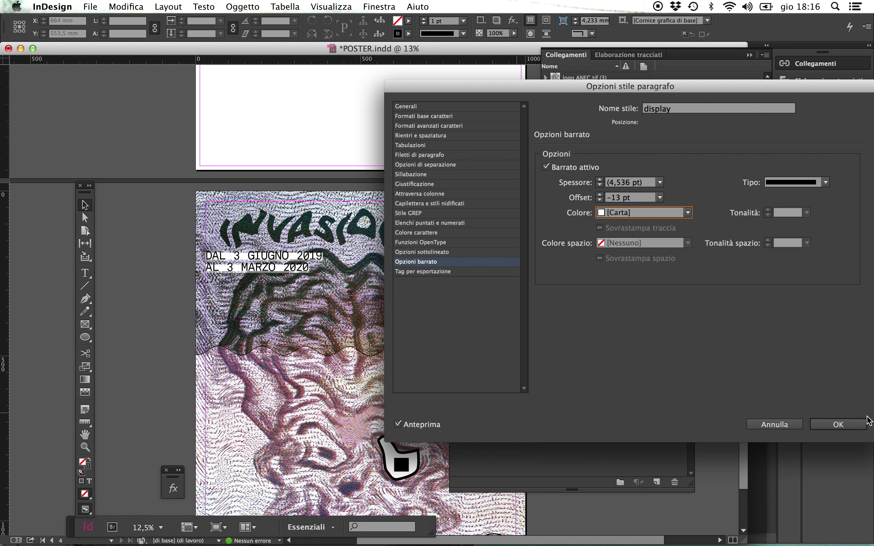
{"action": "left_click", "coordinate": [838, 425]}
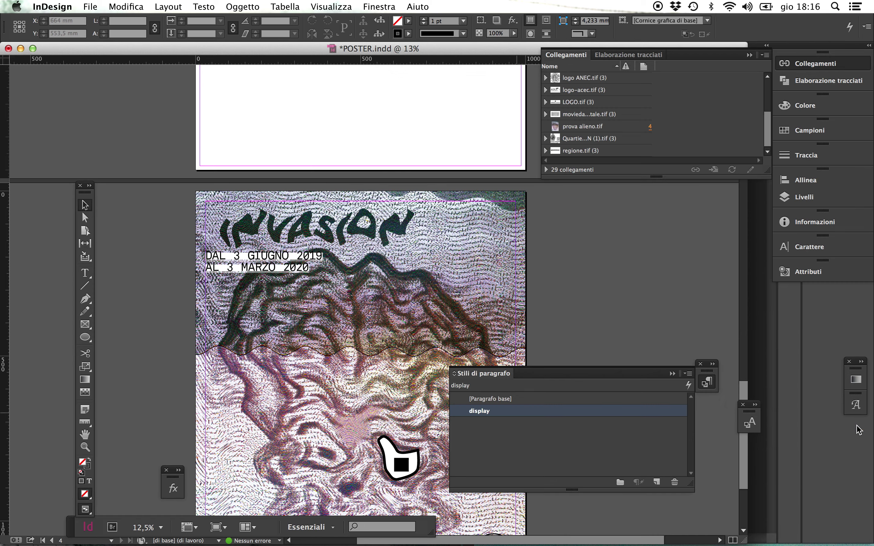
- Review the whole alien poster with its restyled dates at 5% zoom
{"action": "left_click", "coordinate": [374, 332], "text": "alt+super"}
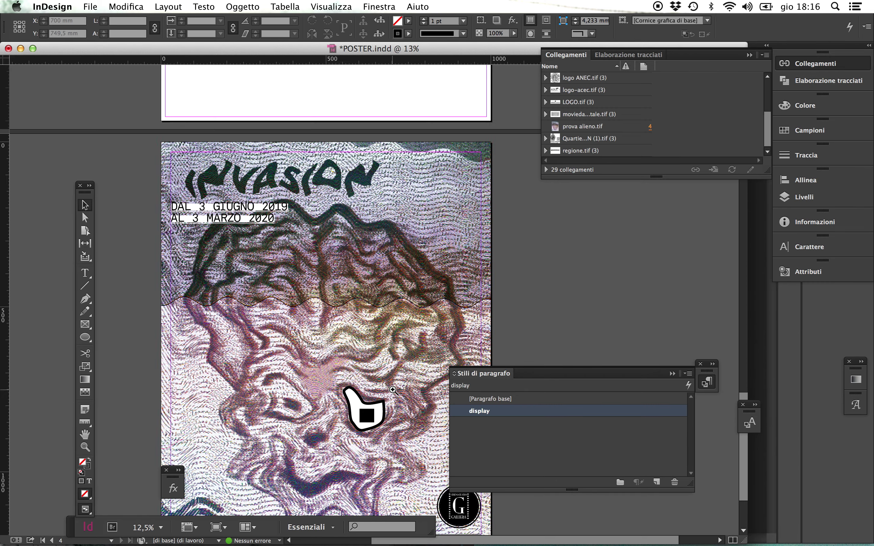
{"action": "left_click", "coordinate": [325, 338], "text": "super"}
{"action": "key", "text": "super+minus"}
{"action": "key", "text": "super+minus"}
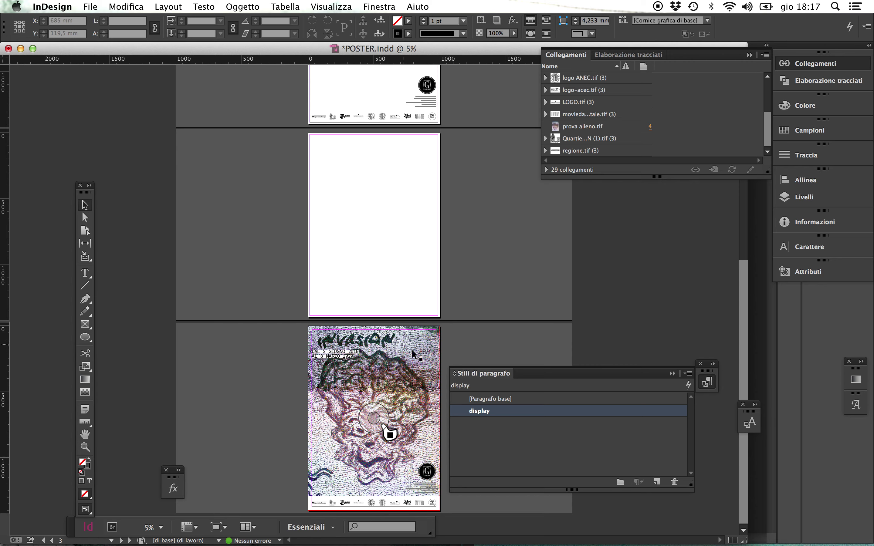
- Compare the alien poster's dates and lettering with the Living Dead Romero poster and its flat text page
{"action": "key", "text": "super+equal"}
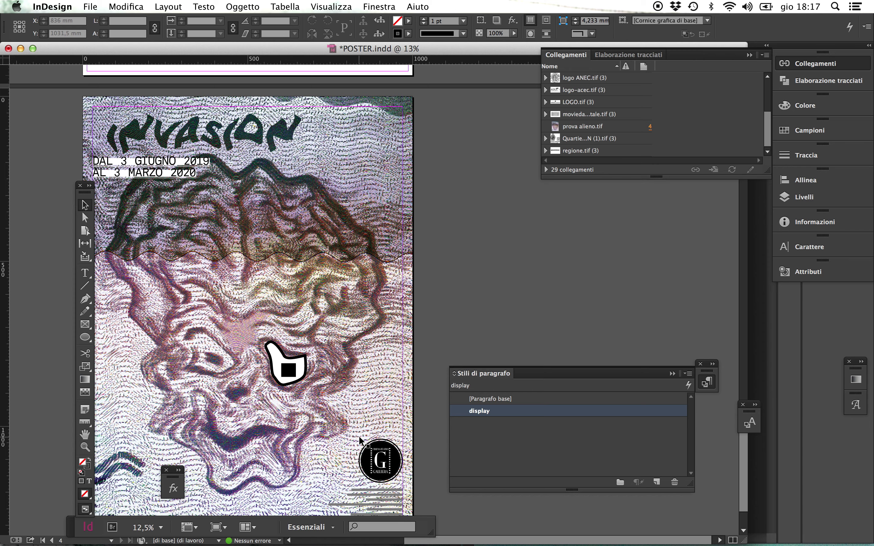
{"action": "key", "text": "super+minus"}
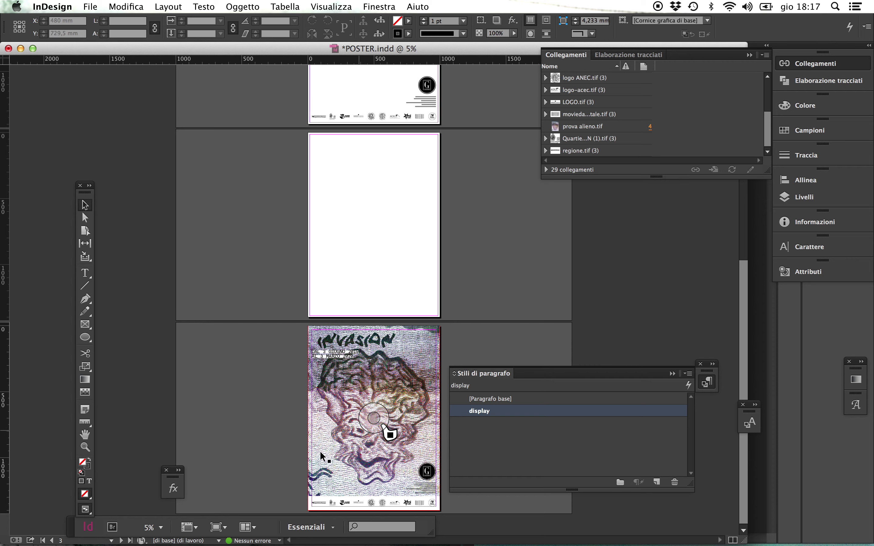
{"action": "scroll", "coordinate": [385, 416], "scroll_direction": "up", "scroll_amount": 5}
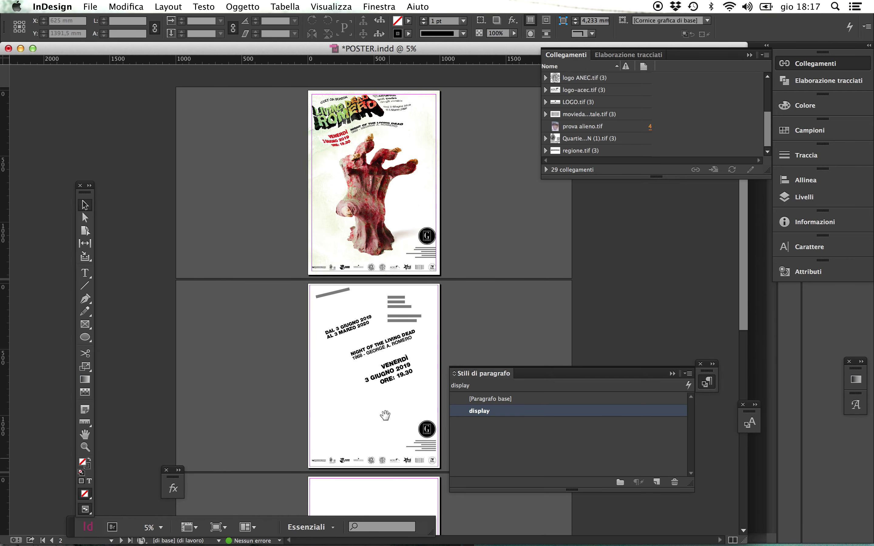
{"action": "scroll", "coordinate": [372, 235], "scroll_direction": "up", "scroll_amount": 1}
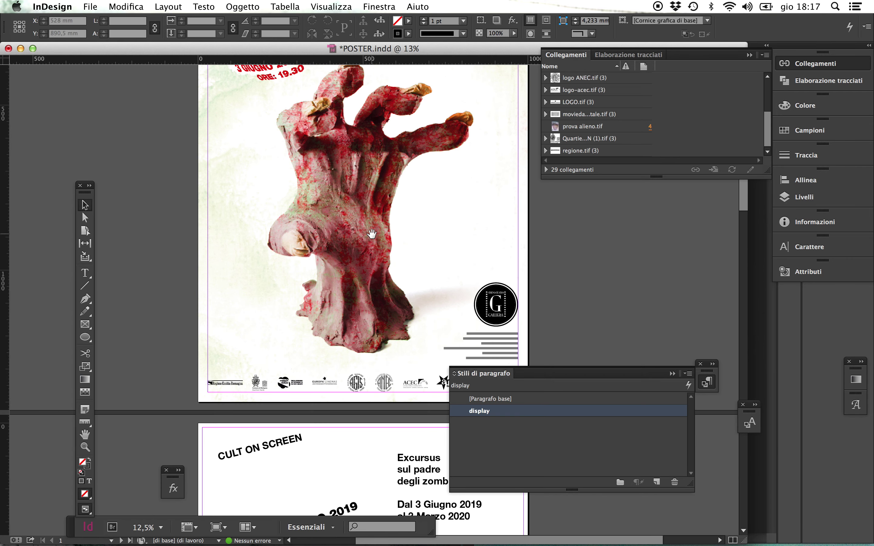
{"action": "left_click_drag", "start_coordinate": [373, 235], "coordinate": [354, 385]}
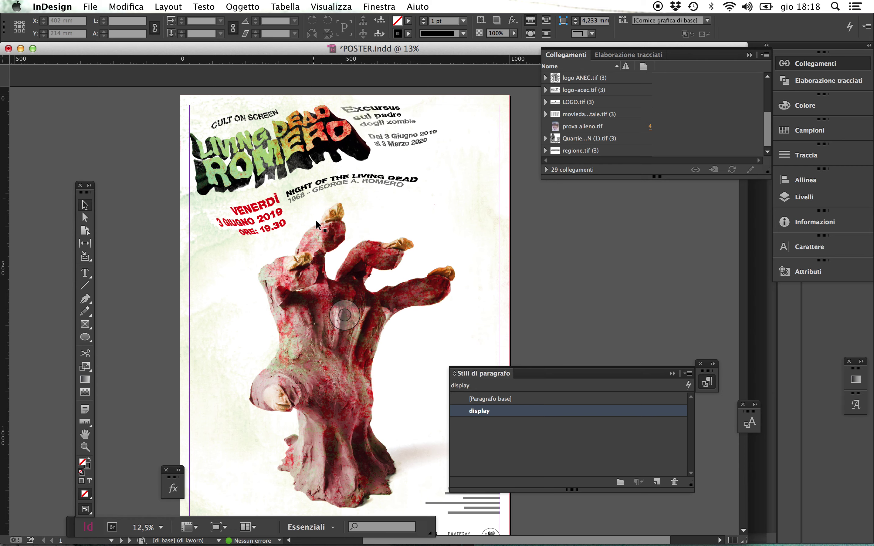
{"action": "key", "text": "super+minus"}
{"action": "key", "text": "super+minus"}
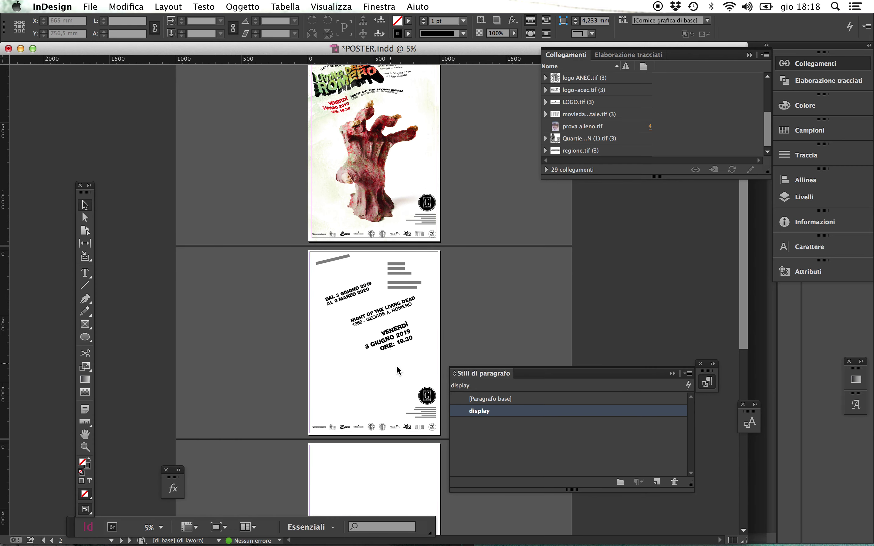
{"action": "scroll", "coordinate": [368, 416], "scroll_direction": "down", "scroll_amount": 3}
{"action": "scroll", "coordinate": [367, 437], "scroll_direction": "down", "scroll_amount": 3}
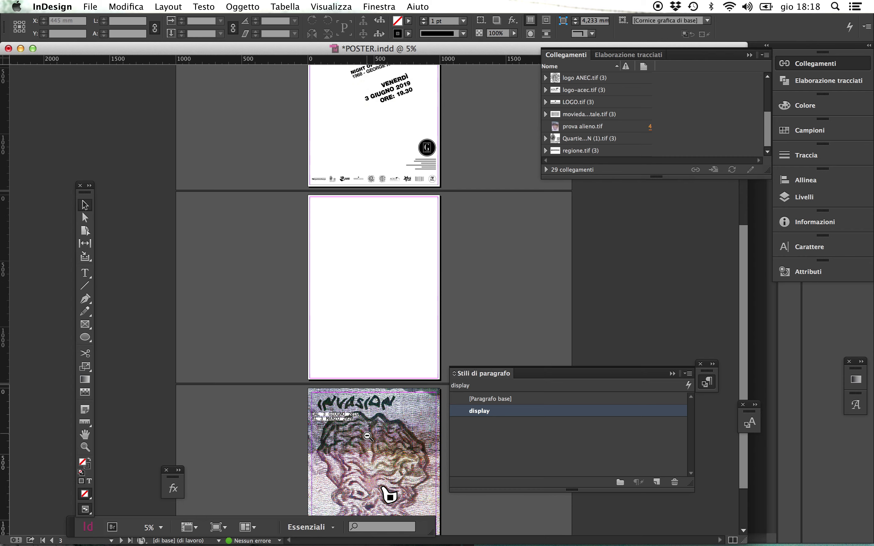
{"action": "scroll", "coordinate": [378, 365], "scroll_direction": "up", "scroll_amount": 7}
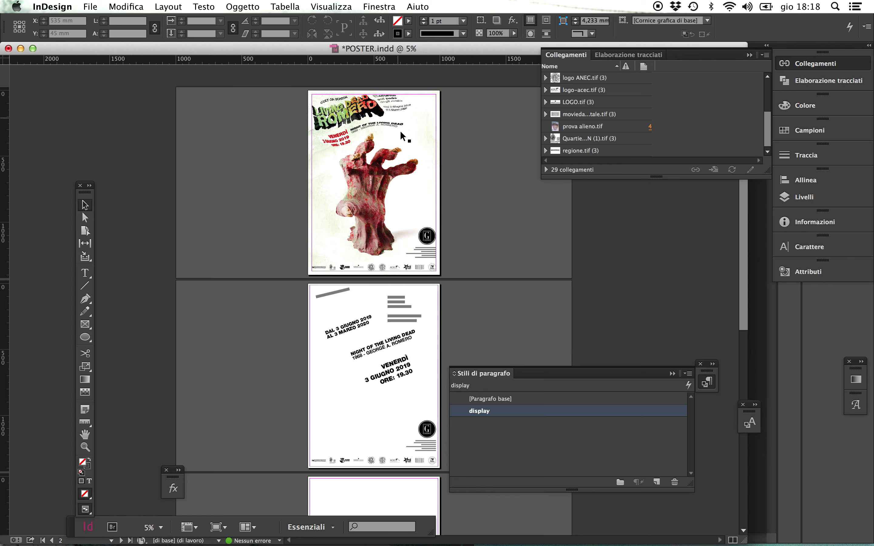
{"action": "key", "text": "super+equal"}
{"action": "left_click_drag", "start_coordinate": [387, 160], "coordinate": [381, 160]}
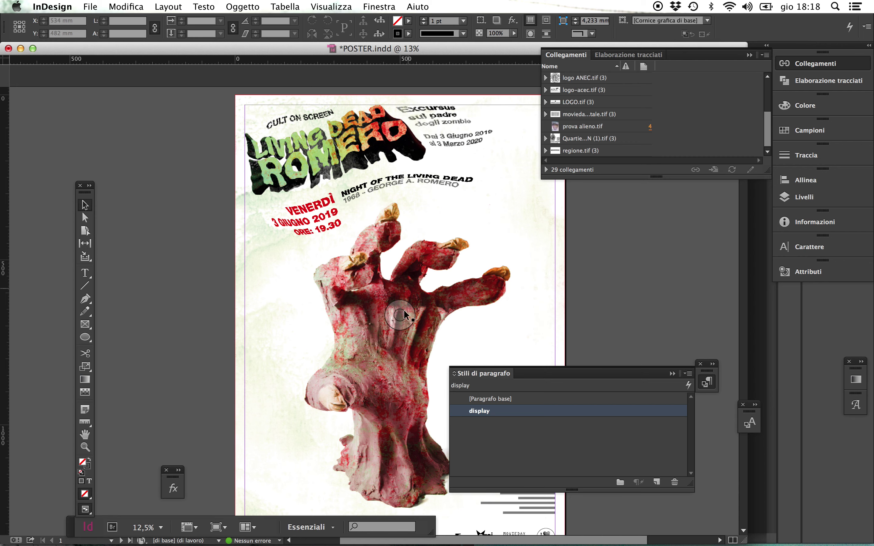
{"action": "scroll", "coordinate": [317, 336], "scroll_direction": "down", "scroll_amount": 10}
{"action": "scroll", "coordinate": [378, 438], "scroll_direction": "down", "scroll_amount": 15}
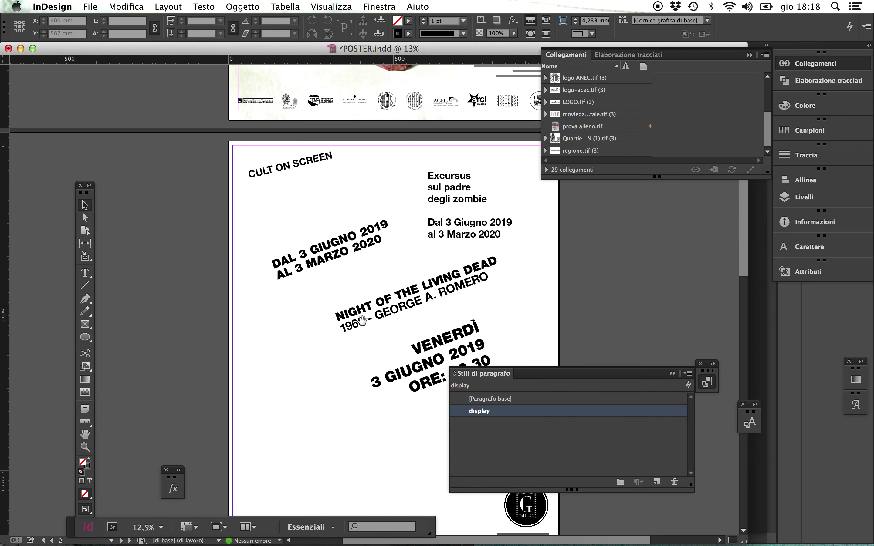
- Scale the dates text frame on the alien poster to 75% and move it back to the left page margin
{"action": "scroll", "coordinate": [346, 318], "scroll_direction": "down", "scroll_amount": 15}
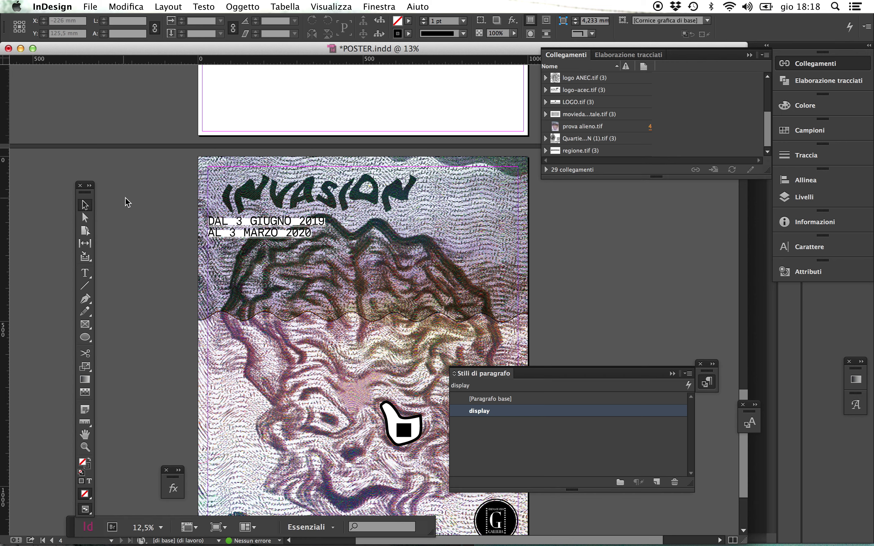
{"action": "left_click", "coordinate": [263, 248]}
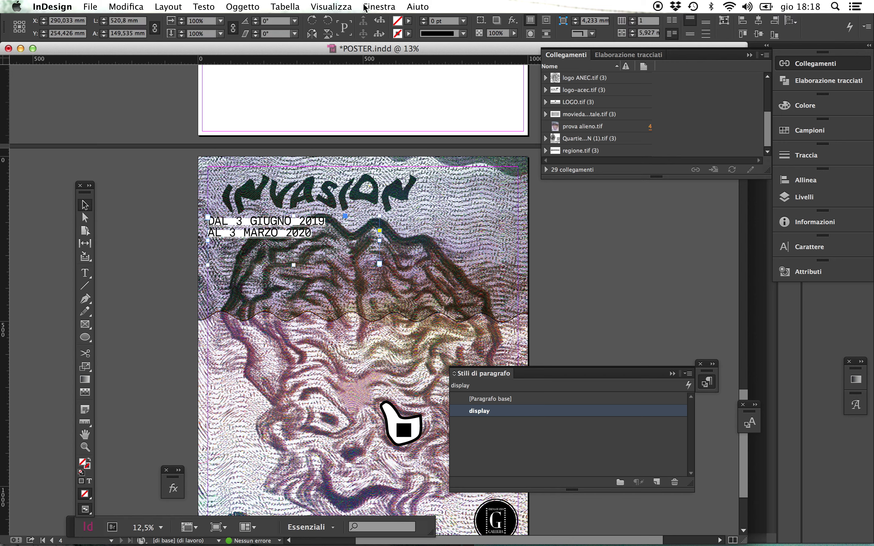
{"action": "left_click", "coordinate": [221, 21]}
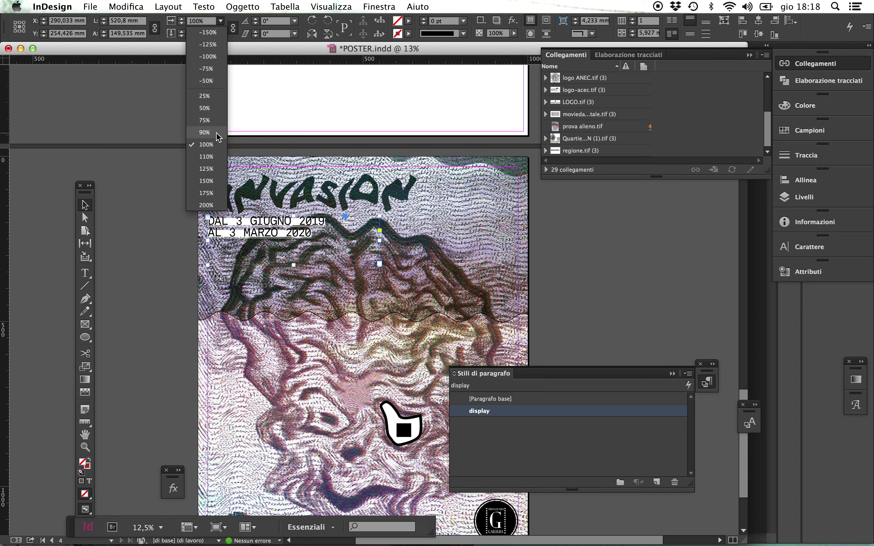
{"action": "left_click", "coordinate": [214, 123]}
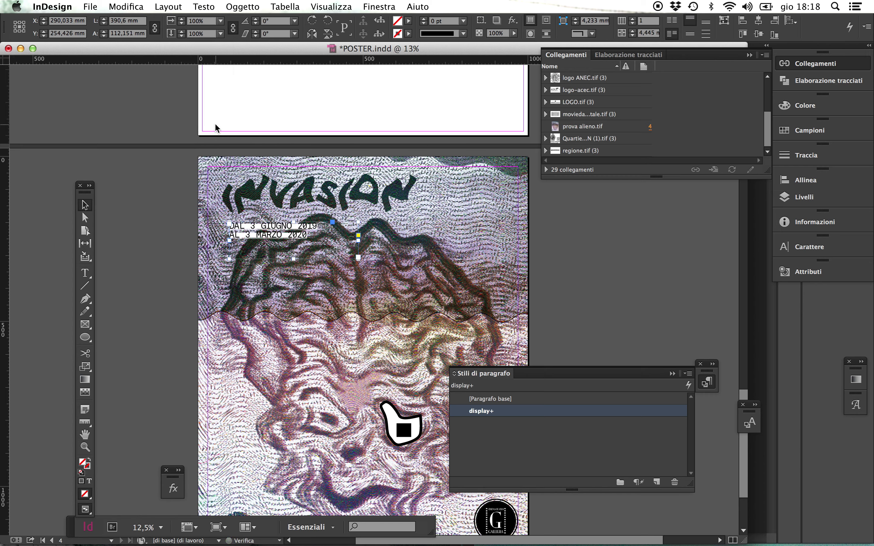
{"action": "left_click_drag", "start_coordinate": [257, 230], "coordinate": [234, 230]}
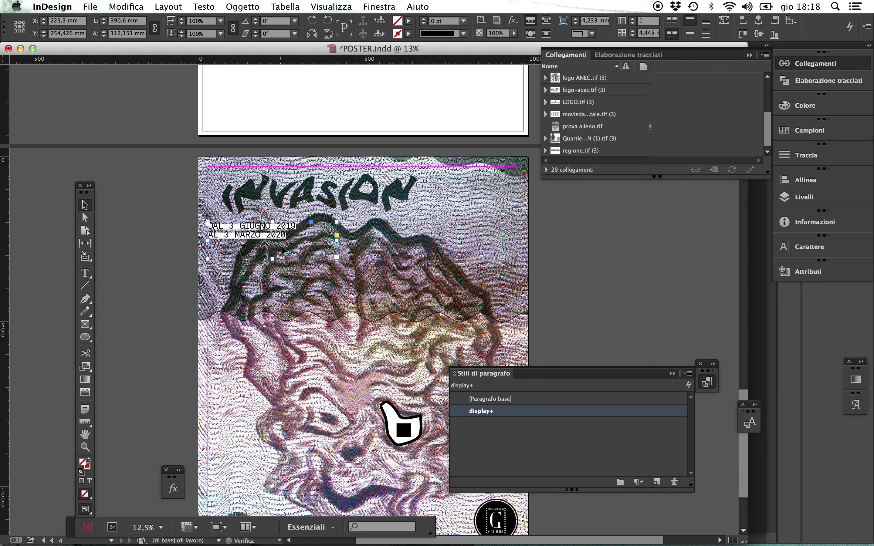
- Draw a rectangular frame about 308 x 18.5 mm across the alien poster's right edge and fill it with [Carta]
{"action": "left_click", "coordinate": [86, 326]}
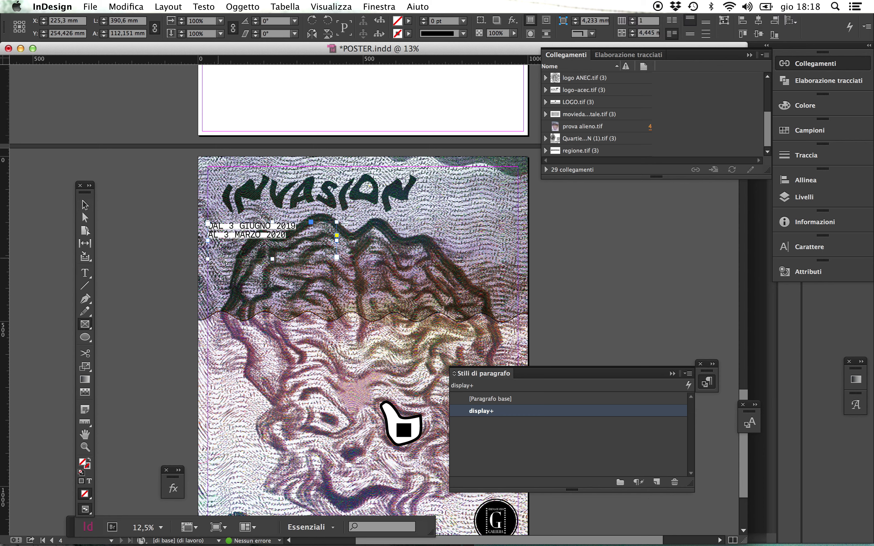
{"action": "left_click_drag", "start_coordinate": [555, 250], "coordinate": [452, 255]}
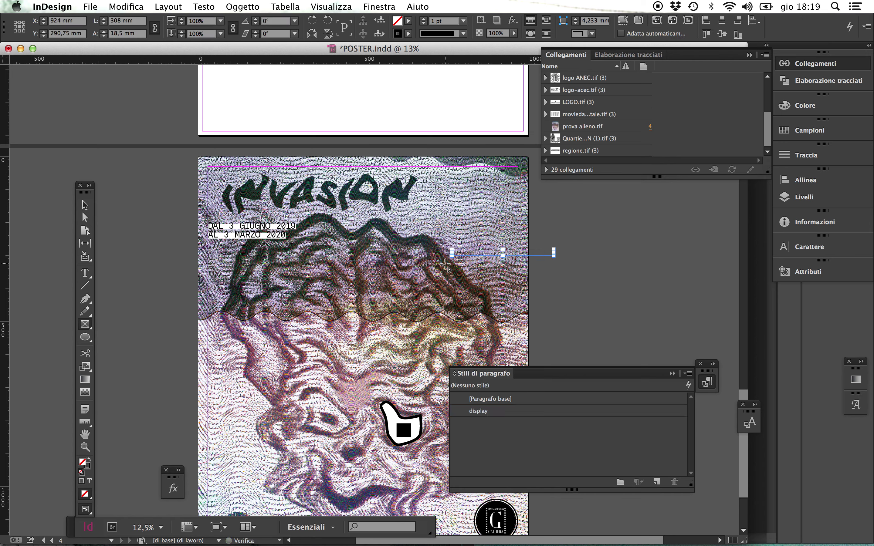
{"action": "left_click", "coordinate": [408, 20]}
{"action": "left_click", "coordinate": [356, 70]}
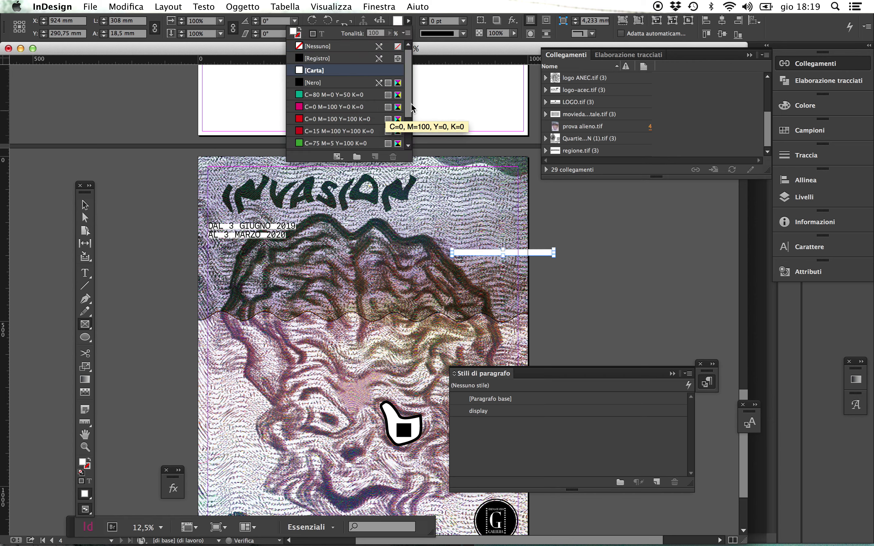
- Reduce the white band's height to about 9.3 mm and deselect it
{"action": "left_click", "coordinate": [85, 205]}
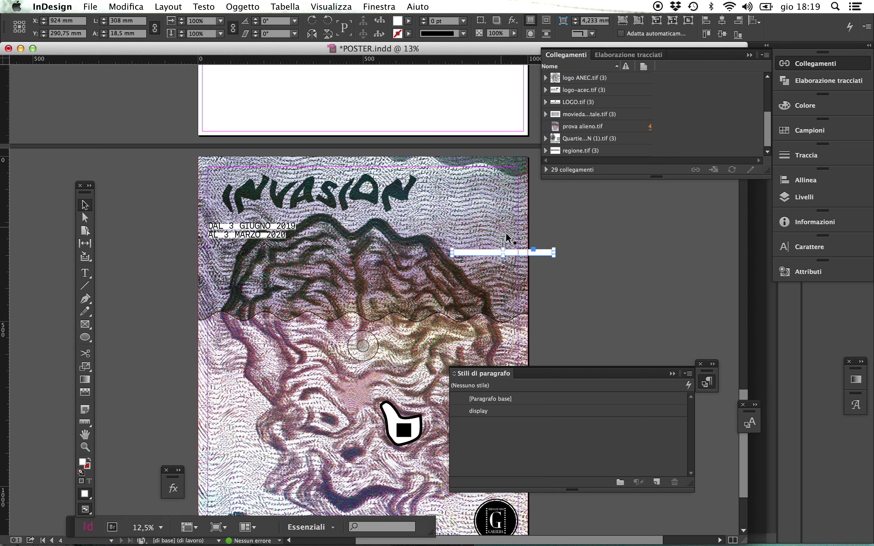
{"action": "left_click_drag", "start_coordinate": [503, 249], "coordinate": [503, 253]}
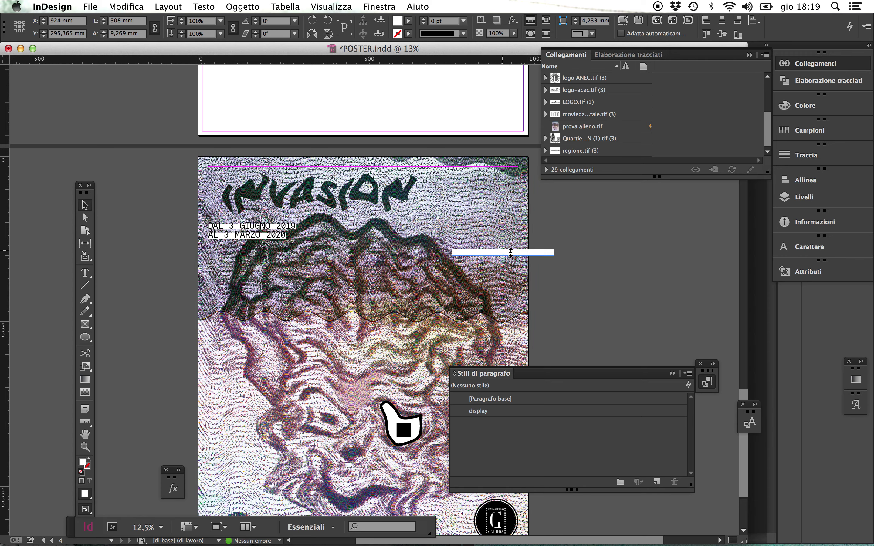
{"action": "left_click", "coordinate": [589, 221]}
- Duplicate the white band and place the copy across the poster's left edge, just below the wavy line through the head
{"action": "scroll", "coordinate": [470, 268], "scroll_direction": "down", "scroll_amount": 5}
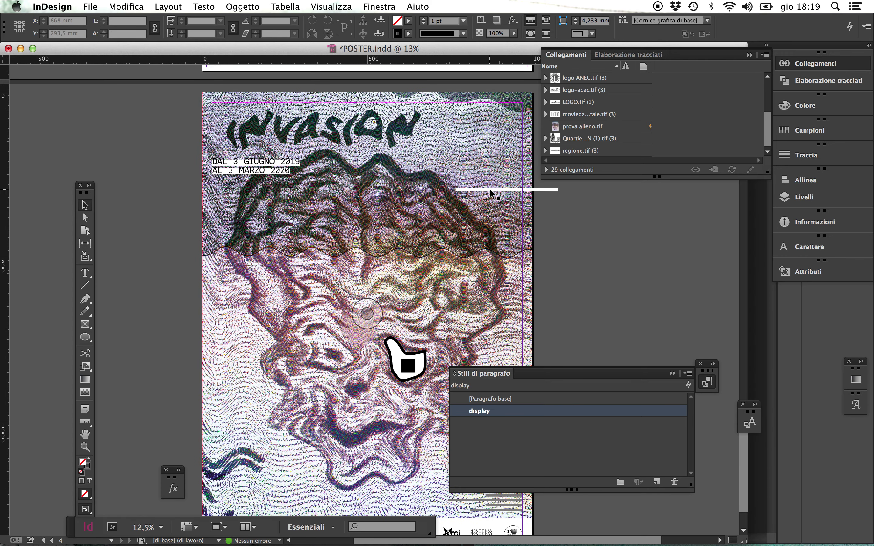
{"action": "left_click_drag", "start_coordinate": [490, 189], "coordinate": [211, 288]}
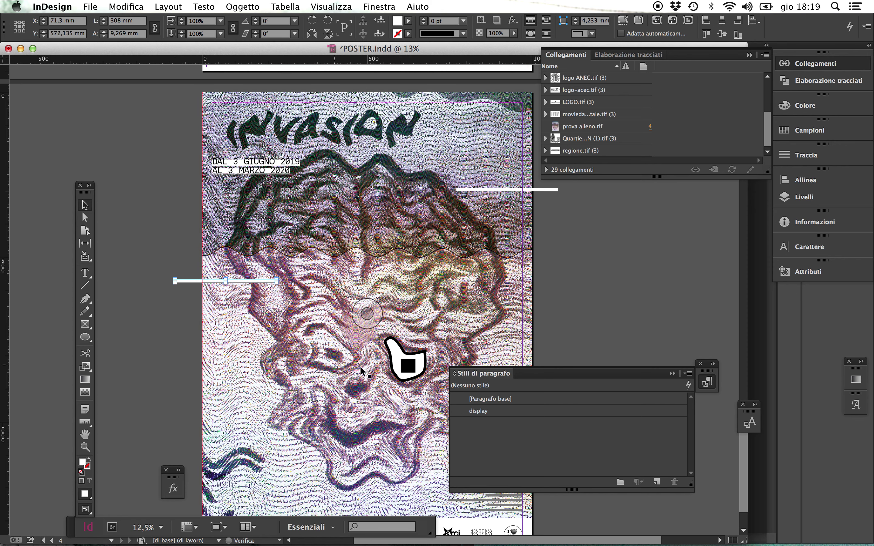
{"action": "left_click", "coordinate": [146, 291]}
- Review the whole alien poster with its white bands at 5% zoom and save the document
{"action": "scroll", "coordinate": [275, 253], "scroll_direction": "down", "scroll_amount": 3}
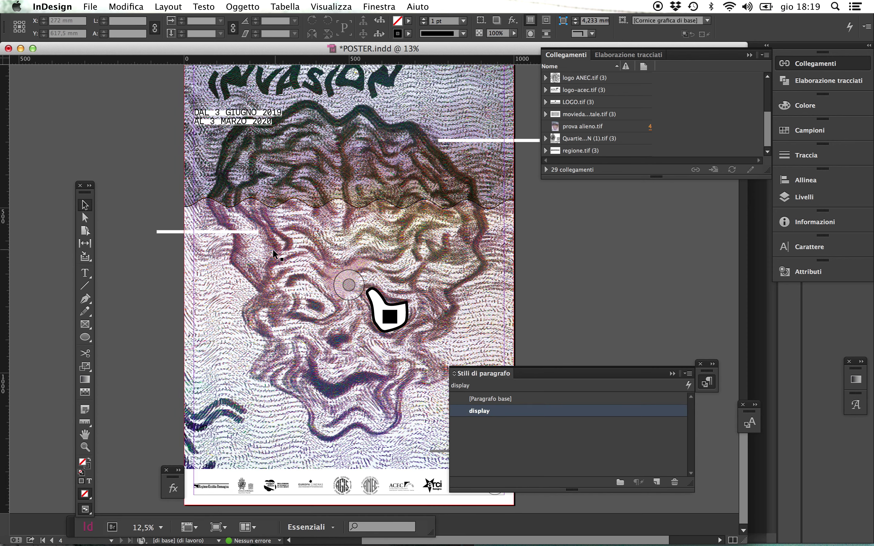
{"action": "key", "text": "super+minus"}
{"action": "key", "text": "super+minus"}
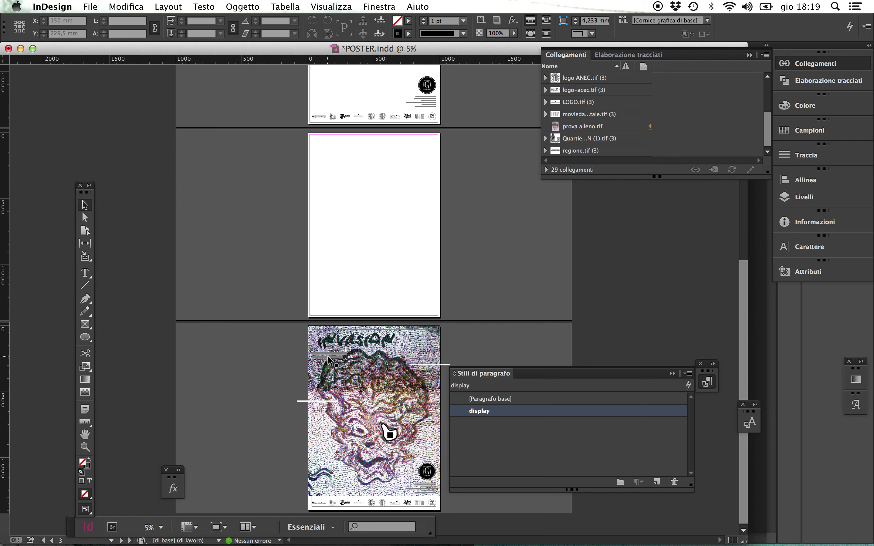
{"action": "key", "text": "super+s"}
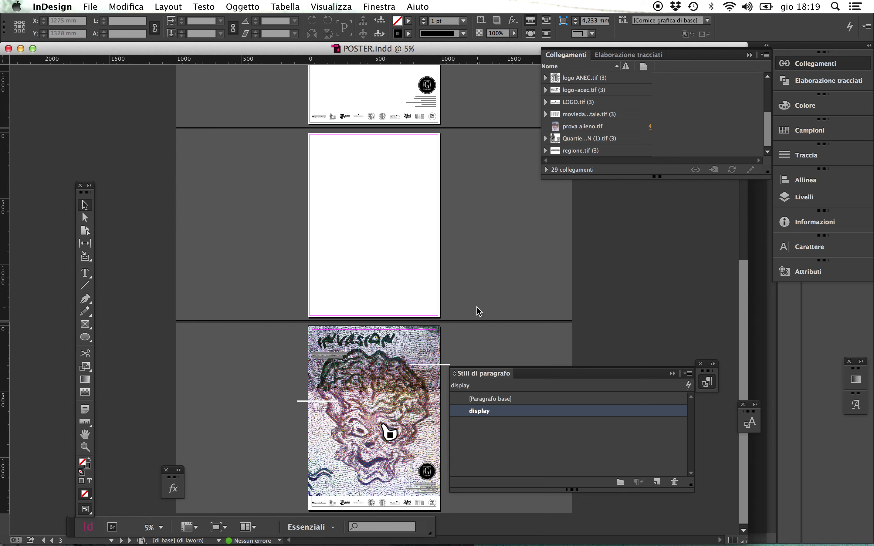